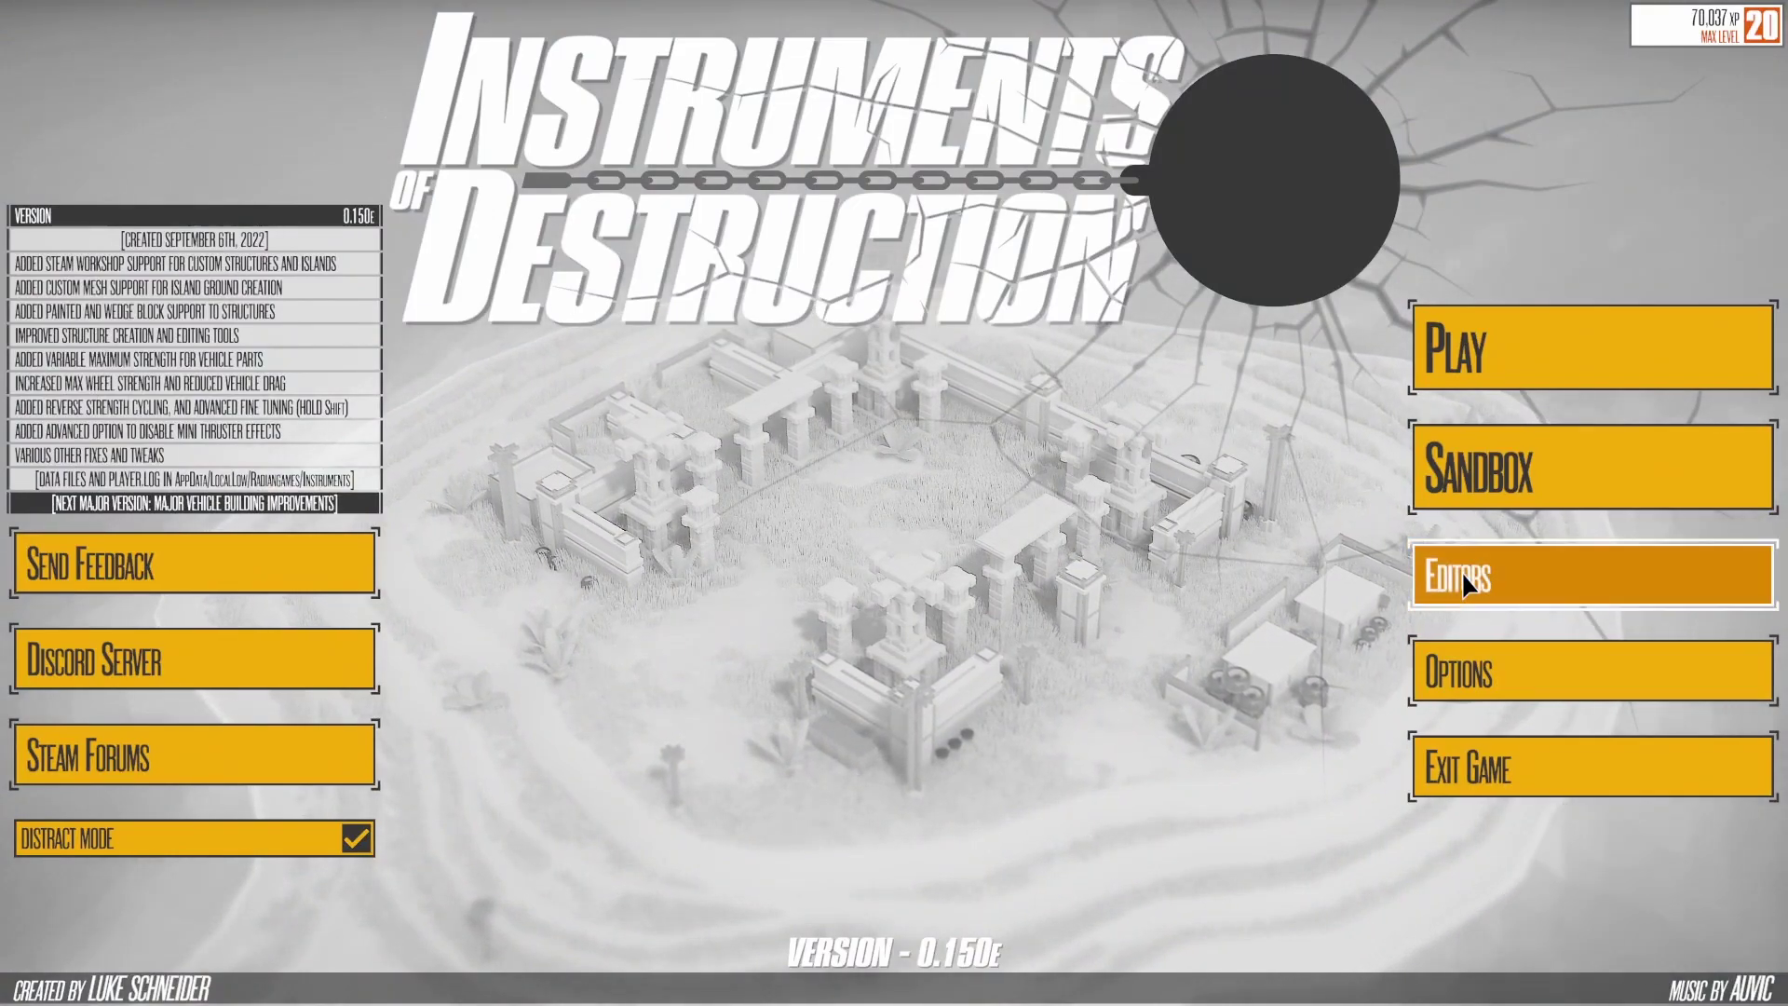
# Step: Open the structure editor and load the built-in structure STRUCTURE_BUILDING_BASIC1
pyautogui.click(1461, 572)
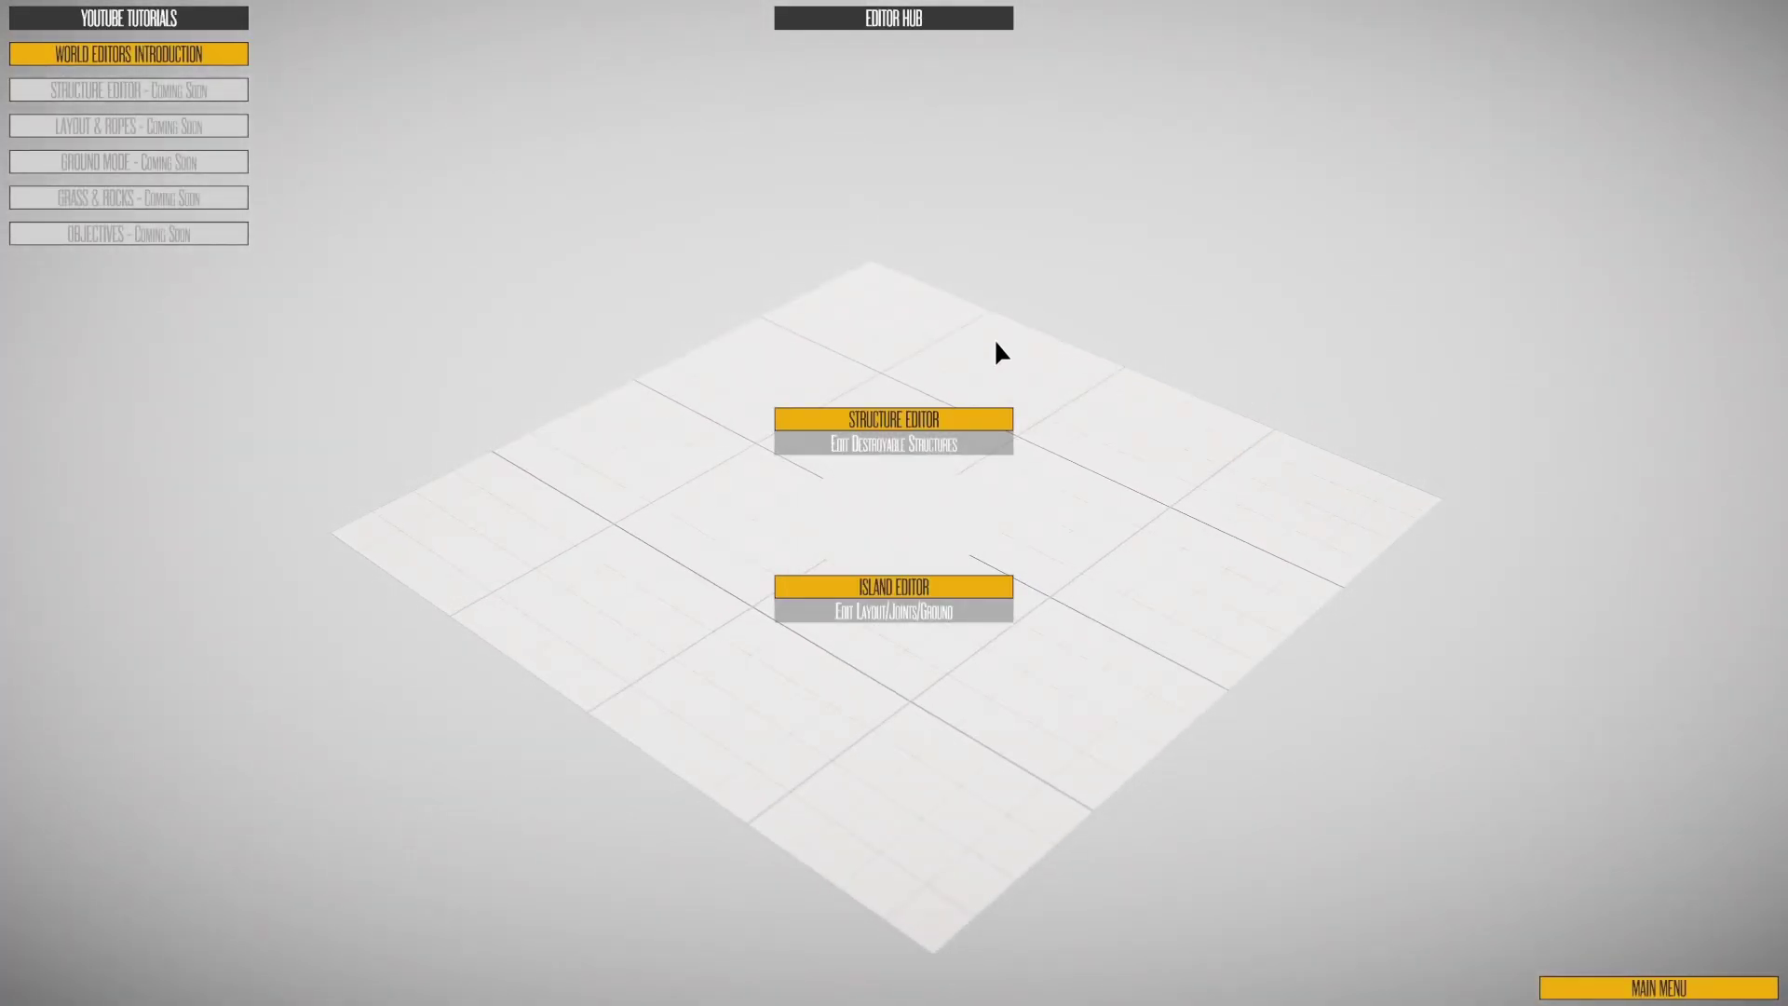
pyautogui.click(894, 419)
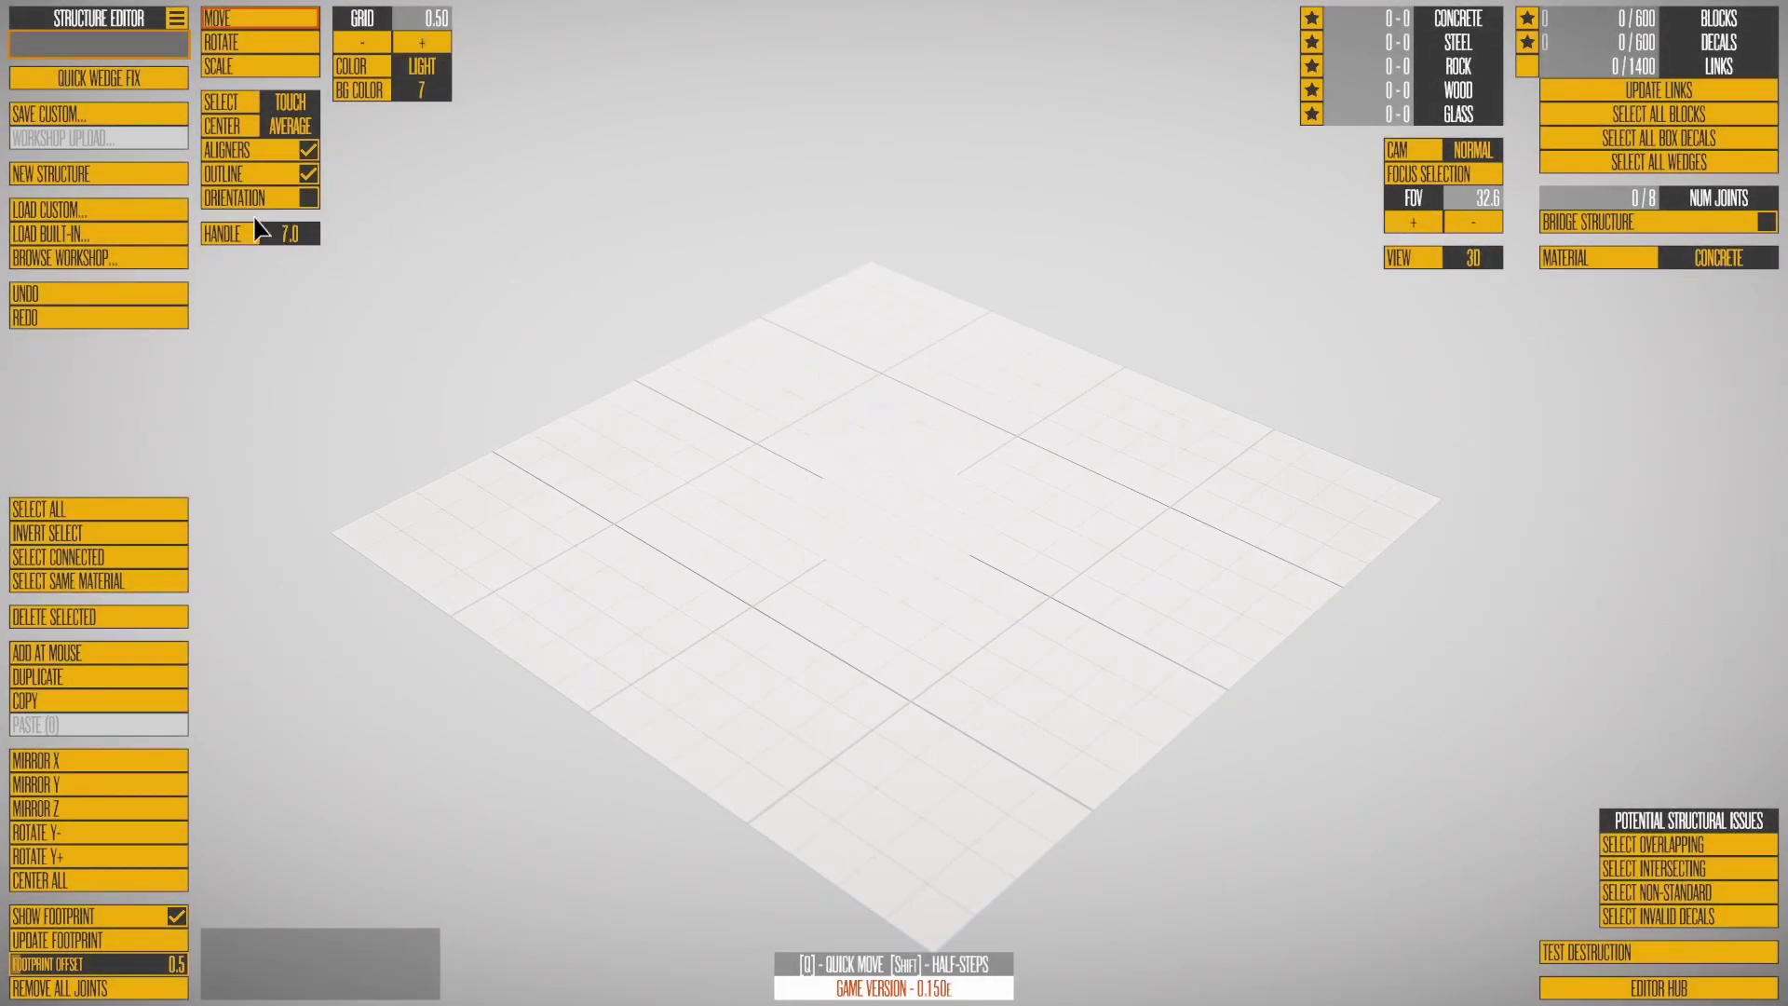
pyautogui.click(108, 240)
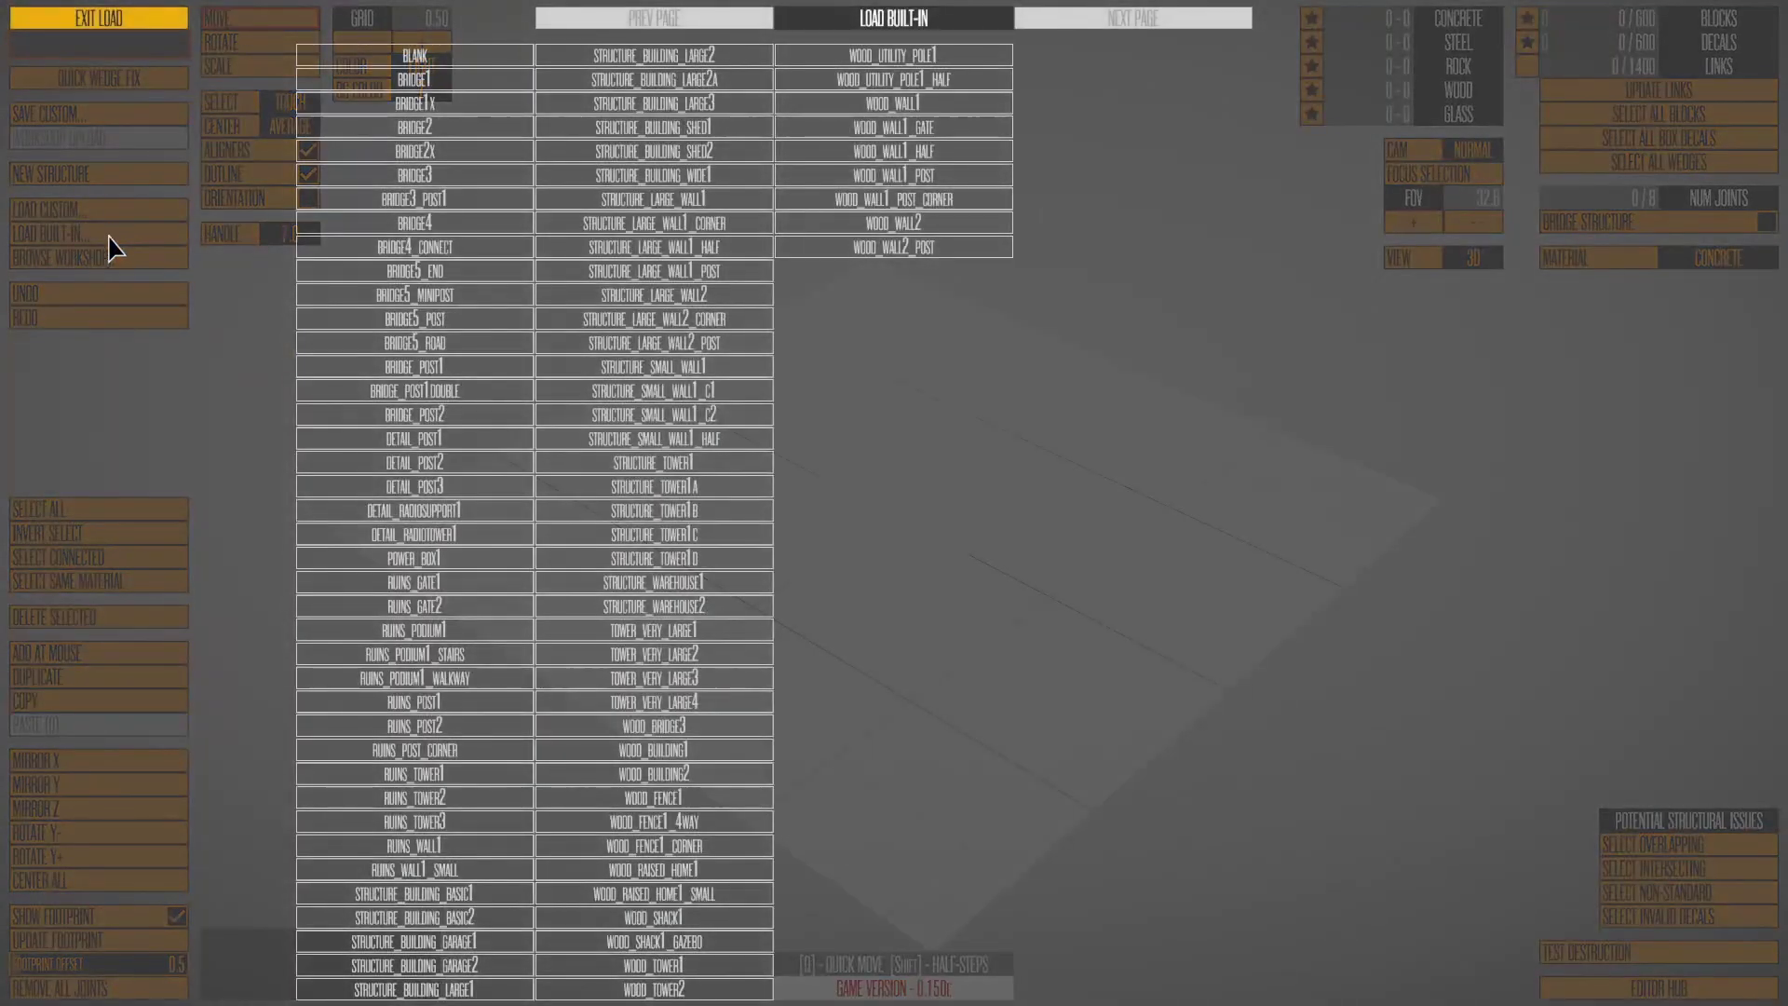
pyautogui.click(415, 896)
pyautogui.click(410, 896)
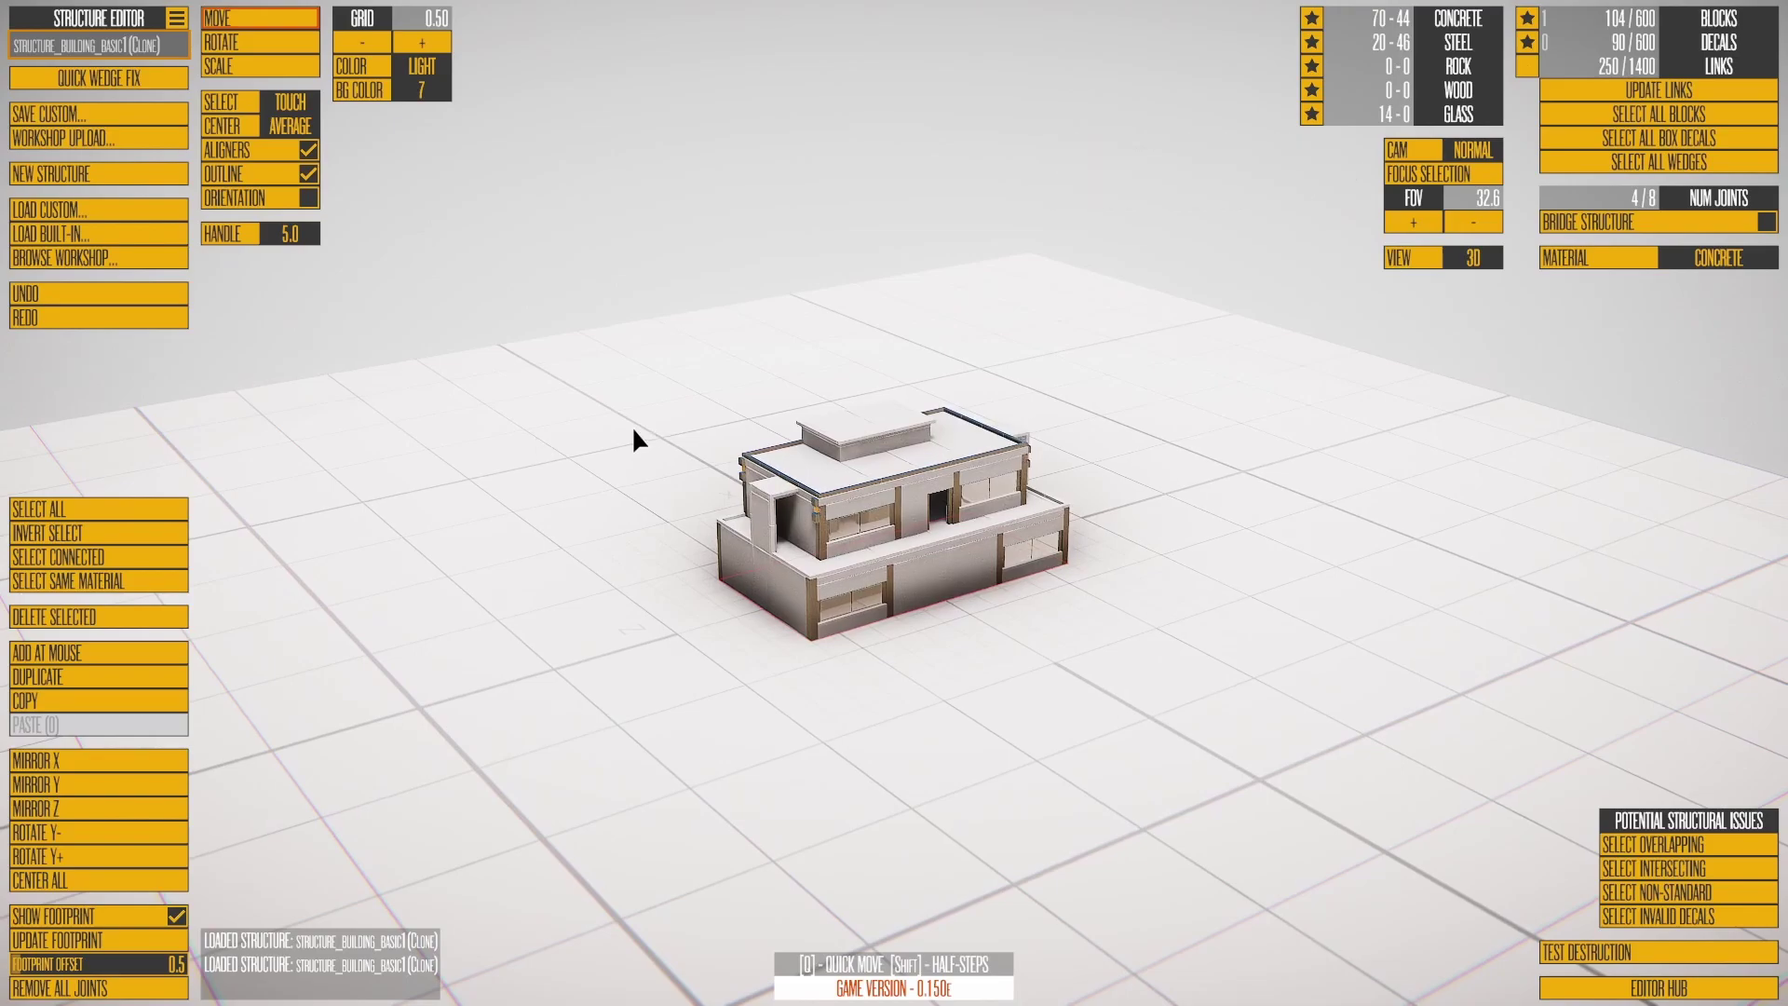
# Step: Select a front wall block of the upper floor, extend the selection over the upper storey, and add one ground-floor front wall block
pyautogui.moveTo(631, 427); pyautogui.dragTo(571, 438, button='right')
pyautogui.scroll(5, 931, 559)
pyautogui.scroll(-5, 931, 556)
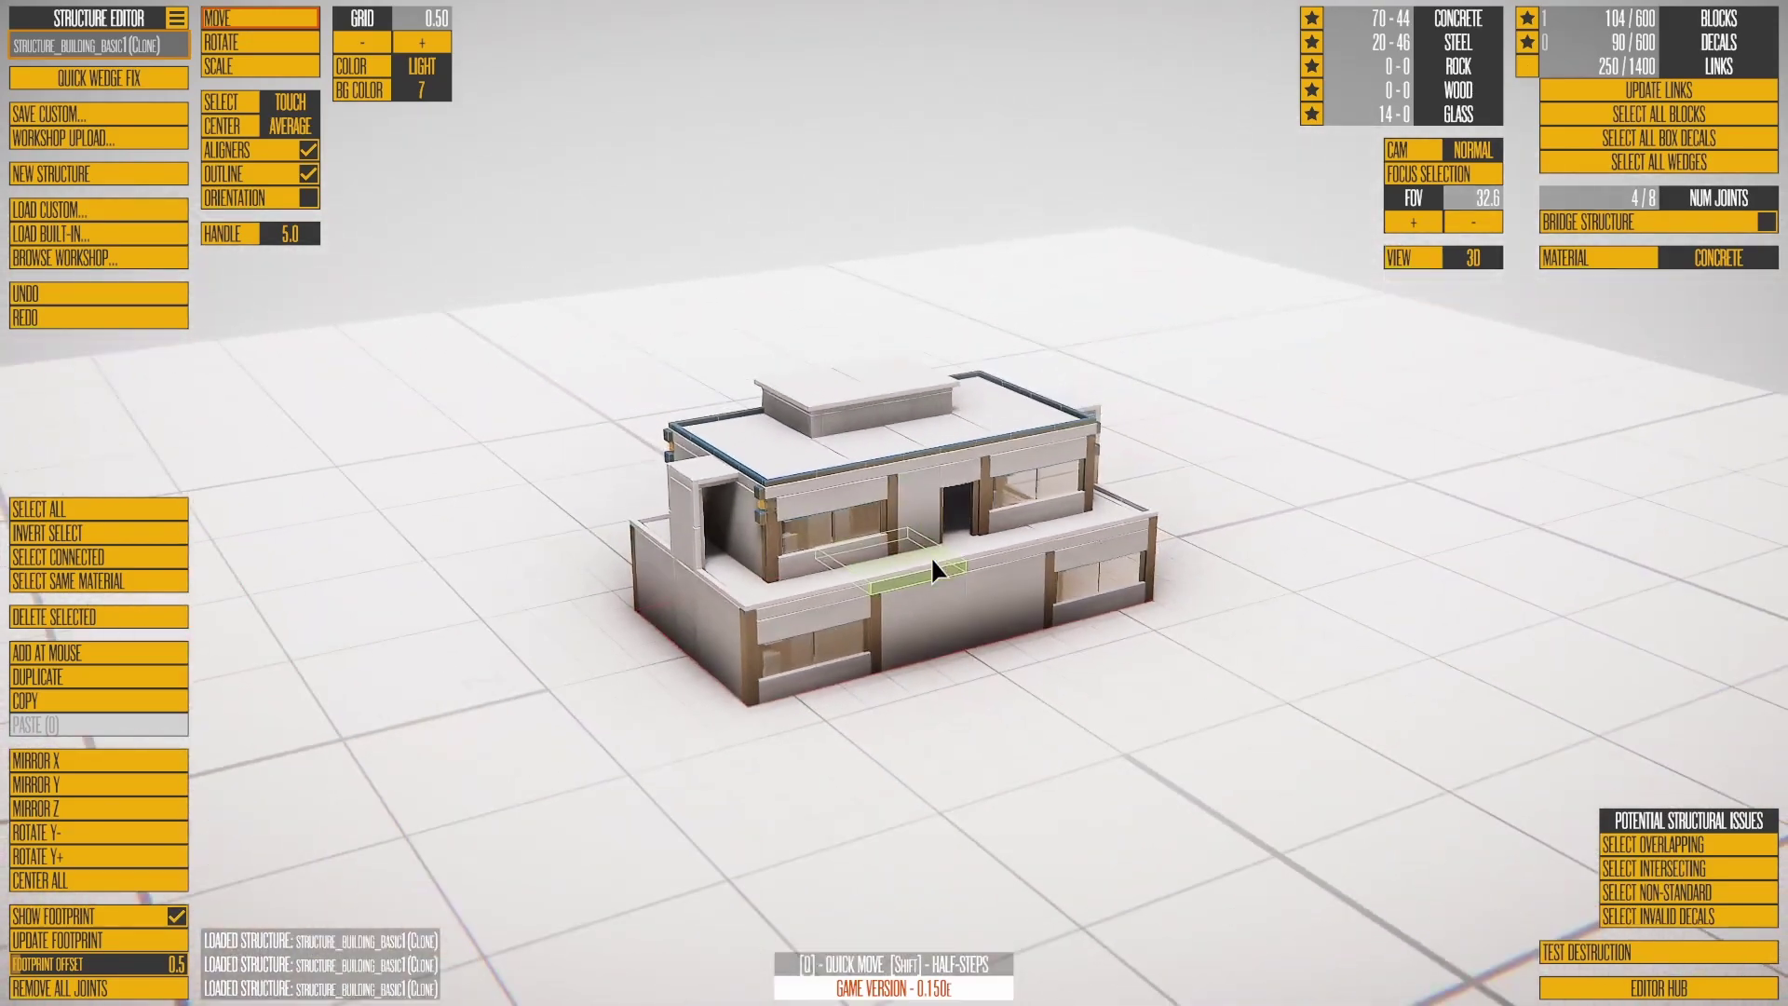
pyautogui.scroll(3, 931, 556)
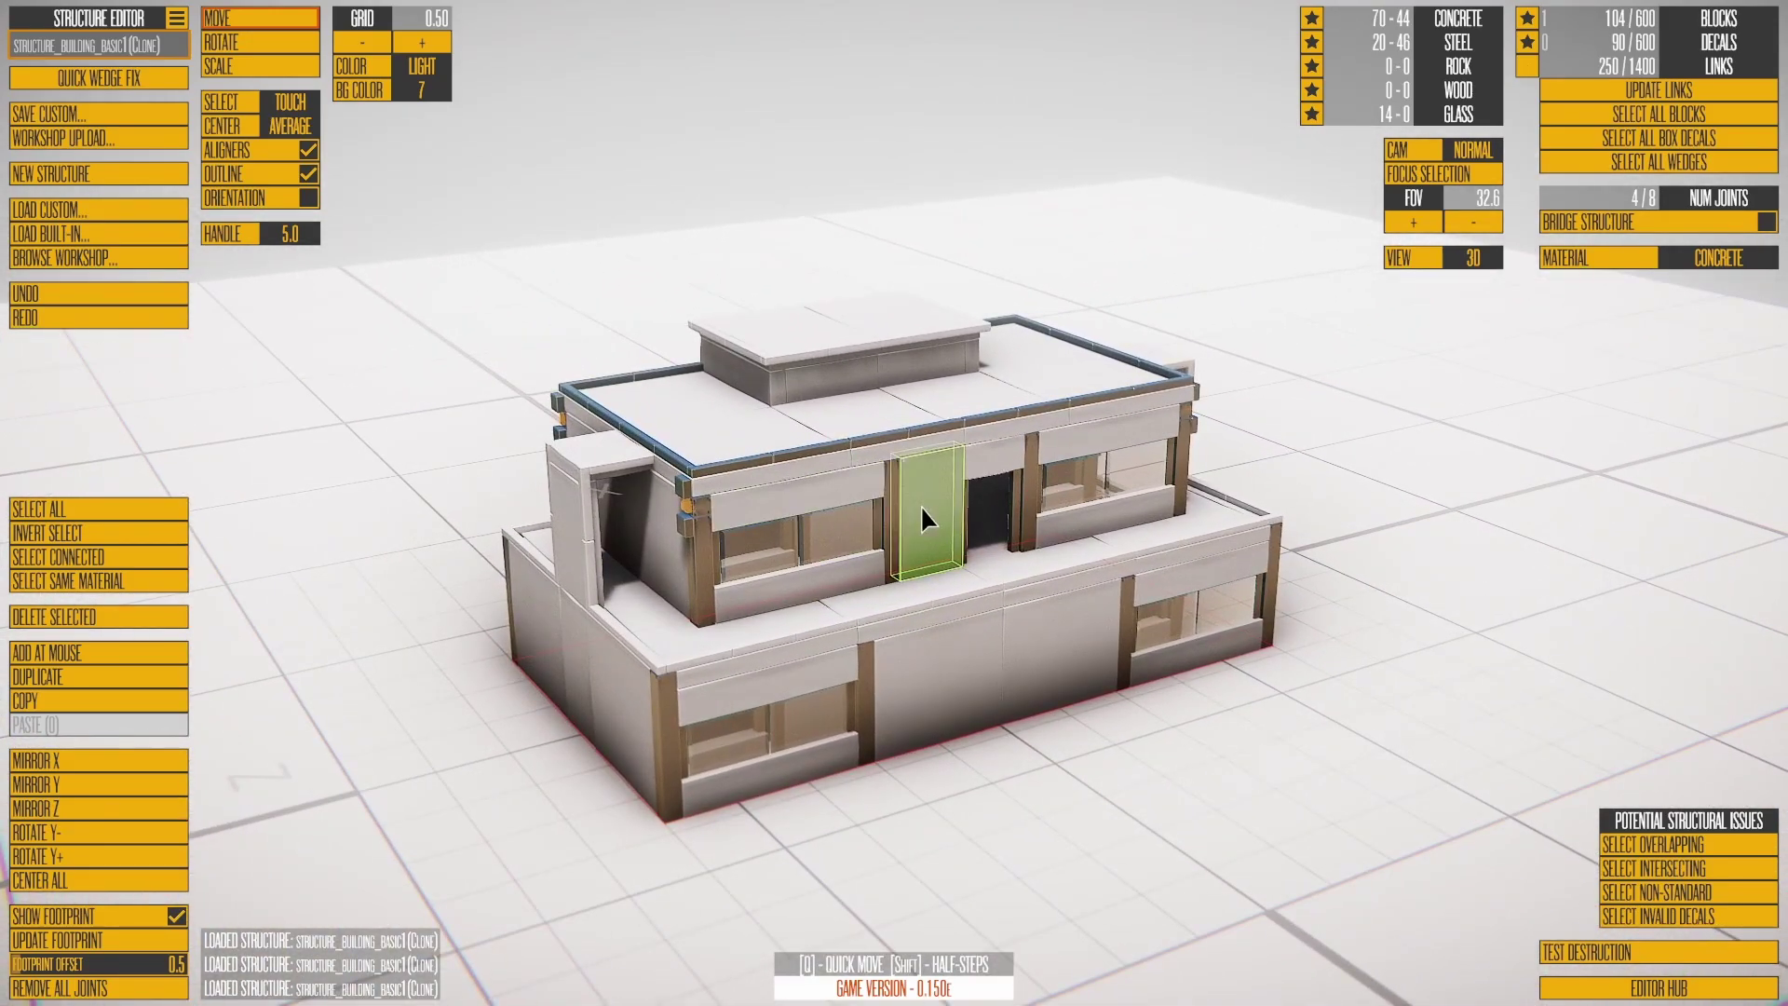
pyautogui.click(920, 504)
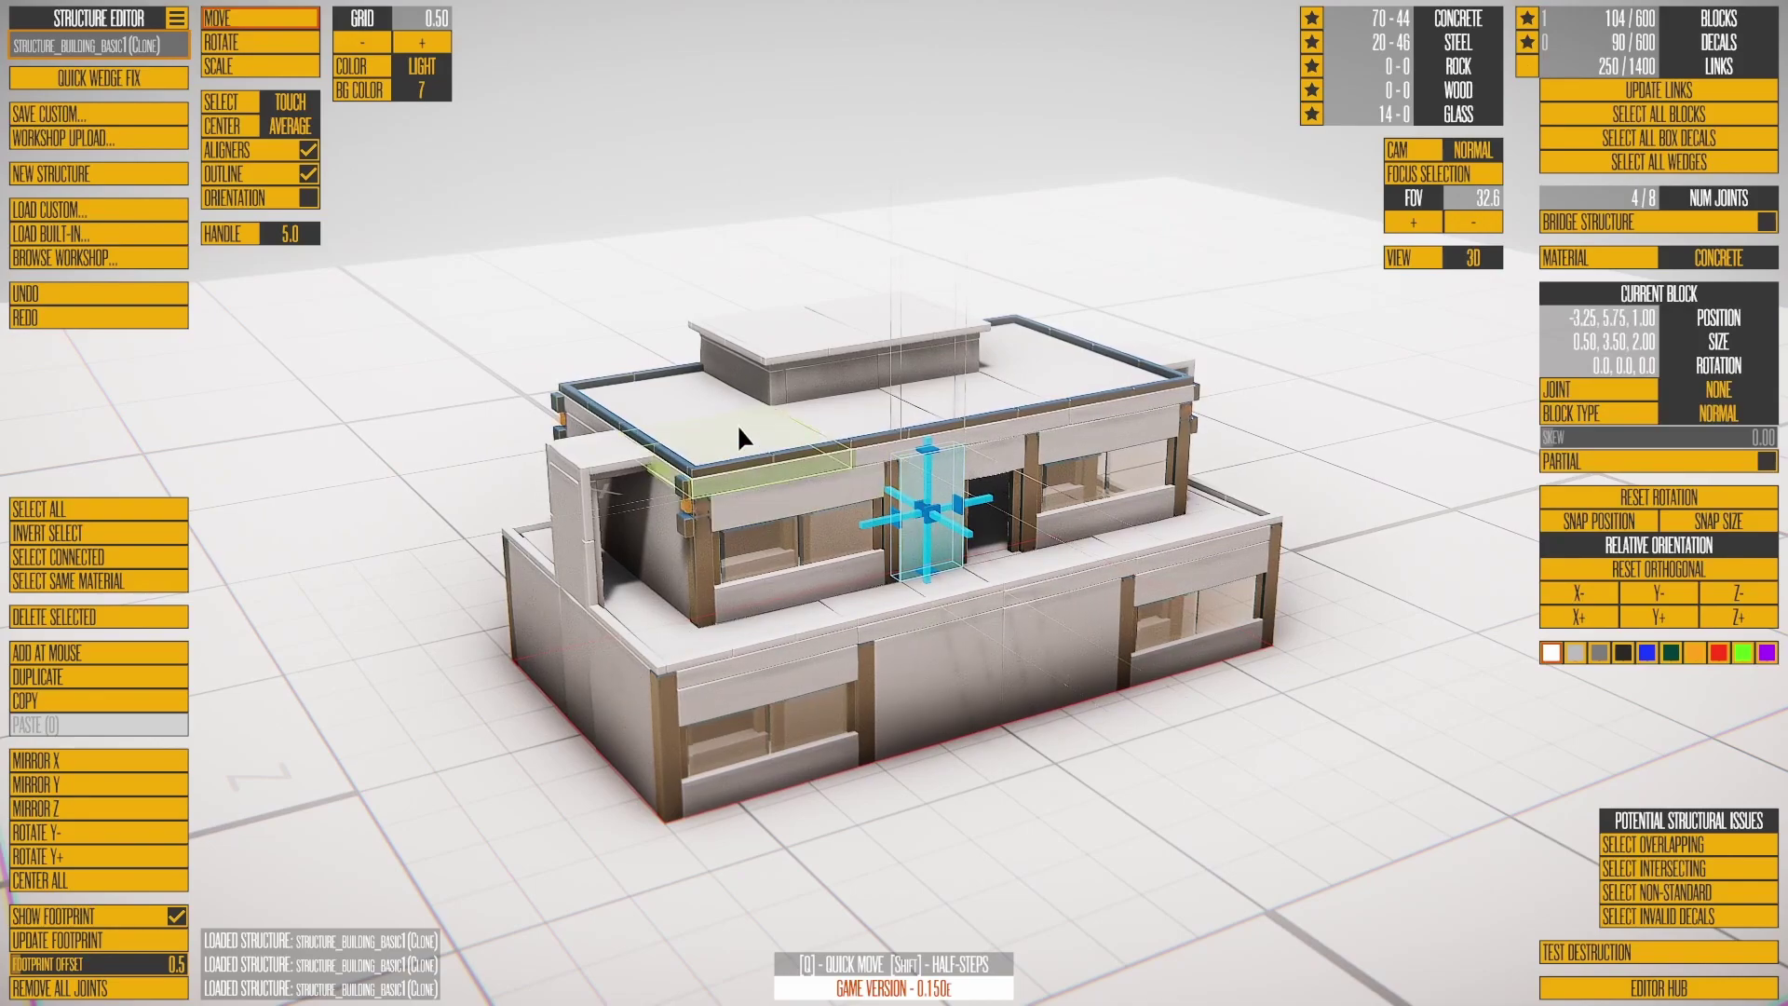
pyautogui.moveTo(492, 304); pyautogui.dragTo(812, 539)
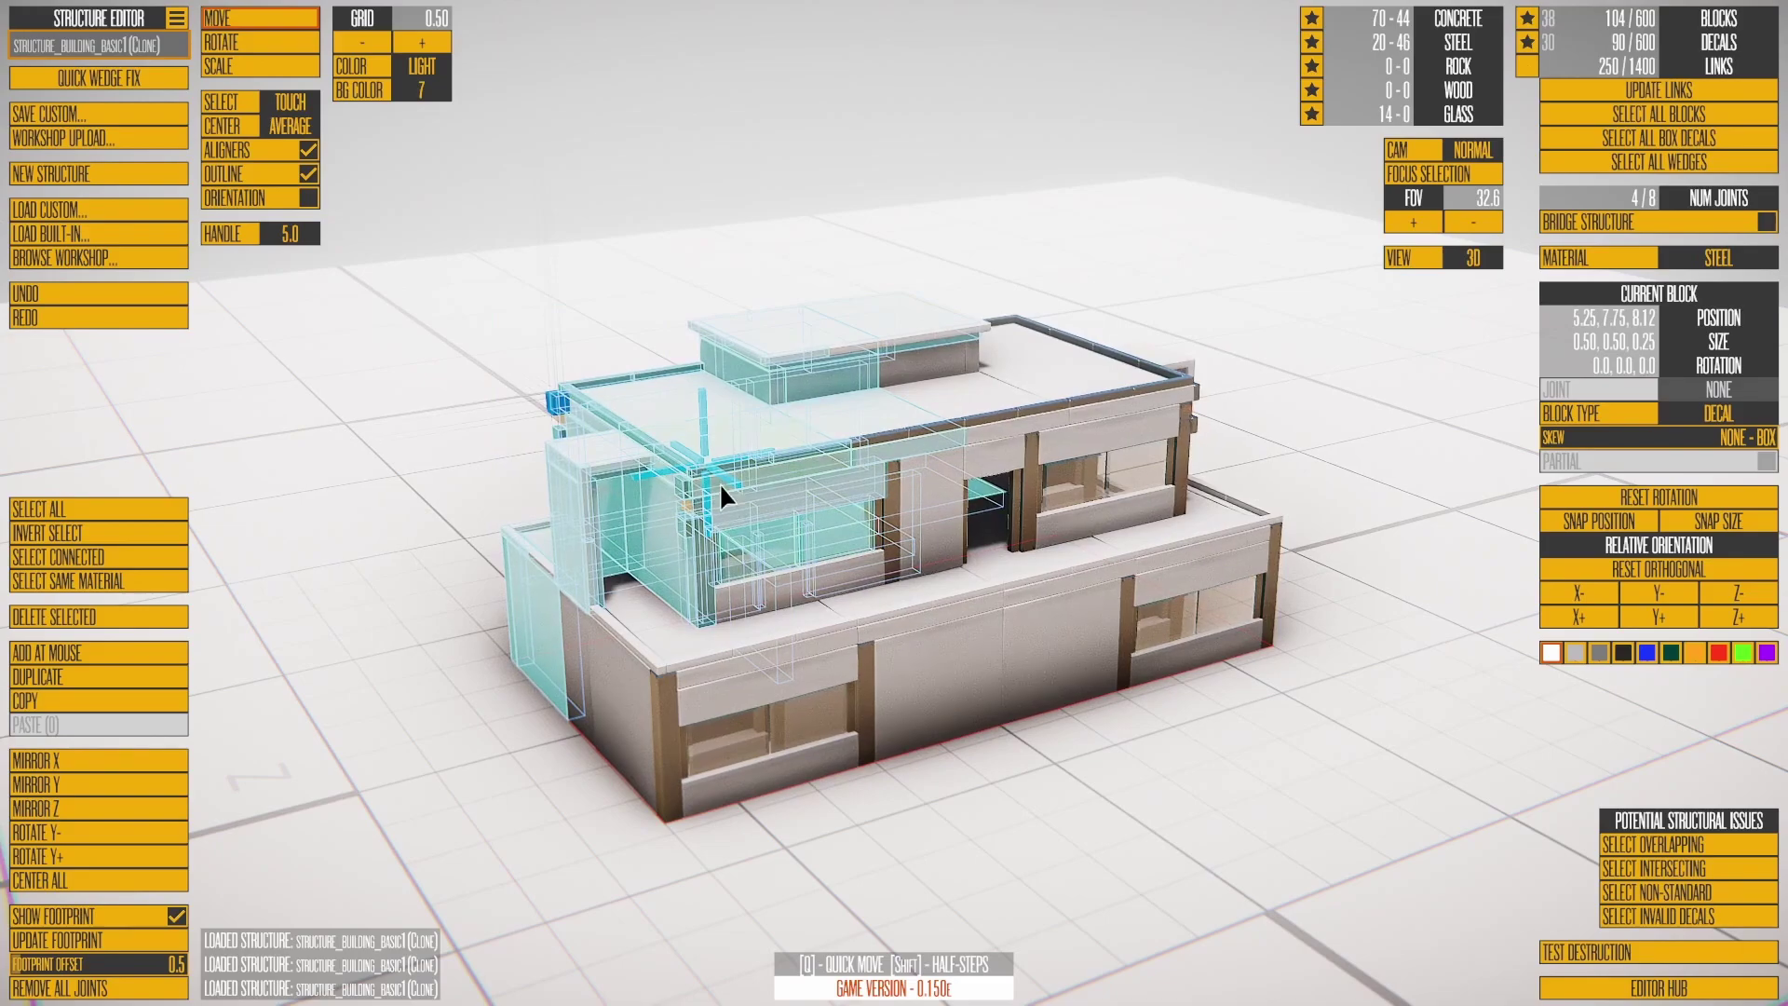
pyautogui.moveTo(1084, 243); pyautogui.dragTo(909, 472)
pyautogui.click(941, 662)
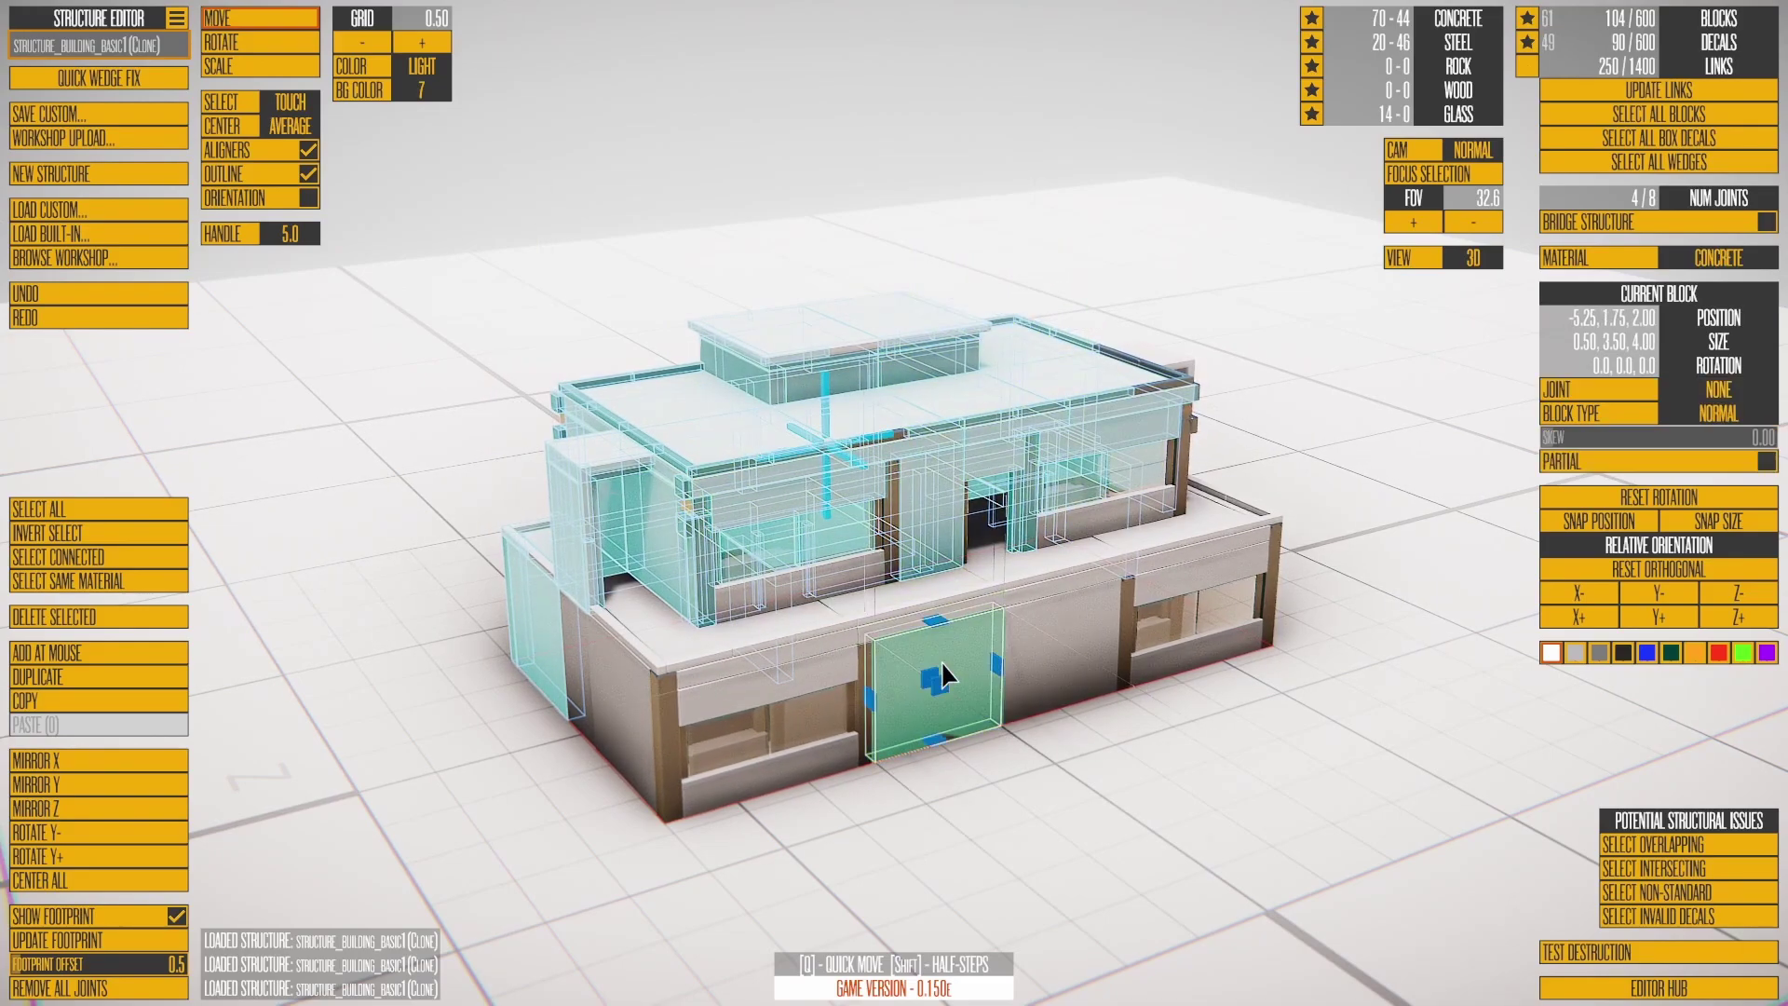
# Step: Raise the two rooftop cover blocks to a height of 12.75, undoing and redoing the move once
pyautogui.click(879, 305)
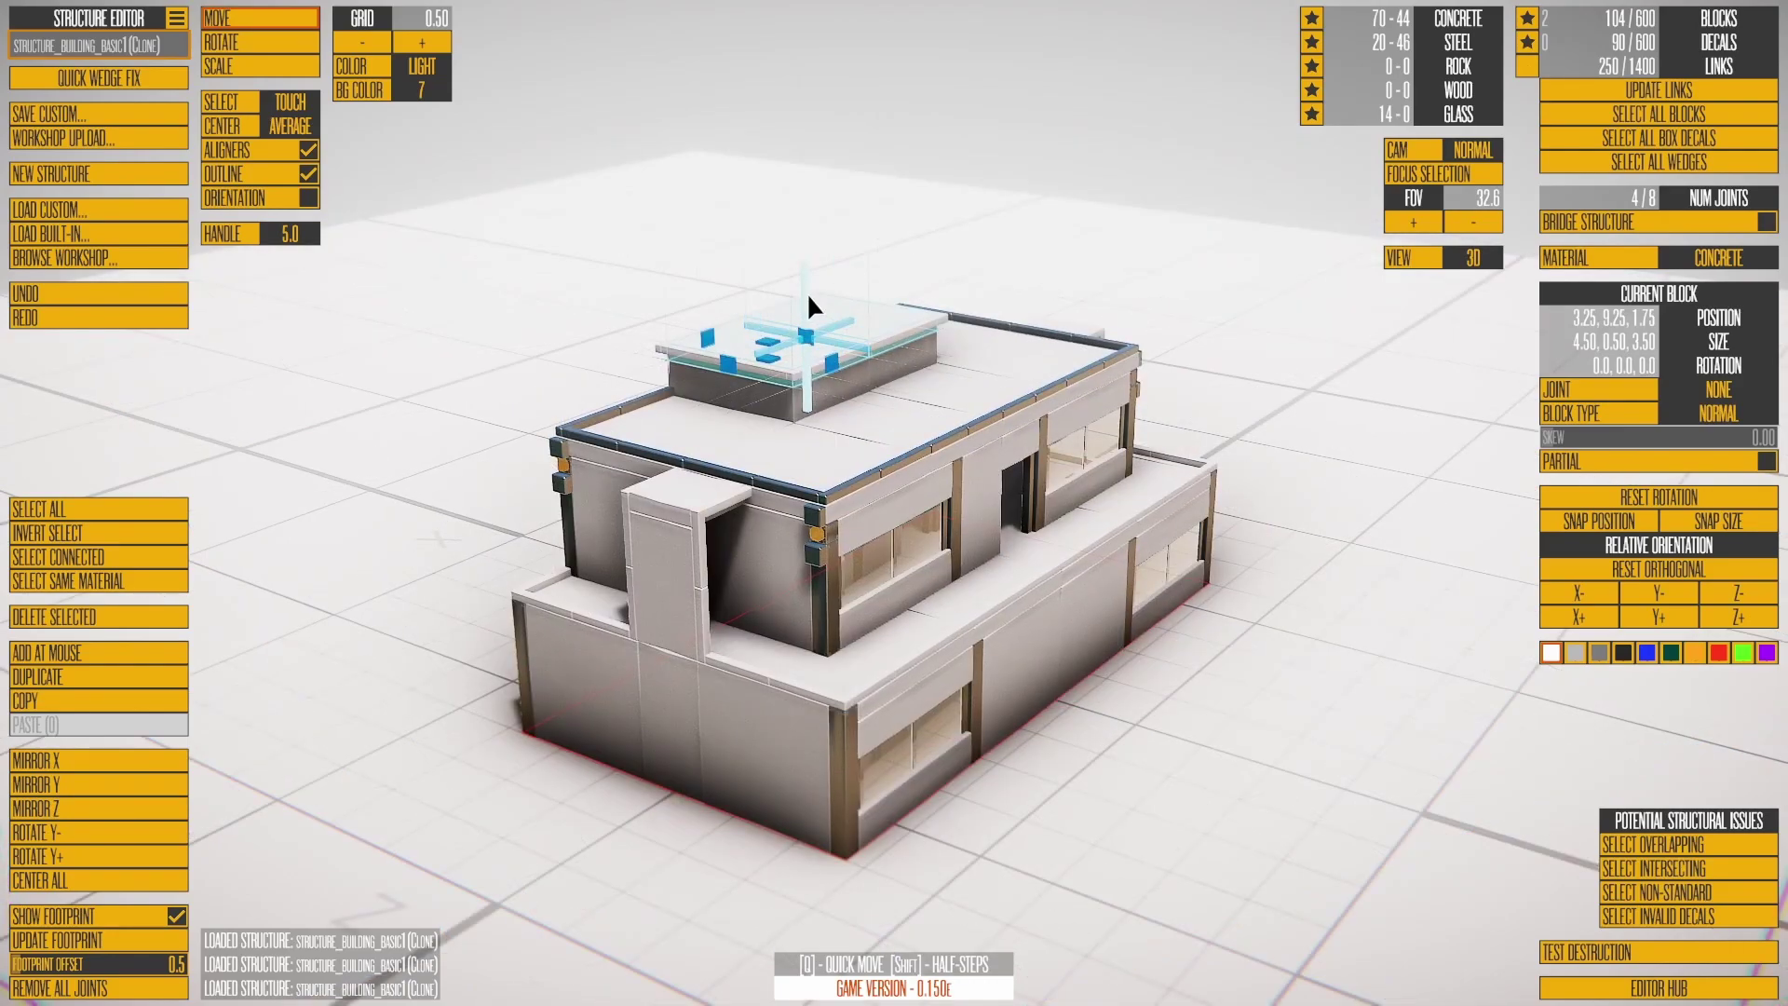
pyautogui.moveTo(807, 293); pyautogui.dragTo(788, 167)
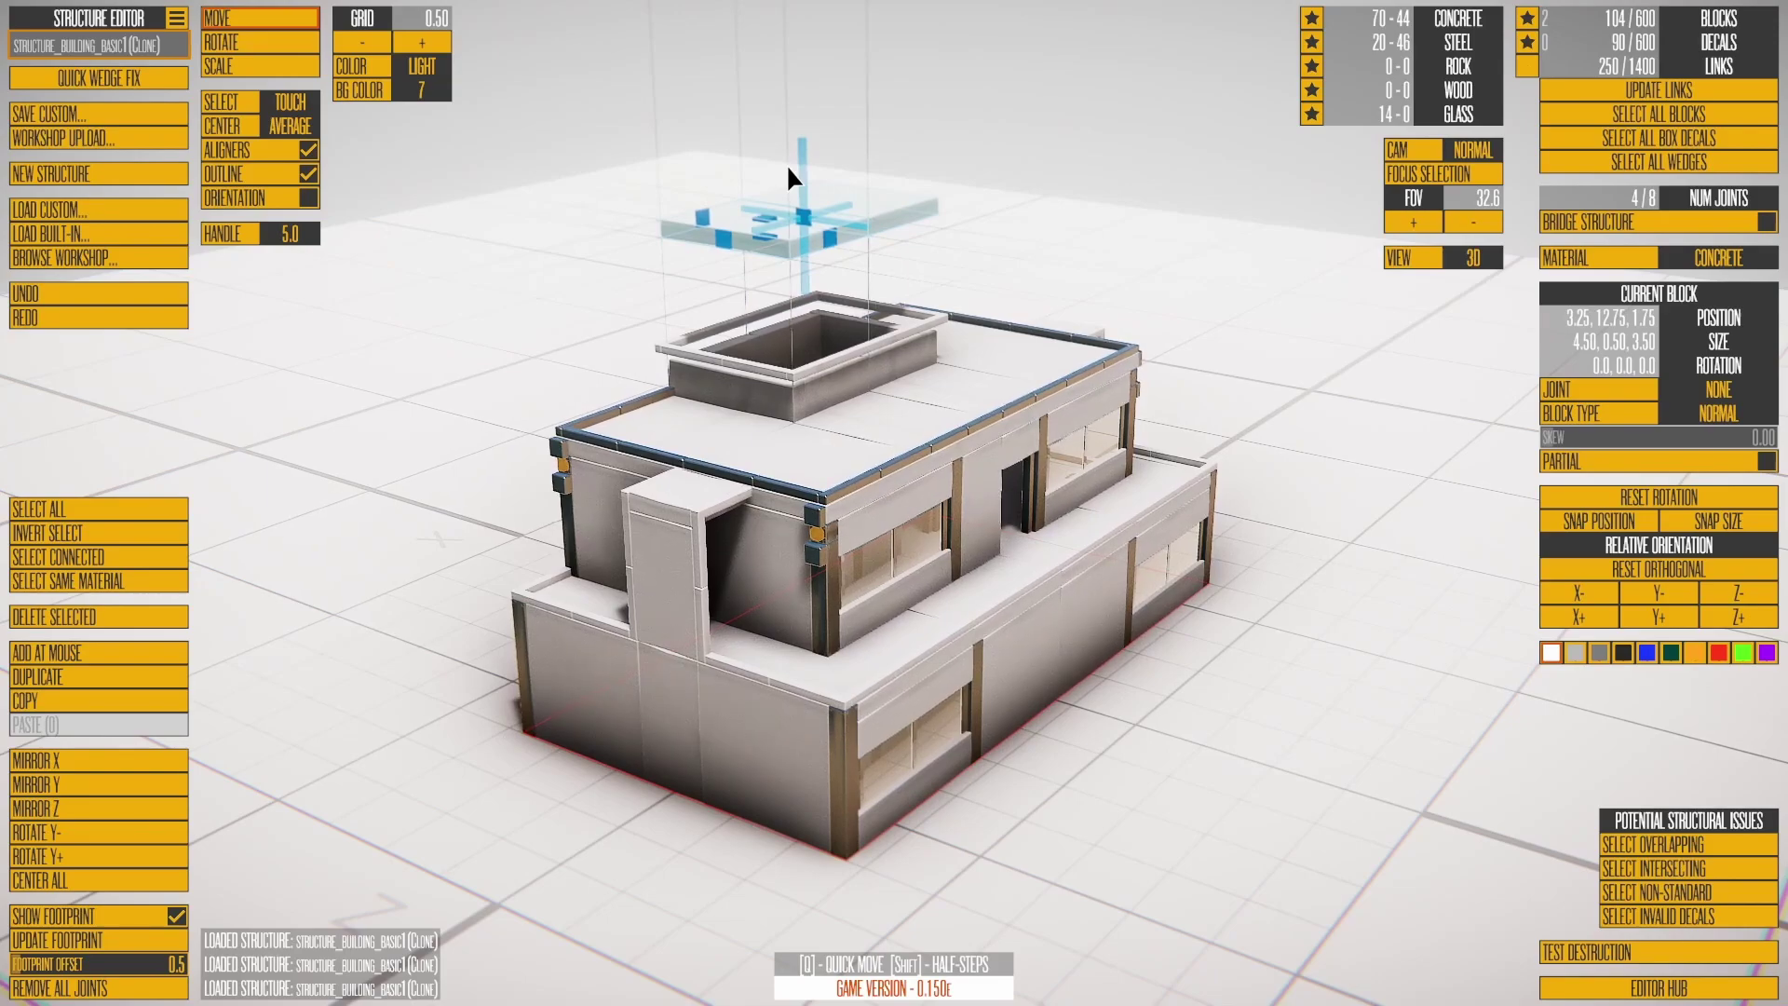
pyautogui.hotkey('ctrl', 'z')
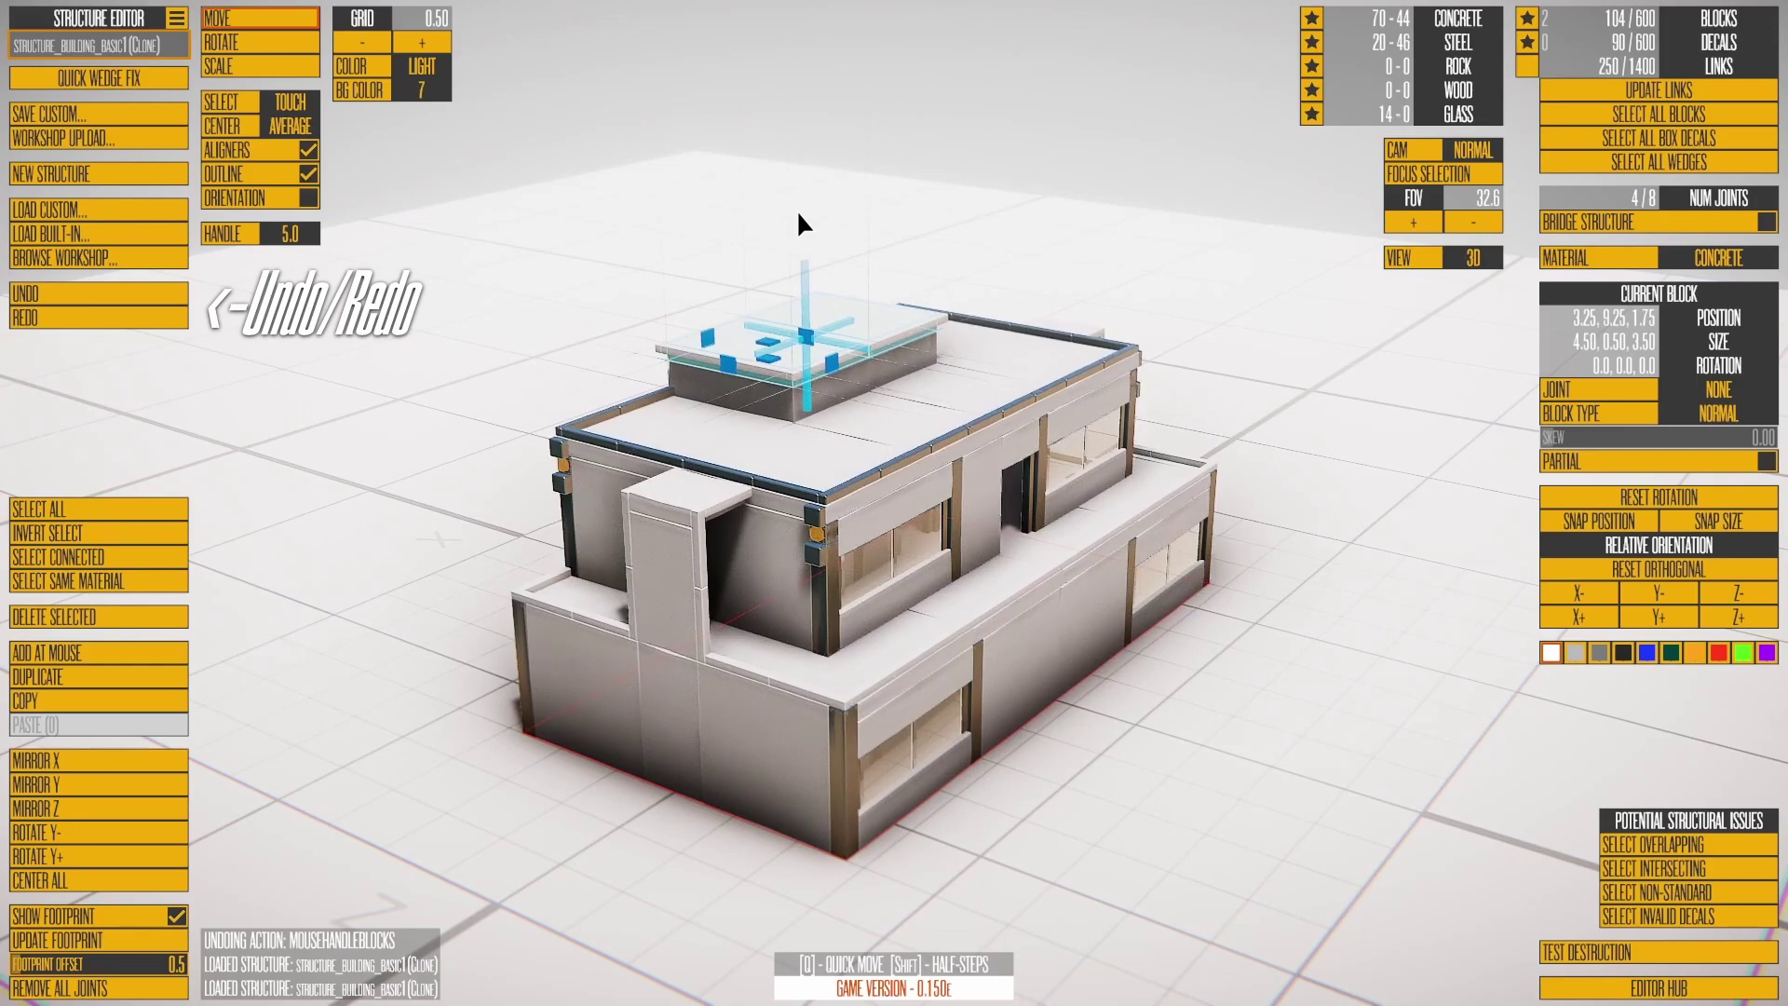
pyautogui.hotkey('ctrl', 'shift', 'z')
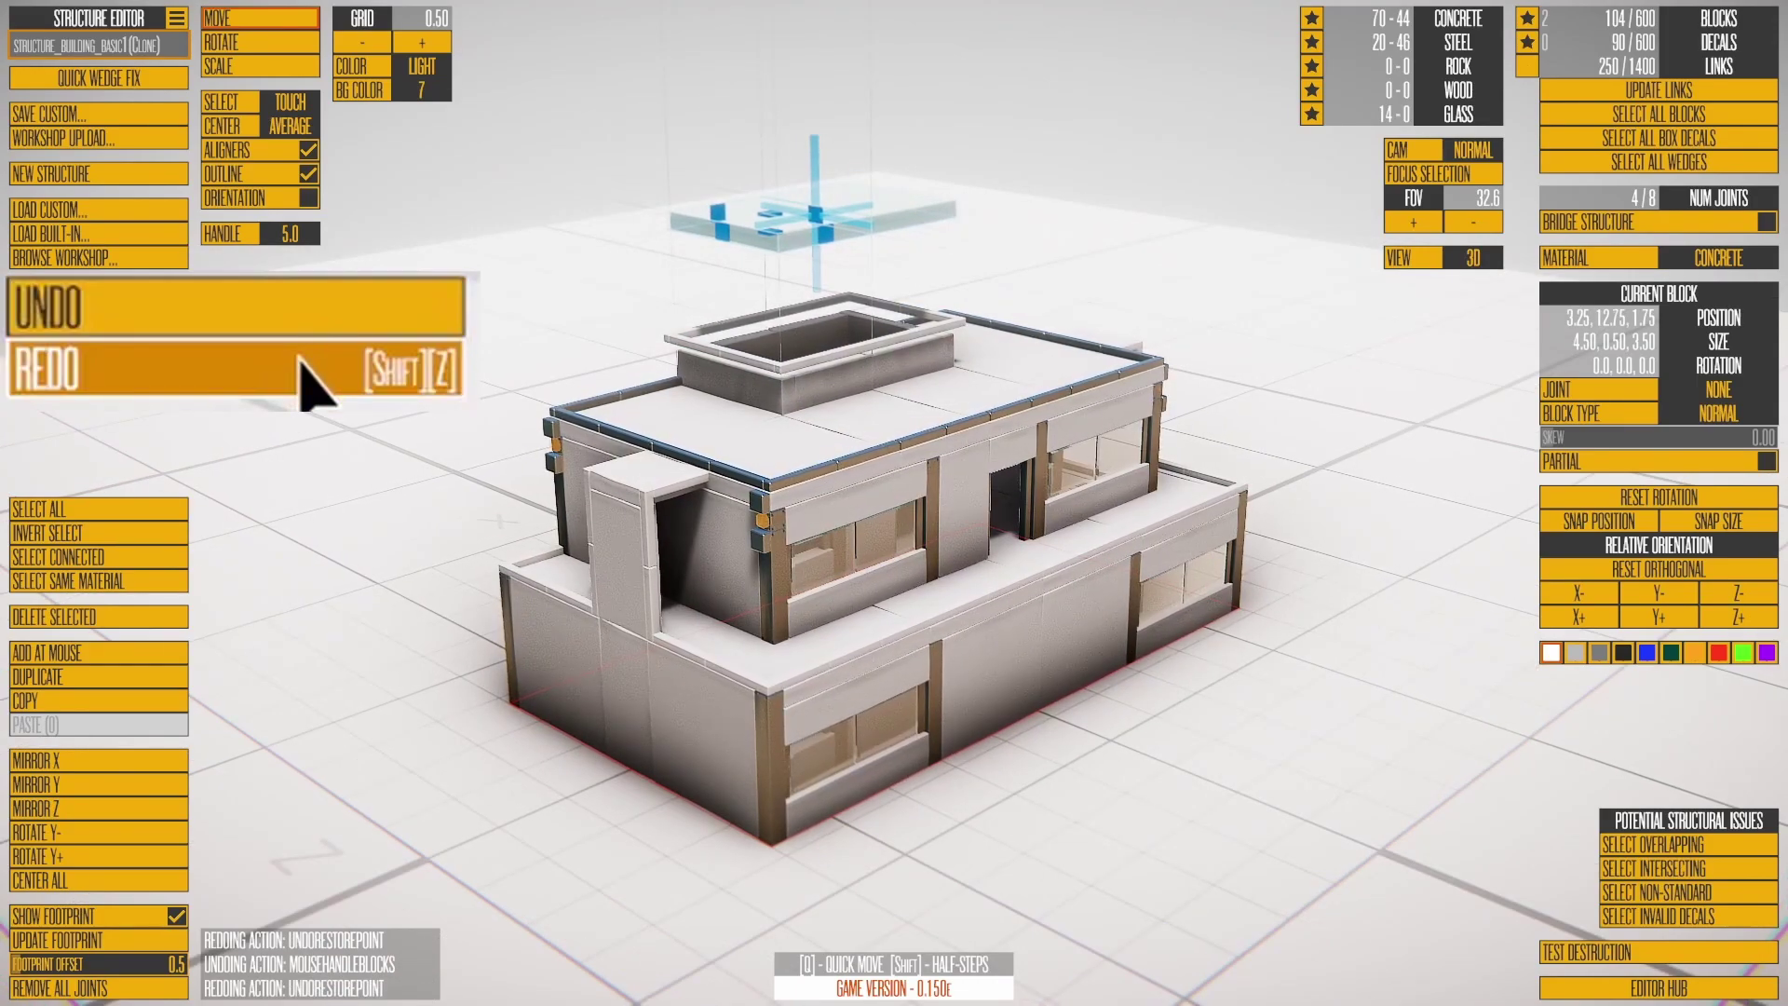
# Step: Rotate the two raised roof cover blocks together to an orientation of 330.0, 305.2, 27.7
pyautogui.press('e')
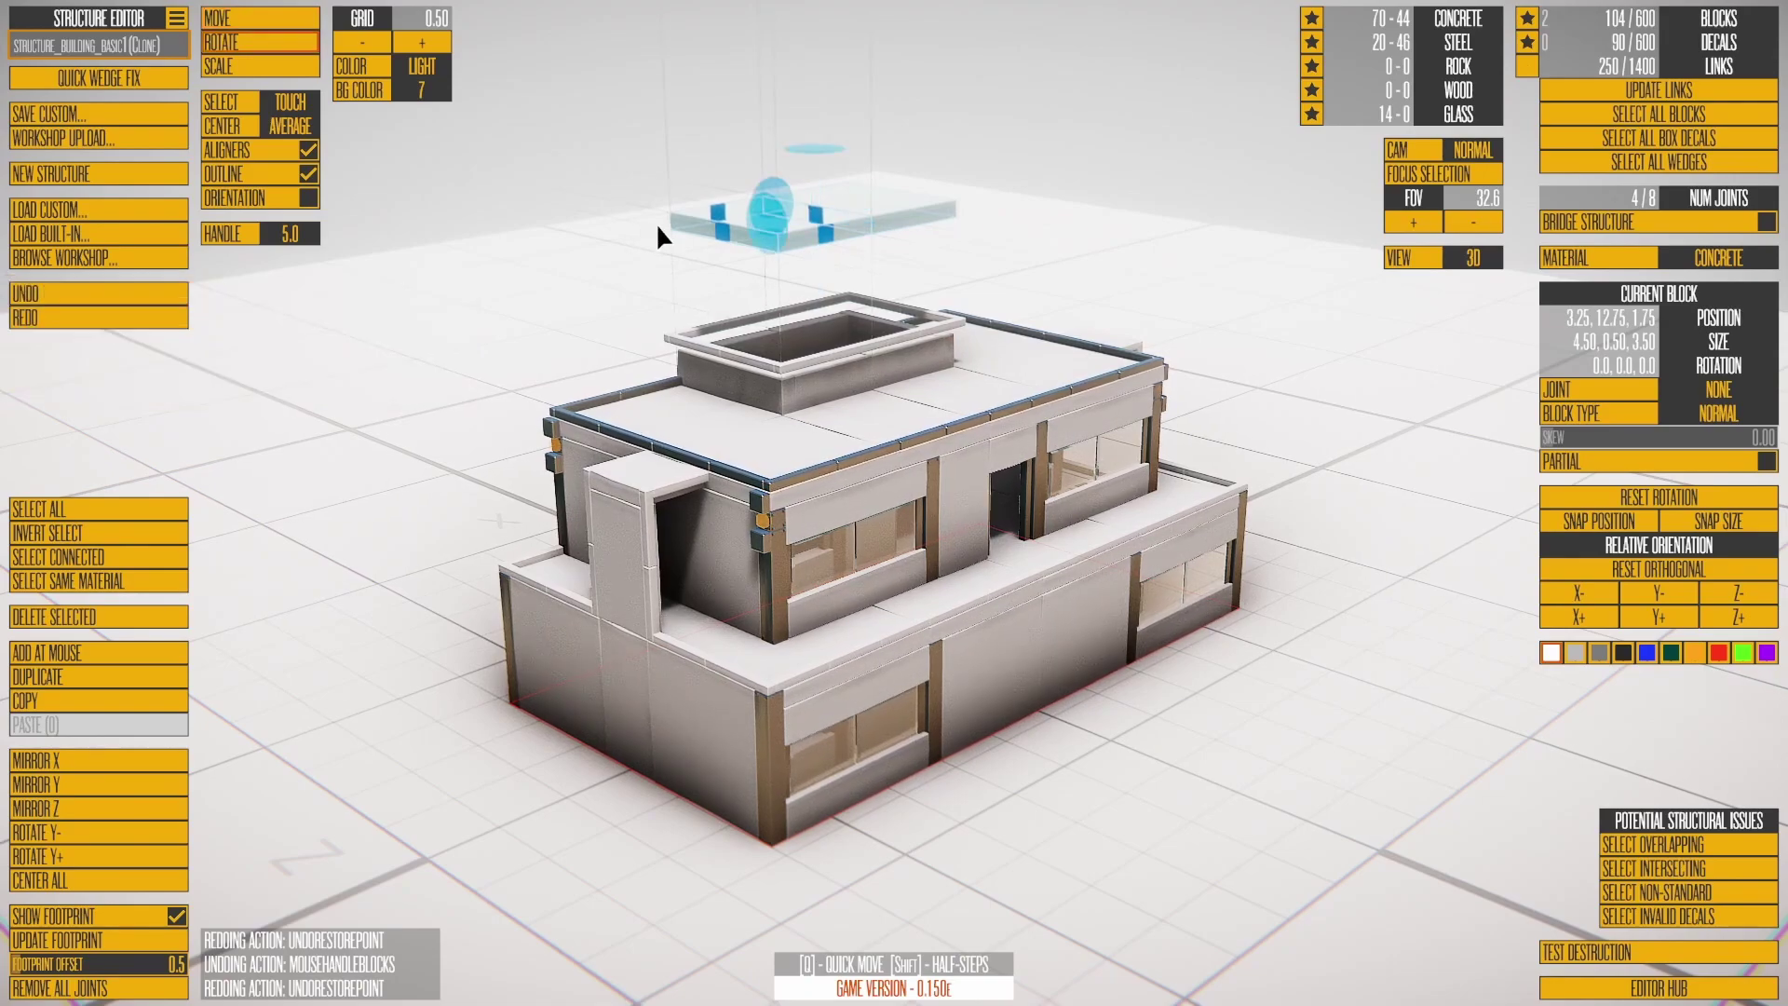
pyautogui.moveTo(813, 209); pyautogui.dragTo(894, 251, button='right')
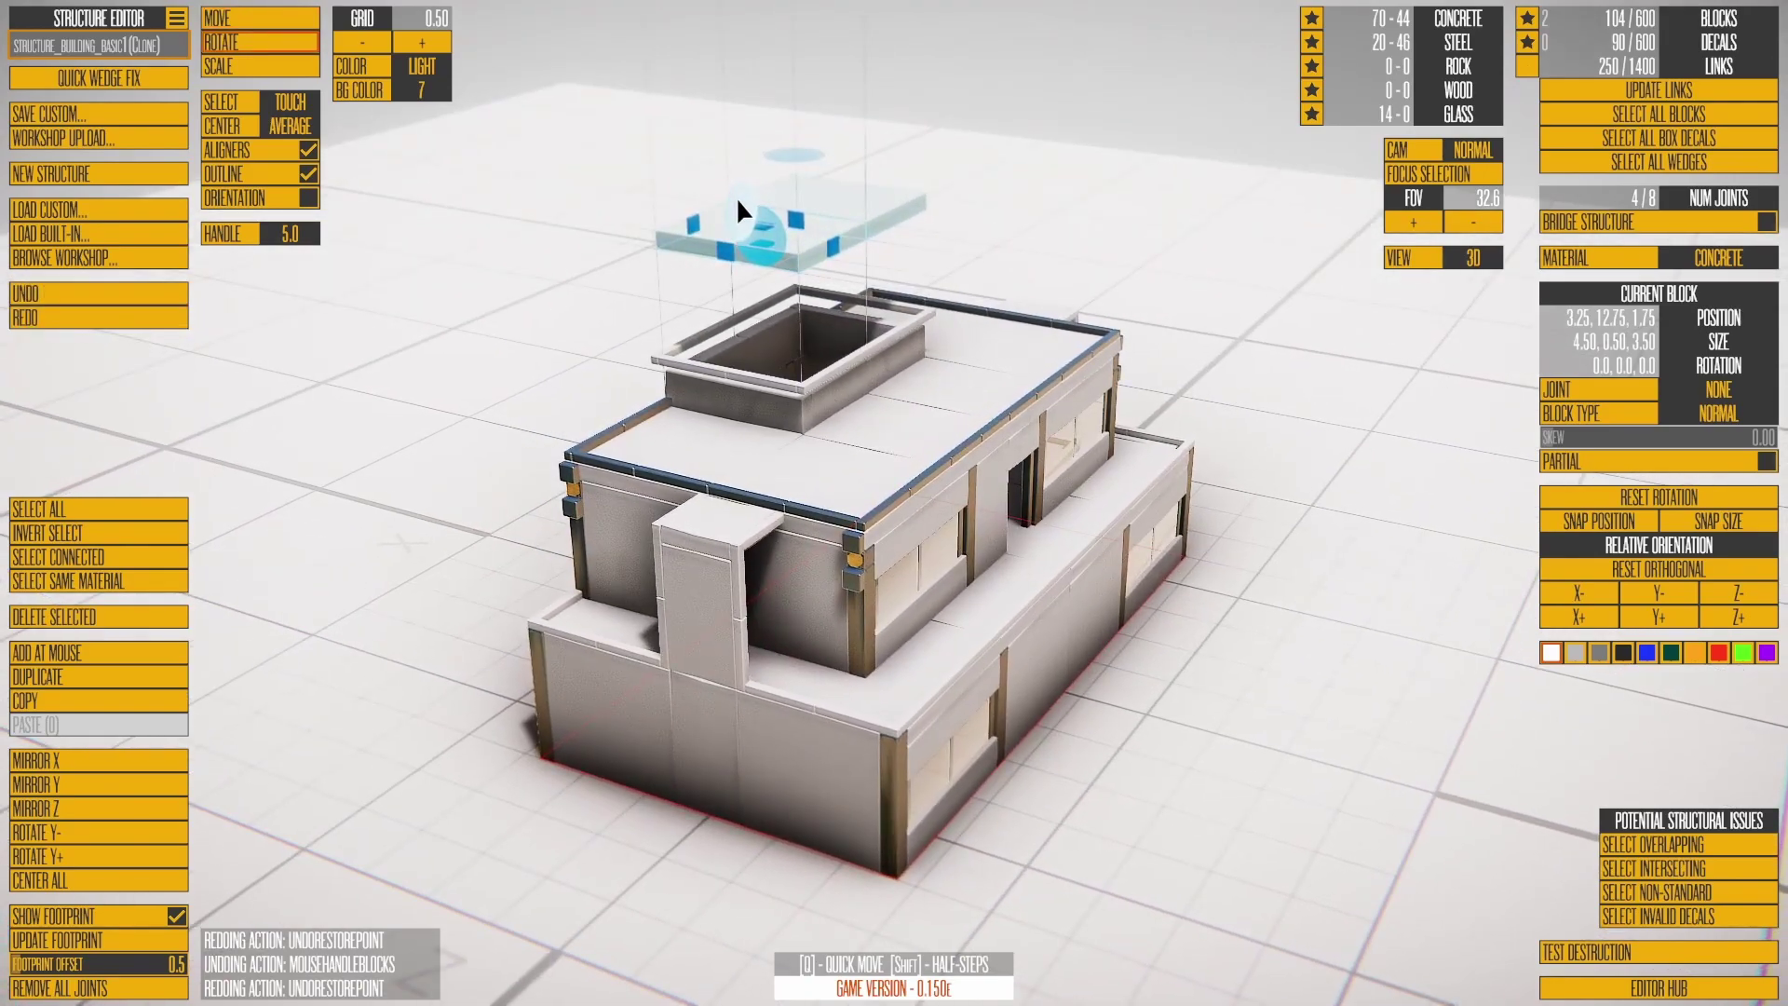
pyautogui.moveTo(739, 201); pyautogui.dragTo(863, 192)
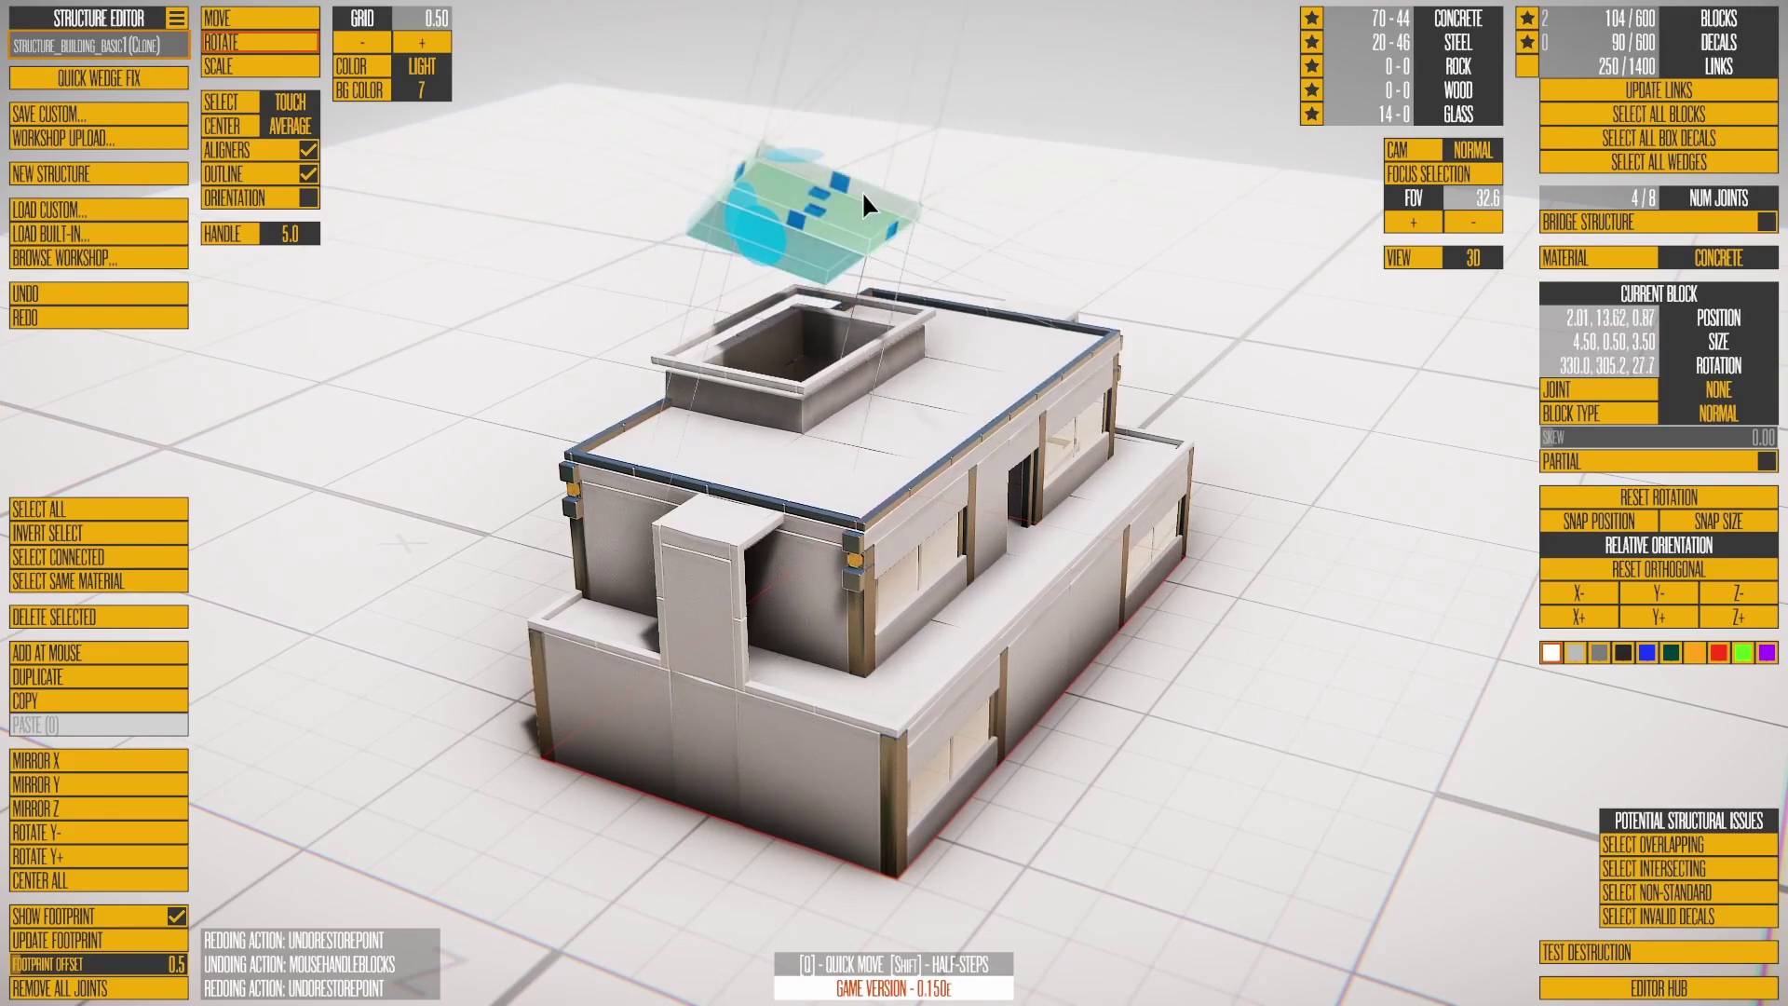
# Step: Scale one of the tilted roof cover blocks to a size of 5.00, 0.50, 6.00
pyautogui.press('r')
pyautogui.moveTo(1070, 220); pyautogui.dragTo(805, 220, button='right')
pyautogui.moveTo(937, 177); pyautogui.dragTo(775, 192)
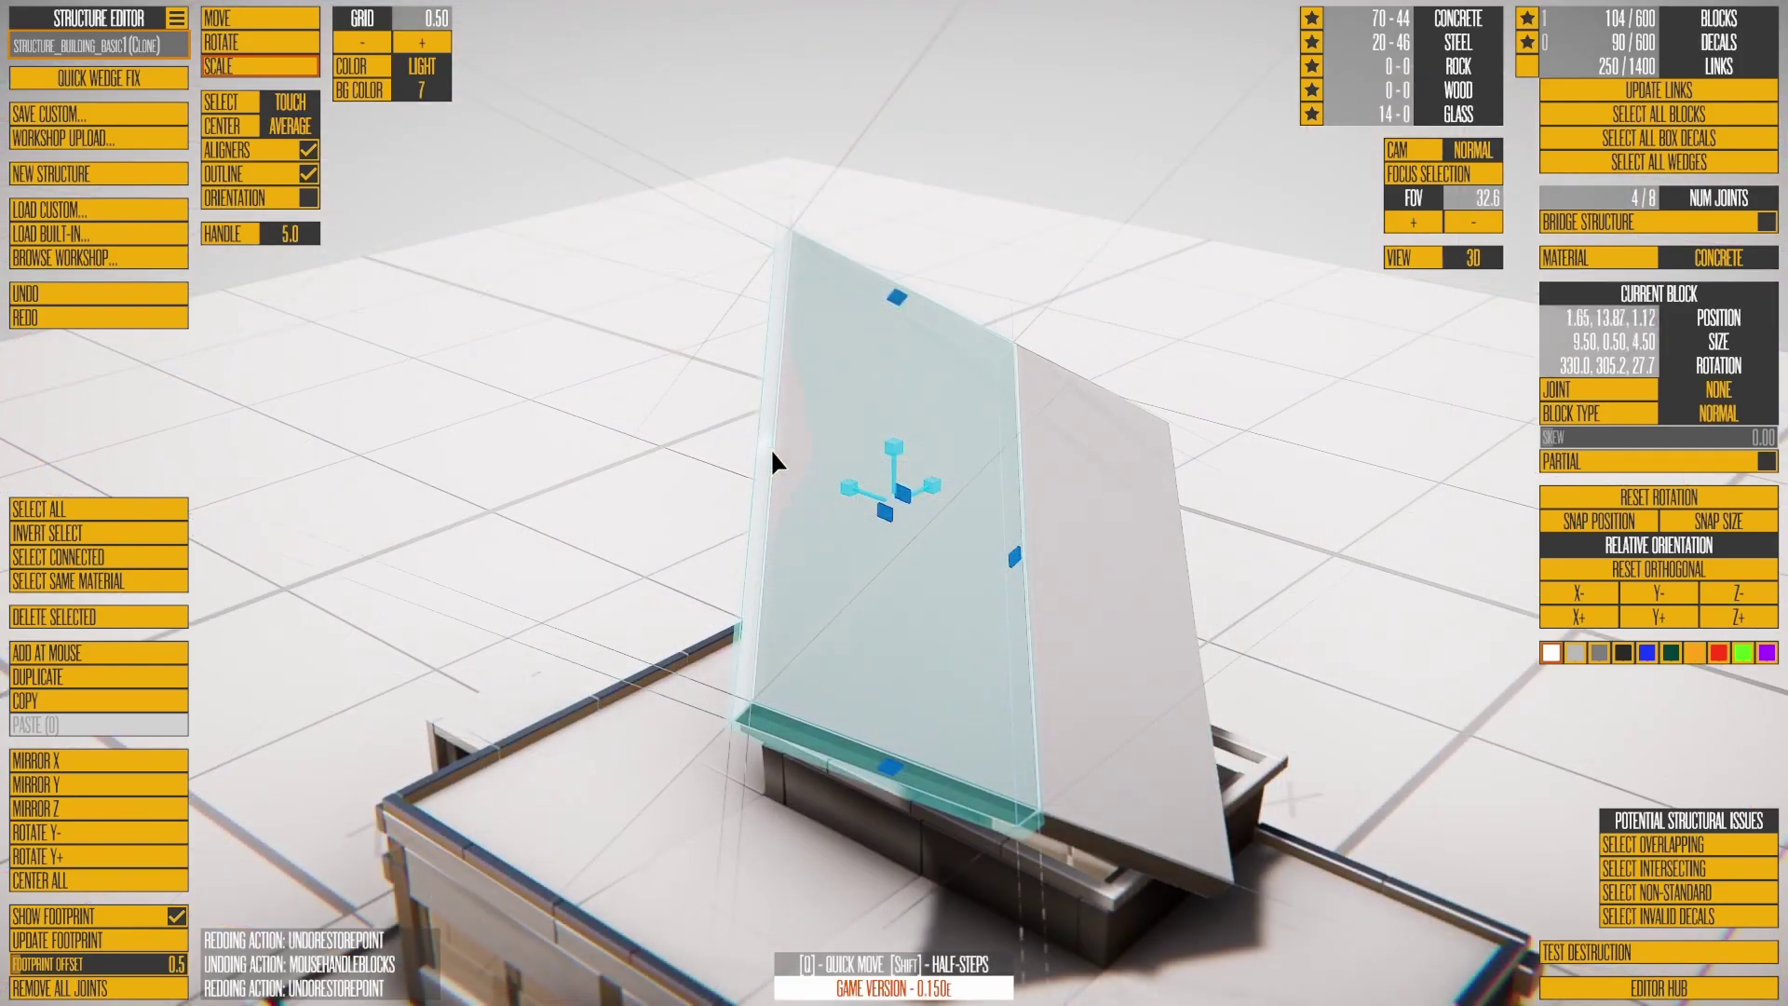
pyautogui.moveTo(771, 456); pyautogui.dragTo(544, 400)
pyautogui.moveTo(788, 726); pyautogui.dragTo(941, 462)
pyautogui.moveTo(773, 244); pyautogui.dragTo(773, 289)
# Step: Add the second tilted roof cover block to the selection and resize both blocks together
pyautogui.keyDown('shift'); pyautogui.click(1049, 538); pyautogui.keyUp('shift')
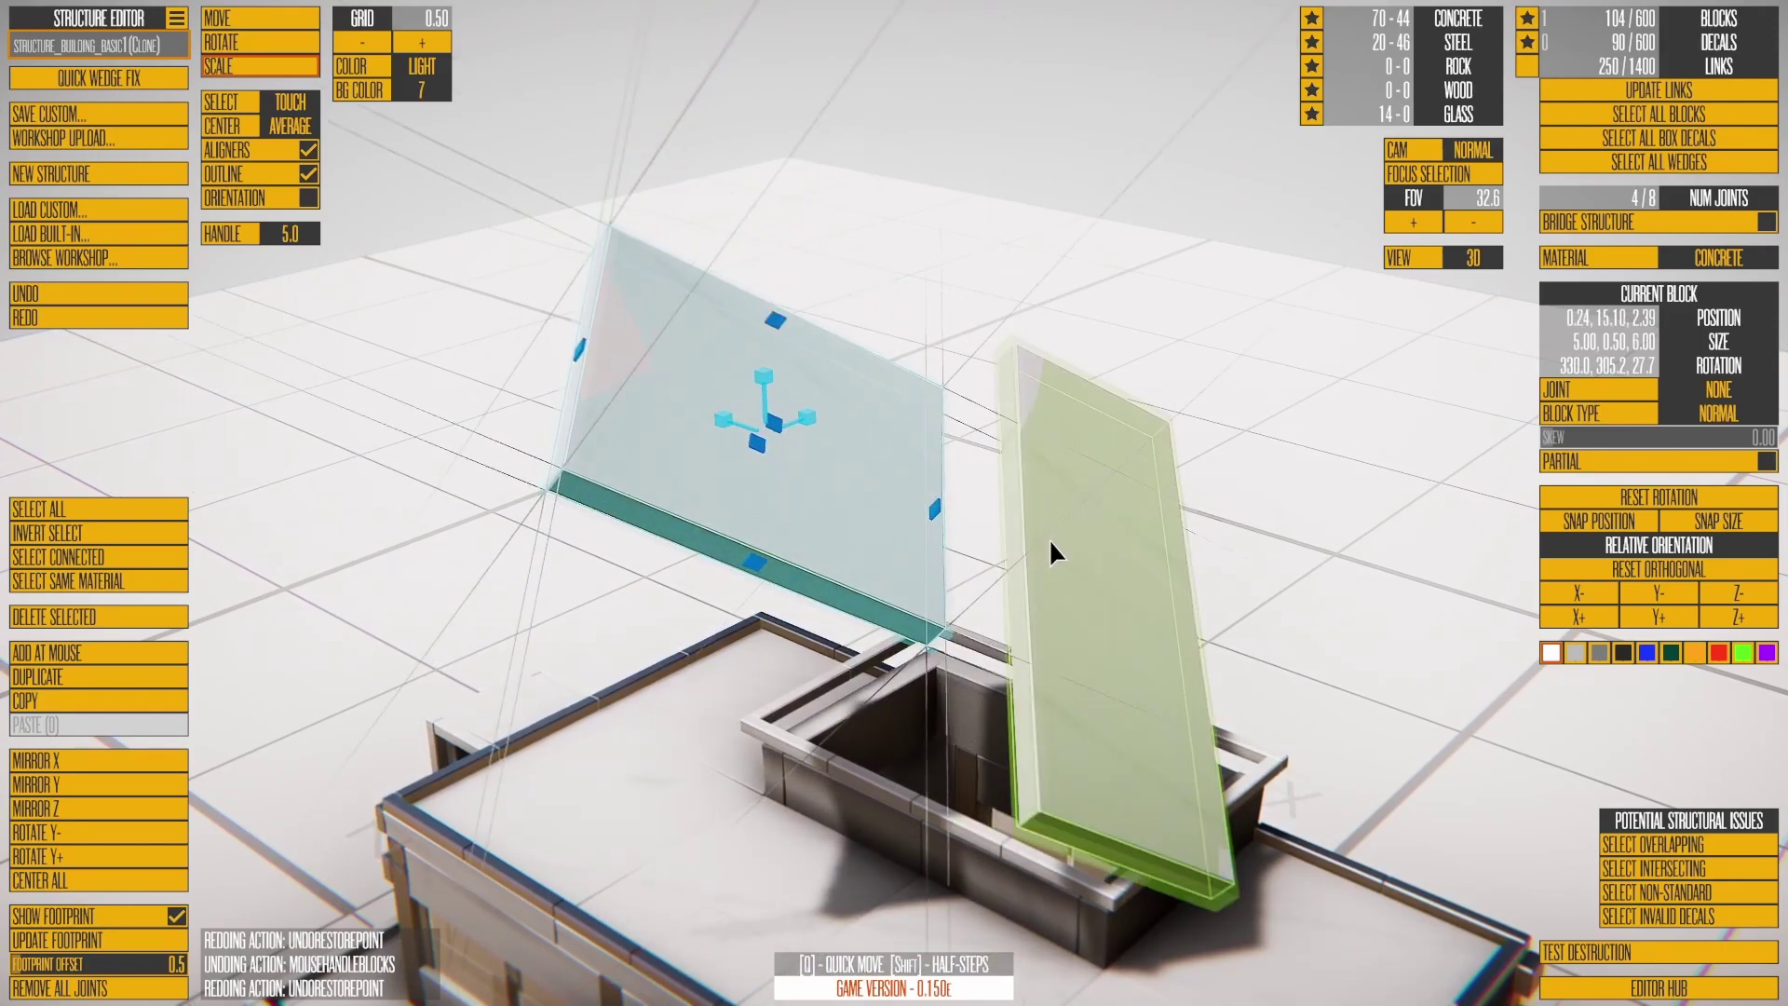
pyautogui.moveTo(1127, 855); pyautogui.dragTo(1067, 734)
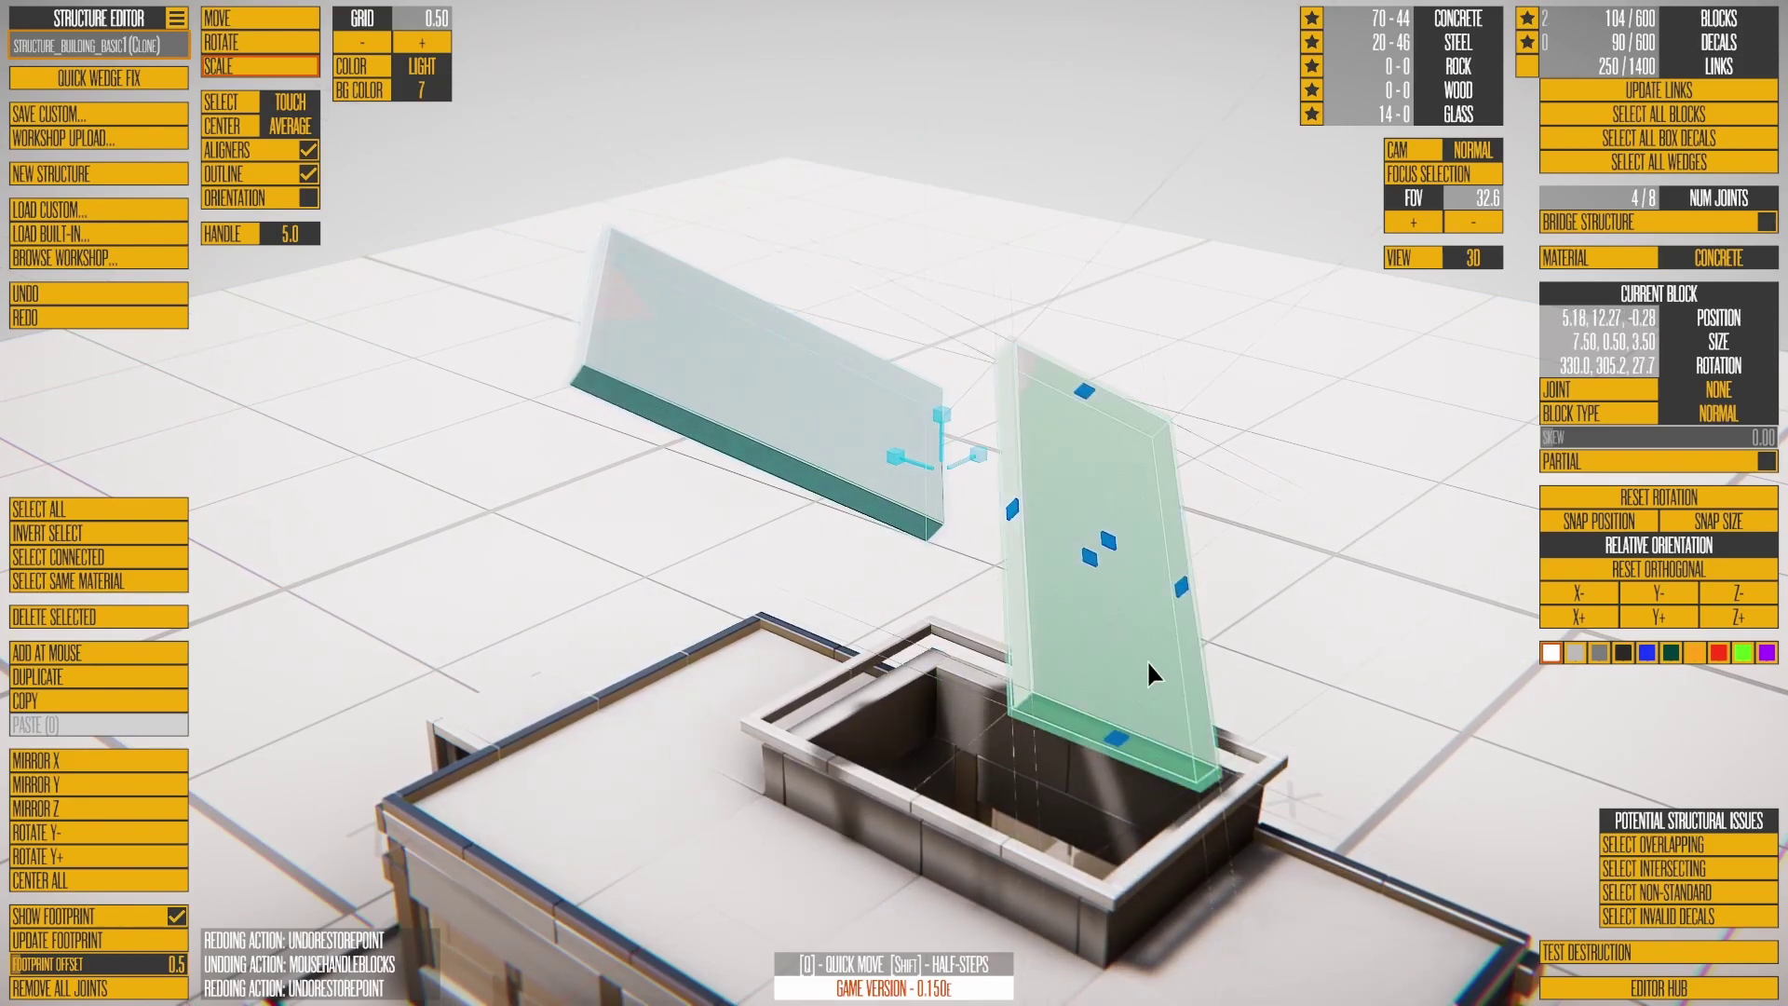
pyautogui.moveTo(1175, 583); pyautogui.dragTo(1078, 561)
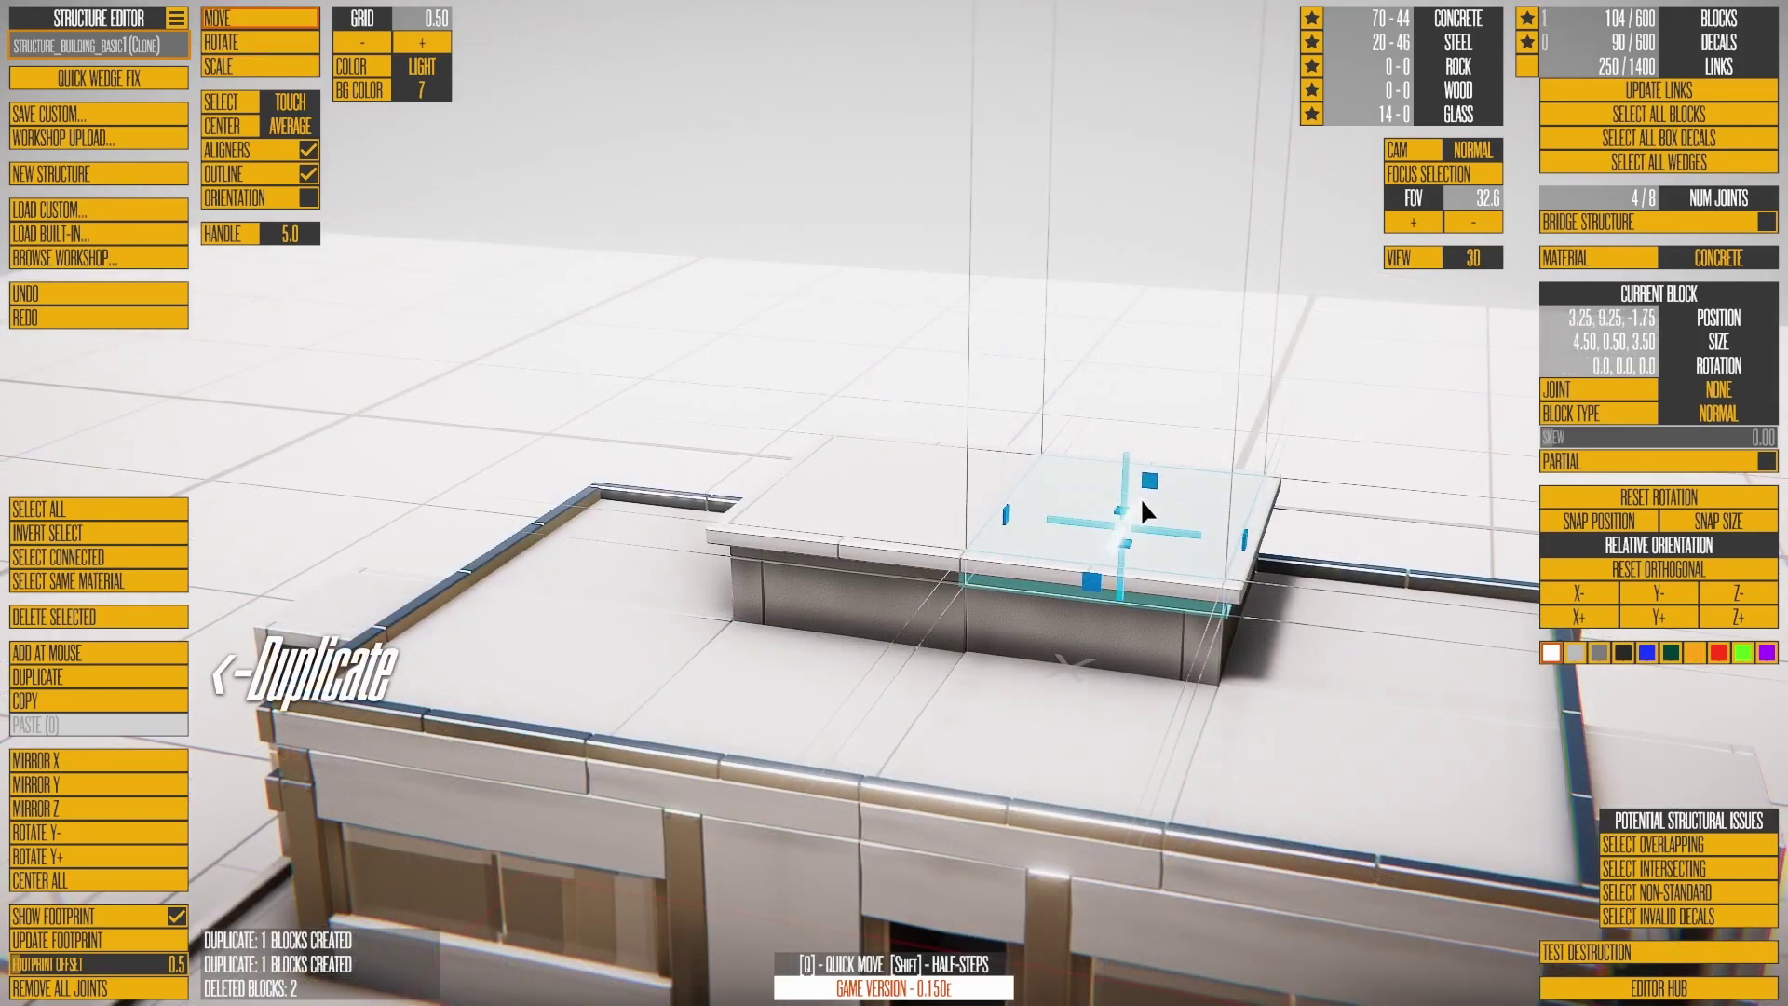
# Step: Duplicate the selected rooftop cover block and quick-move the copy above the roof to 3.25, 11.25, -1.75
pyautogui.hotkey('ctrl', 'd')
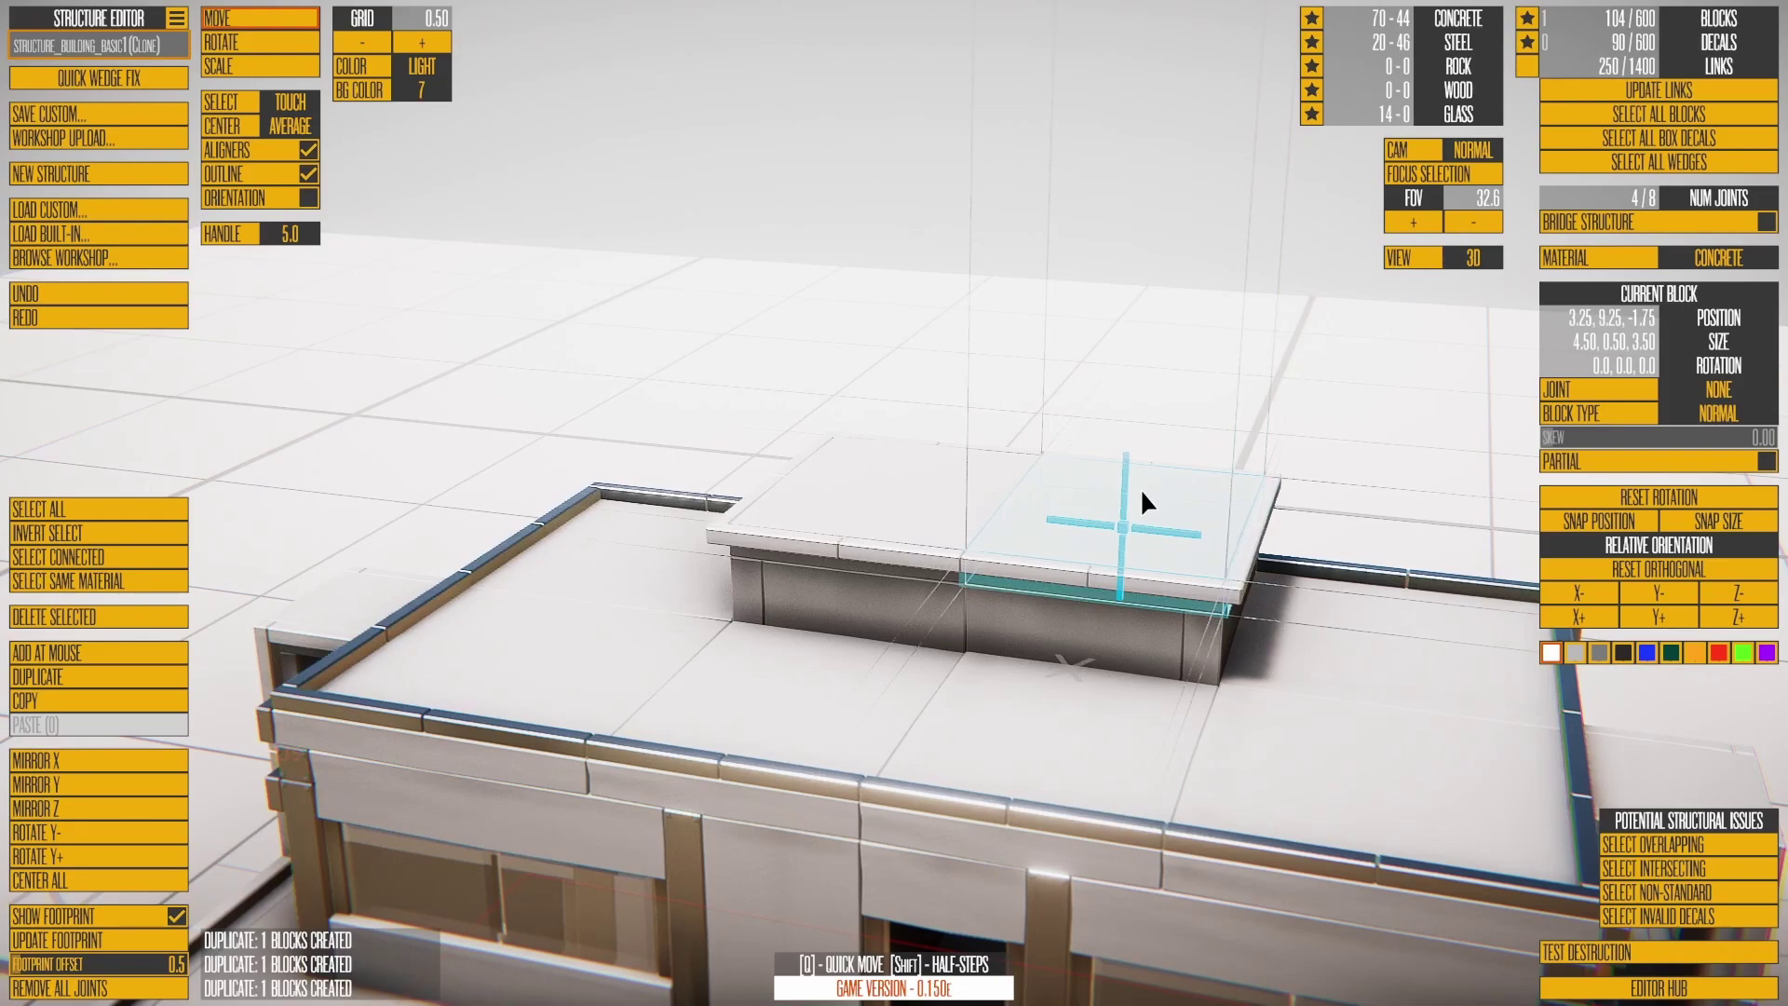
pyautogui.press('q')
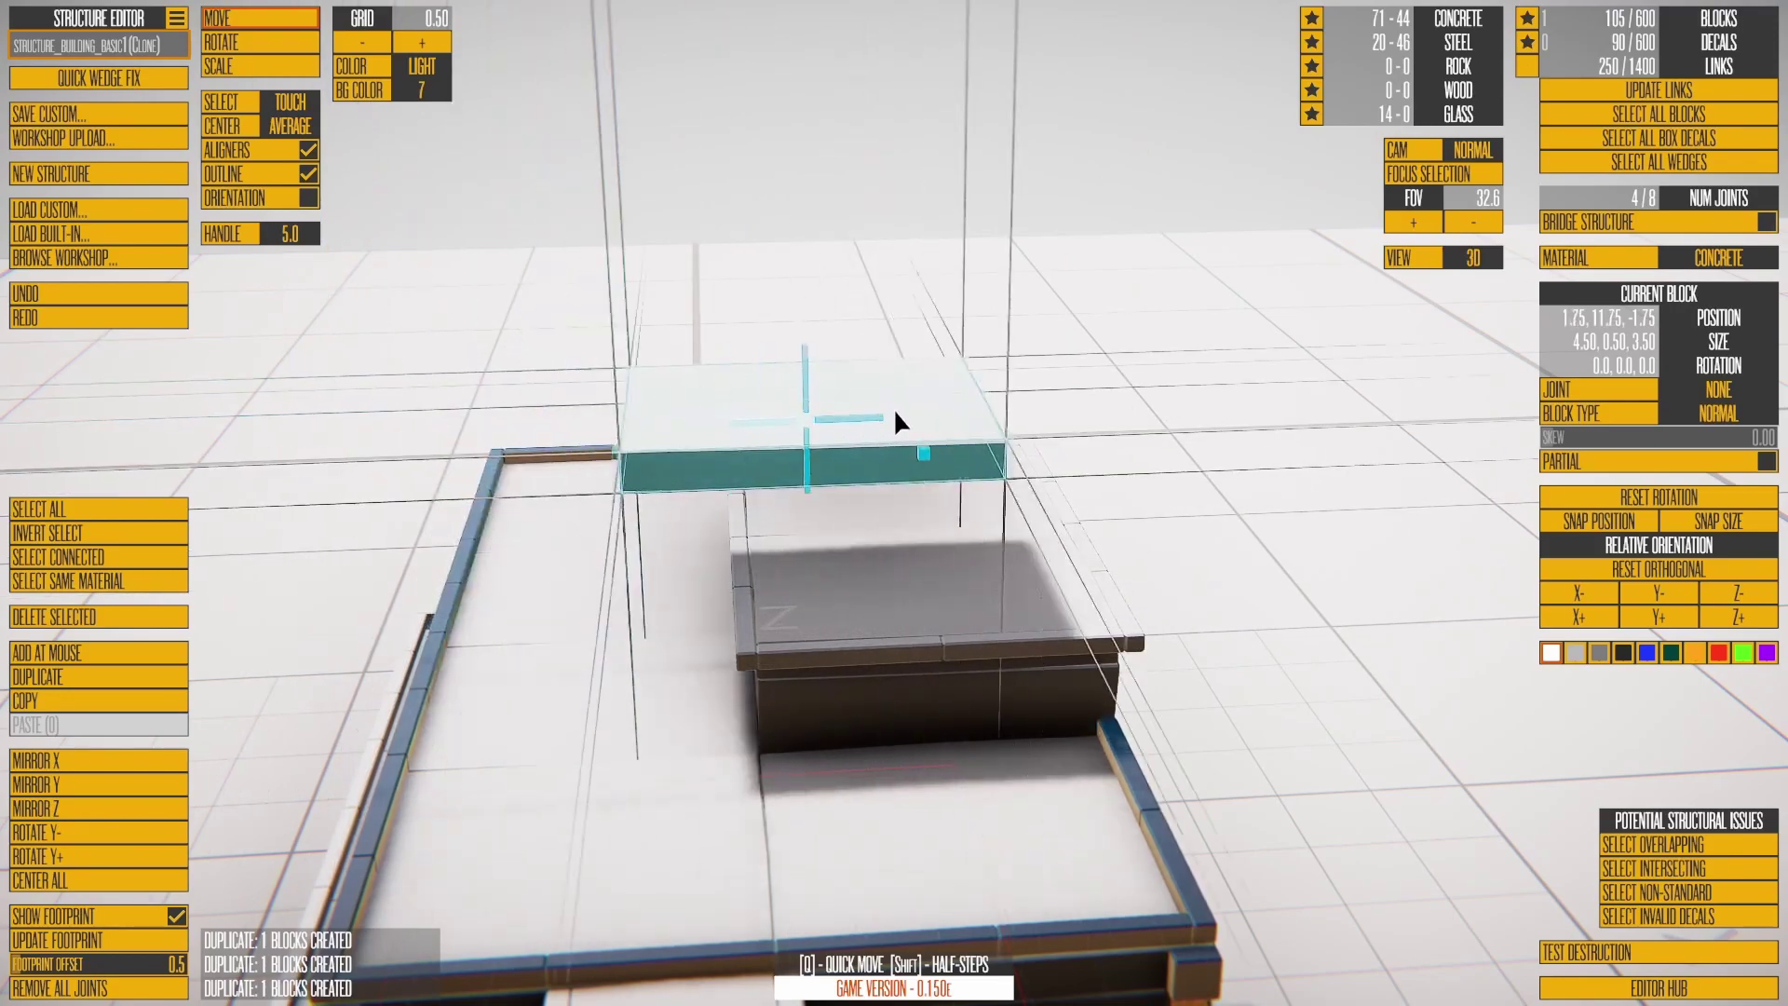
pyautogui.click(1006, 419)
pyautogui.moveTo(1004, 415); pyautogui.dragTo(1304, 398, button='right')
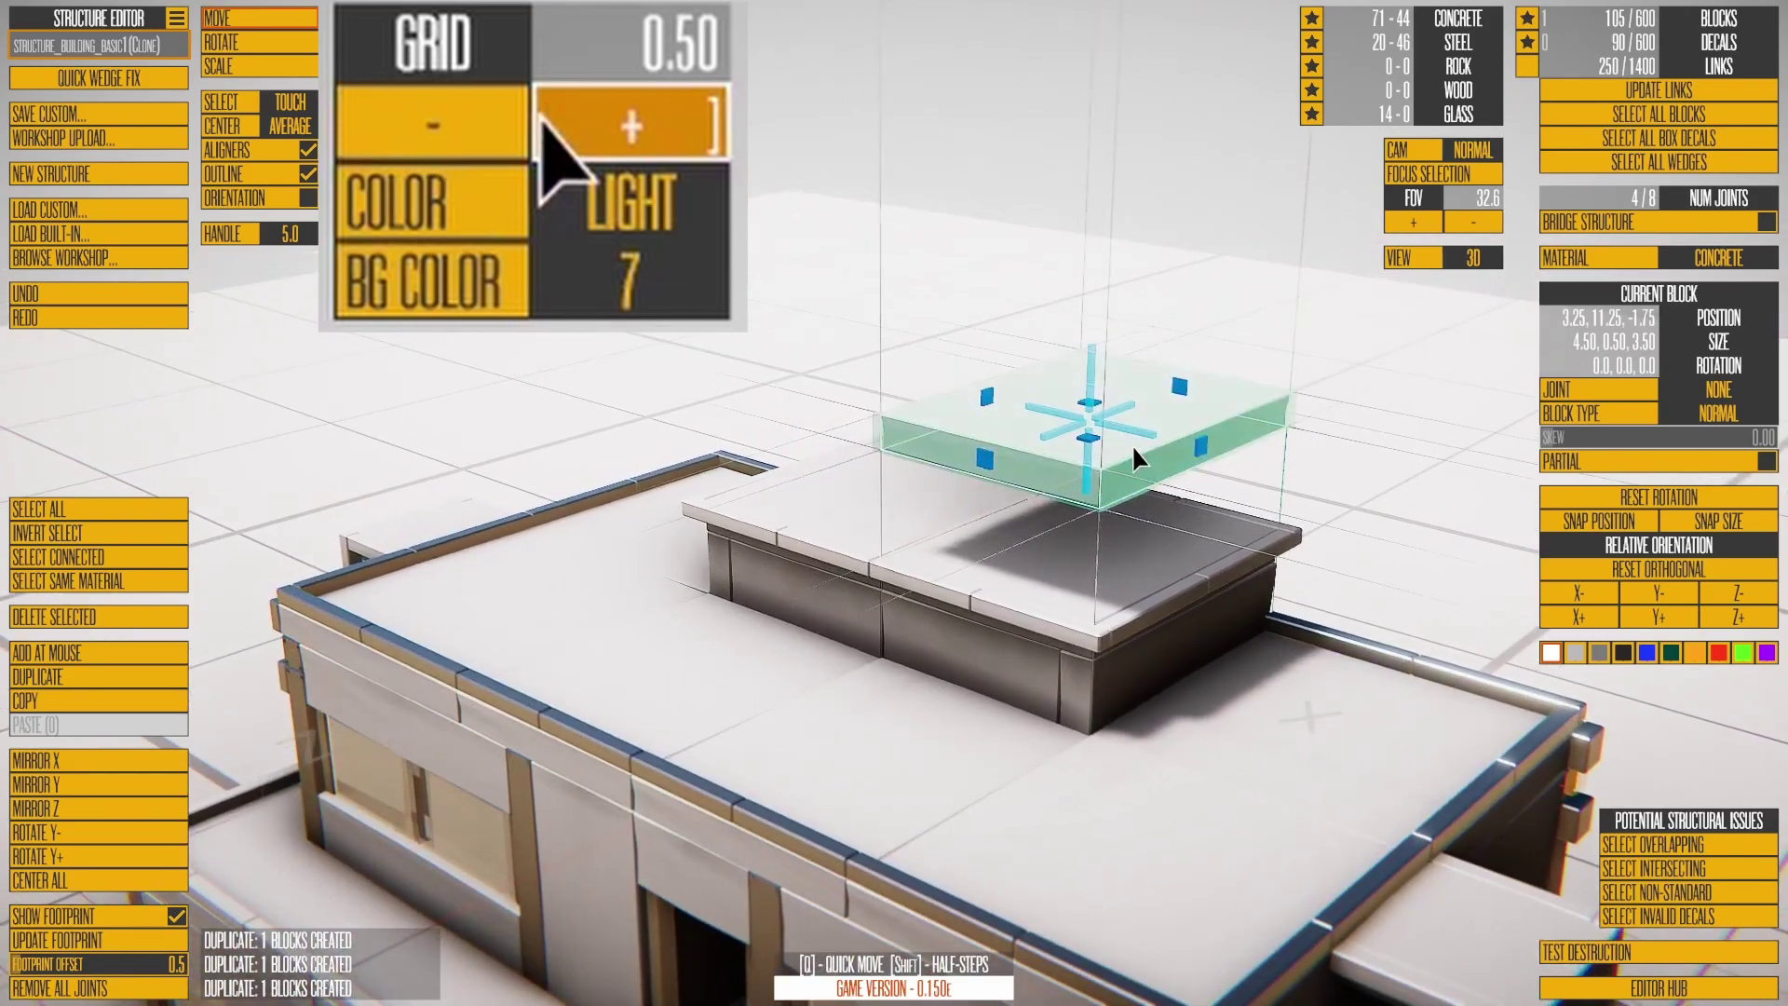
pyautogui.moveTo(1132, 444)
pyautogui.mouseDown(button='right')
pyautogui.moveTo(1304, 371)
pyautogui.moveTo(1274, 408)
pyautogui.moveTo(1133, 432)
pyautogui.mouseUp(button='right')
pyautogui.scroll(-1, 1306, 372)
pyautogui.scroll(-2, 1274, 408)
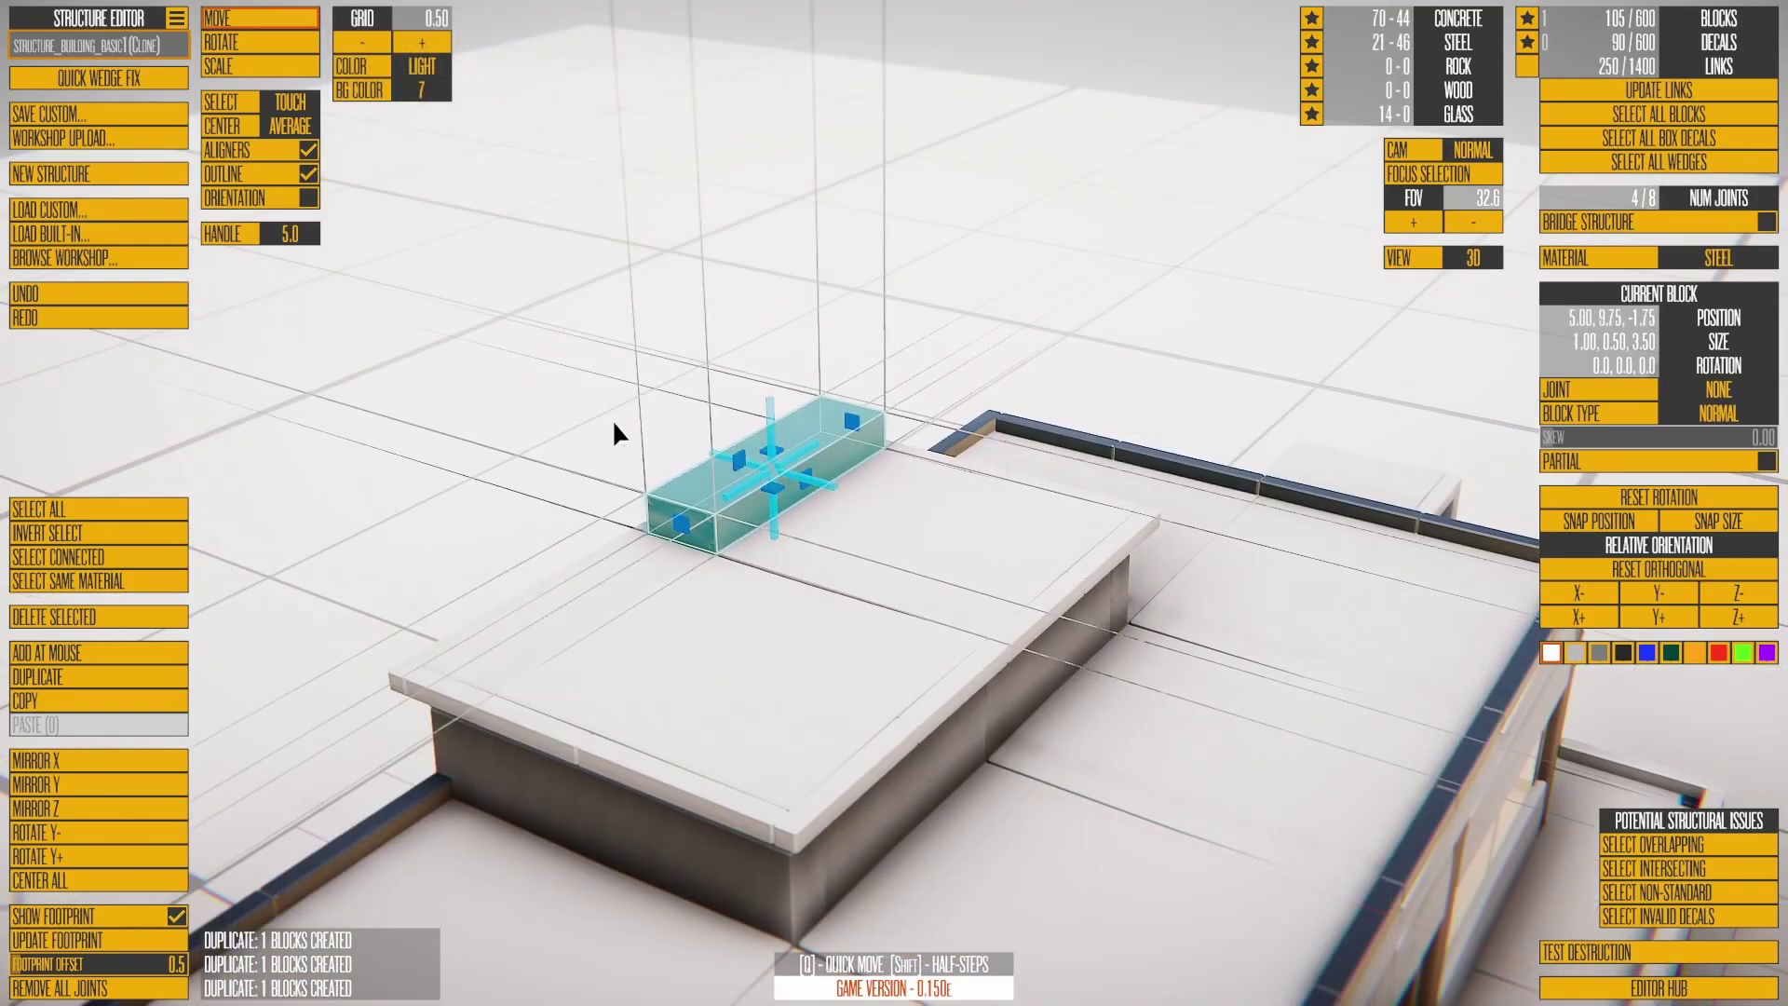
# Step: Reselect the narrow steel block on the rooftop and cycle its material to glass
pyautogui.press('Escape')
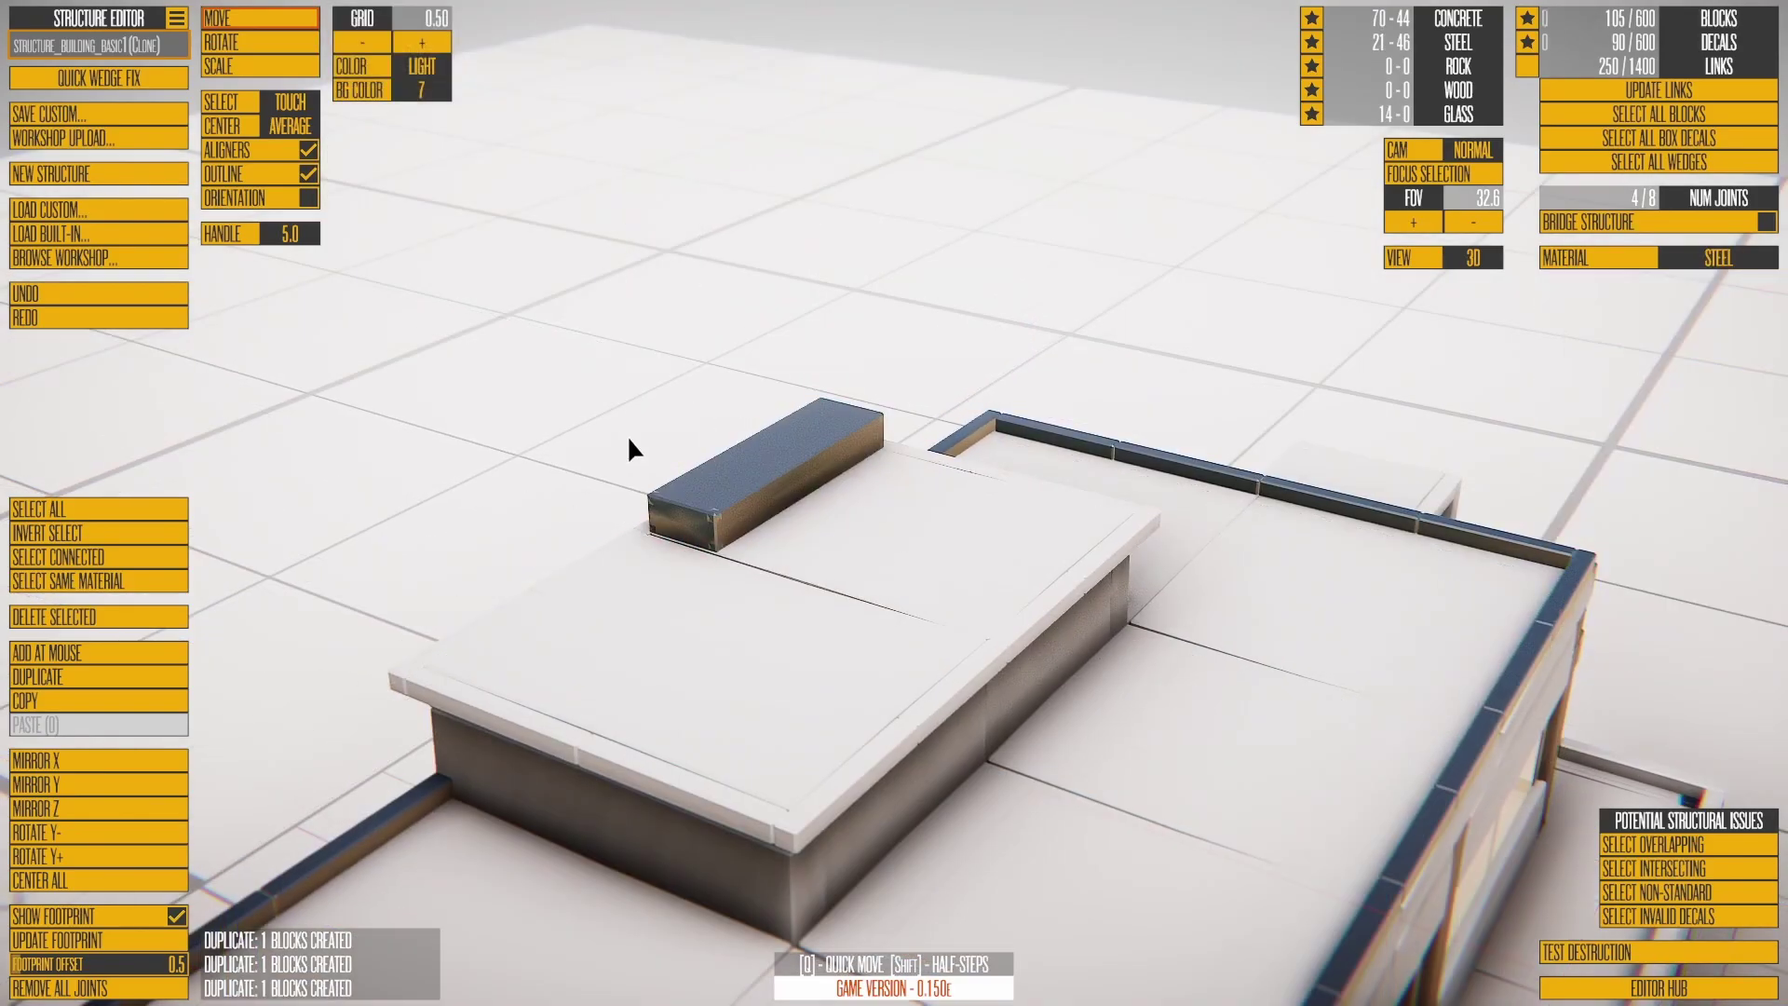
pyautogui.moveTo(631, 447); pyautogui.dragTo(1477, 415, button='right')
pyautogui.moveTo(1016, 545); pyautogui.dragTo(1082, 473, button='right')
pyautogui.click(1049, 467)
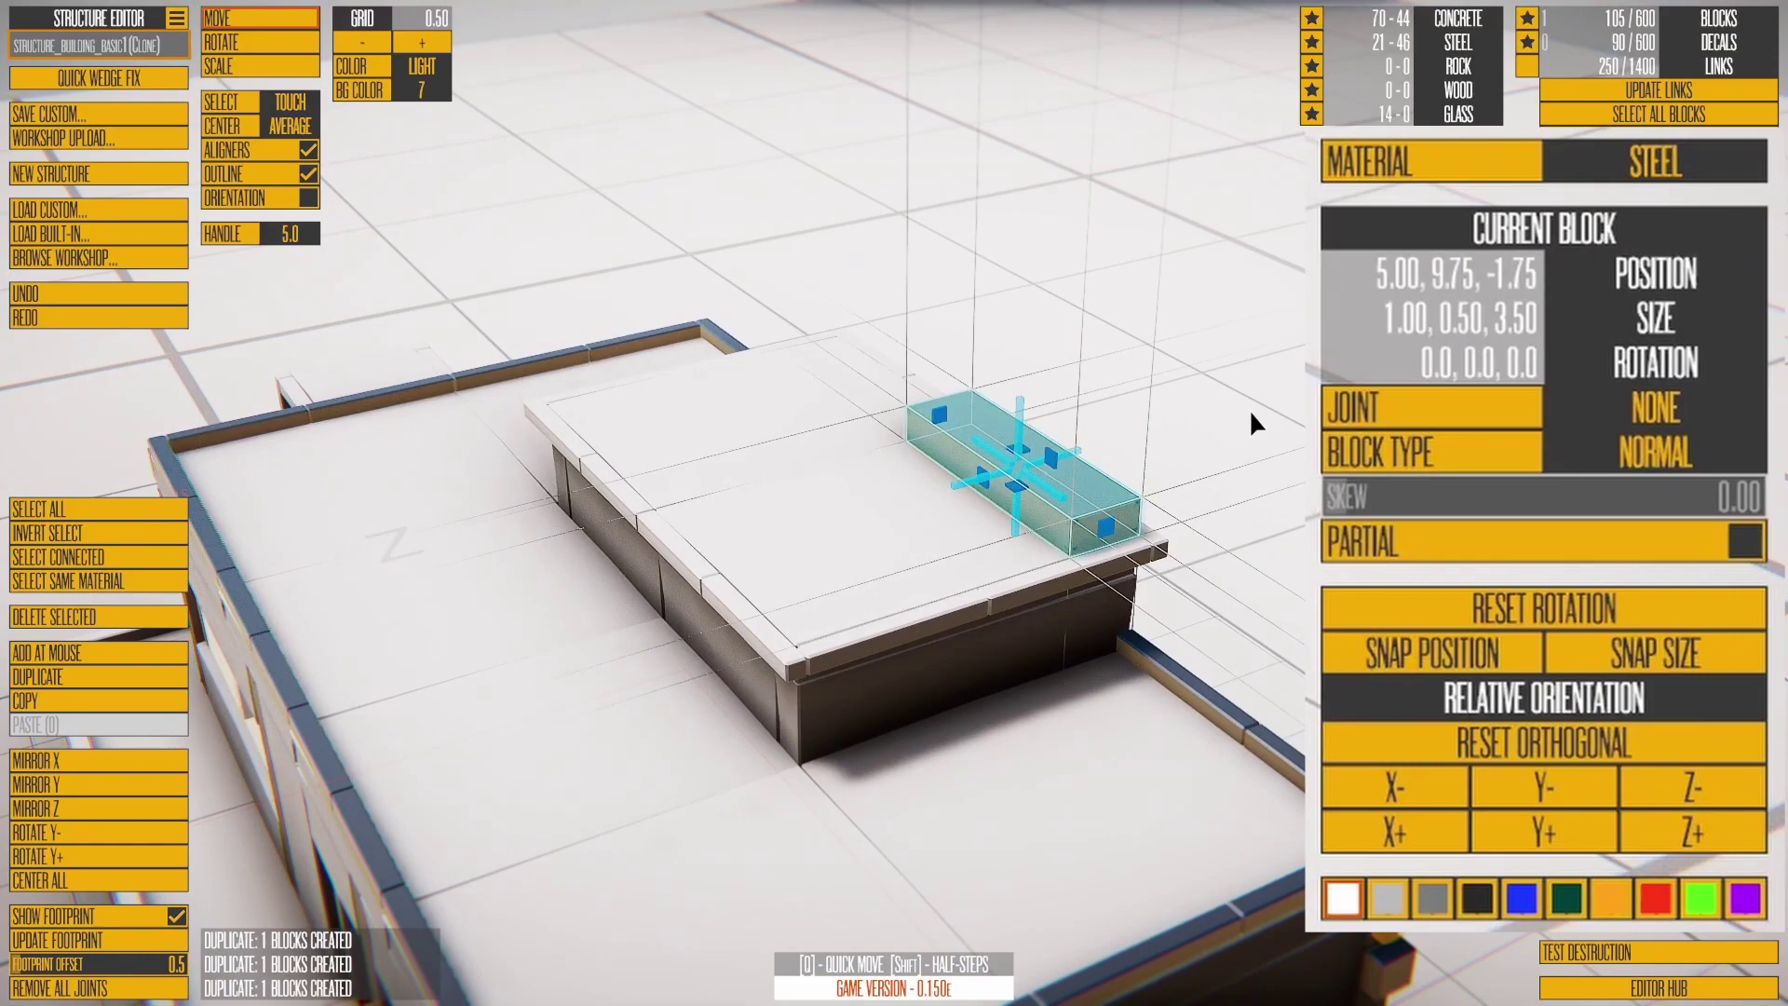
pyautogui.click(1445, 156)
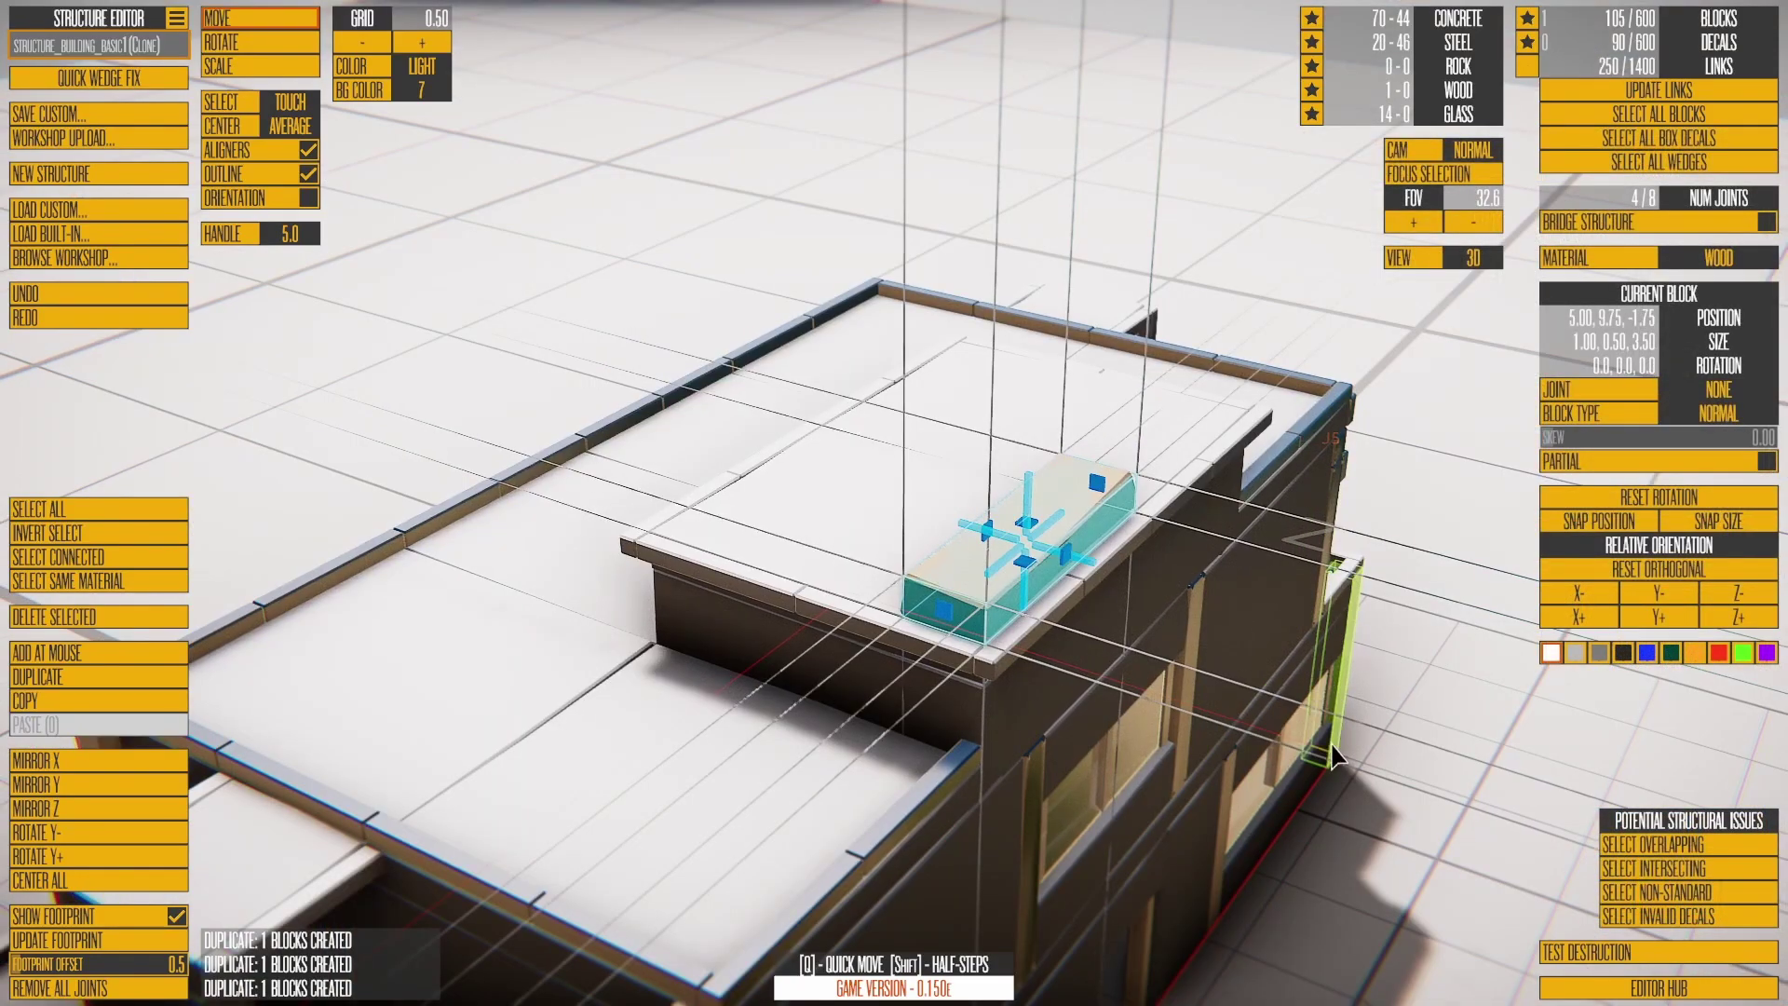
pyautogui.click(1630, 259)
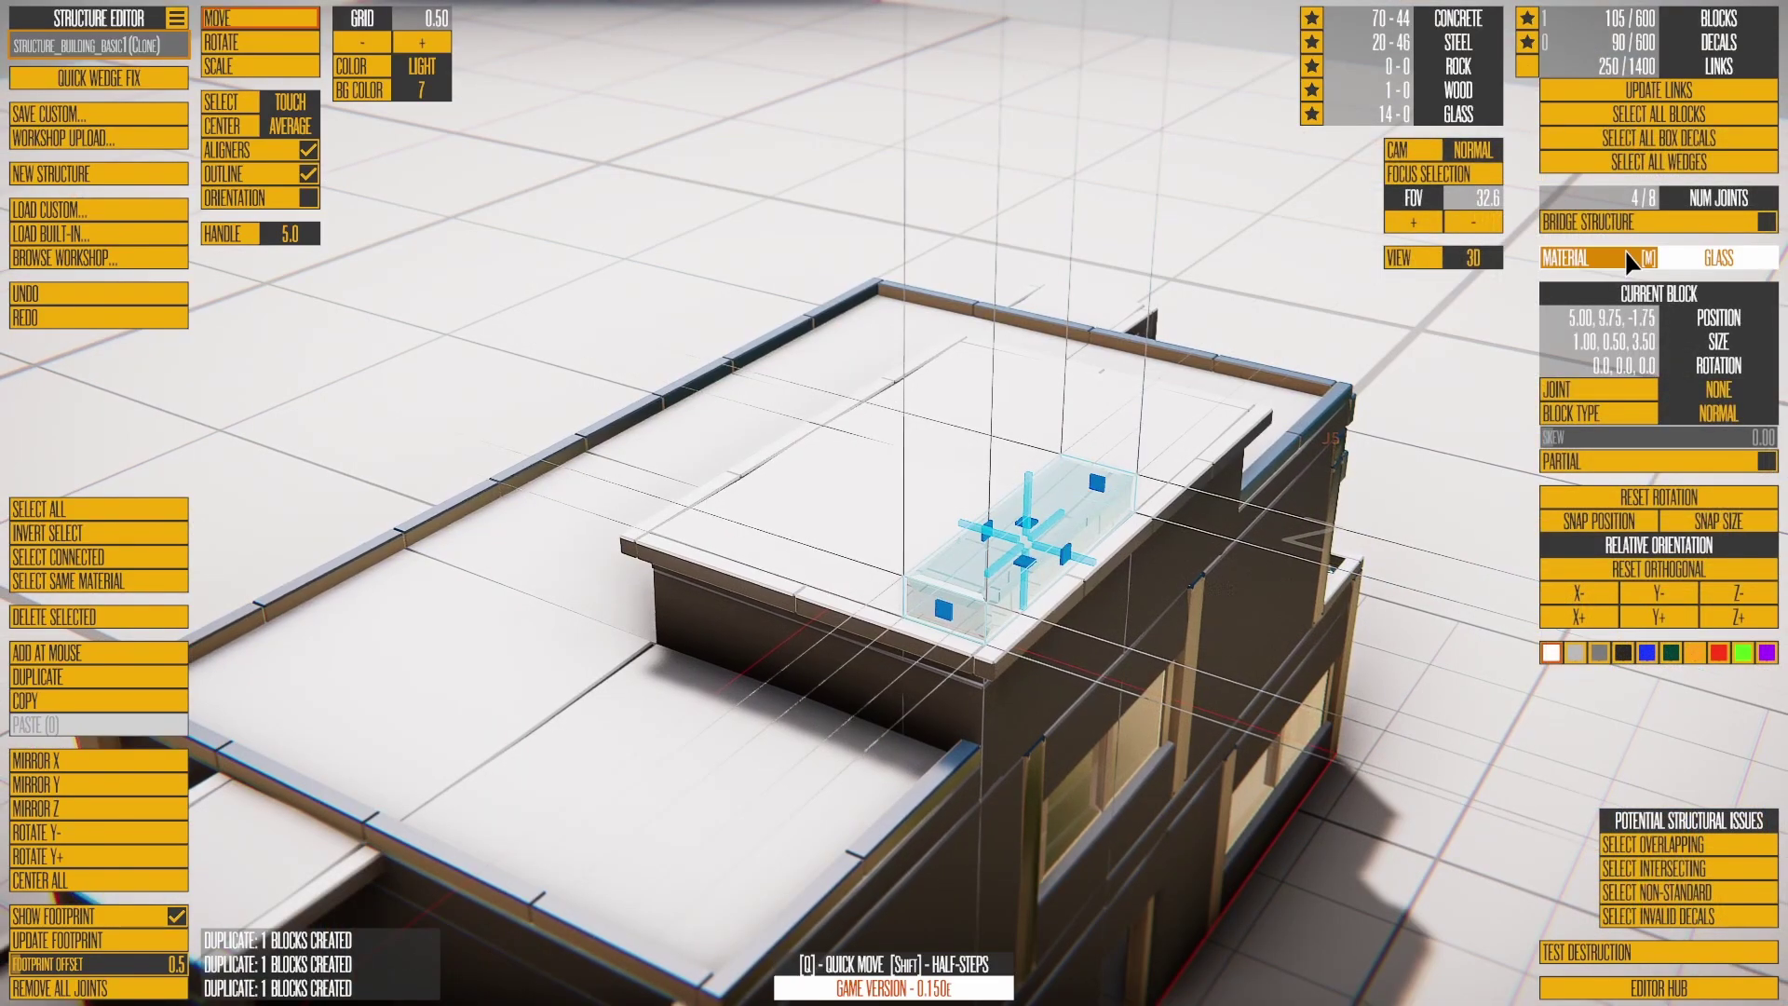
pyautogui.click(1222, 216)
pyautogui.moveTo(1086, 341); pyautogui.dragTo(1389, 524, button='right')
pyautogui.moveTo(1193, 540); pyautogui.dragTo(826, 591, button='right')
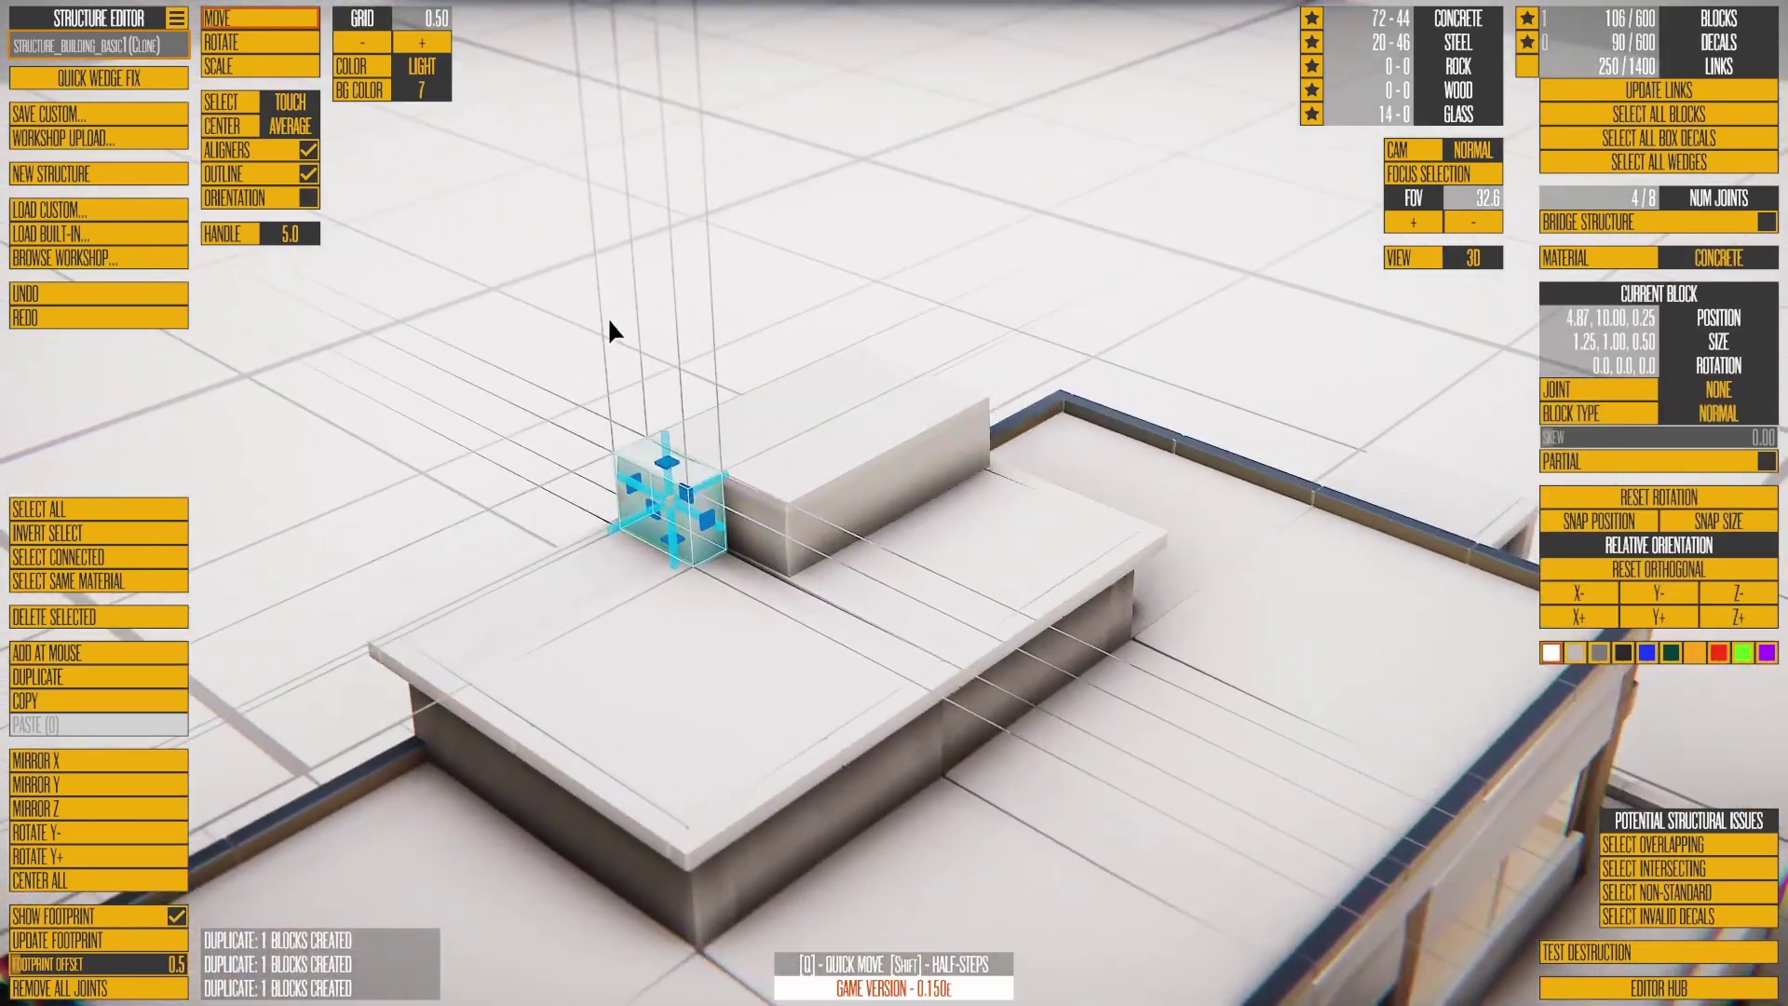
# Step: Select the larger of the two rooftop blocks and inspect the structure links between the roof blocks
pyautogui.moveTo(606, 332); pyautogui.dragTo(819, 499, button='right')
pyautogui.scroll(2, 819, 500)
pyautogui.click(681, 524)
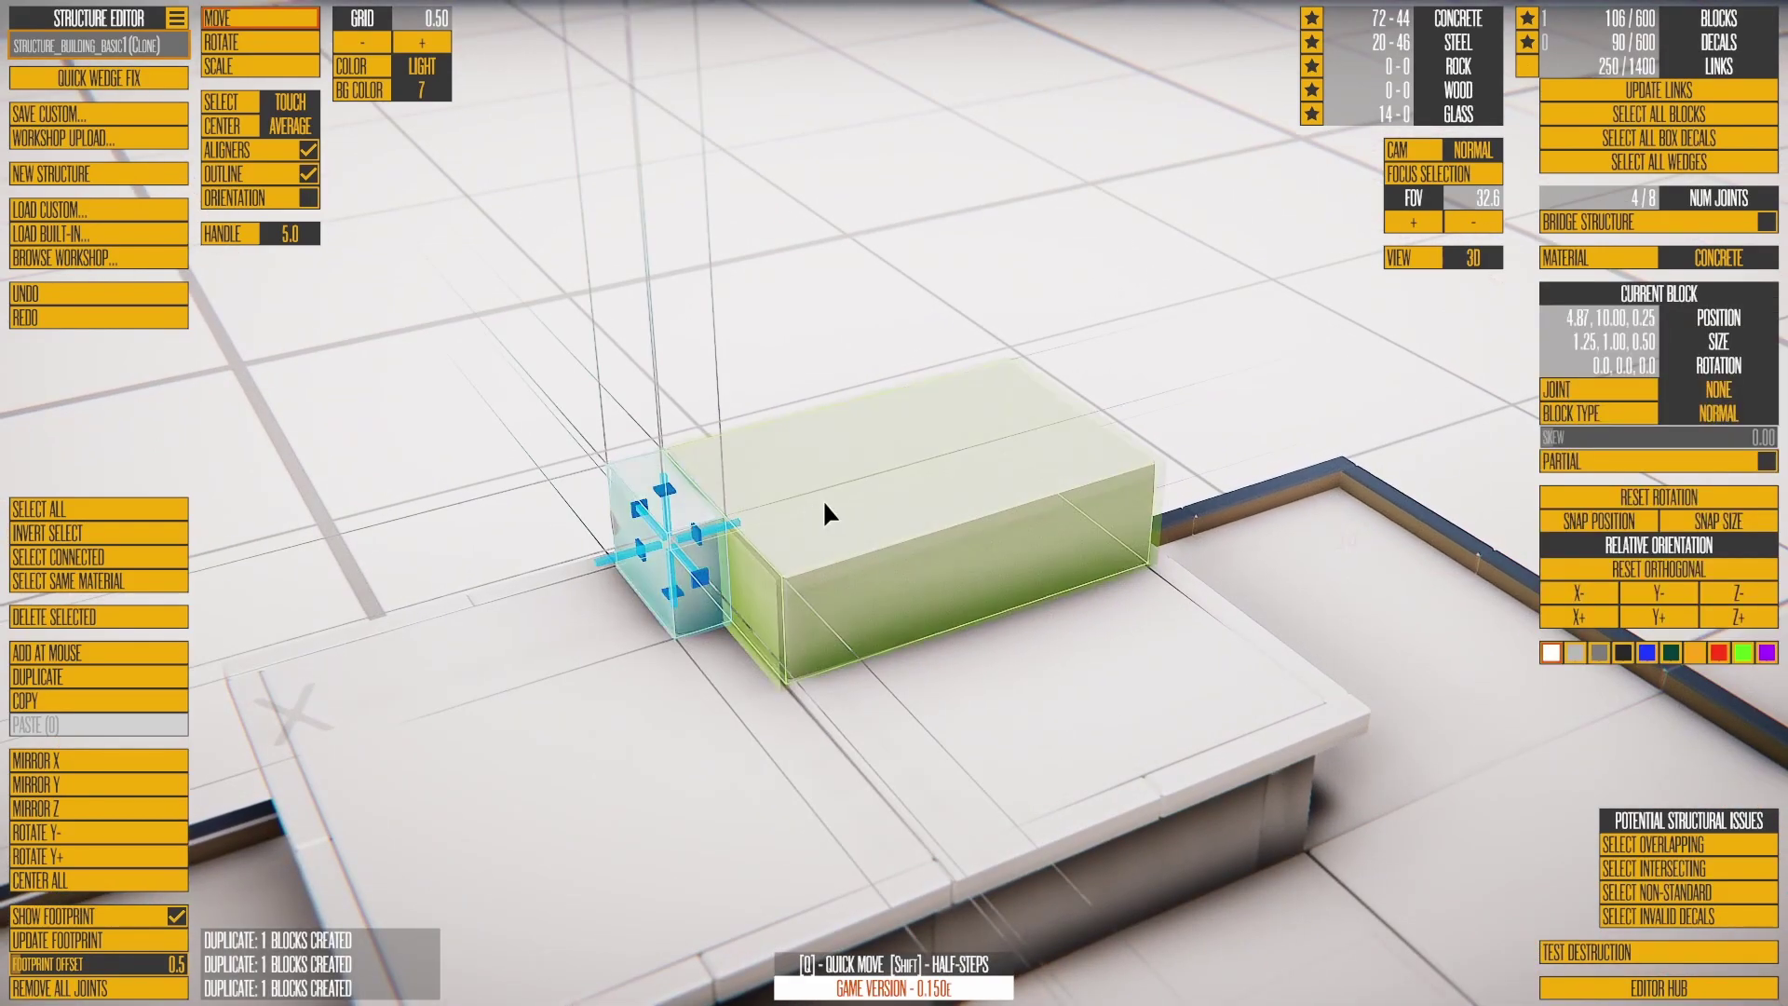
pyautogui.click(823, 500)
pyautogui.scroll(-5, 879, 479)
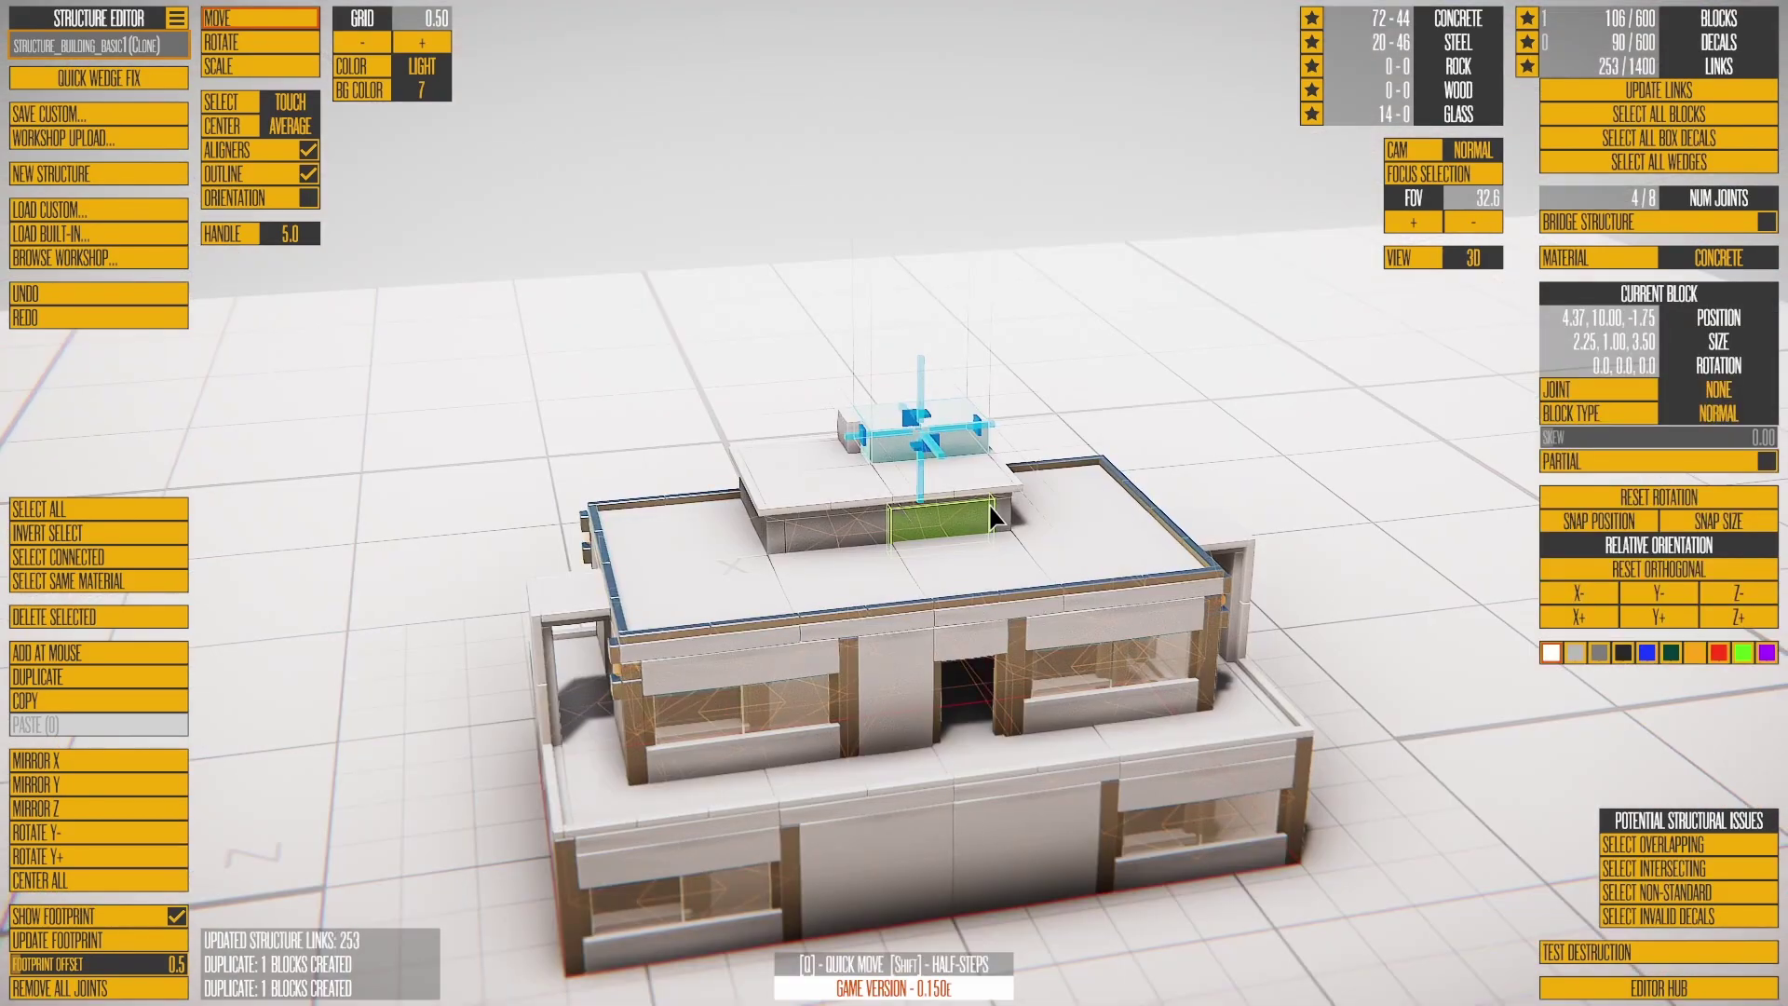
pyautogui.moveTo(927, 519); pyautogui.dragTo(1170, 845, button='right')
pyautogui.scroll(4, 868, 529)
pyautogui.moveTo(880, 531); pyautogui.dragTo(970, 416, button='right')
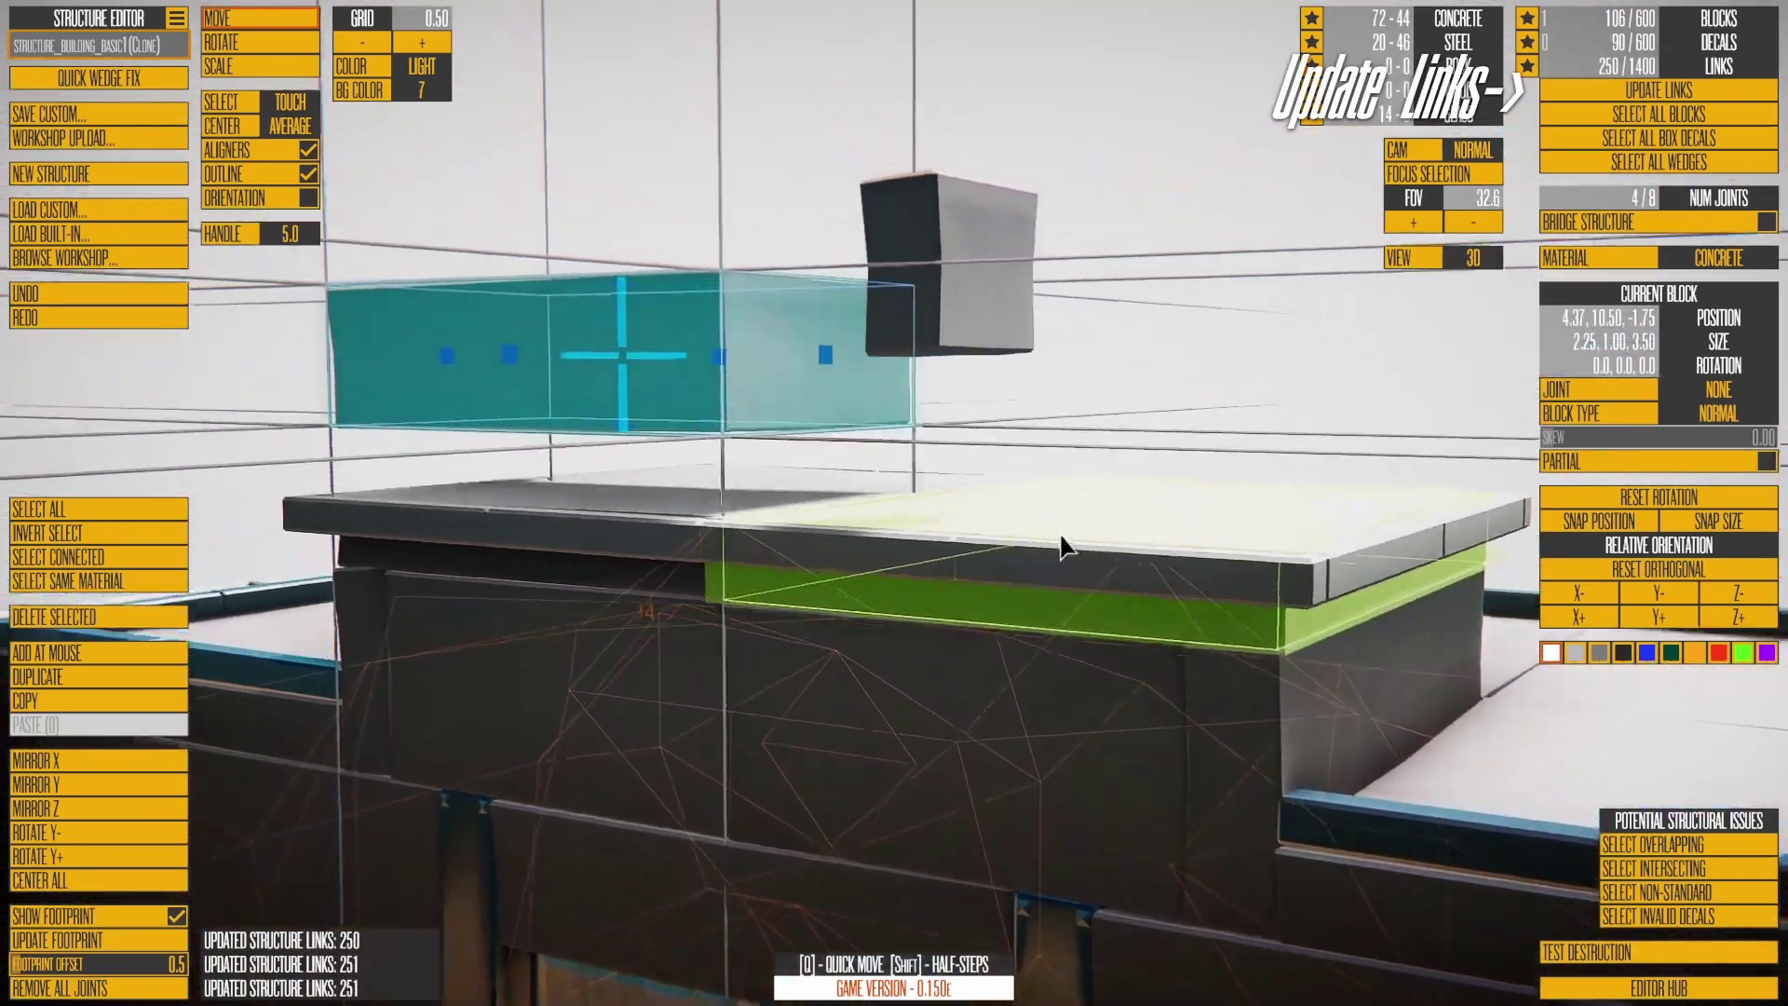
# Step: Select the small rooftop block next to the larger one and hide the structure link display
pyautogui.moveTo(1061, 534); pyautogui.dragTo(1114, 539, button='right')
pyautogui.click(905, 286)
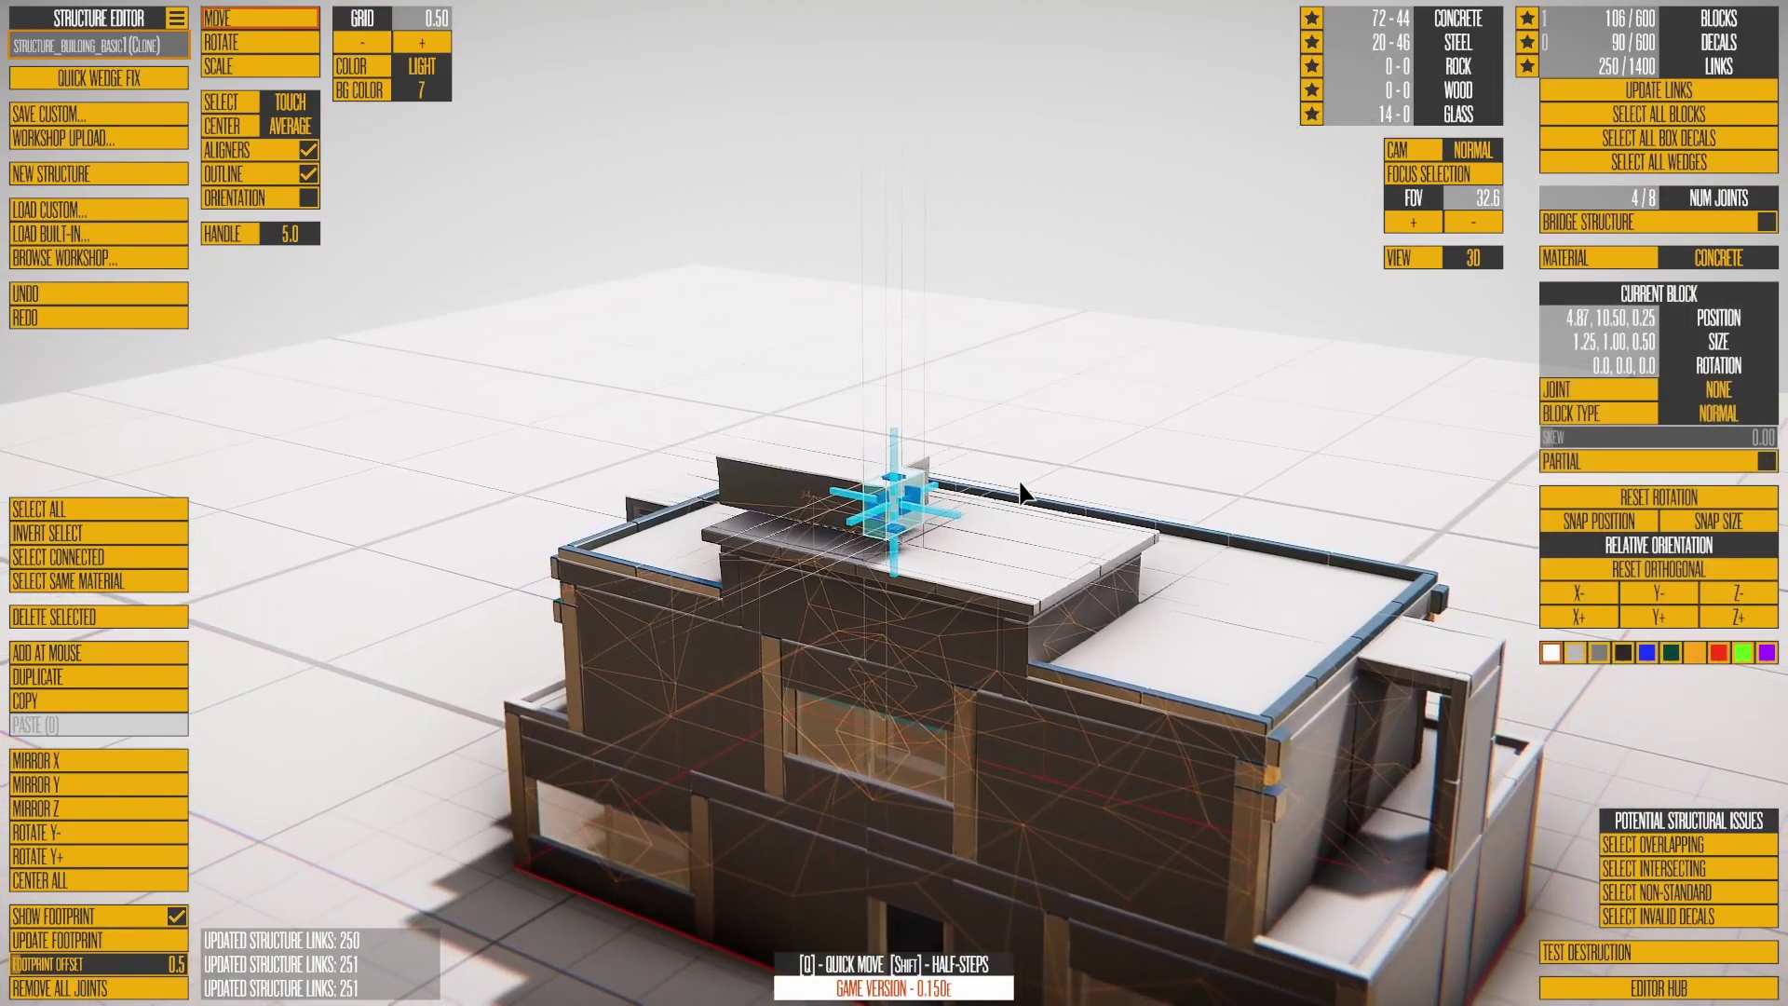
pyautogui.scroll(3, 1022, 492)
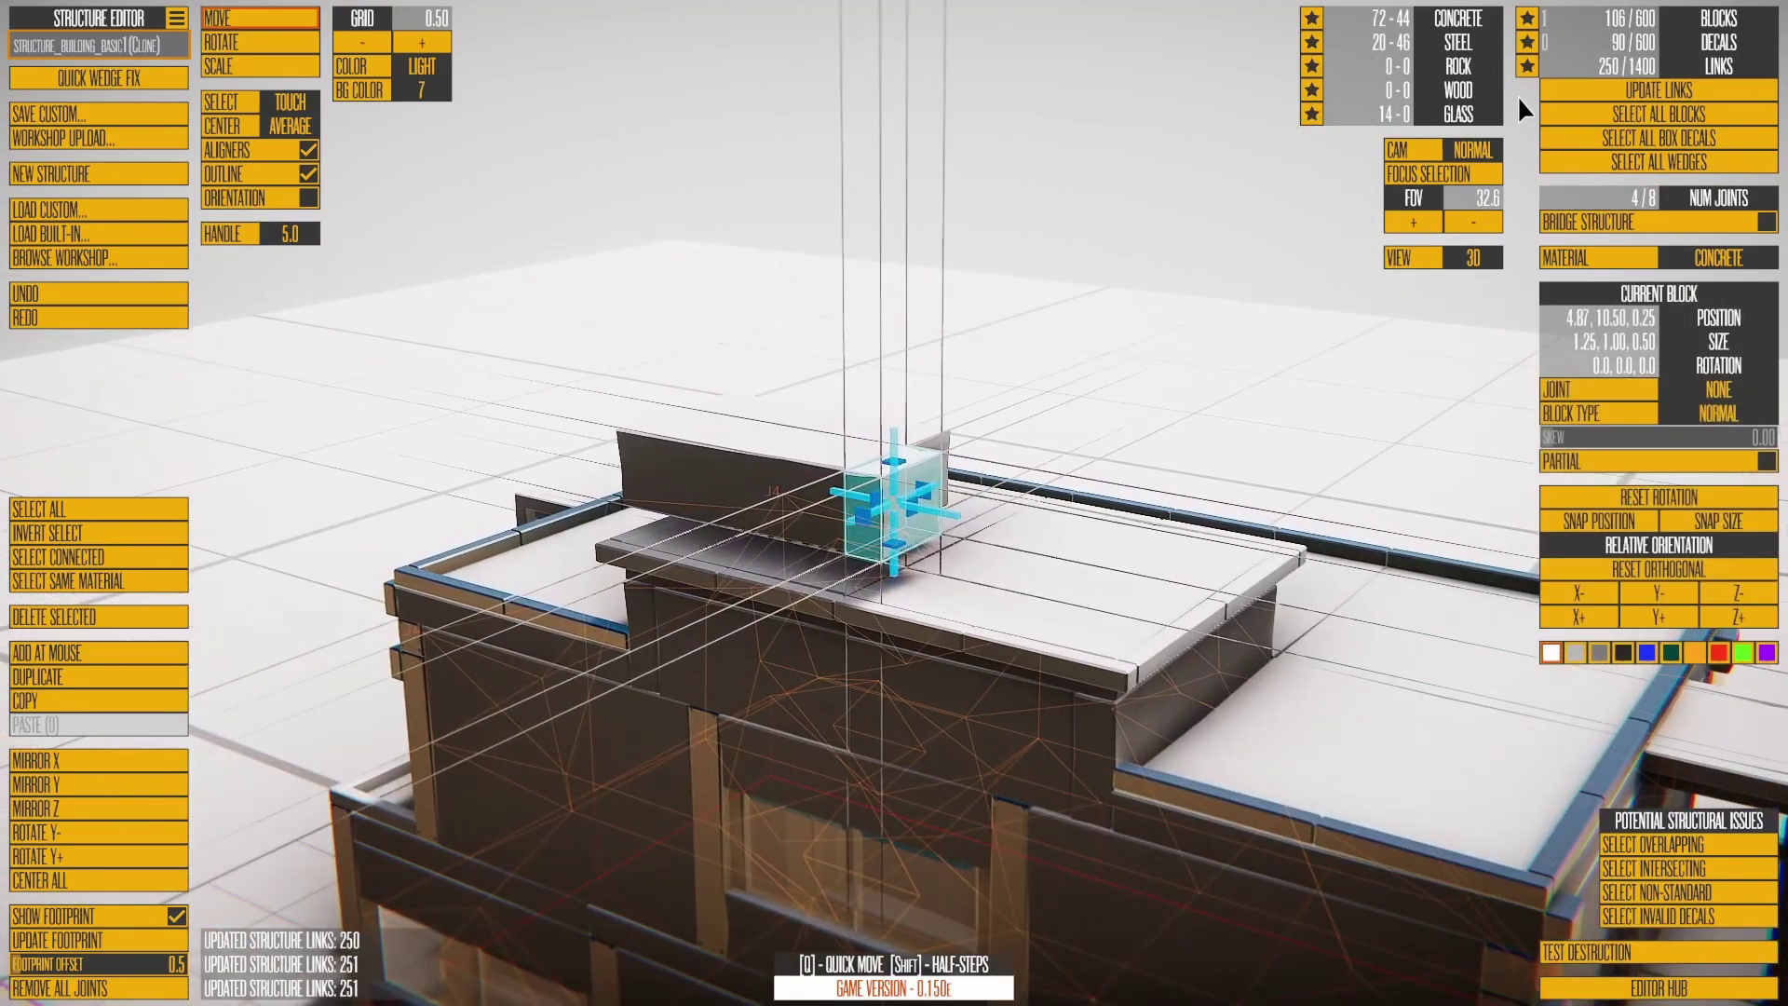
pyautogui.click(1526, 67)
pyautogui.scroll(3, 1164, 385)
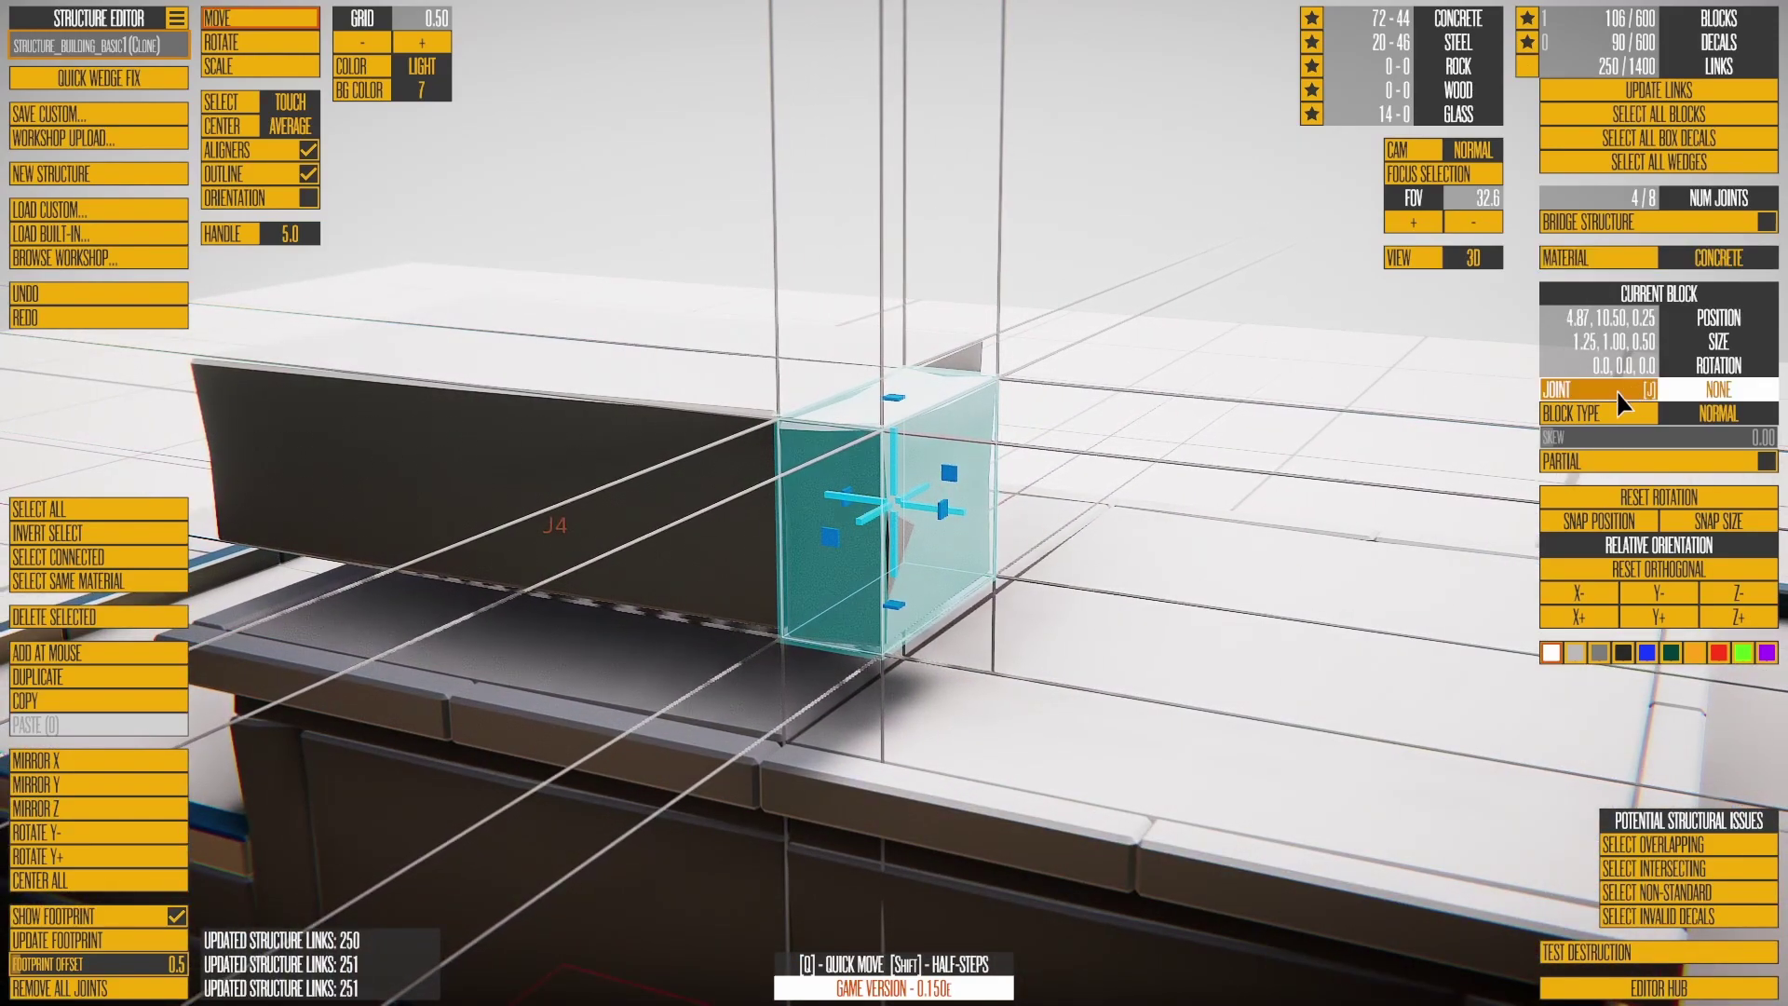
# Step: Change the small rooftop block's type to Decal, deselect it and select it again
pyautogui.click(1599, 413)
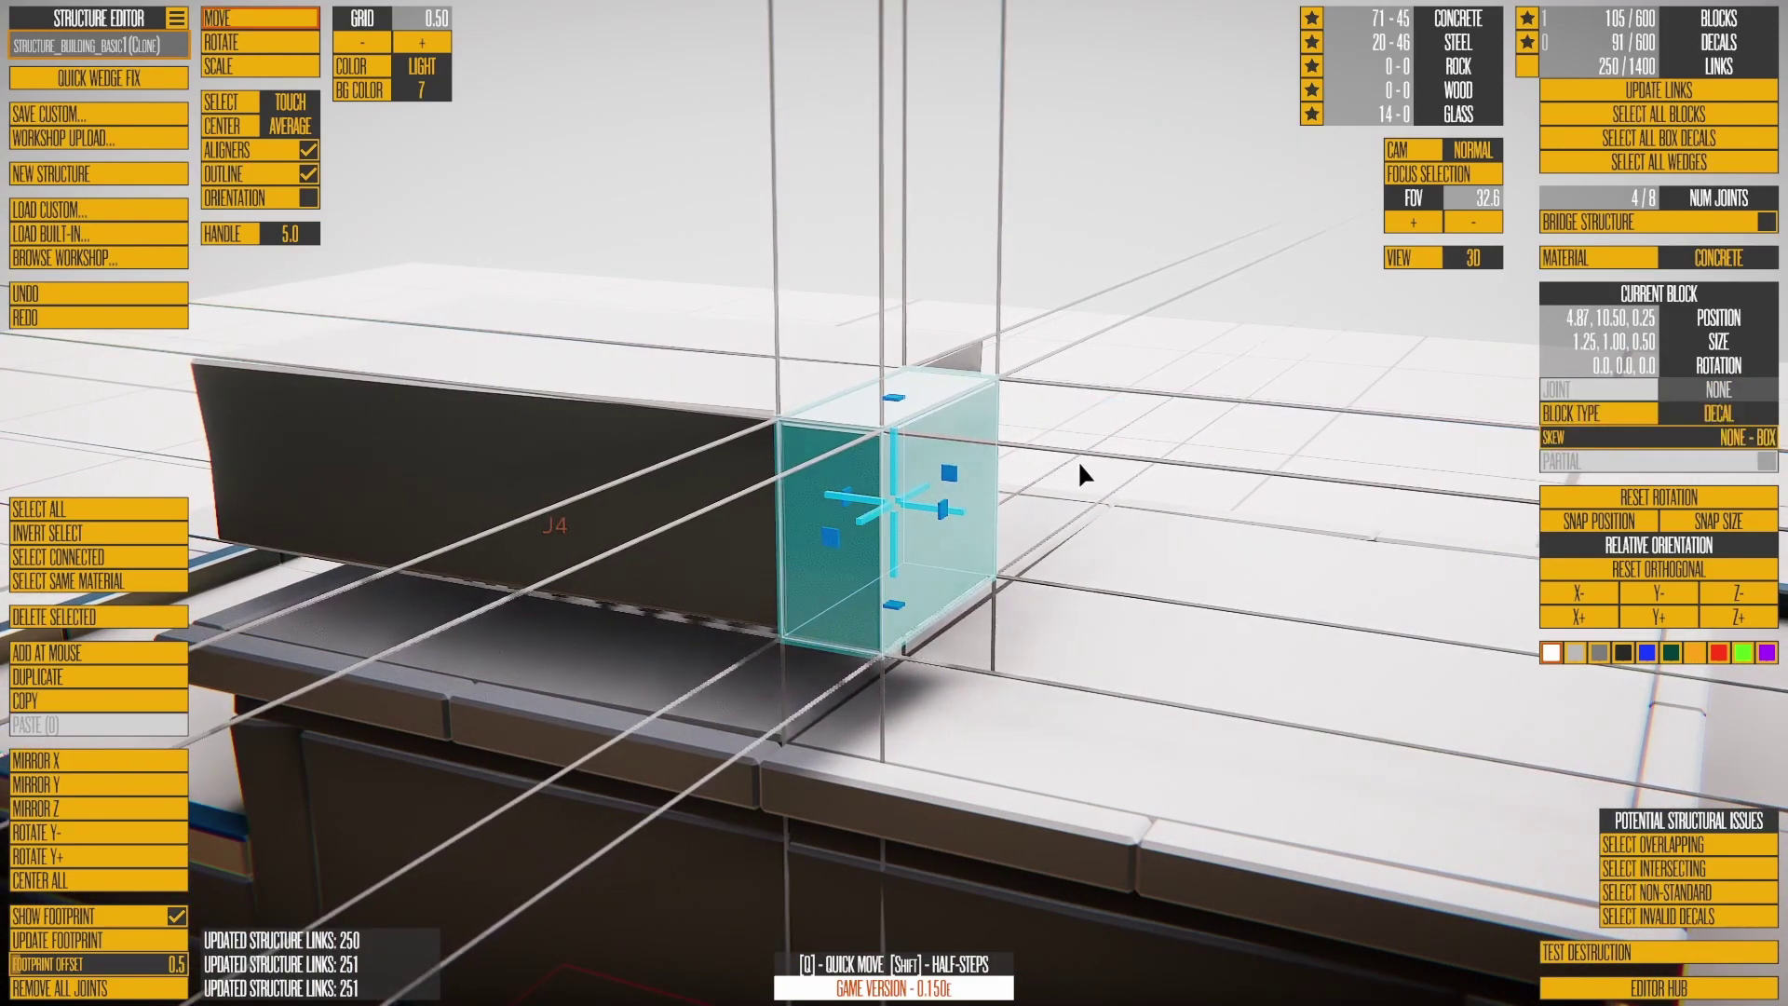
pyautogui.click(1097, 382)
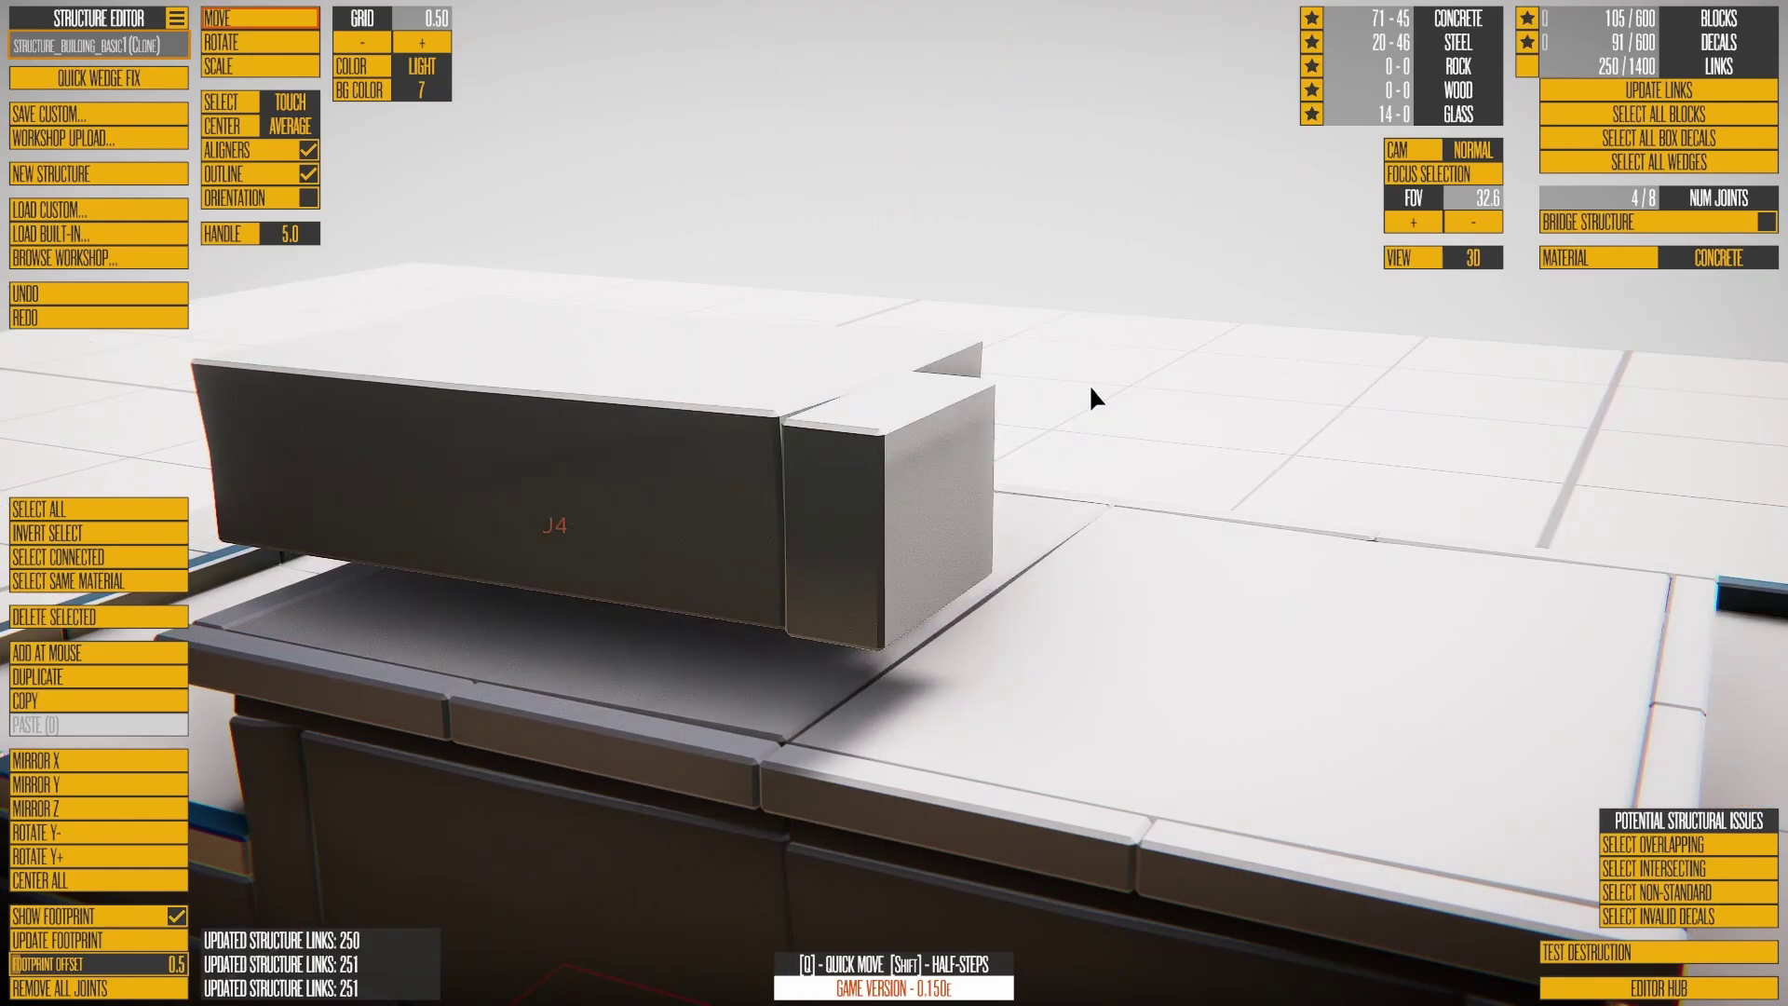
pyautogui.click(913, 470)
# Step: Resize the decal block at the end of the large rooftop block to 0.62 wide and 0.25 deep
pyautogui.moveTo(952, 500); pyautogui.dragTo(889, 505)
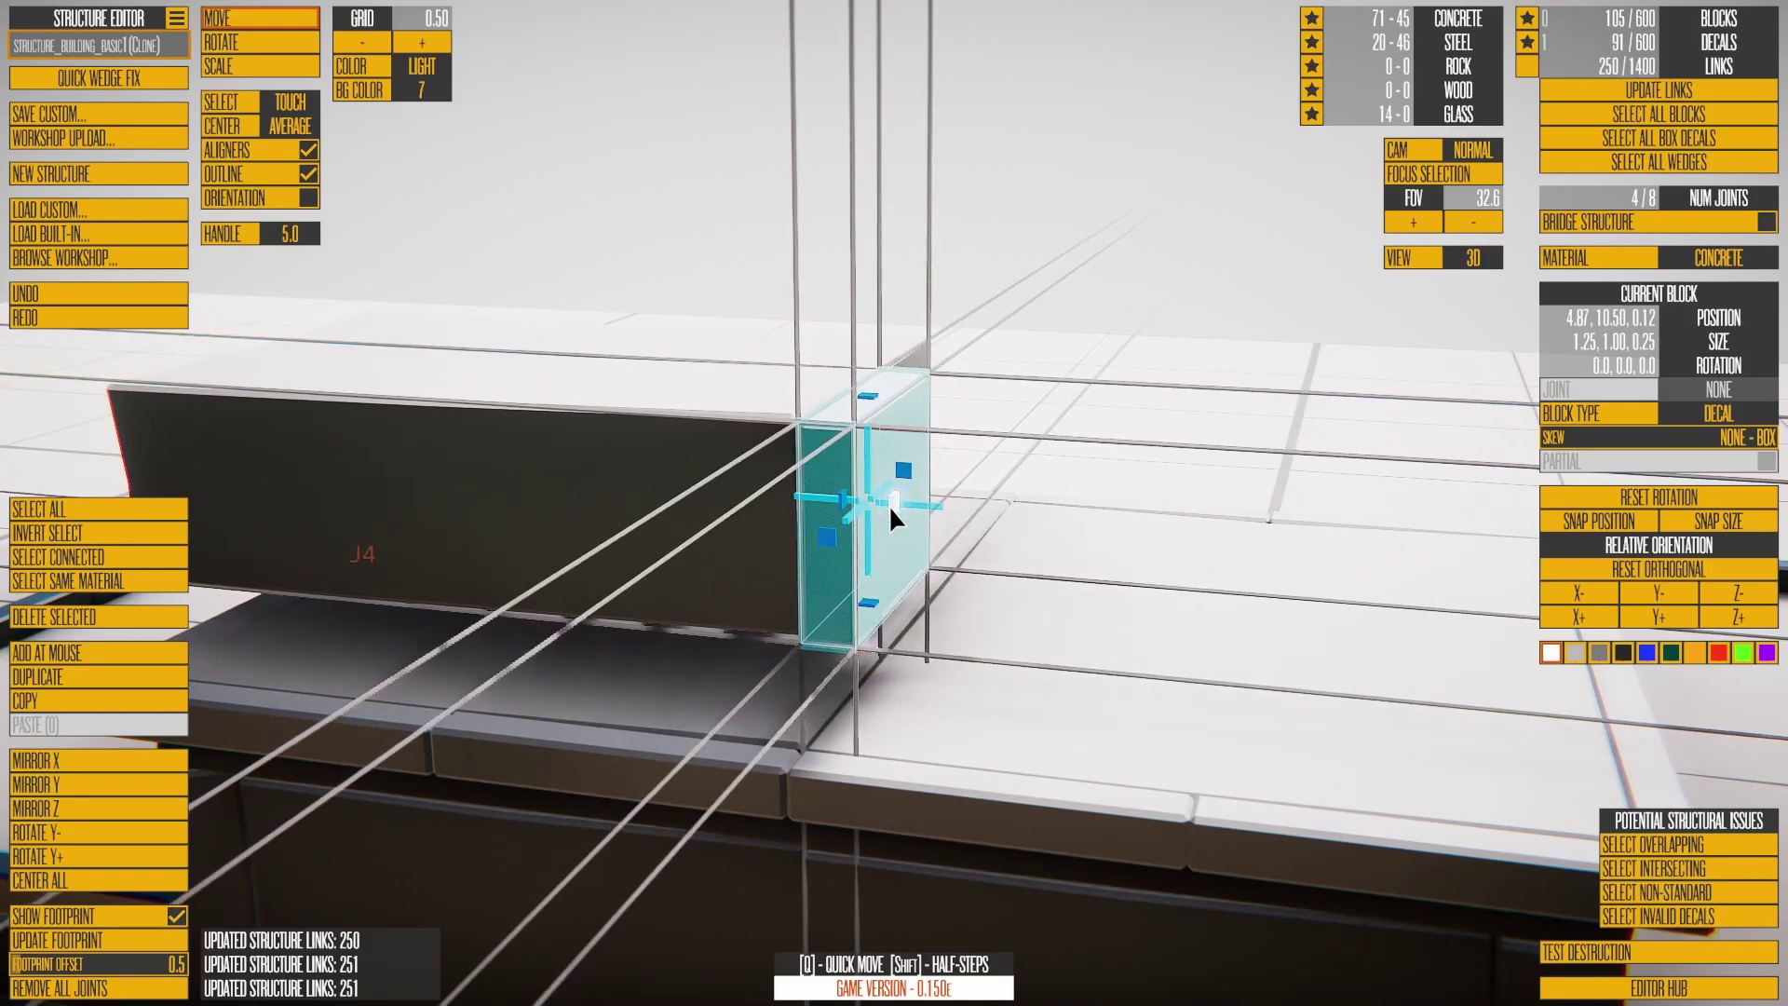
pyautogui.moveTo(889, 505); pyautogui.dragTo(847, 505, button='right')
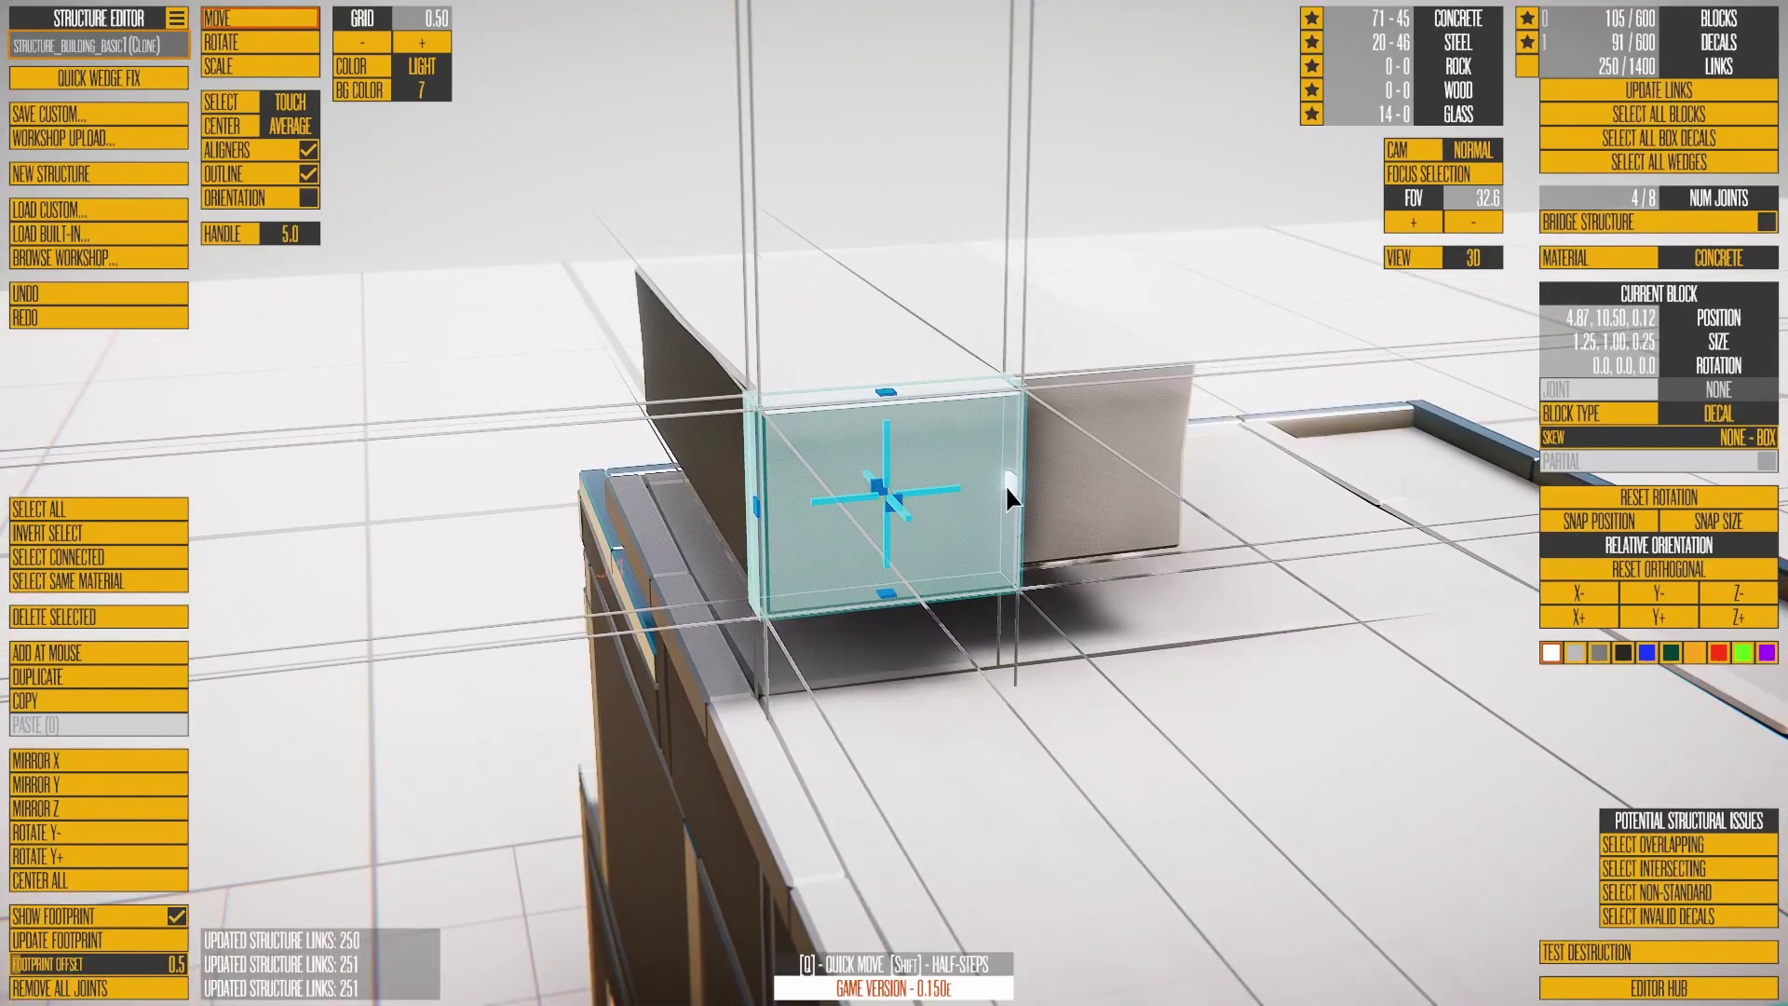
pyautogui.moveTo(1004, 485); pyautogui.dragTo(870, 496)
pyautogui.moveTo(868, 493); pyautogui.dragTo(887, 519, button='right')
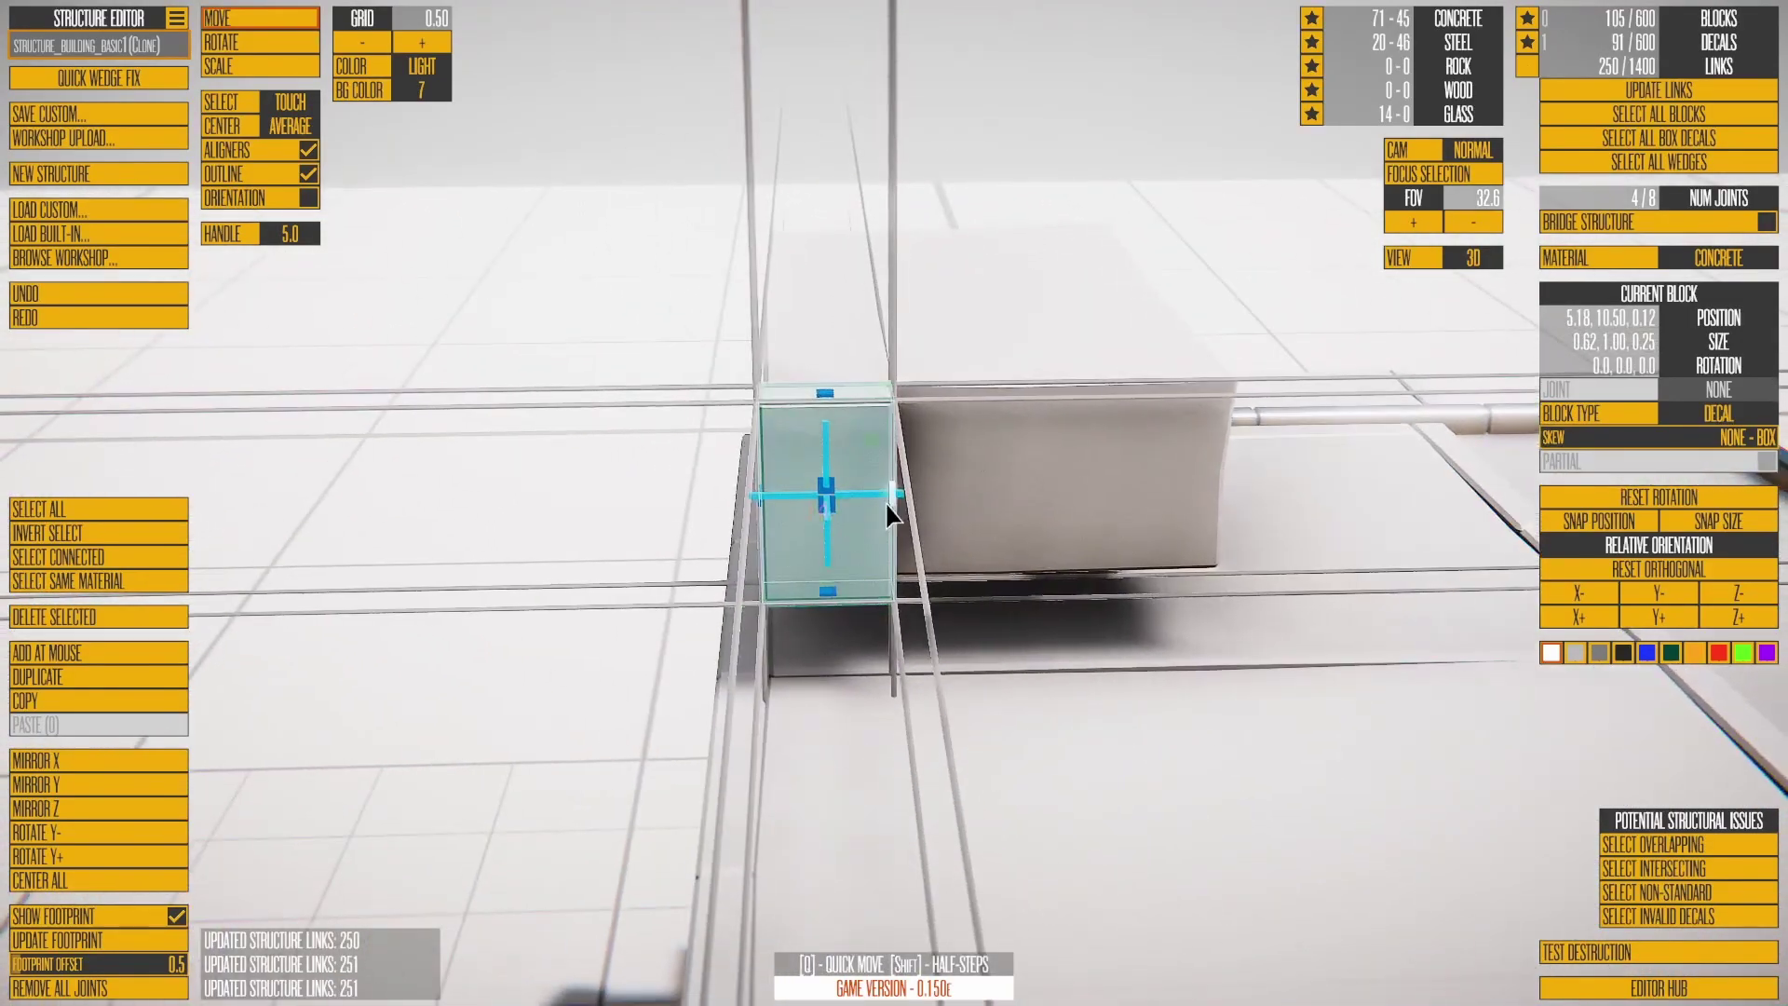
# Step: Duplicate the narrow decal block and move the copy along X to 3.43, 10.50, 0.12 at the roof block's opposite corner
pyautogui.hotkey('ctrl', 'd')
pyautogui.moveTo(875, 493); pyautogui.dragTo(1226, 478)
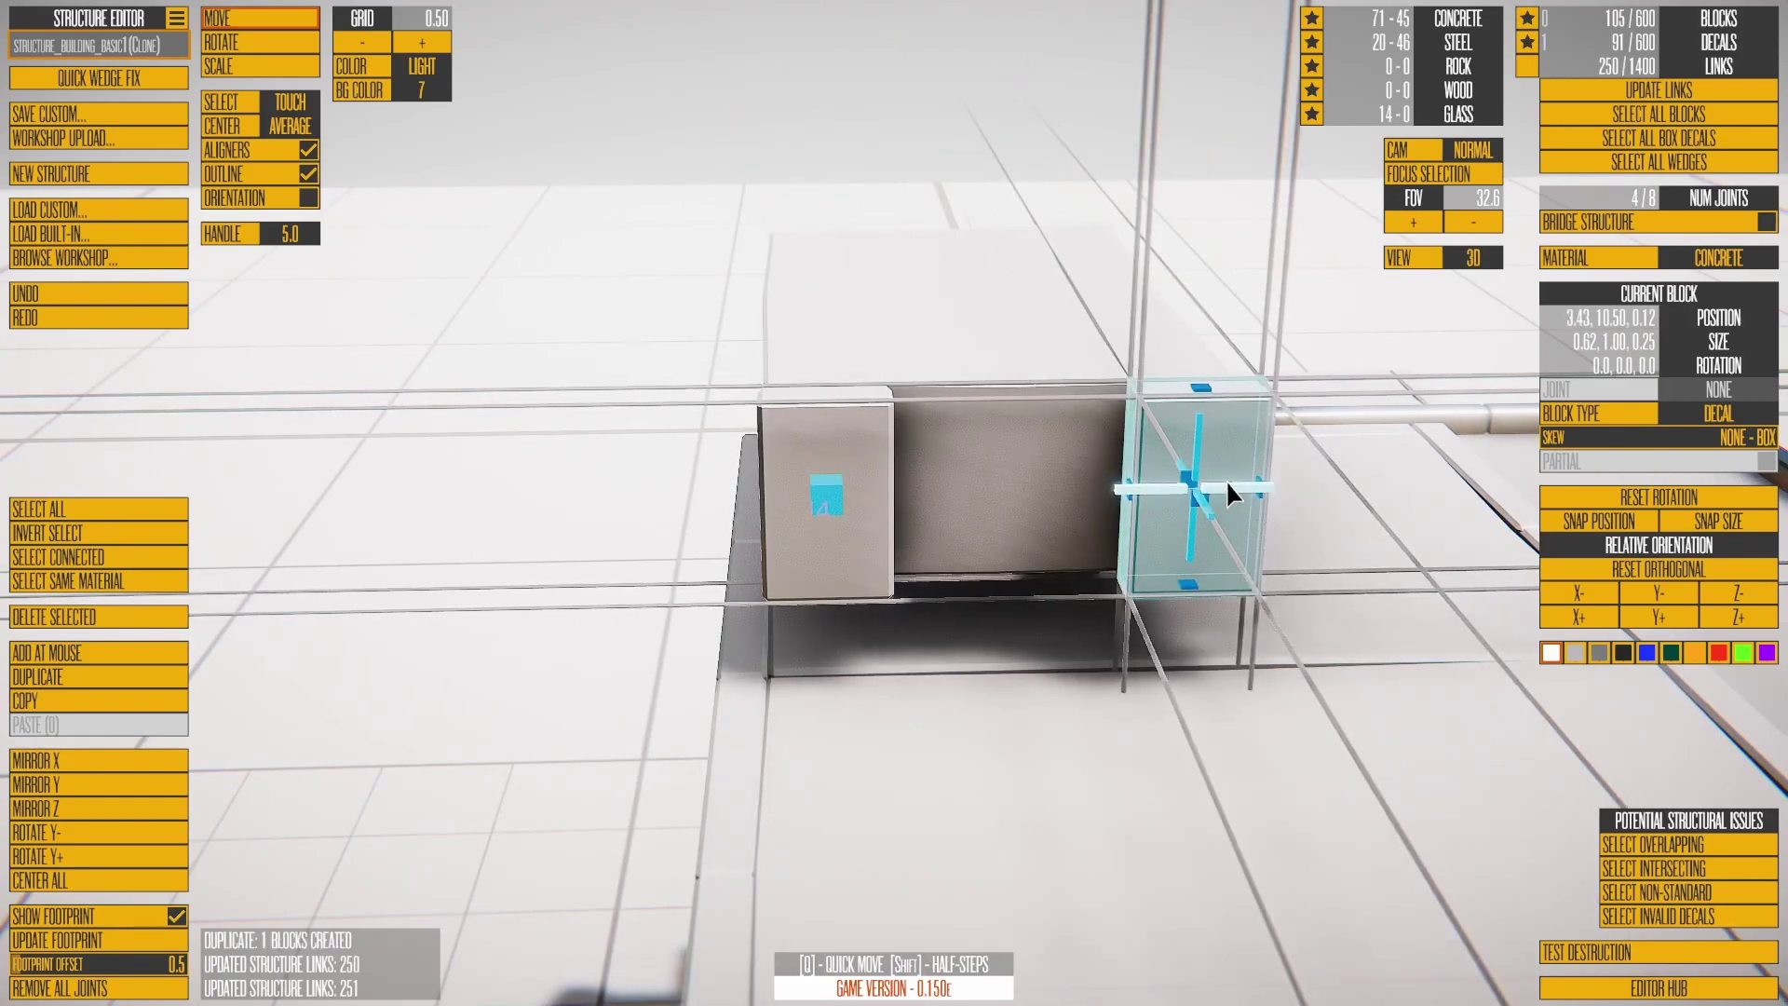
pyautogui.moveTo(1226, 480); pyautogui.dragTo(997, 578, button='right')
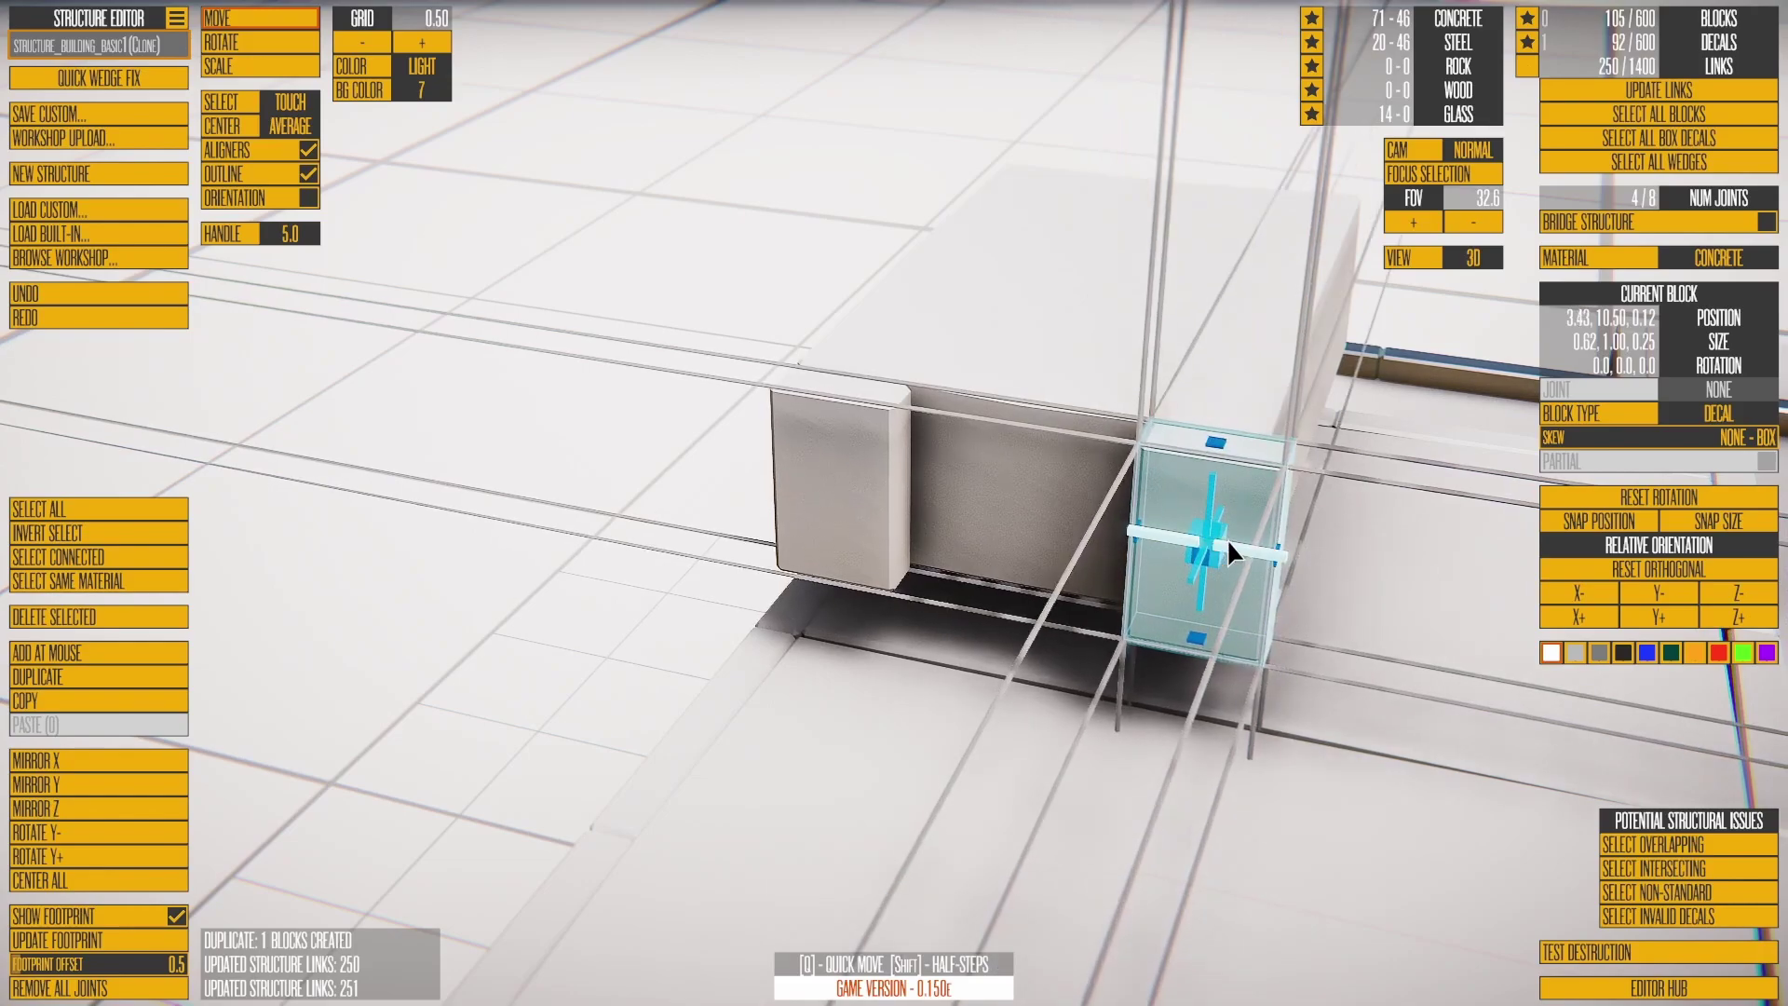
pyautogui.moveTo(1227, 539); pyautogui.dragTo(1215, 536)
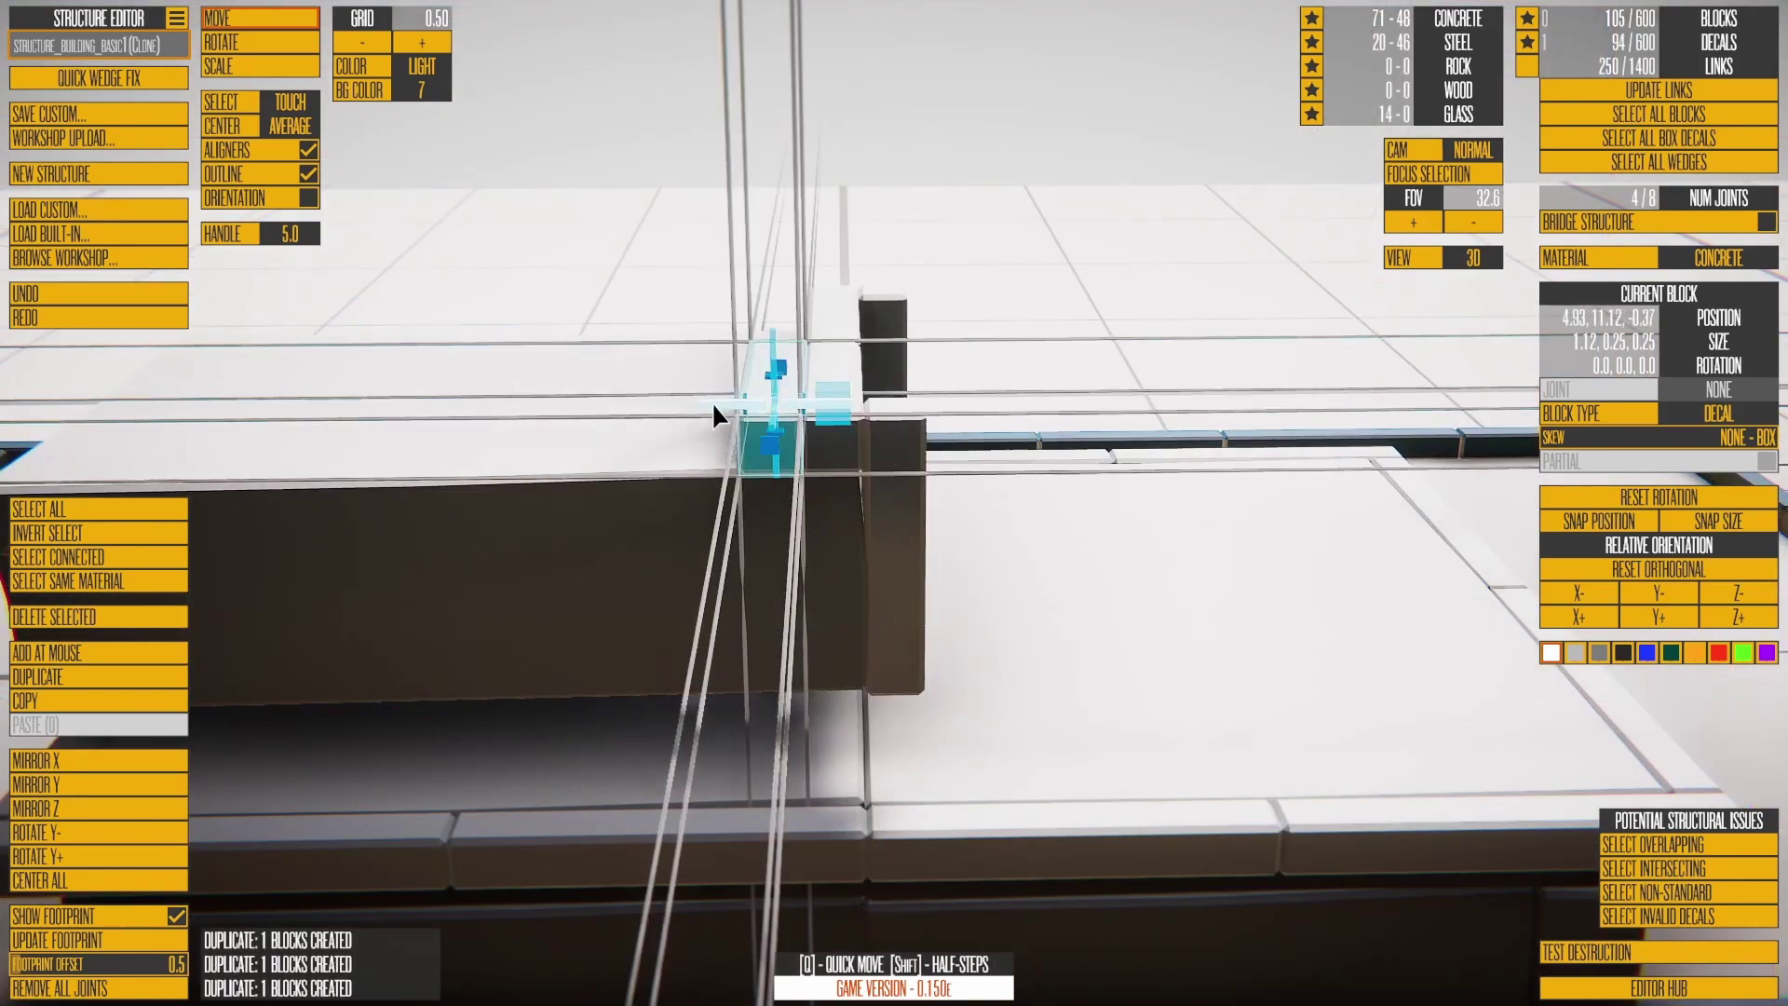
# Step: Duplicate the short decal bar on top of the roof block, placing the copy at 4.93, 11.12, -1.62
pyautogui.moveTo(712, 403); pyautogui.dragTo(453, 411)
pyautogui.hotkey('ctrl', 'd')
pyautogui.moveTo(454, 424); pyautogui.dragTo(1518, 470, button='right')
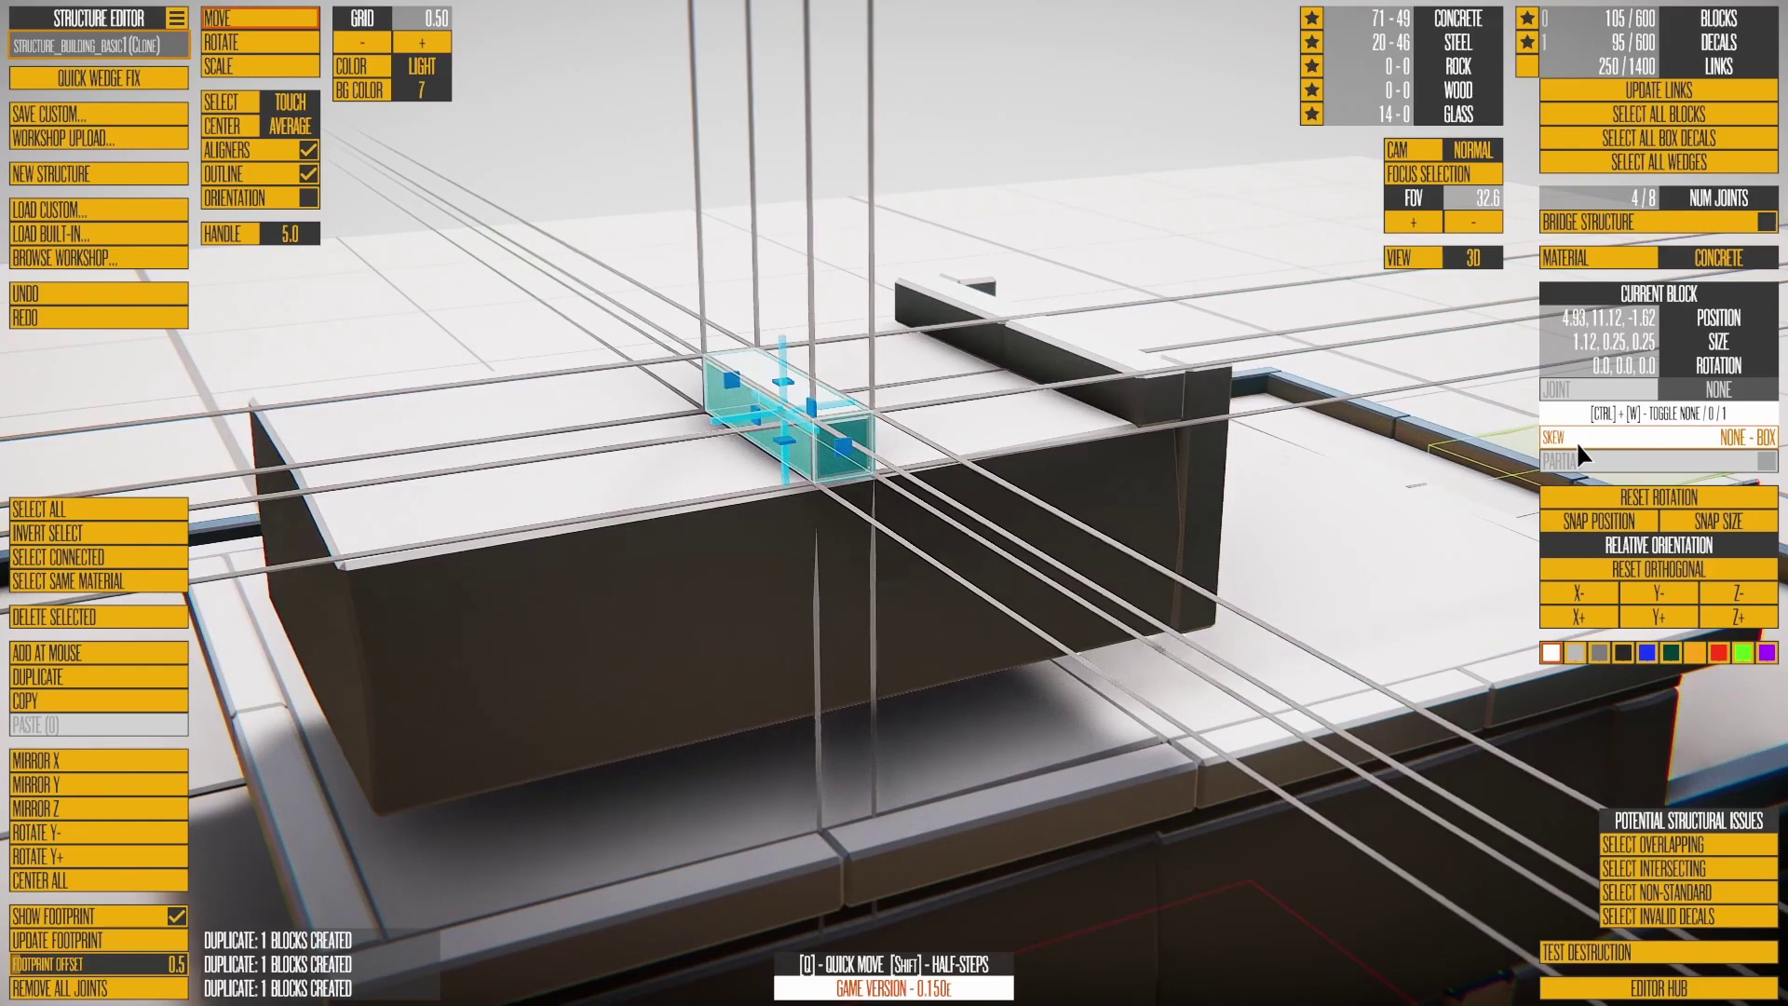
# Step: Set the duplicated decal bar's skew to 0.00 to turn it into a wedge, and examine its shape up close
pyautogui.moveTo(1578, 437)
pyautogui.mouseDown()
pyautogui.moveTo(1618, 430)
pyautogui.moveTo(1547, 433)
pyautogui.moveTo(1775, 436)
pyautogui.moveTo(1568, 423)
pyautogui.moveTo(1710, 419)
pyautogui.moveTo(1552, 432)
pyautogui.mouseUp()
pyautogui.moveTo(941, 445); pyautogui.dragTo(796, 436, button='right')
pyautogui.scroll(3, 796, 436)
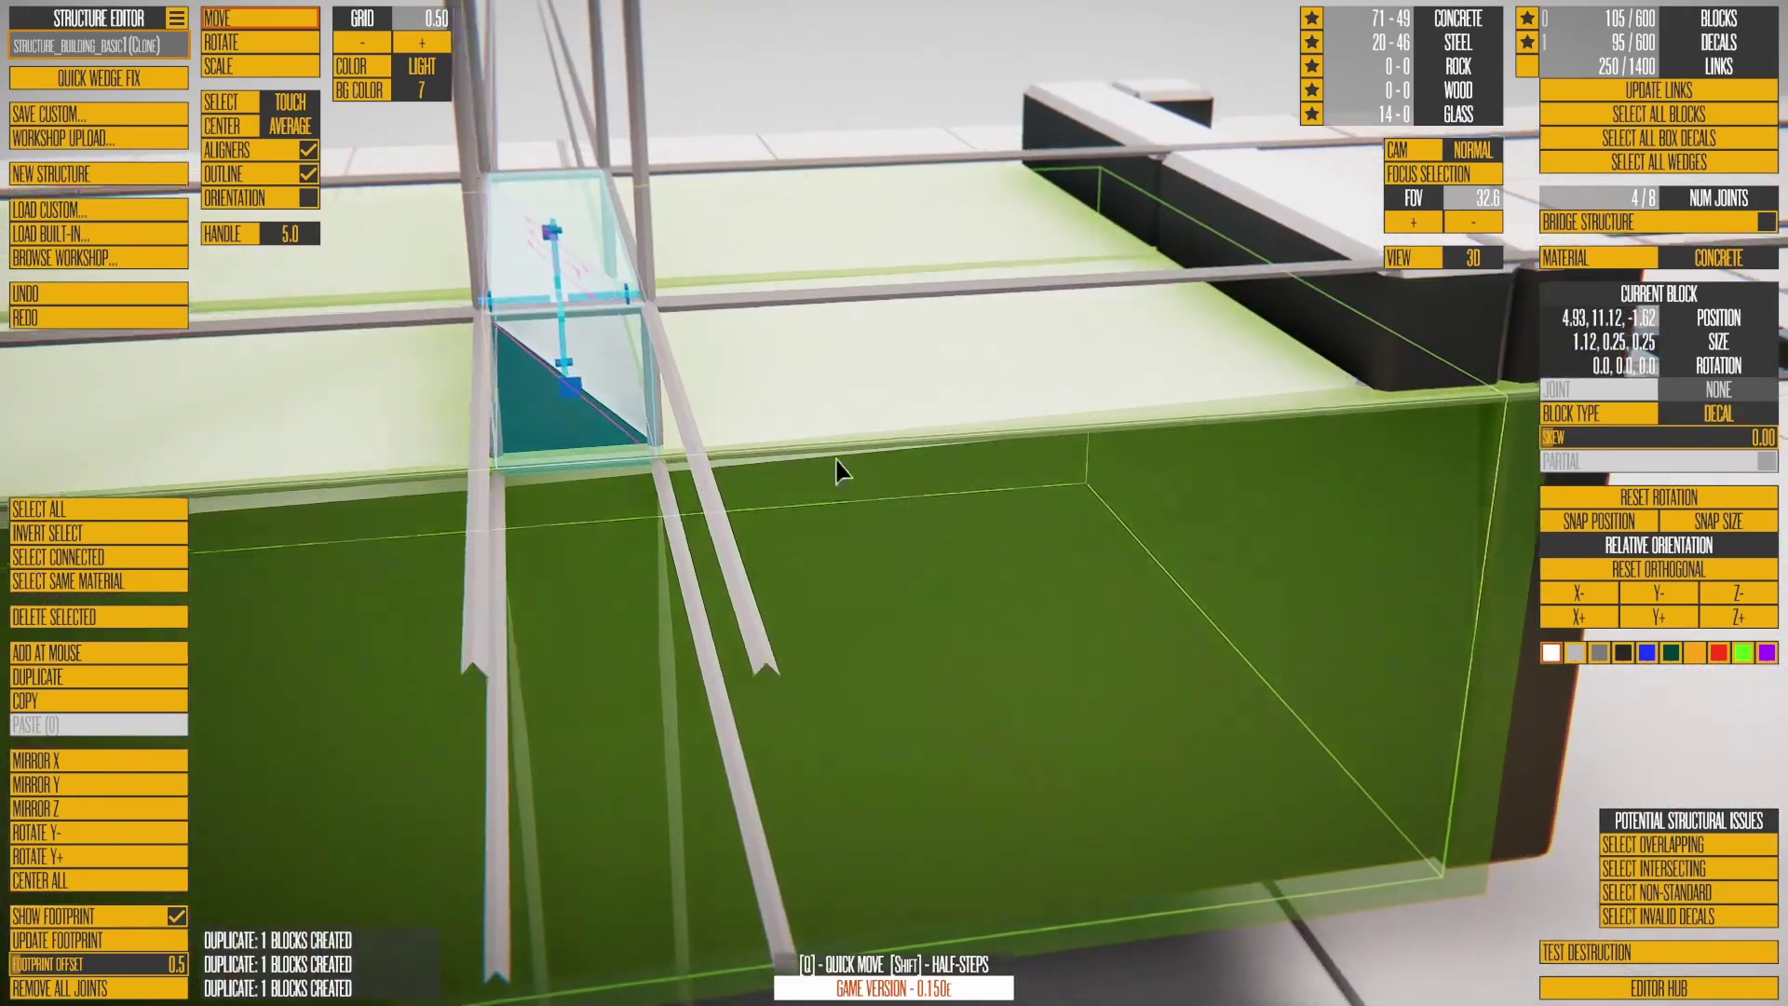
pyautogui.scroll(-5, 836, 461)
pyautogui.moveTo(1022, 571); pyautogui.dragTo(922, 515, button='right')
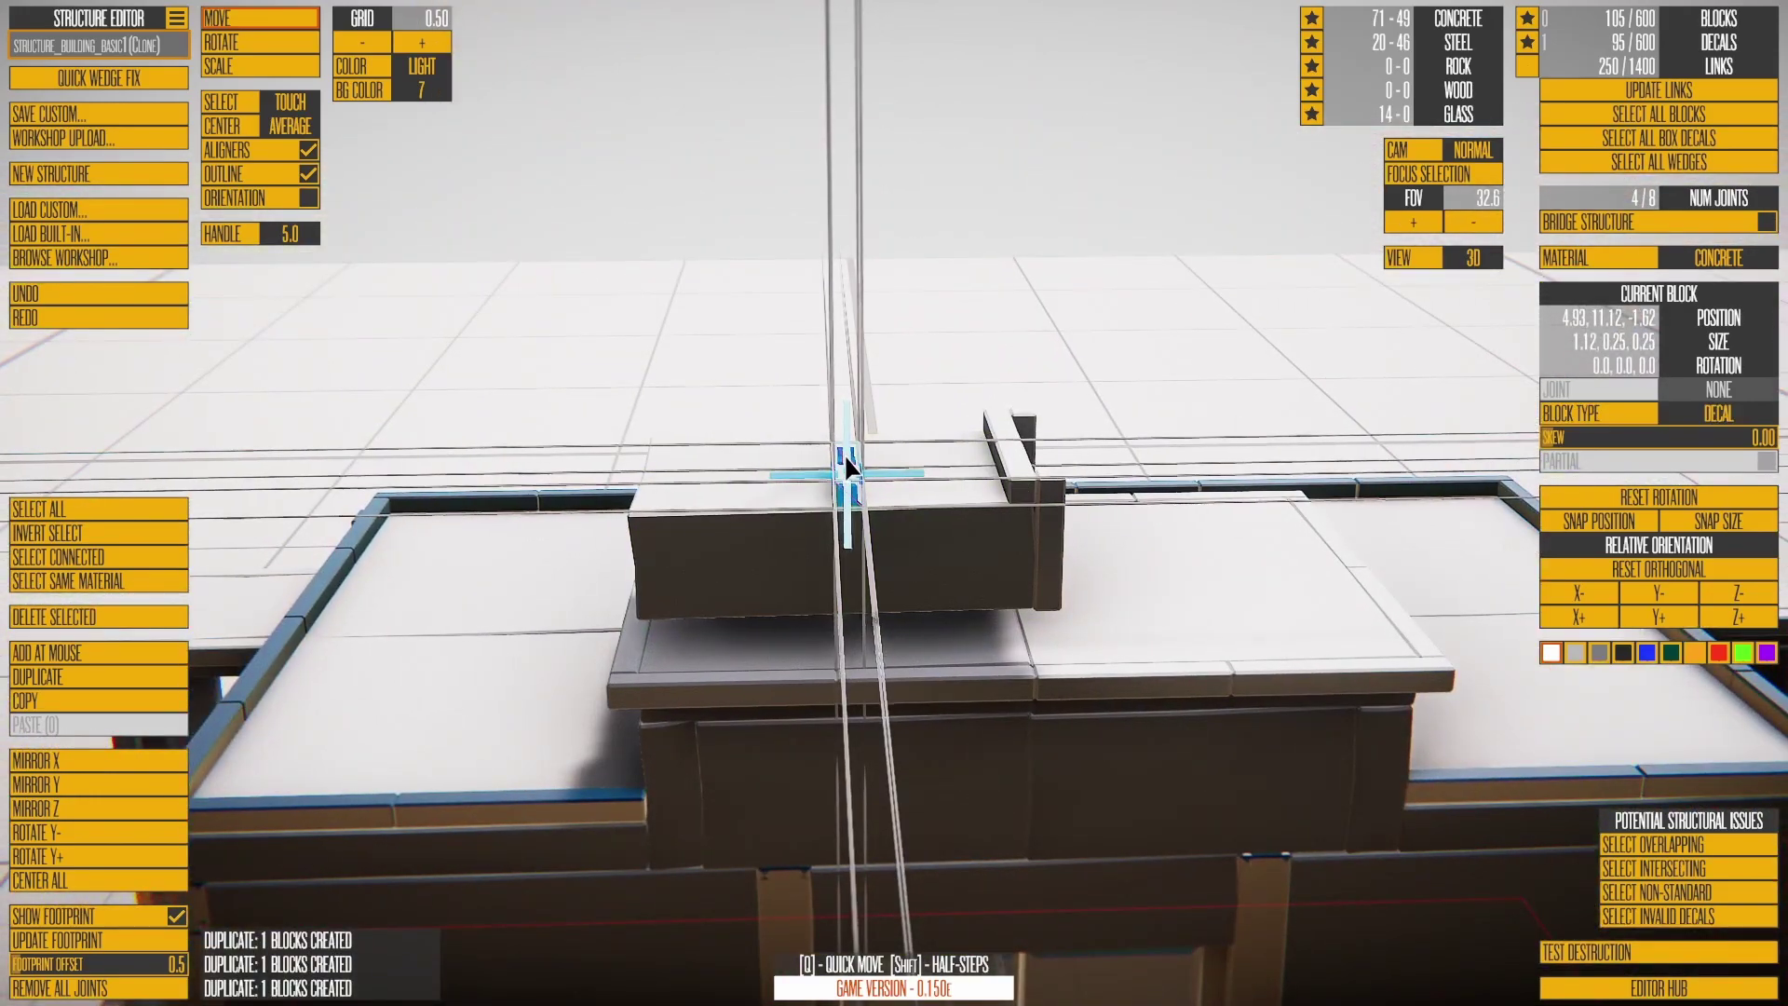
# Step: Enlarge the wedge to 1.12 x 0.75 x 1.25 at 4.93, 11.37, -2.12, deselect it and select it again
pyautogui.moveTo(844, 454); pyautogui.dragTo(787, 461)
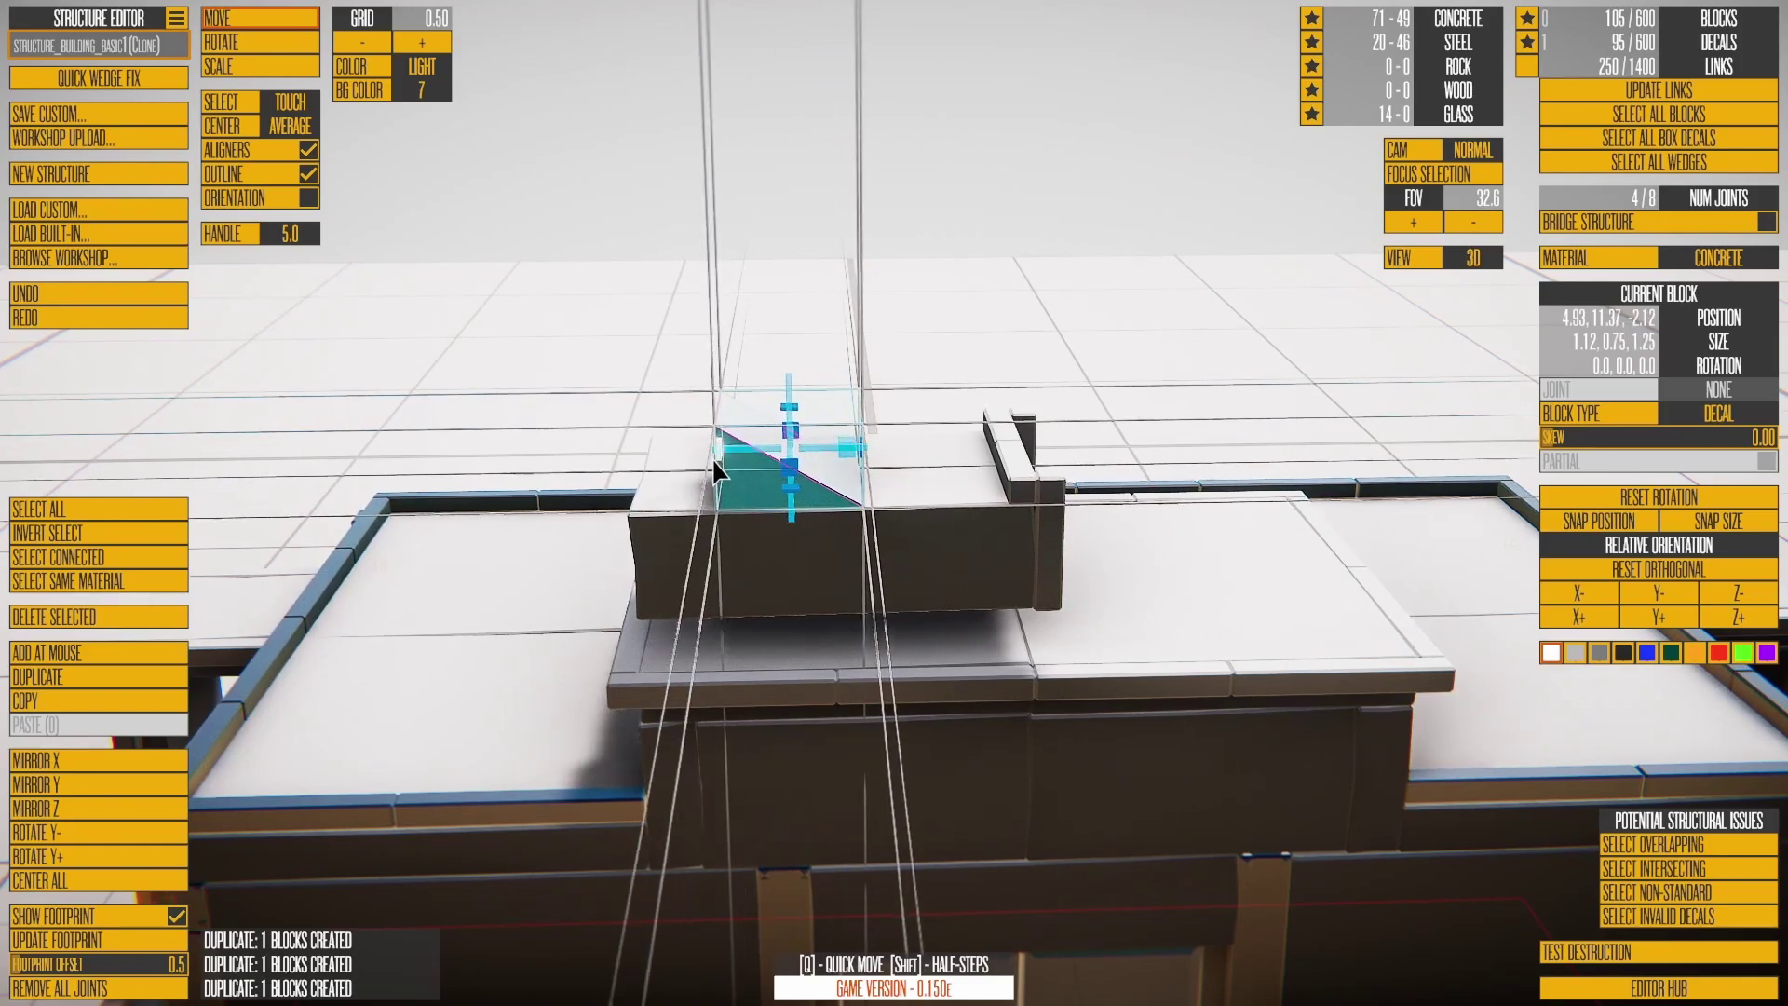
pyautogui.click(941, 354)
pyautogui.moveTo(820, 451); pyautogui.dragTo(816, 503, button='right')
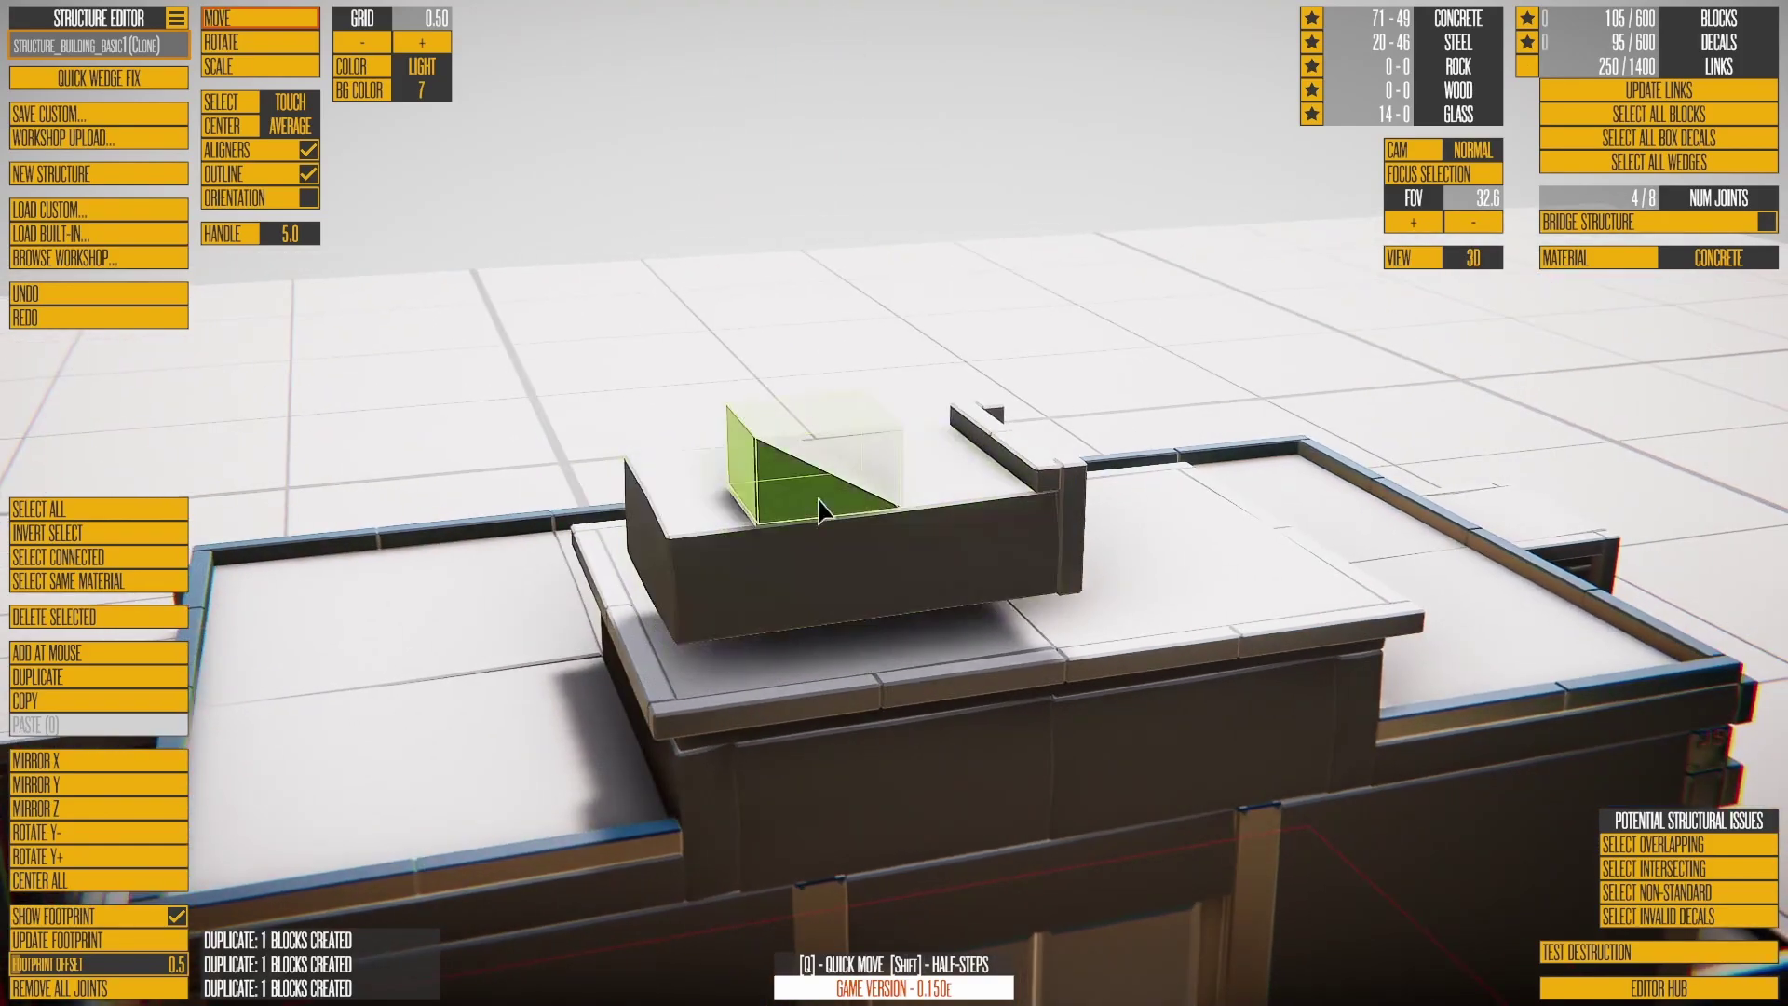
pyautogui.click(820, 478)
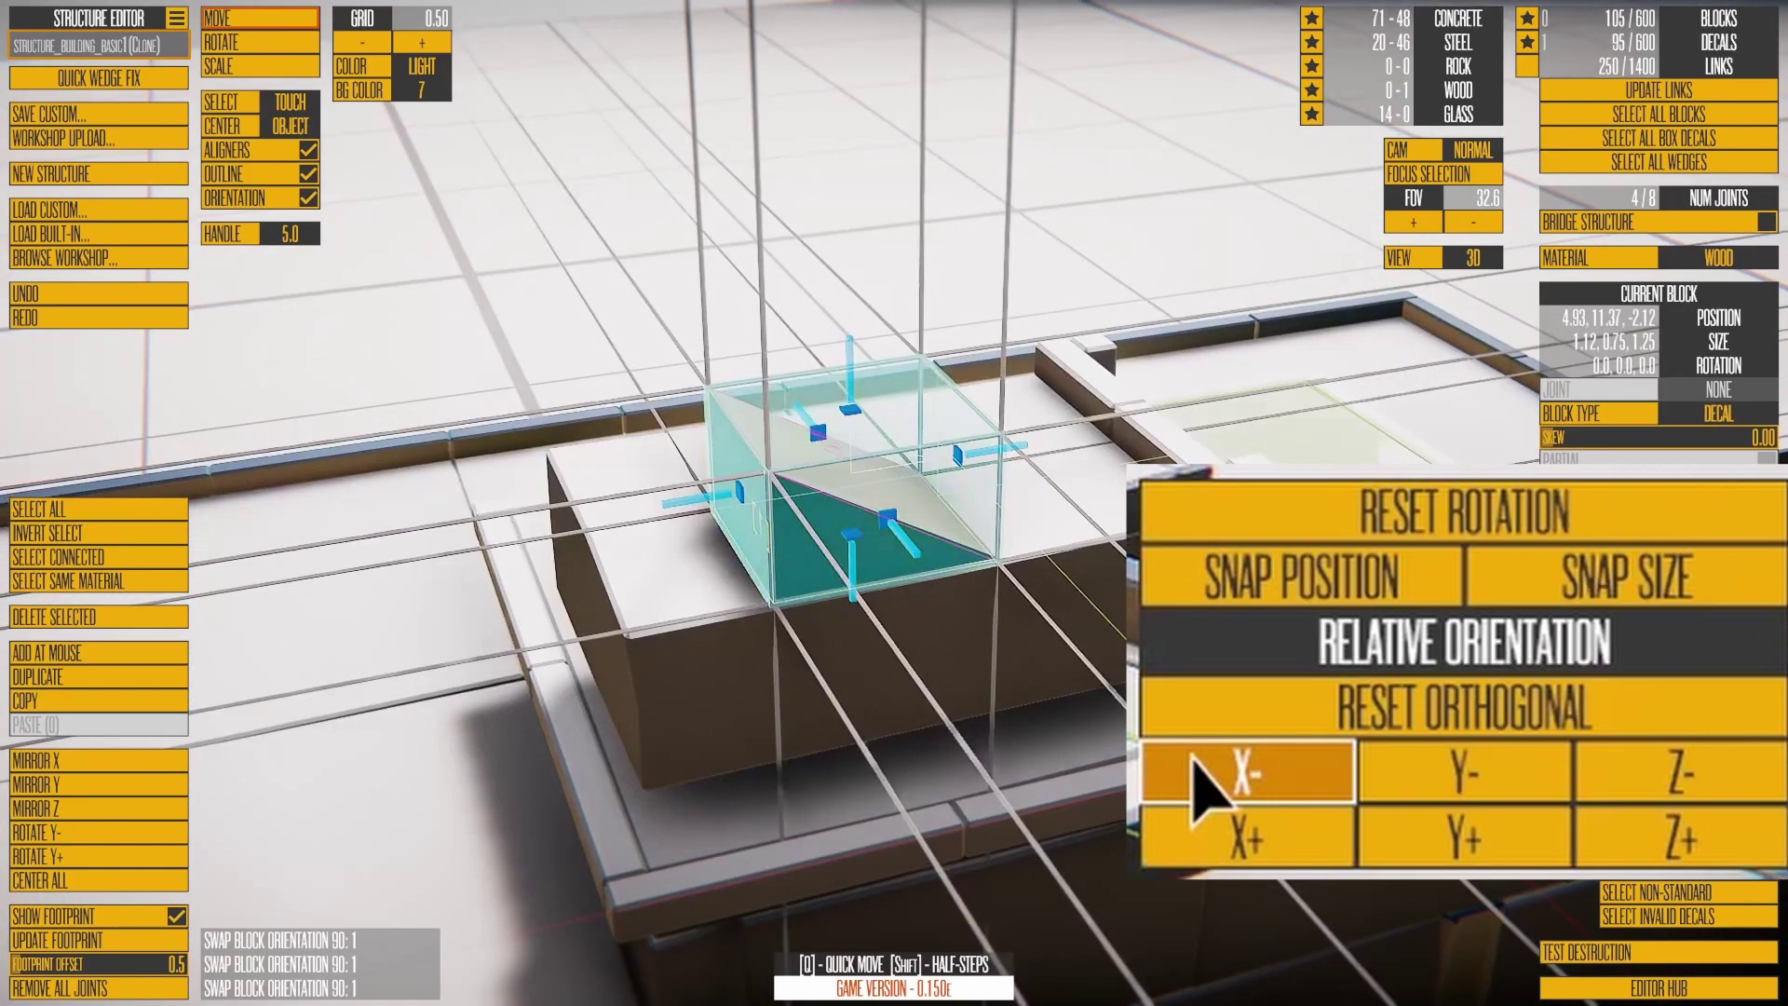
# Step: Step the wedge's relative orientation about X, and rotate it a full turn in the negative Y direction
pyautogui.click(1196, 762)
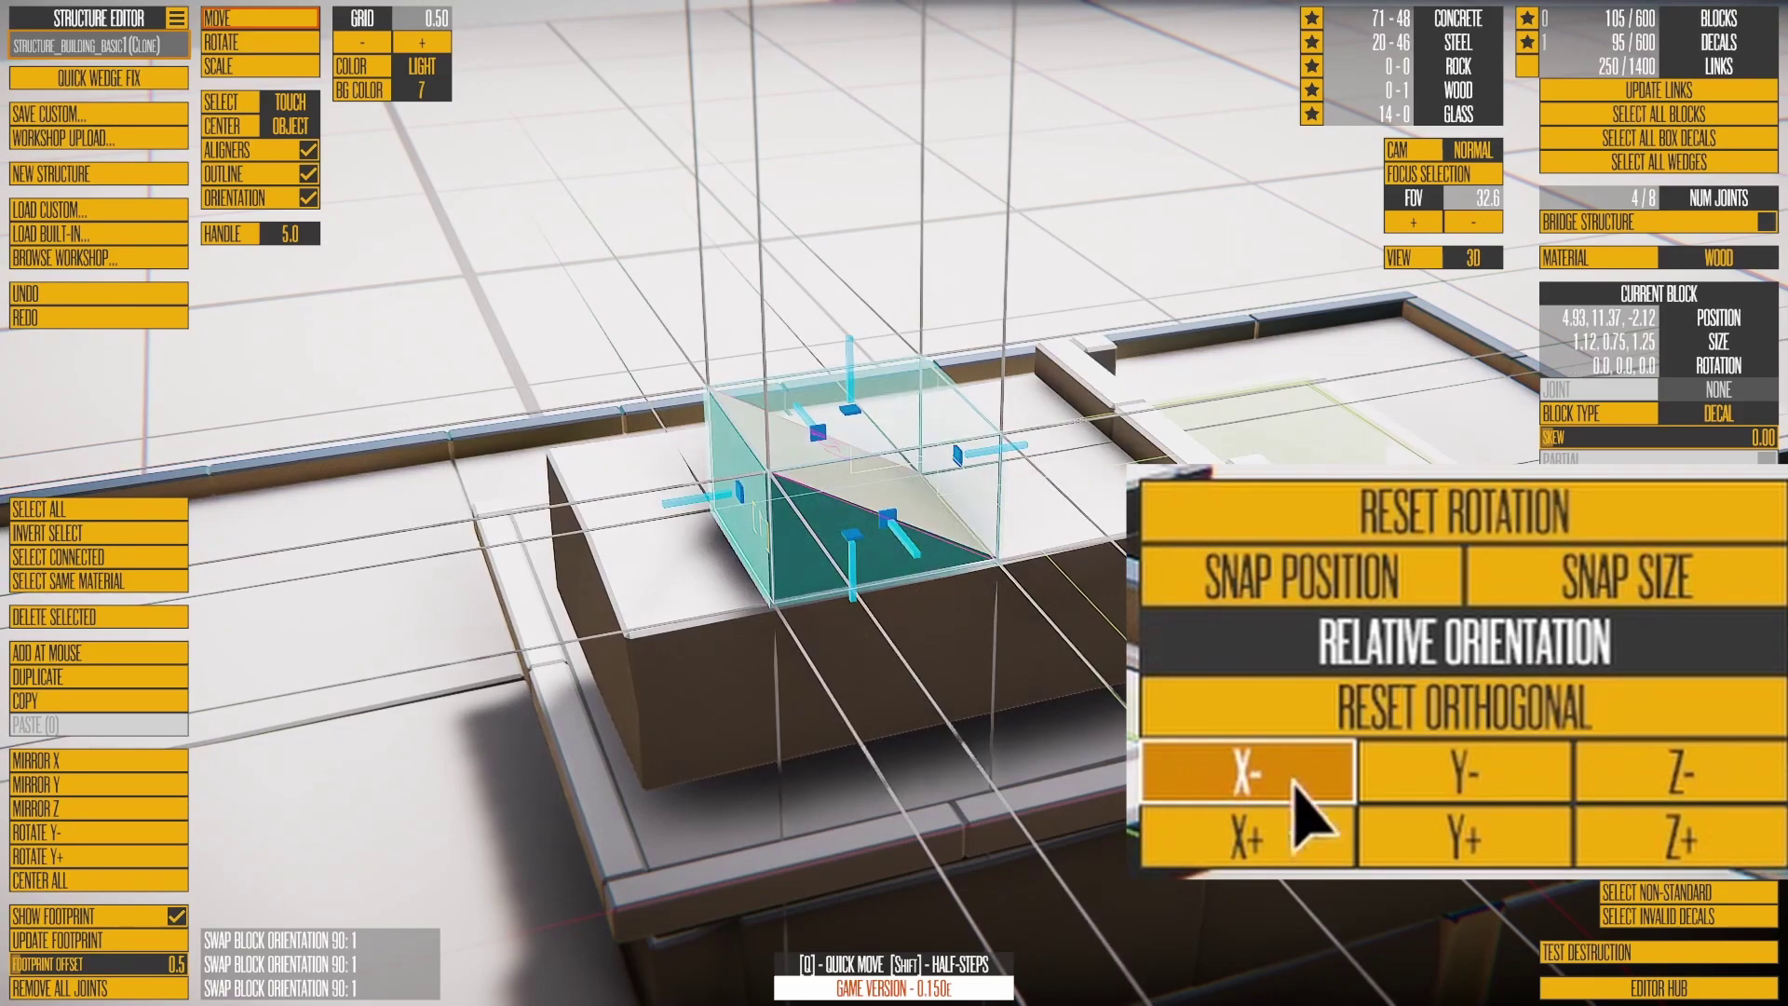
pyautogui.click(1283, 825)
pyautogui.click(1660, 596)
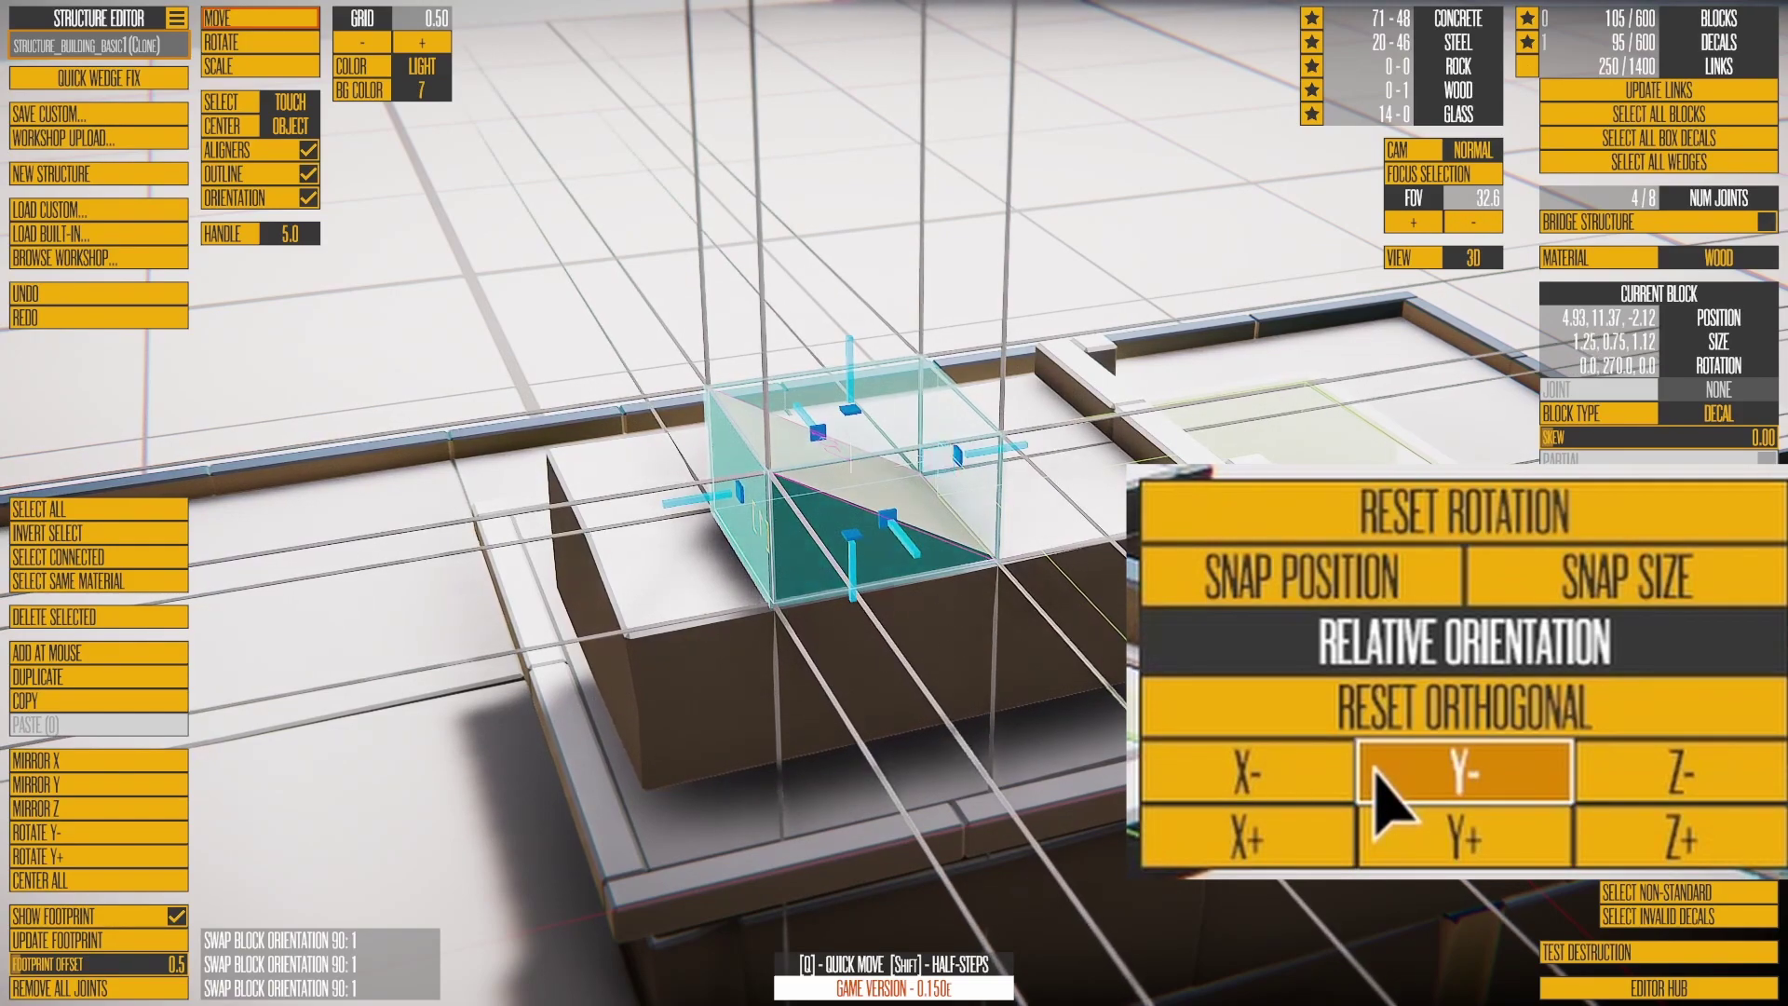
pyautogui.click(1661, 597)
pyautogui.click(1661, 596)
pyautogui.click(1661, 596)
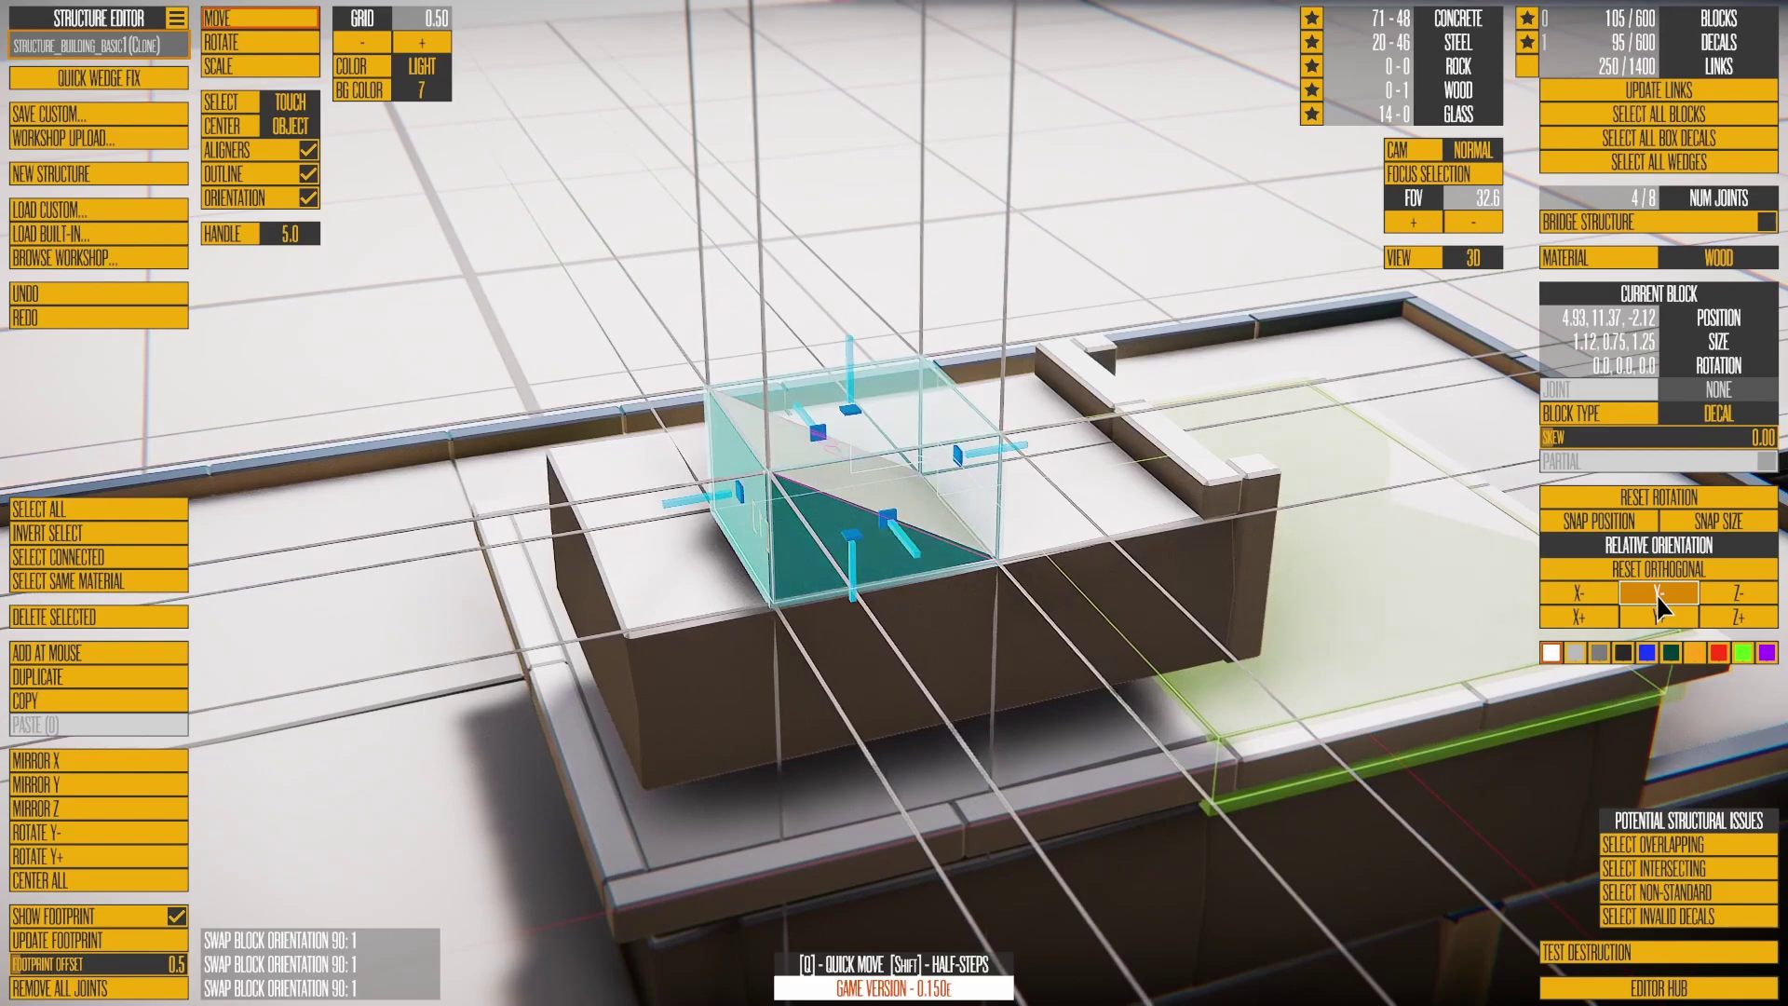
# Step: Rotate the wedge's relative orientation a full turn in the positive Y direction
pyautogui.click(1661, 617)
pyautogui.click(1661, 617)
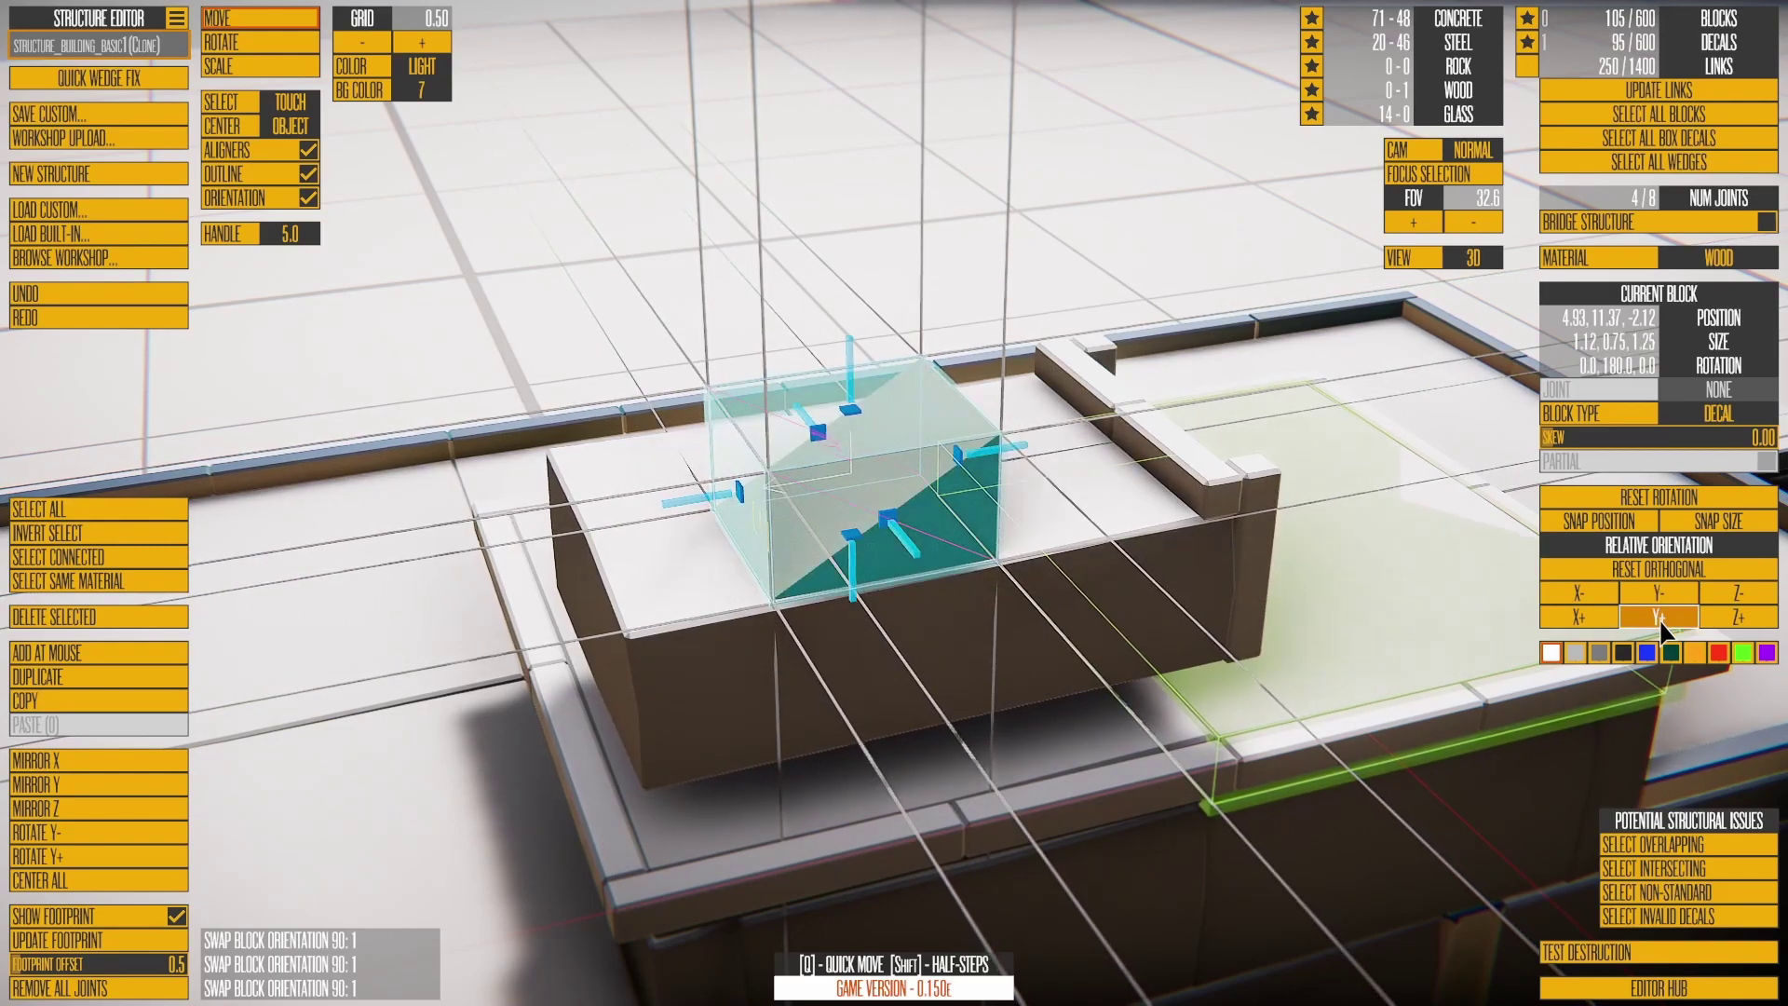
pyautogui.click(1661, 617)
pyautogui.click(1661, 617)
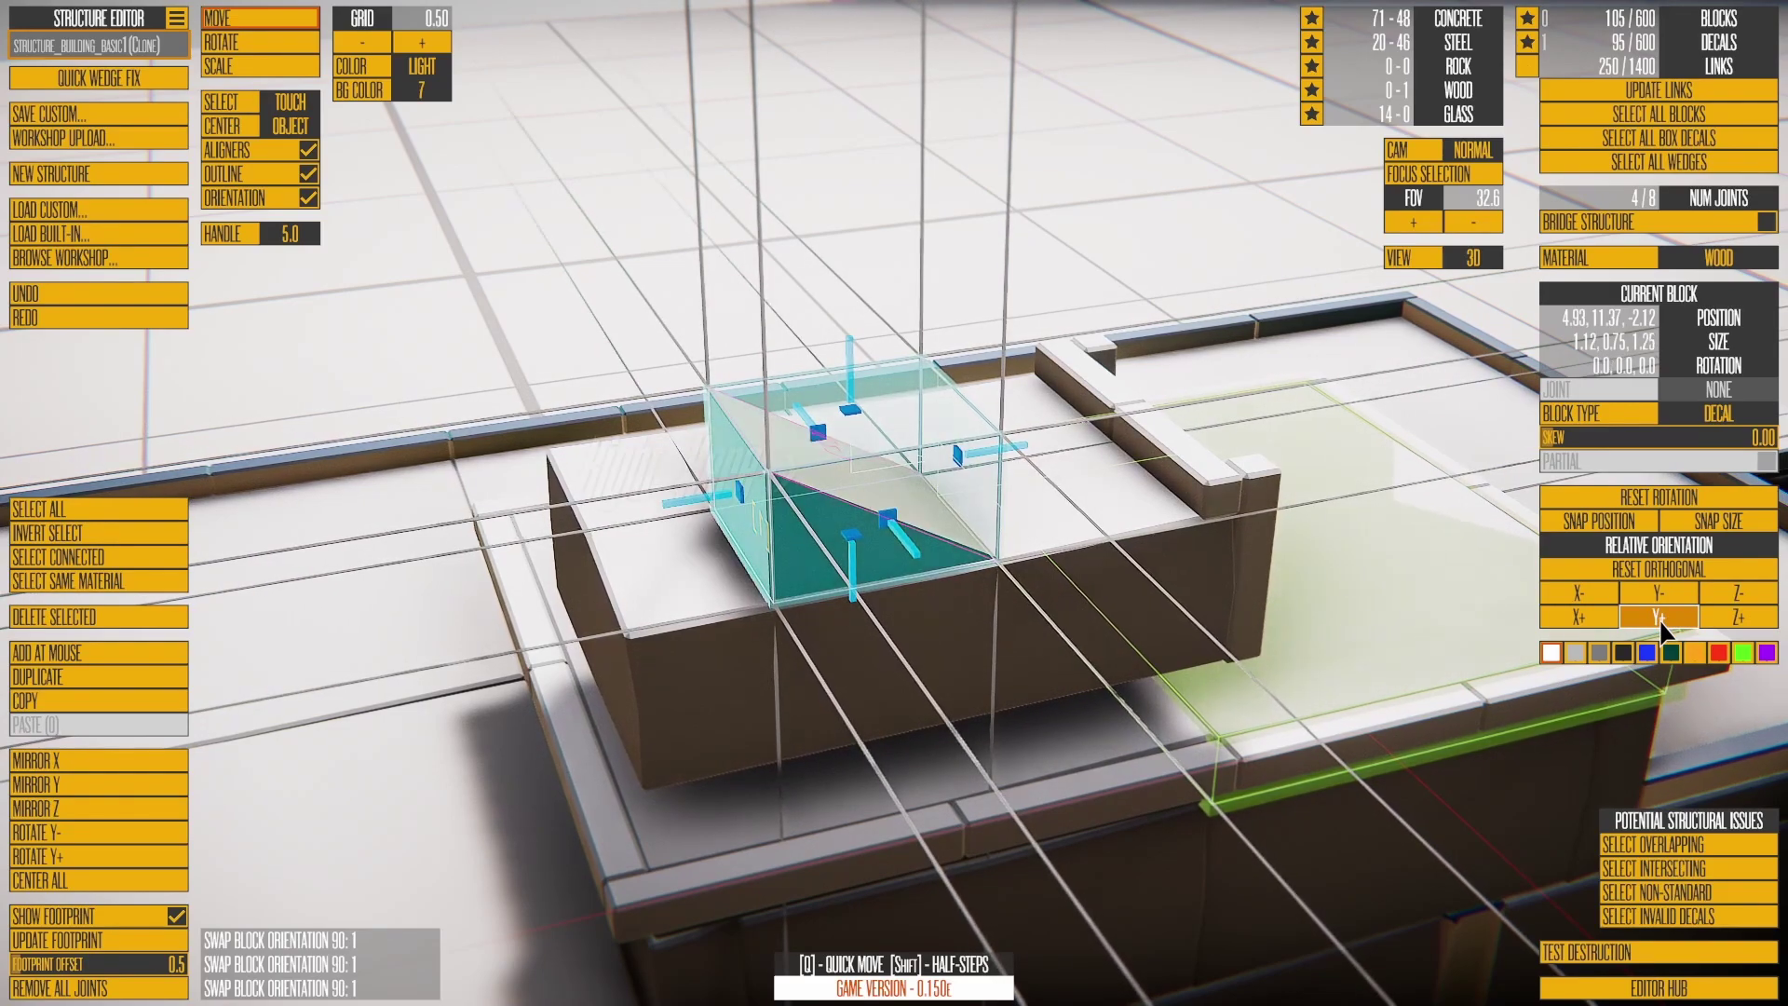
# Step: Rotate the wedge's relative orientation a full turn in the negative Z direction
pyautogui.click(1730, 593)
pyautogui.click(1731, 591)
pyautogui.click(1730, 590)
pyautogui.click(1731, 590)
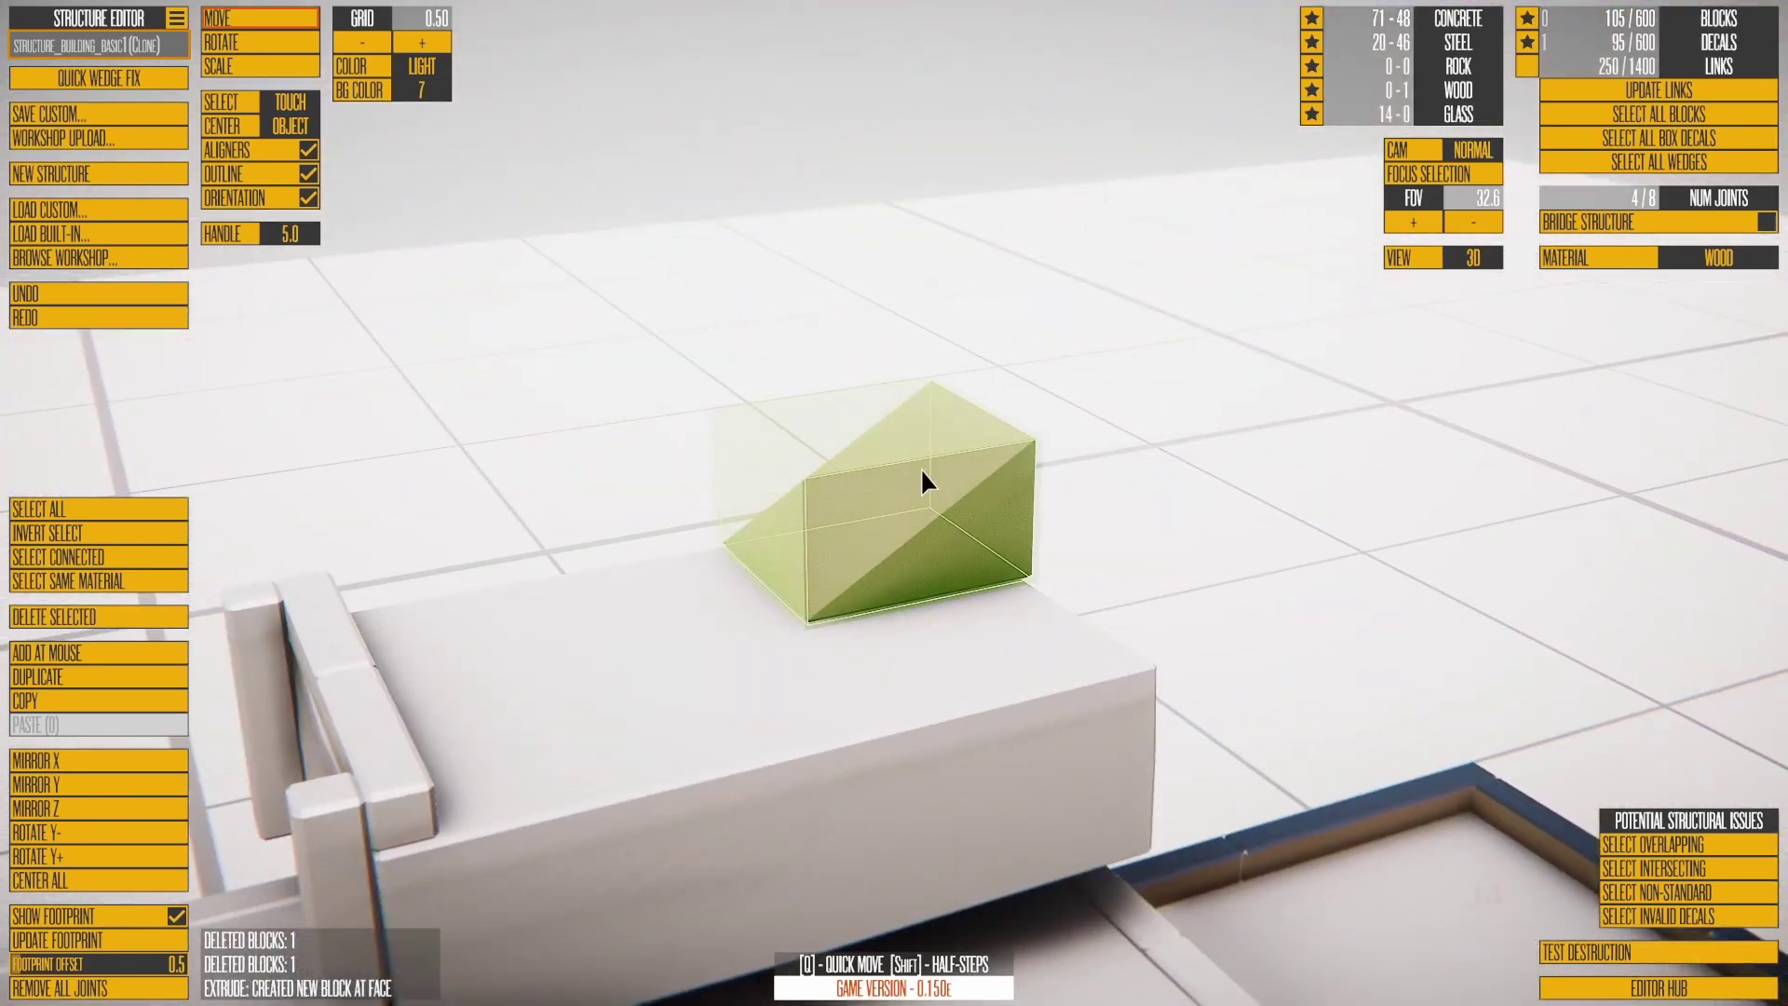
# Step: Select the wooden wedge and extrude a 0.25-wide wedge from its triangular side face
pyautogui.click(920, 467)
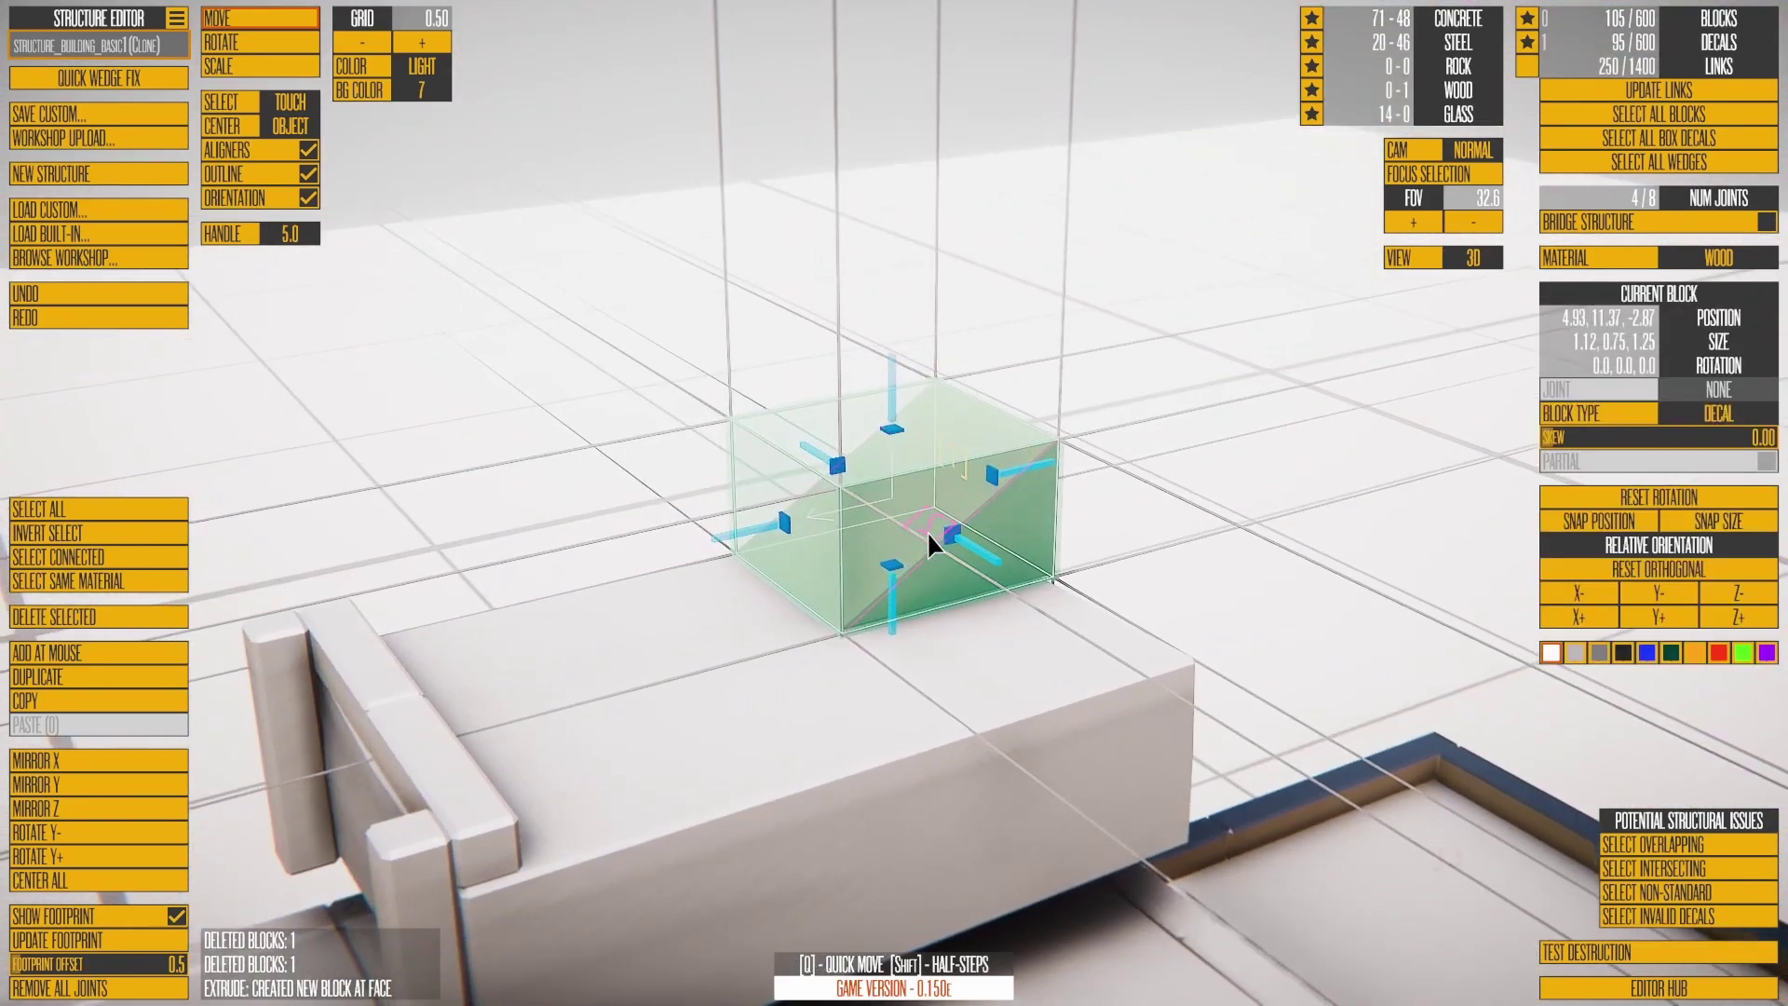
pyautogui.scroll(2, 926, 531)
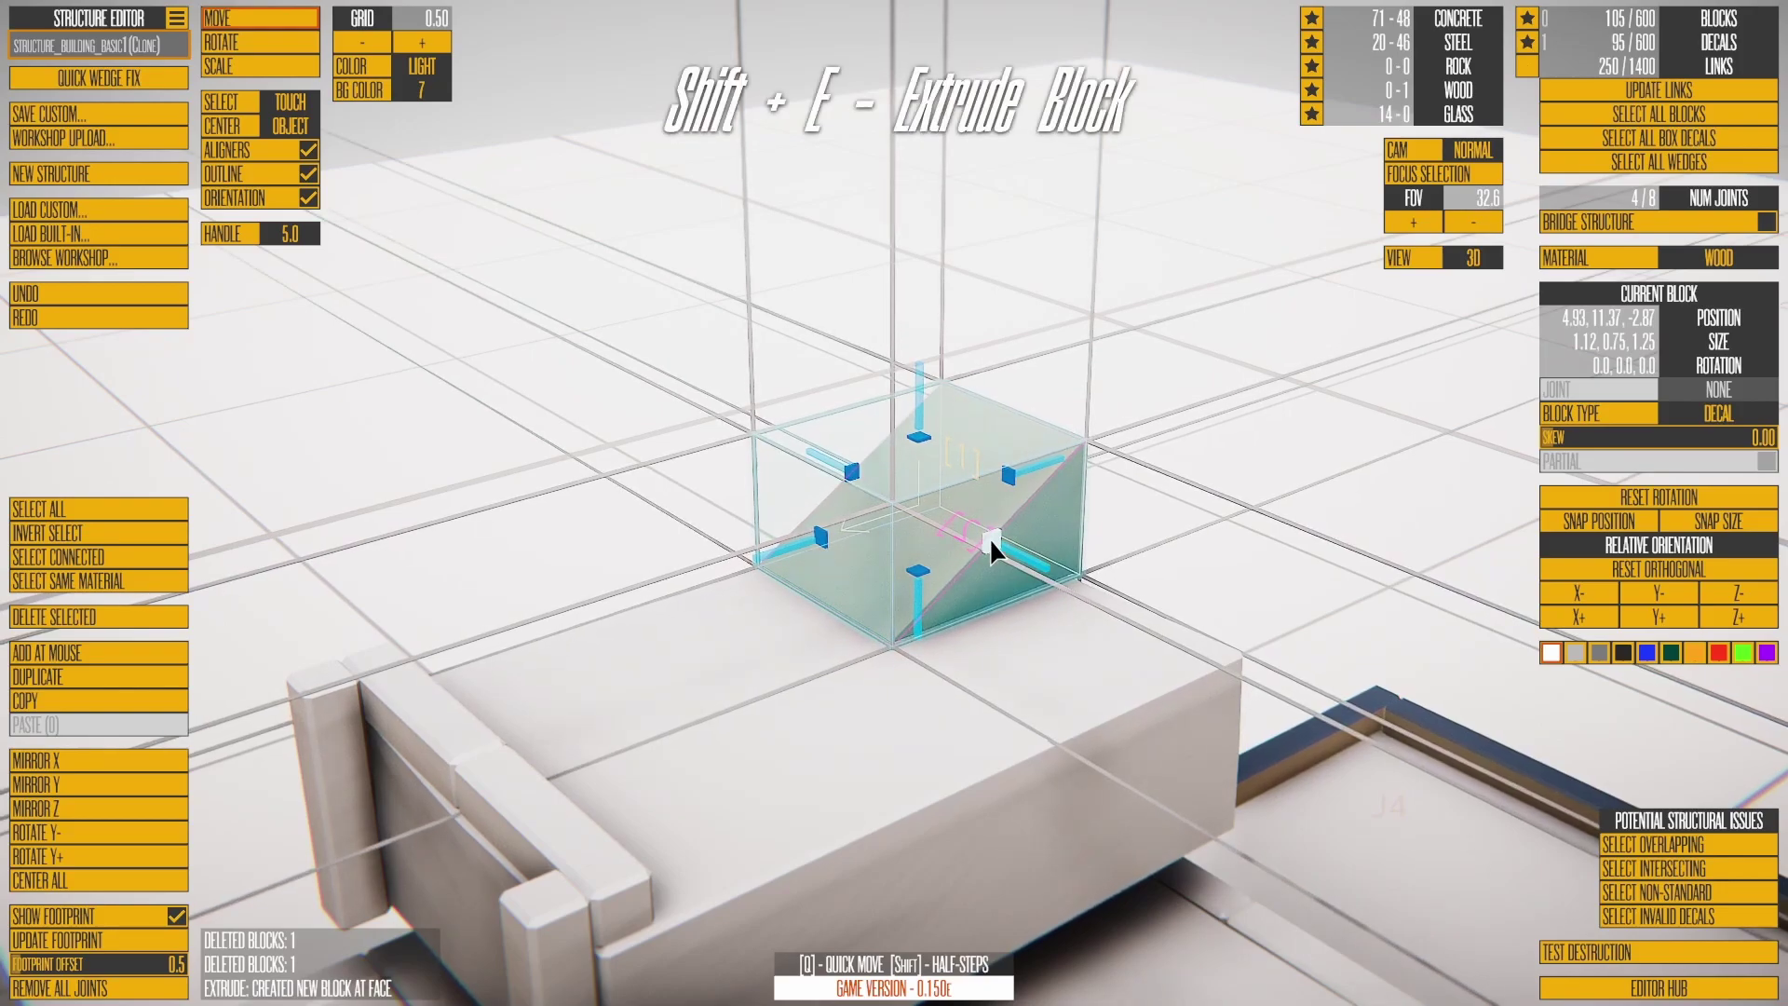
pyautogui.hotkey('shift', 'e')
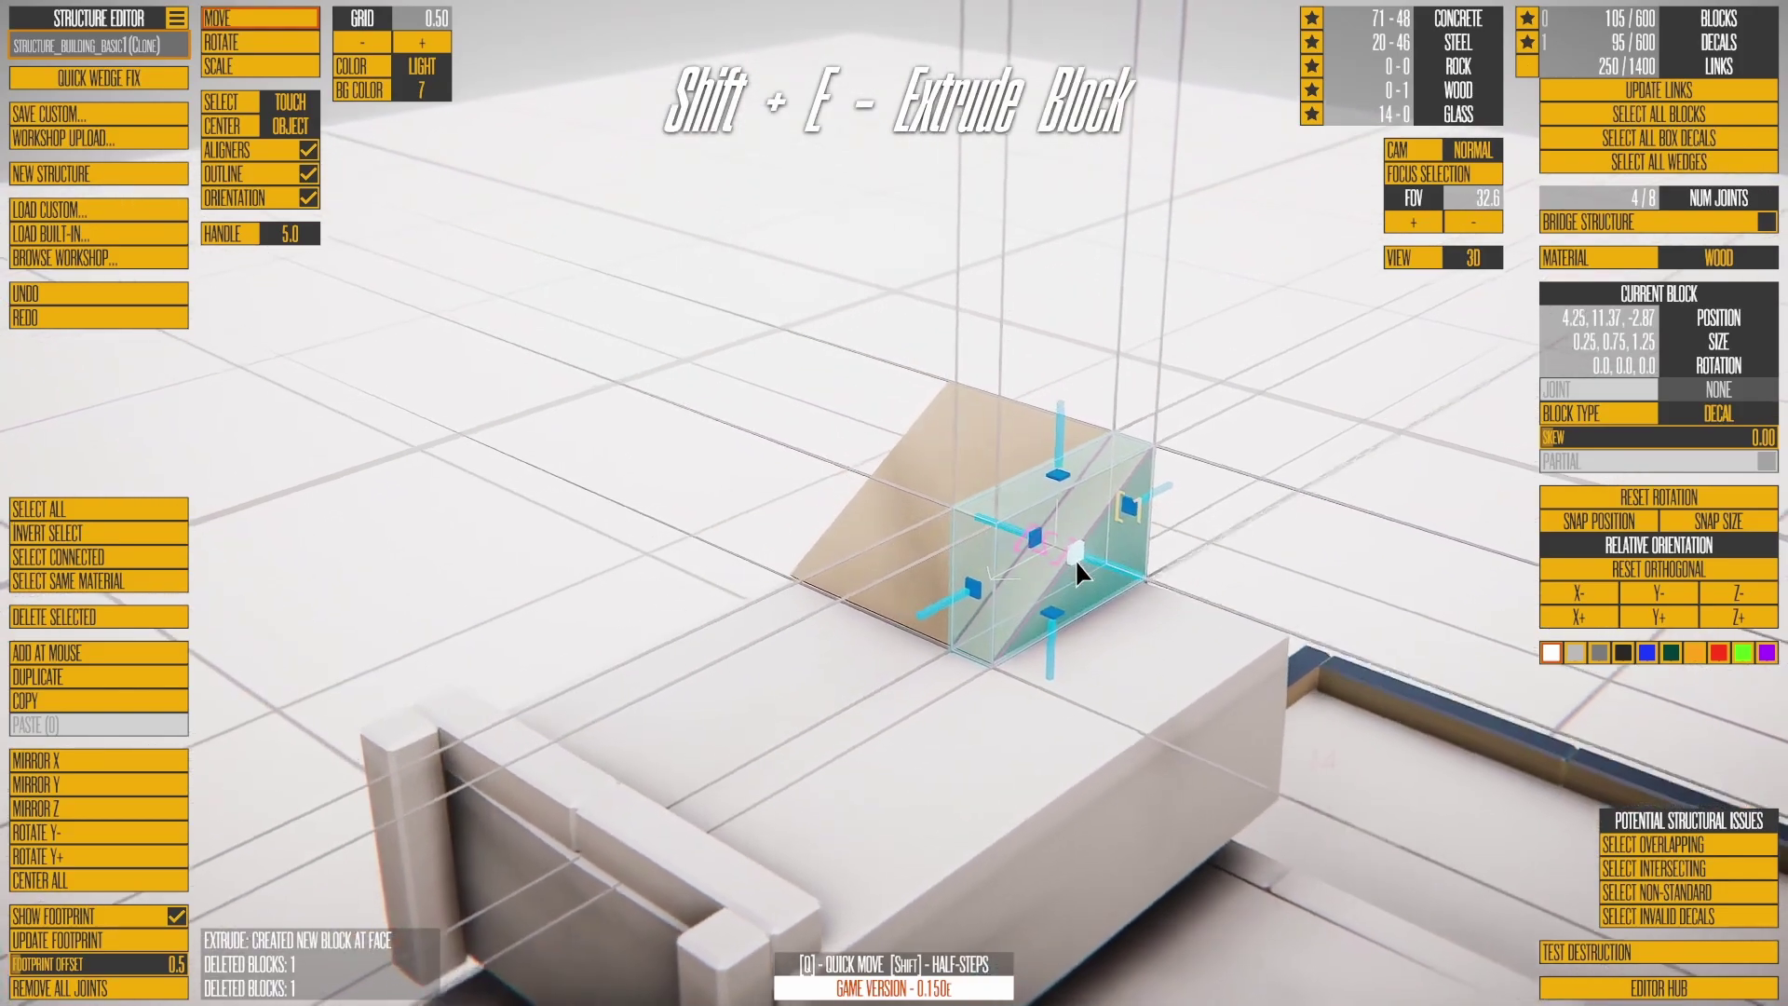
# Step: Select the large concrete block beneath the wedges and extrude a 0.50-wide block from its long side face
pyautogui.click(1098, 765)
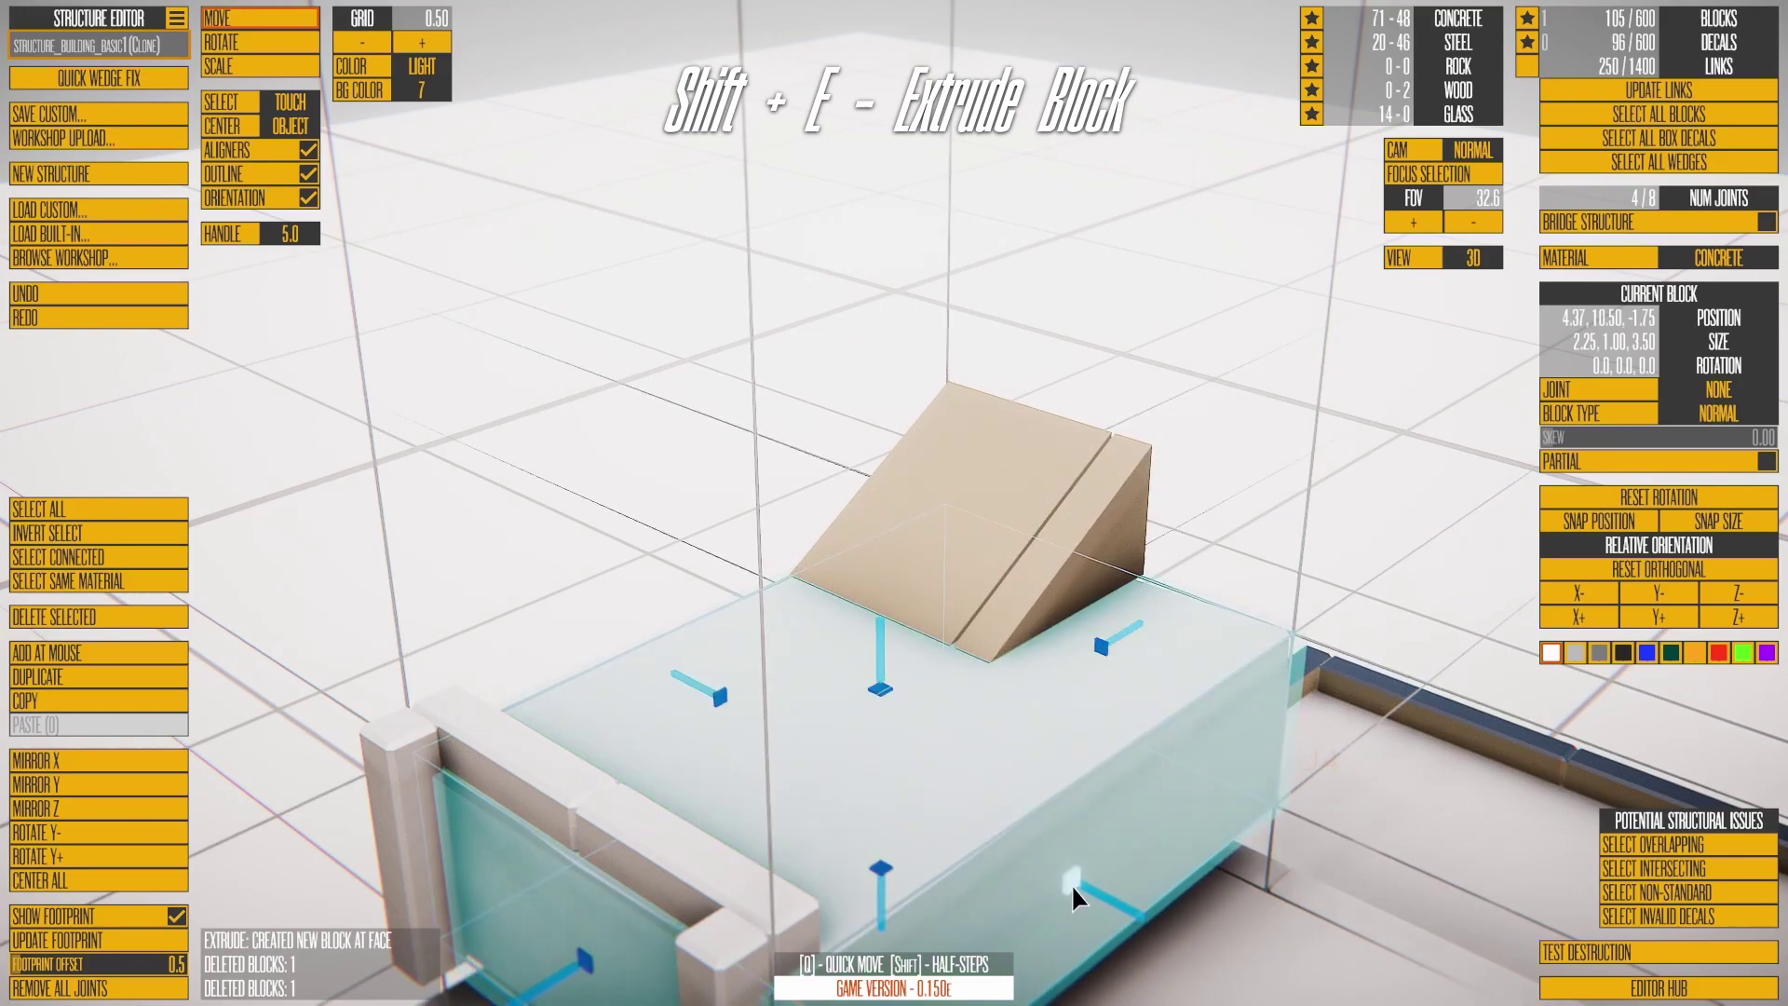
pyautogui.hotkey('shift', 'e')
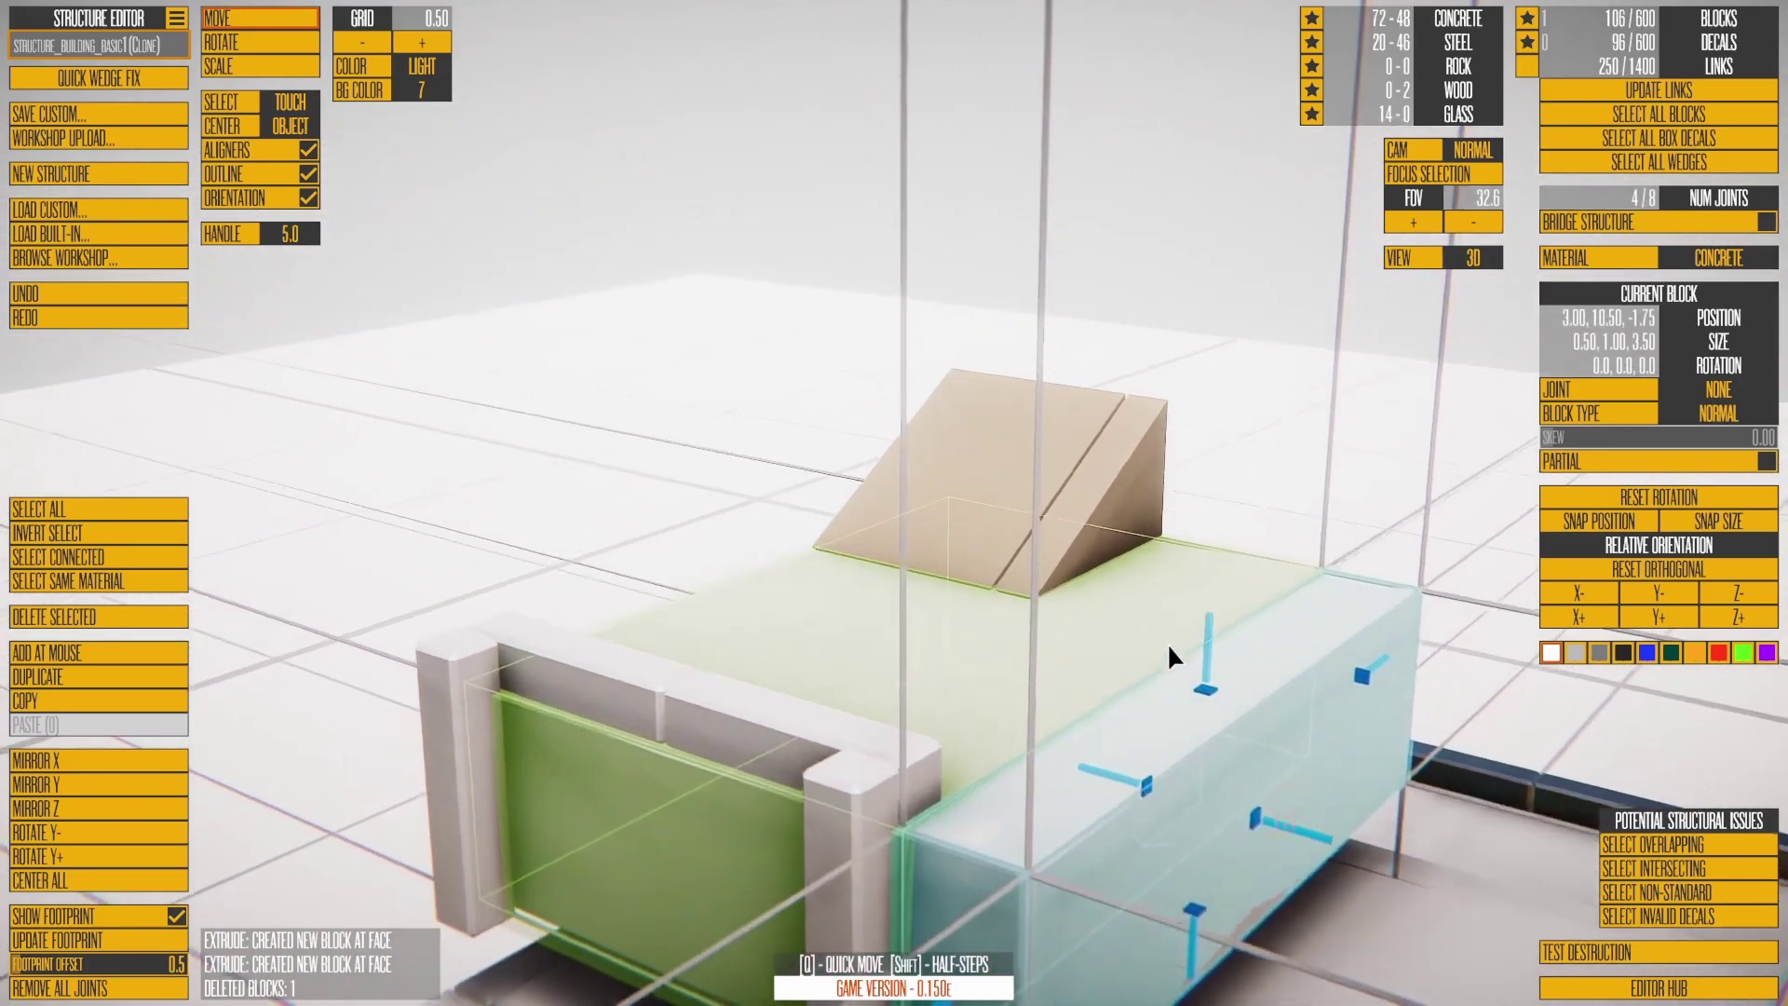
# Step: Select the thin wooden wedge, inspect its orientation markers, and extrude a 0.25 x 1.45 x 0.50 block from its sloped face
pyautogui.moveTo(1169, 644); pyautogui.dragTo(956, 546, button='right')
pyautogui.scroll(3, 955, 546)
pyautogui.click(956, 546)
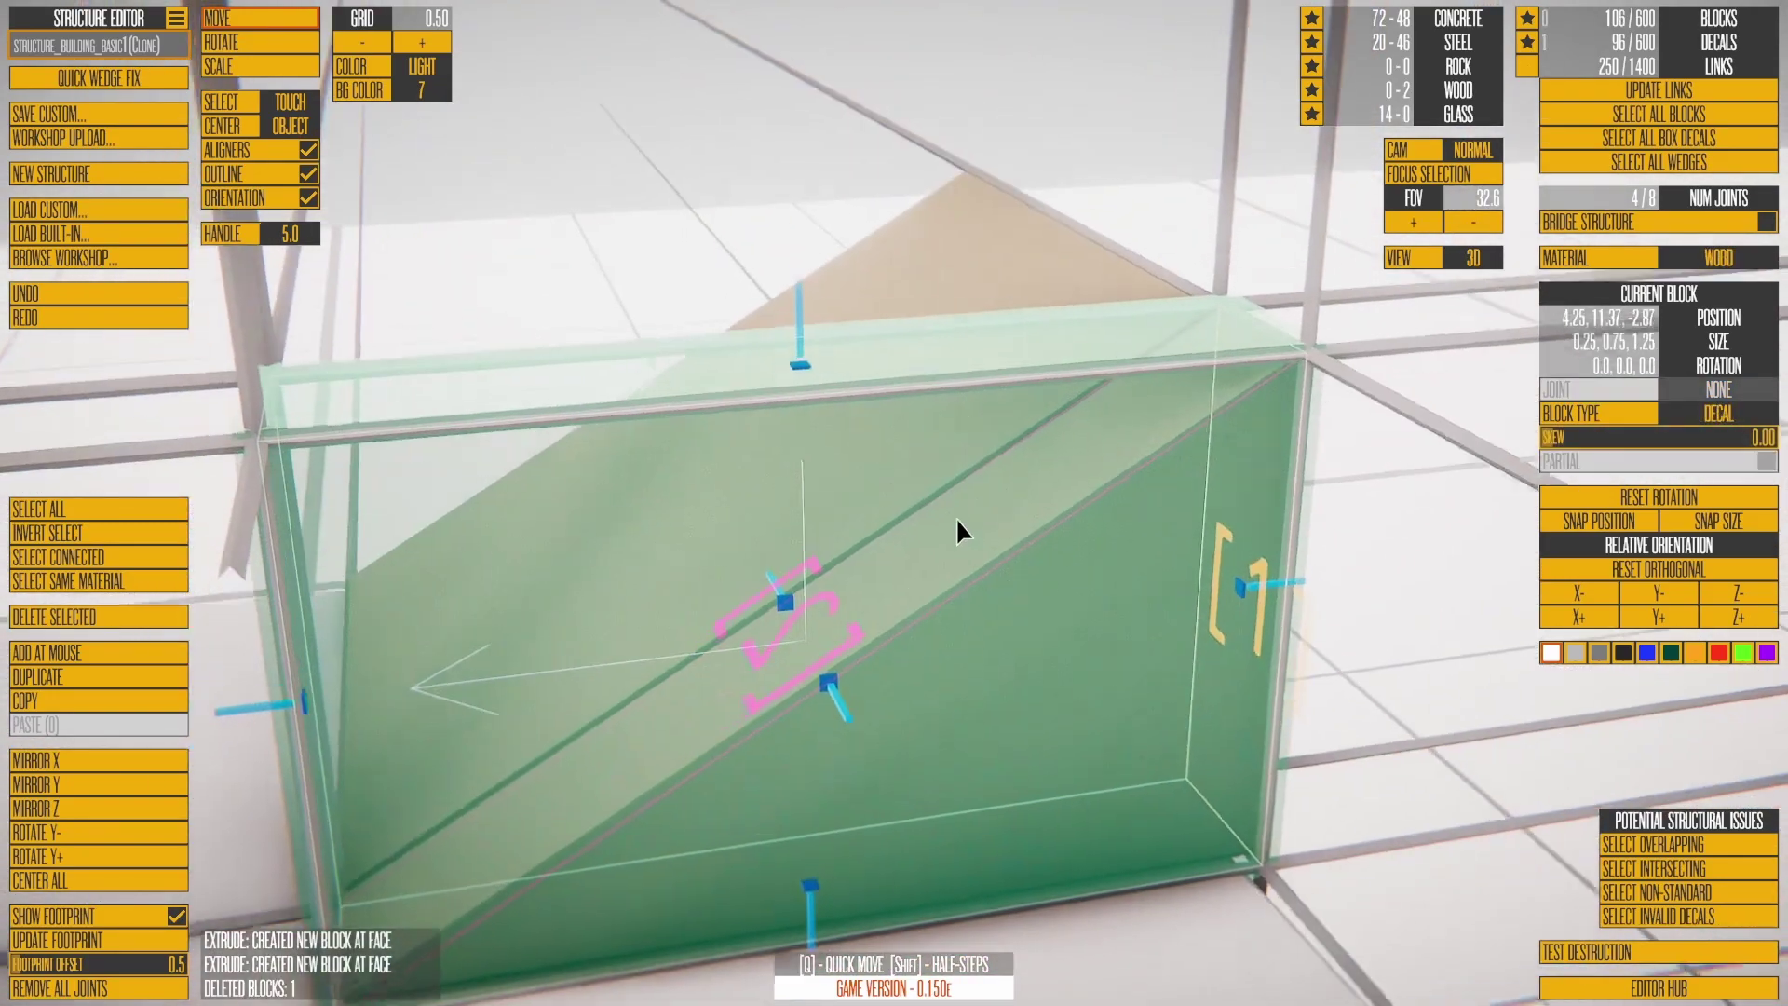
pyautogui.scroll(-3, 904, 508)
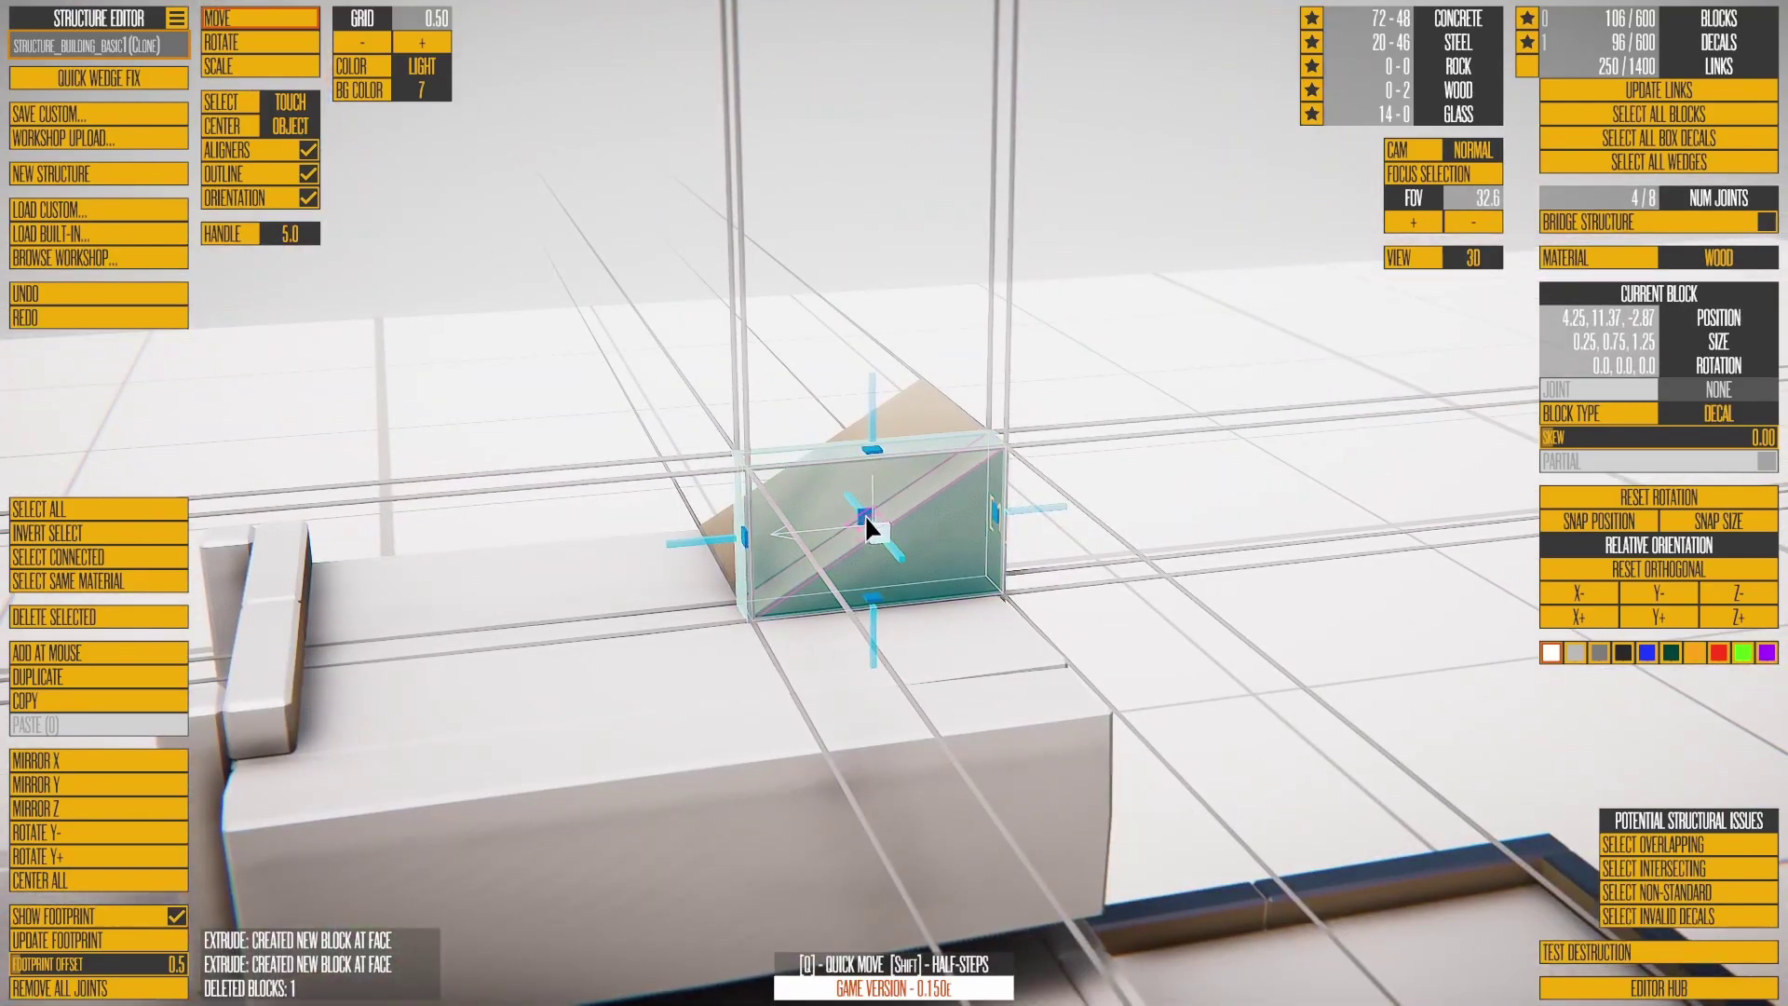
pyautogui.scroll(5, 930, 514)
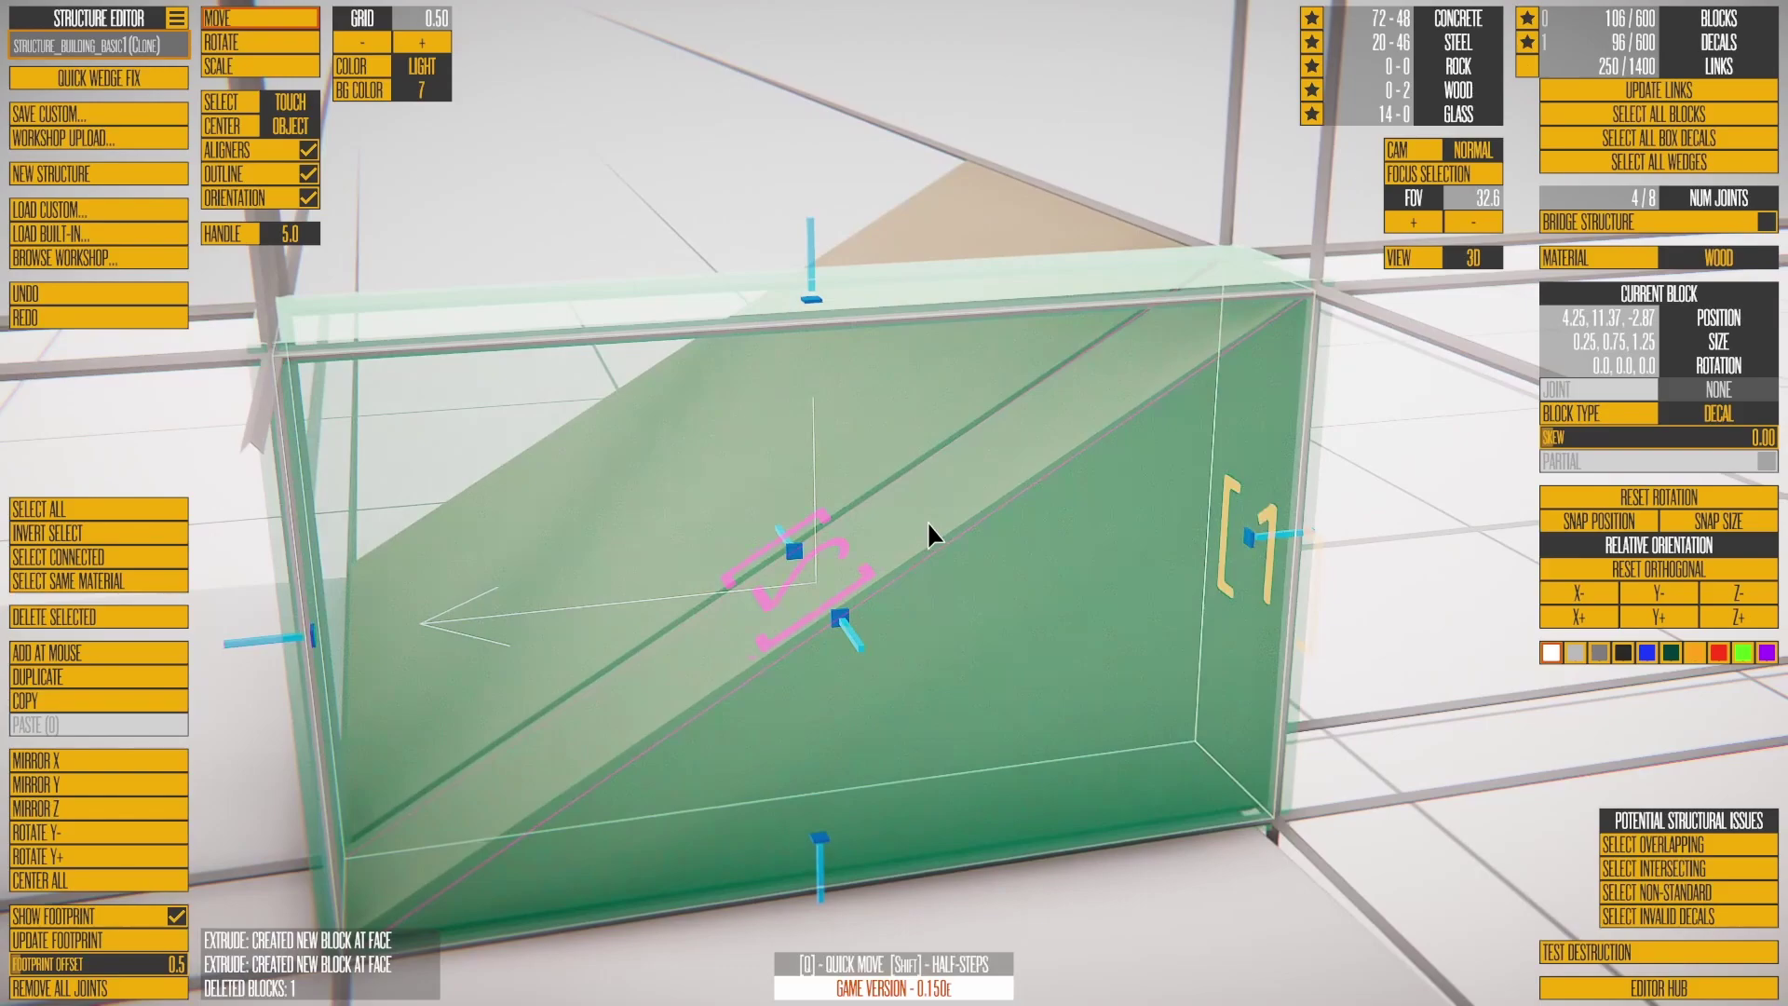
pyautogui.scroll(-5, 928, 533)
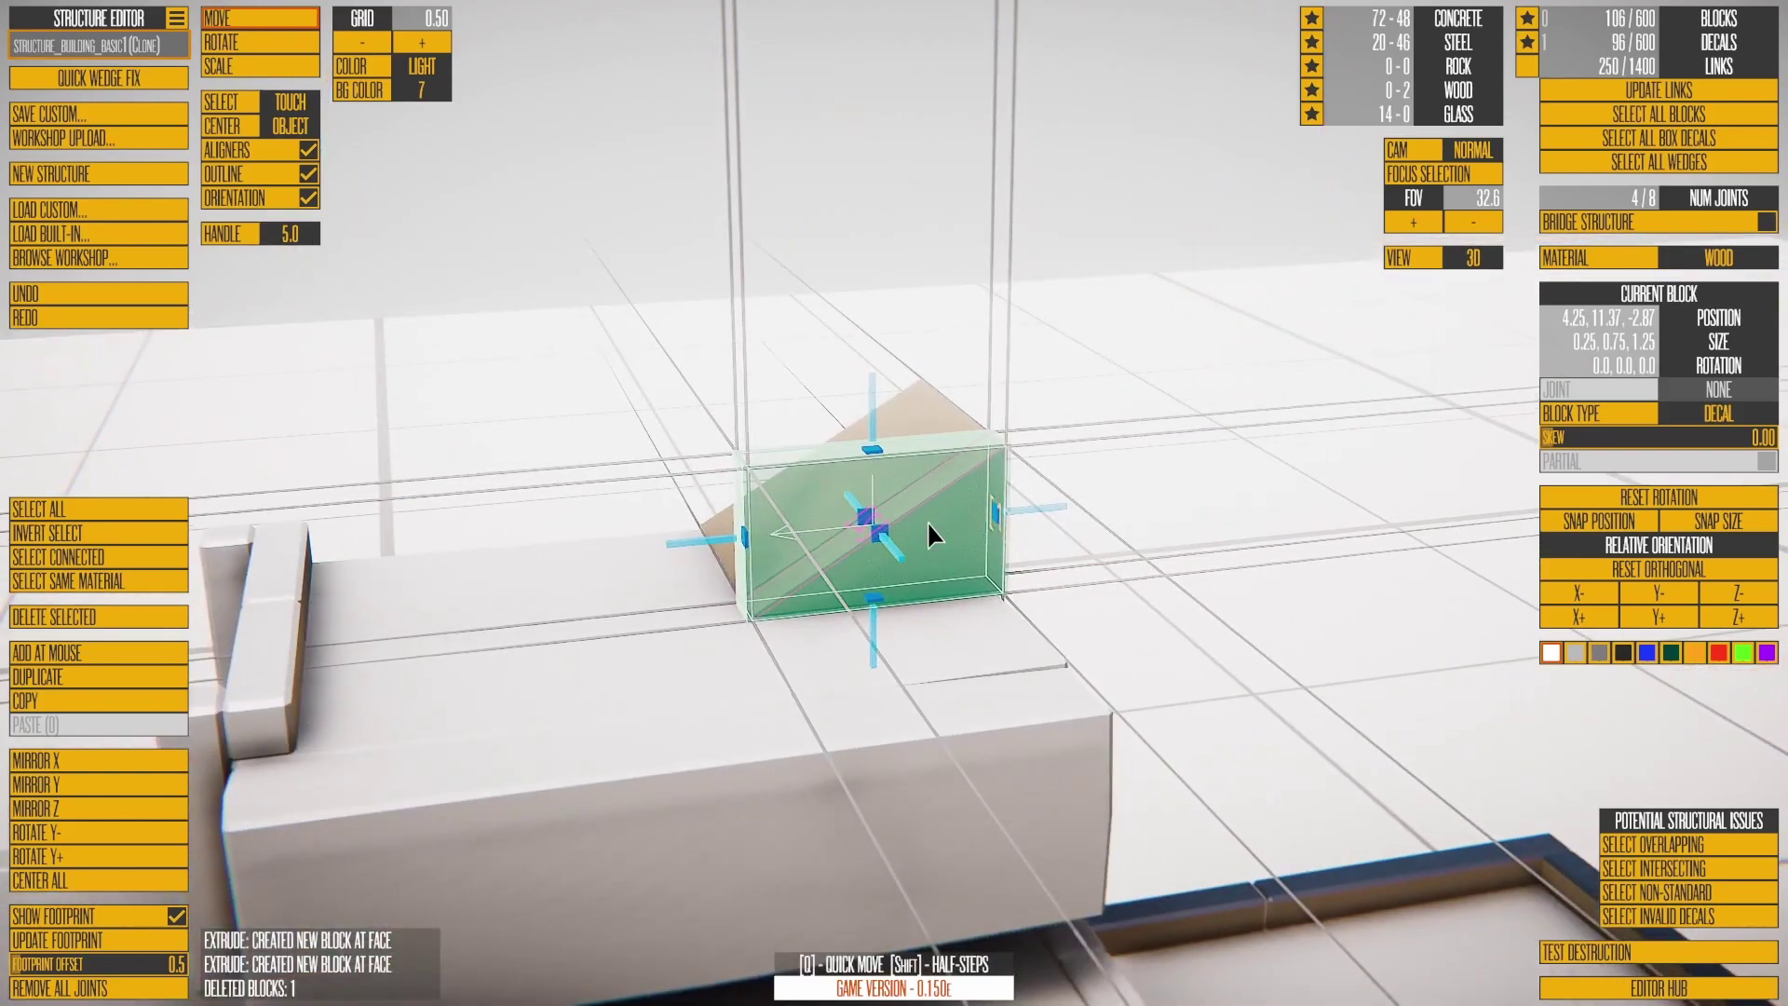
pyautogui.press('e')
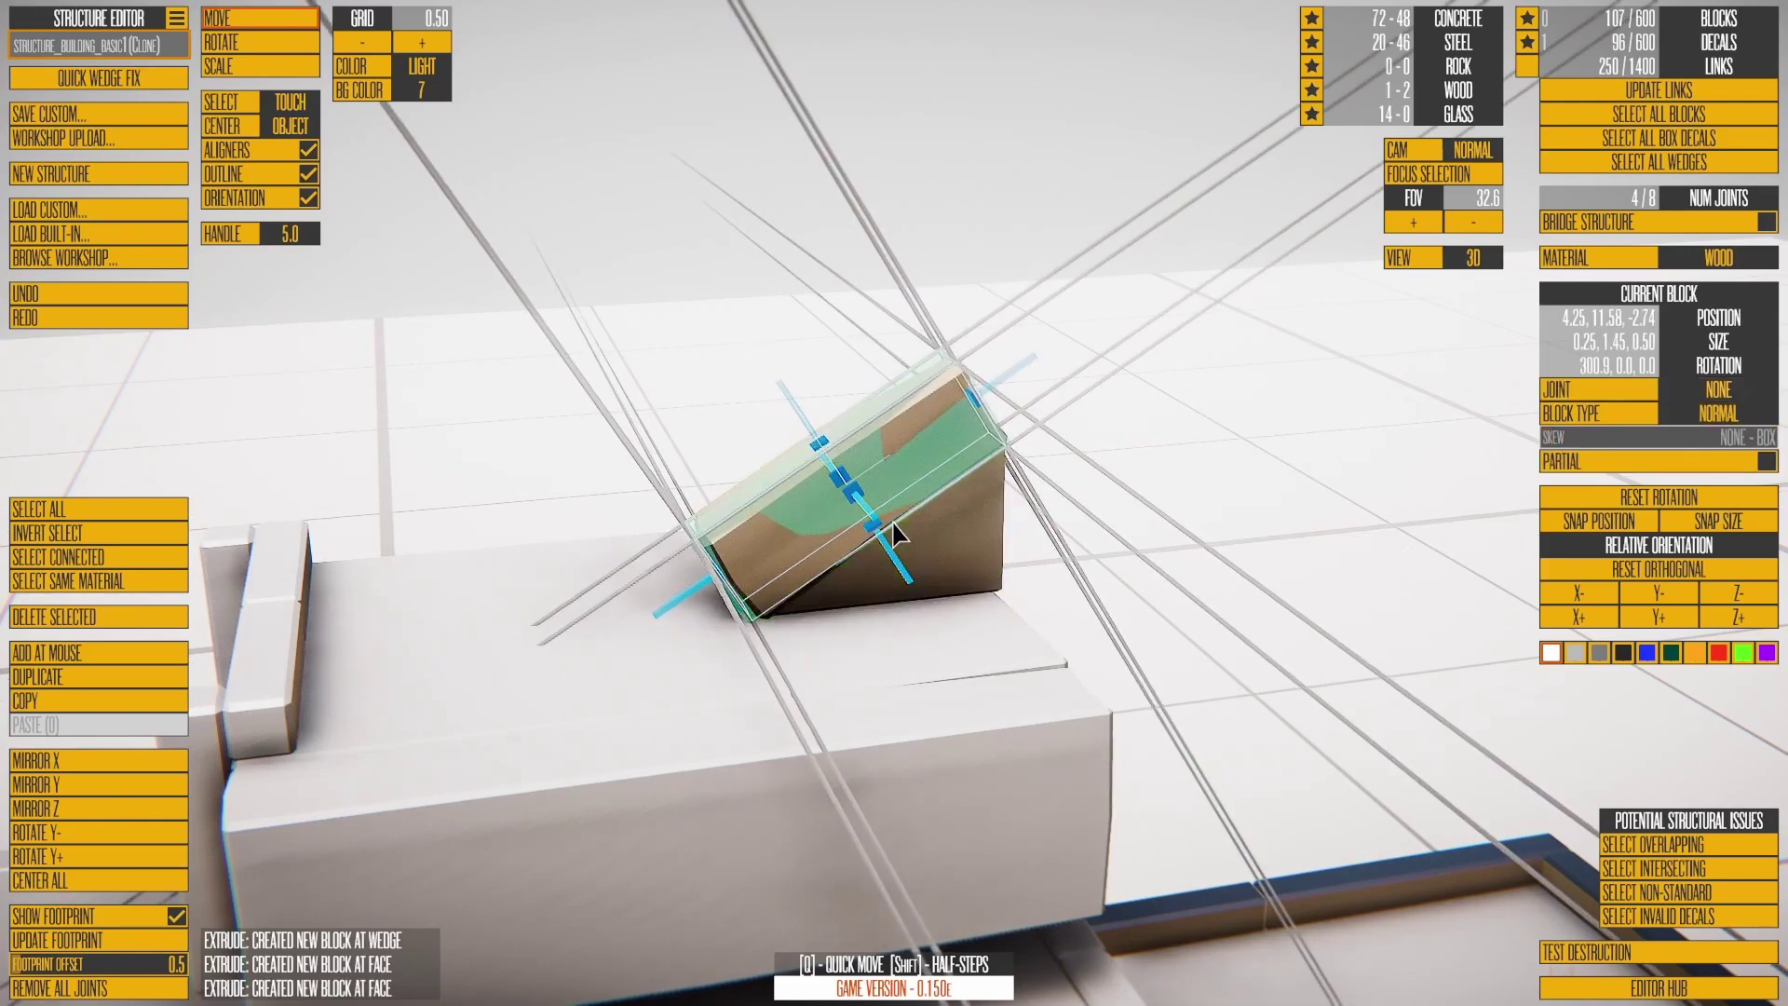
pyautogui.moveTo(895, 525); pyautogui.dragTo(851, 500, button='right')
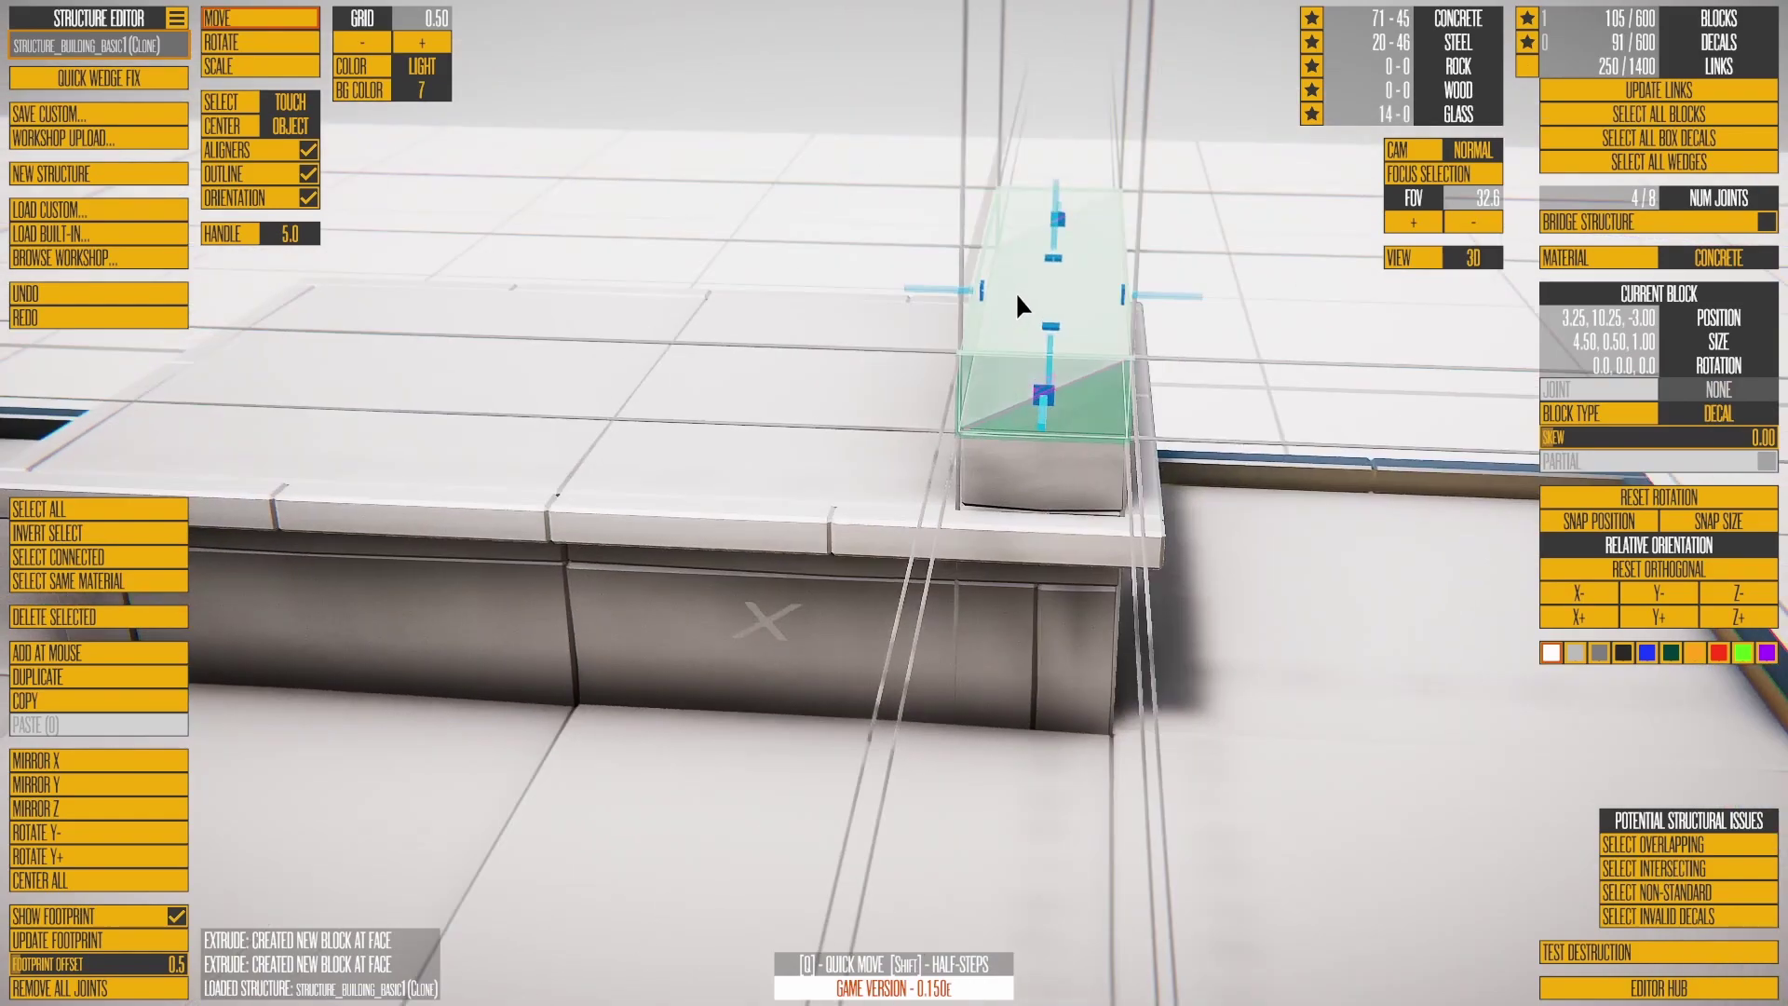
# Step: Extrude a block from the slope of the concrete rooftop wedge, and extrude another segment from that block's outer face
pyautogui.moveTo(1015, 293); pyautogui.dragTo(879, 483, button='right')
pyautogui.press('e')
pyautogui.press('e')
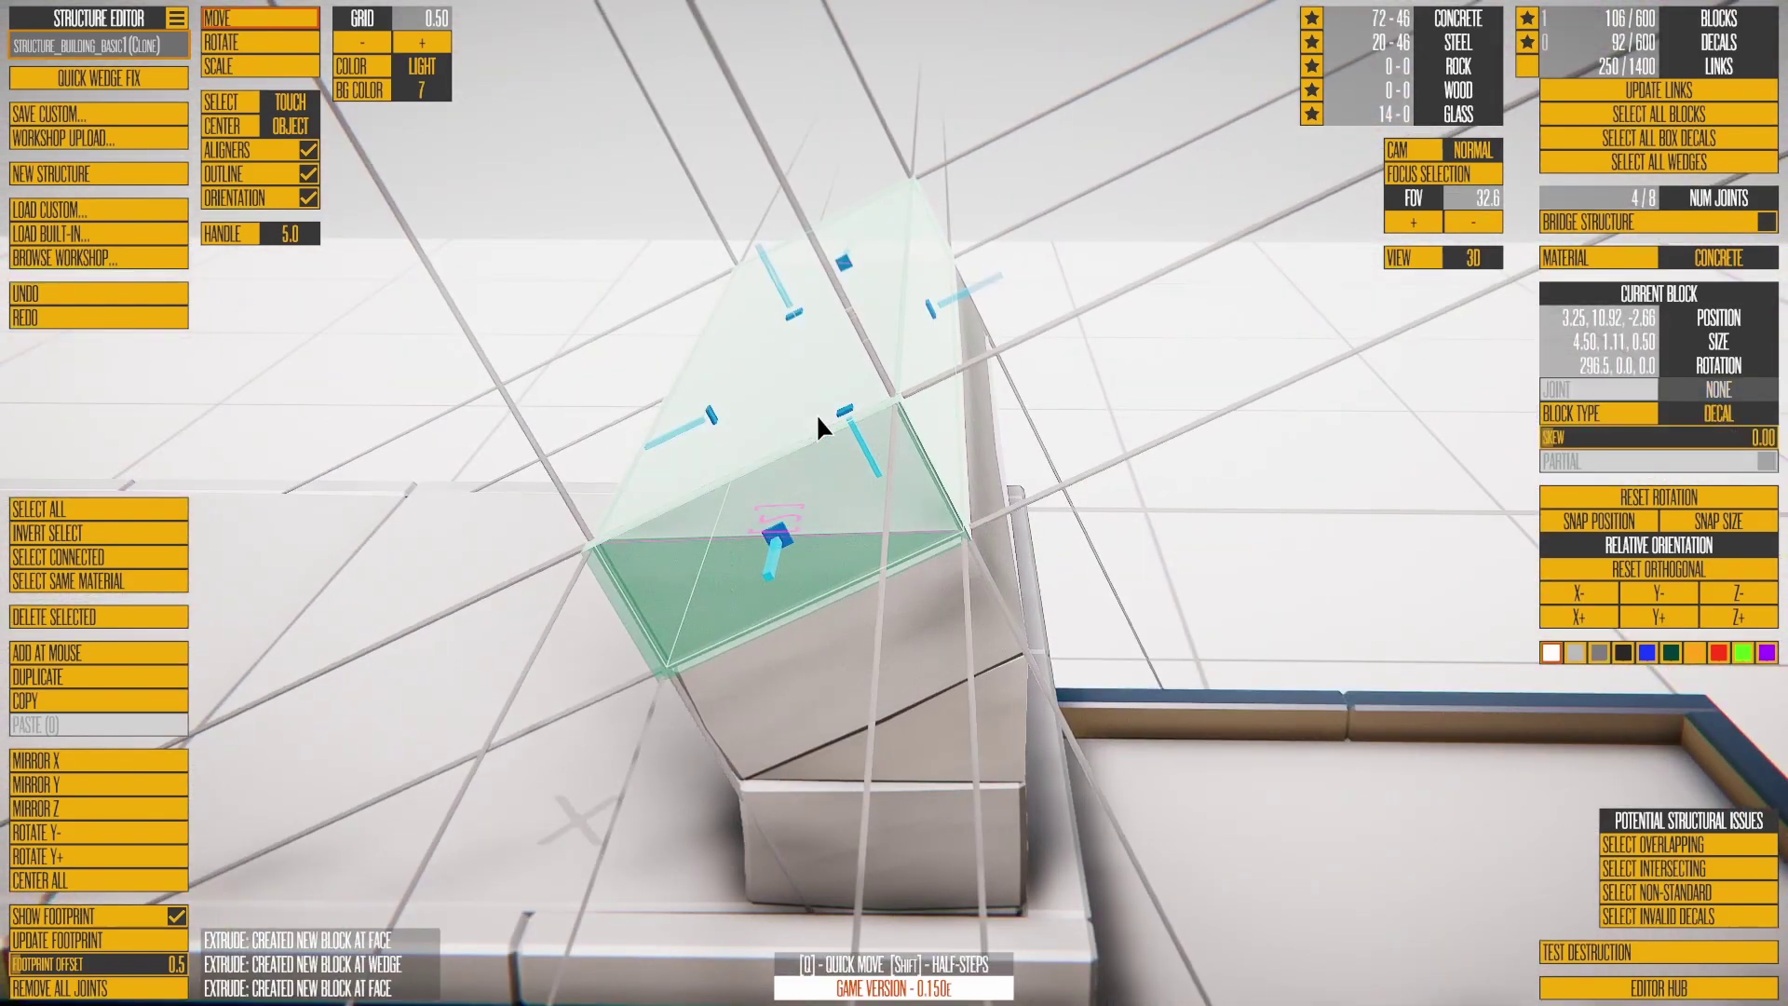
# Step: Rotate the top wedge's relative orientation two steps in negative Z, and extrude from its slope and from the new block's face
pyautogui.click(1745, 590)
pyautogui.click(1745, 590)
pyautogui.press('e')
pyautogui.press('e')
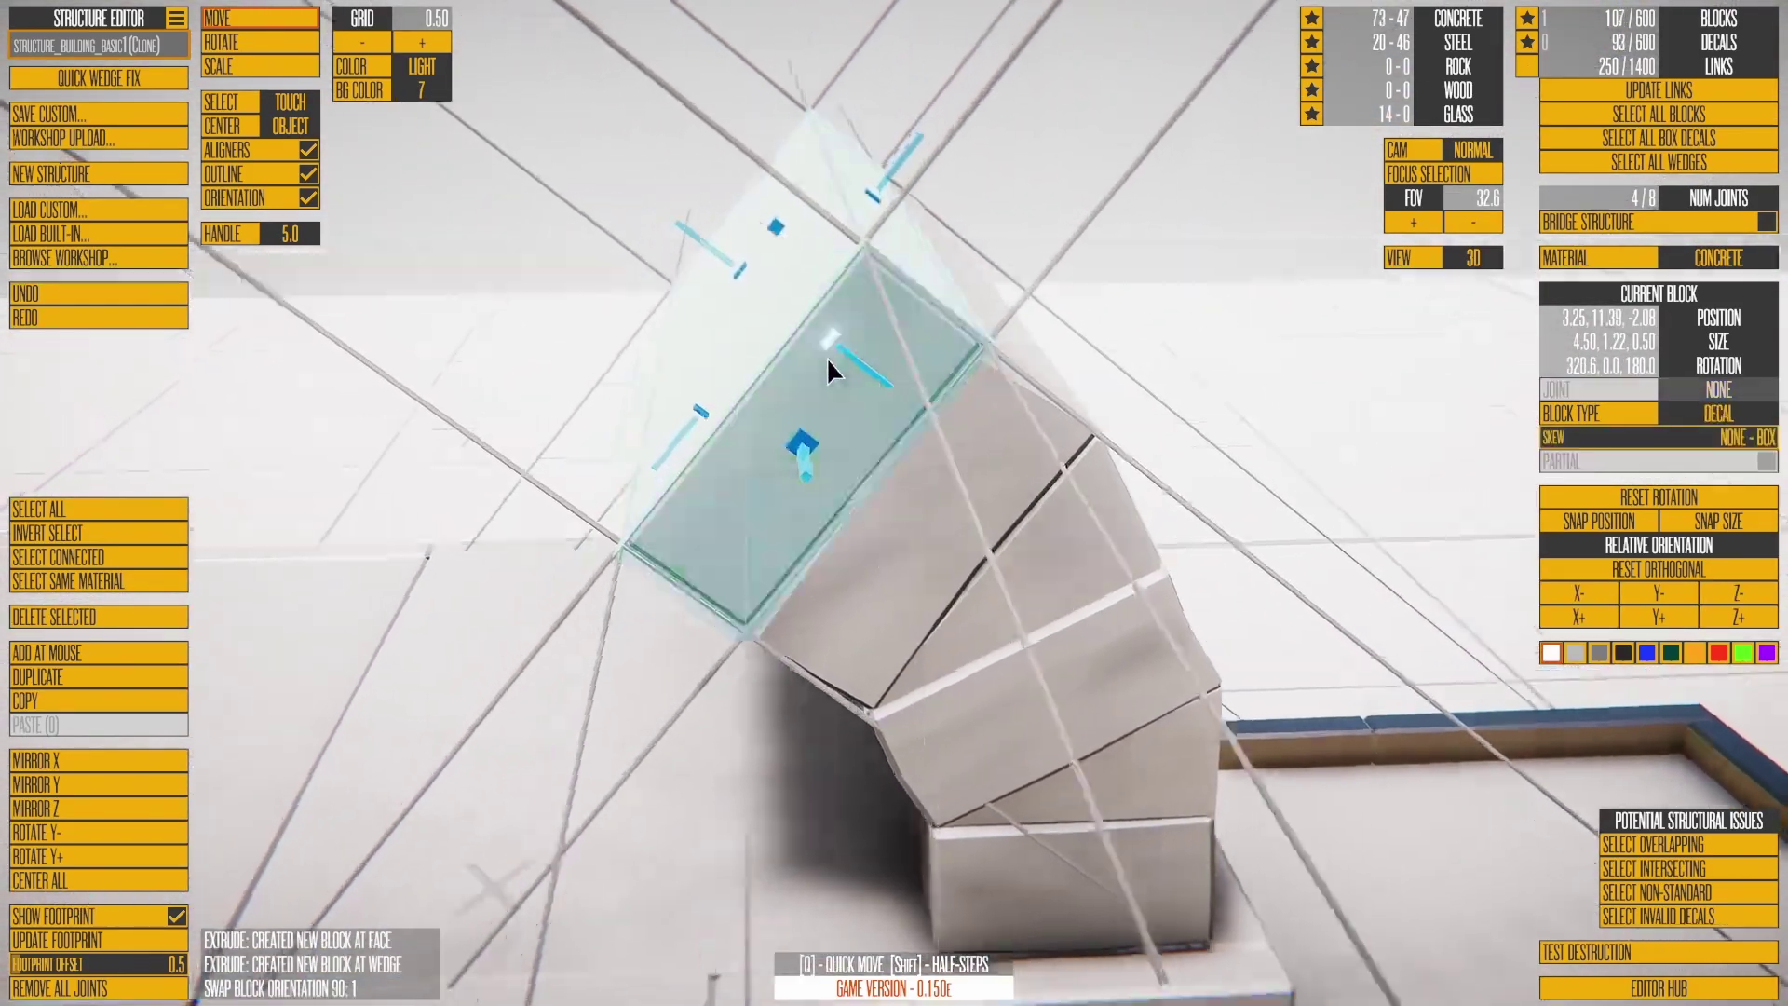
# Step: Extrude another segment from the outermost block of the concrete curve and view the arch on the roof
pyautogui.moveTo(826, 355); pyautogui.dragTo(899, 444, button='right')
pyautogui.press('e')
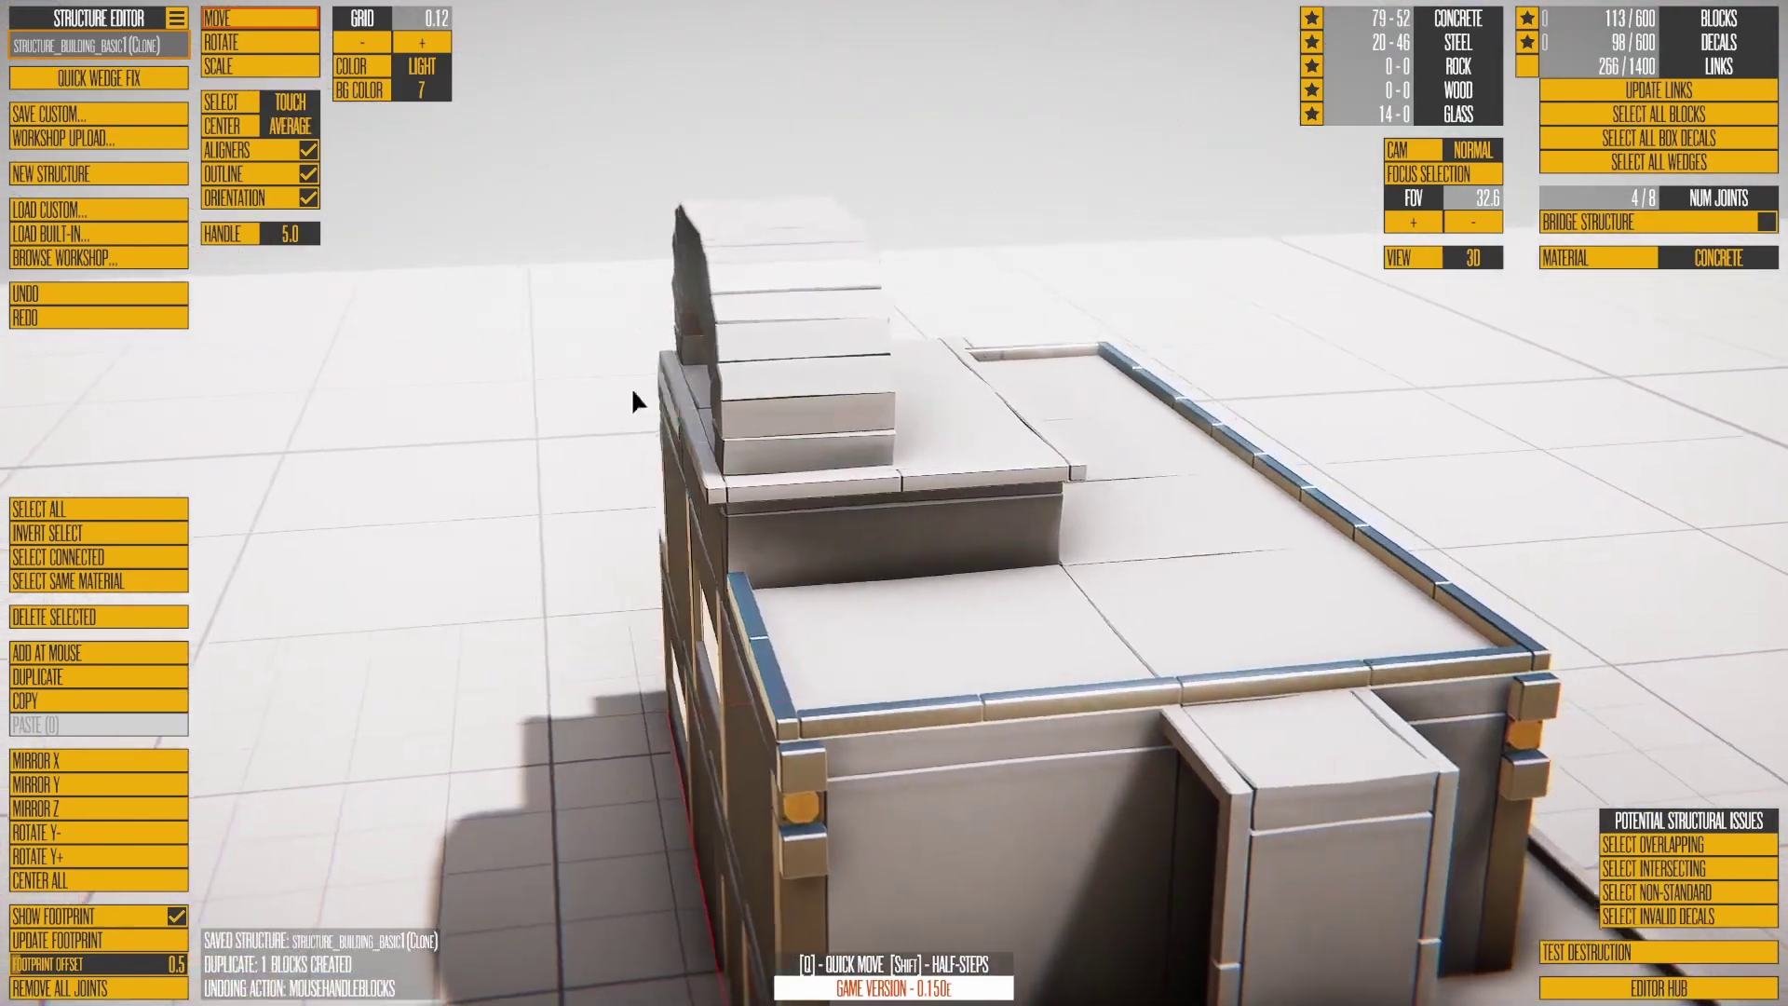
pyautogui.moveTo(629, 388); pyautogui.dragTo(438, 406, button='right')
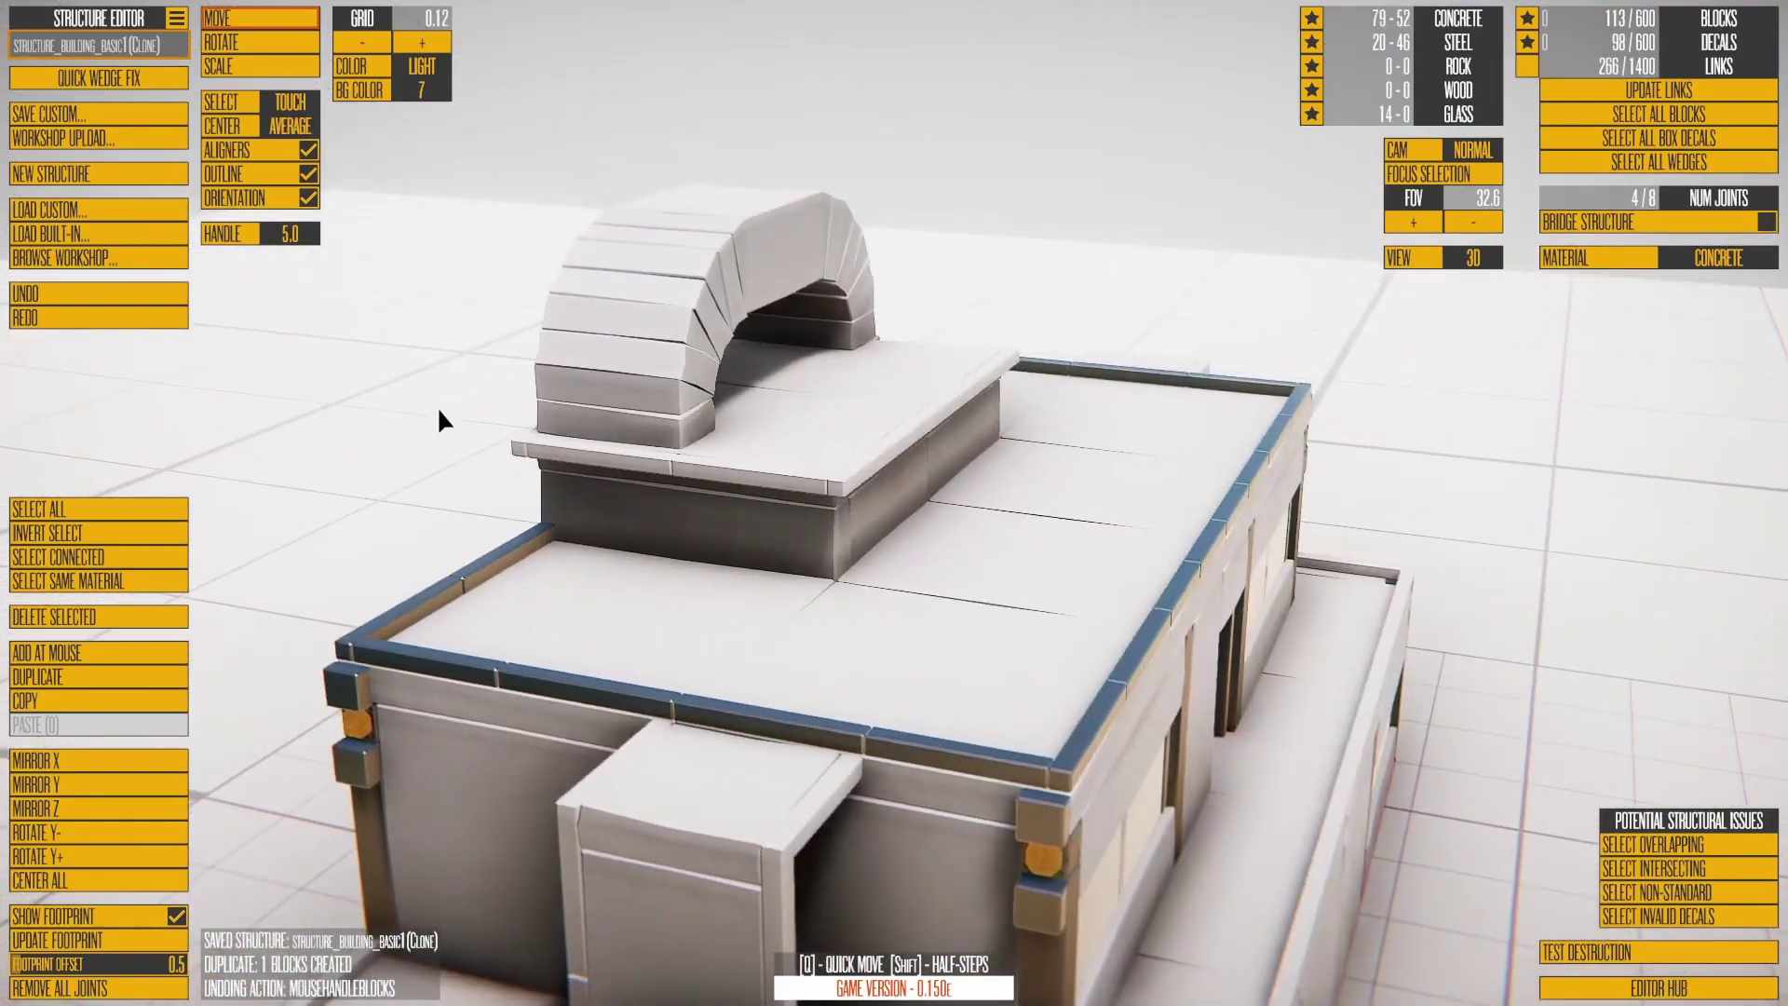
# Step: Save the modified building as a custom structure
pyautogui.click(98, 113)
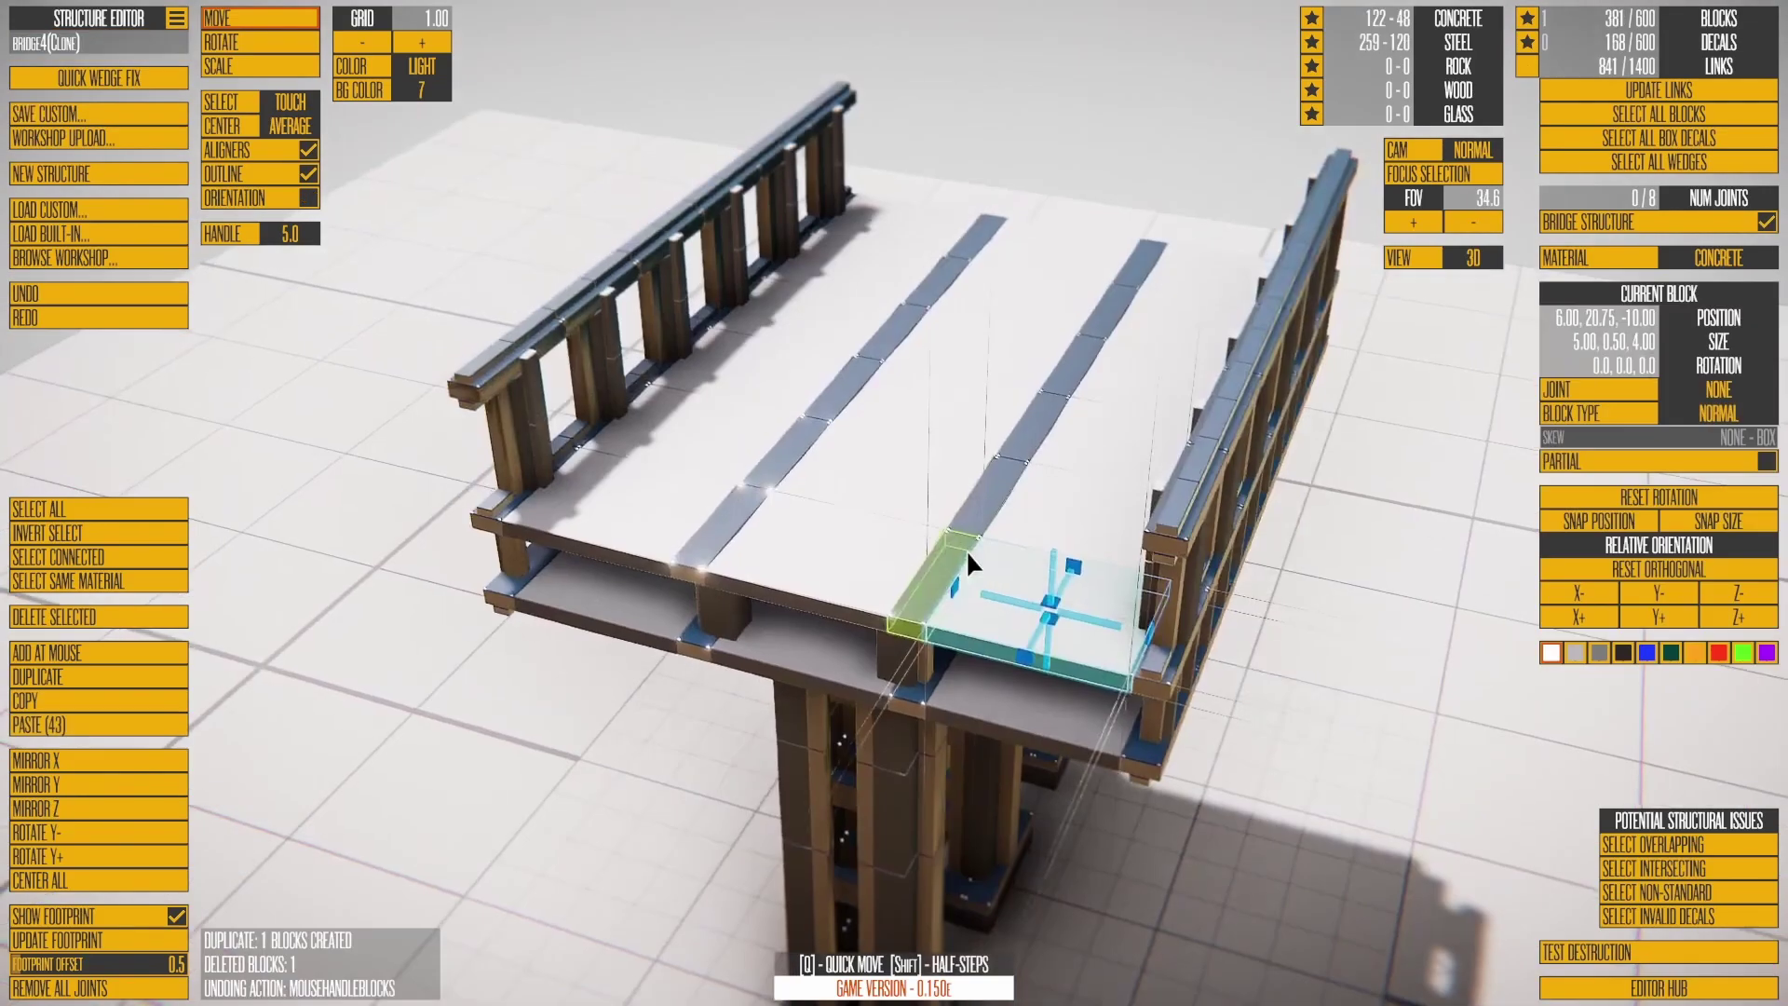
# Step: Select the row of concrete deck blocks beside the bridge's railing and recolour it blue, dark green, and finally orange
pyautogui.moveTo(965, 550); pyautogui.dragTo(1193, 310)
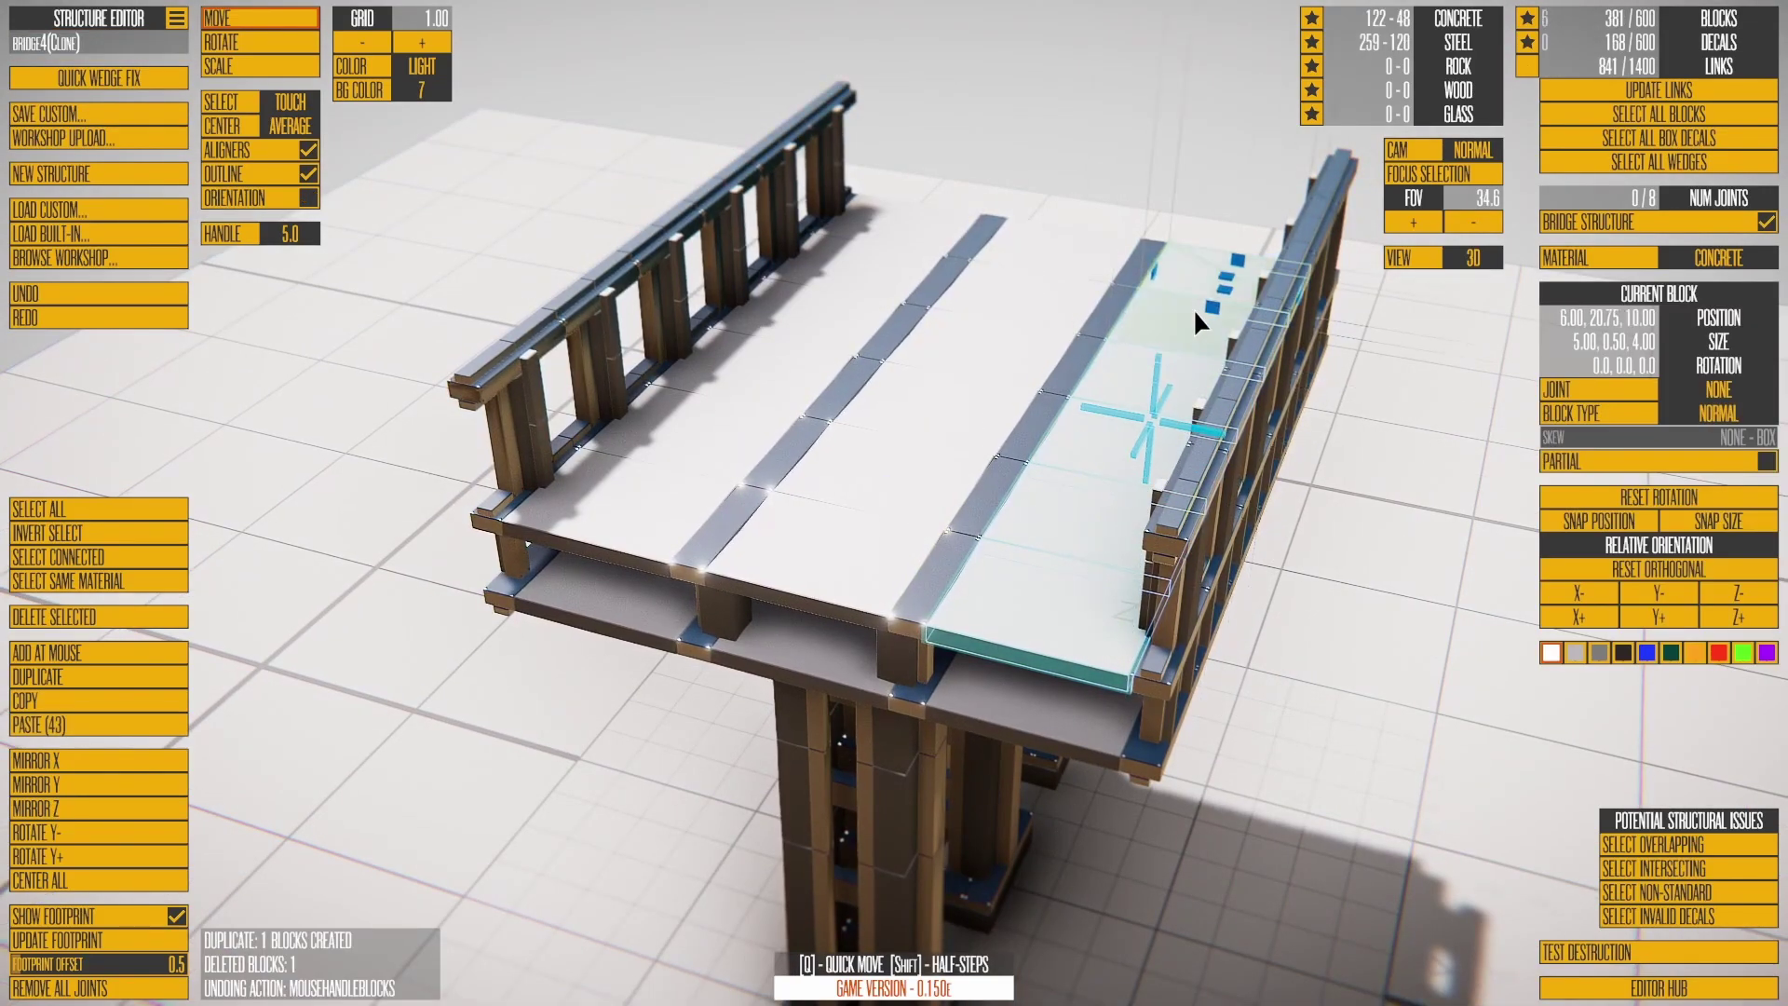
pyautogui.click(1647, 652)
pyautogui.click(1671, 655)
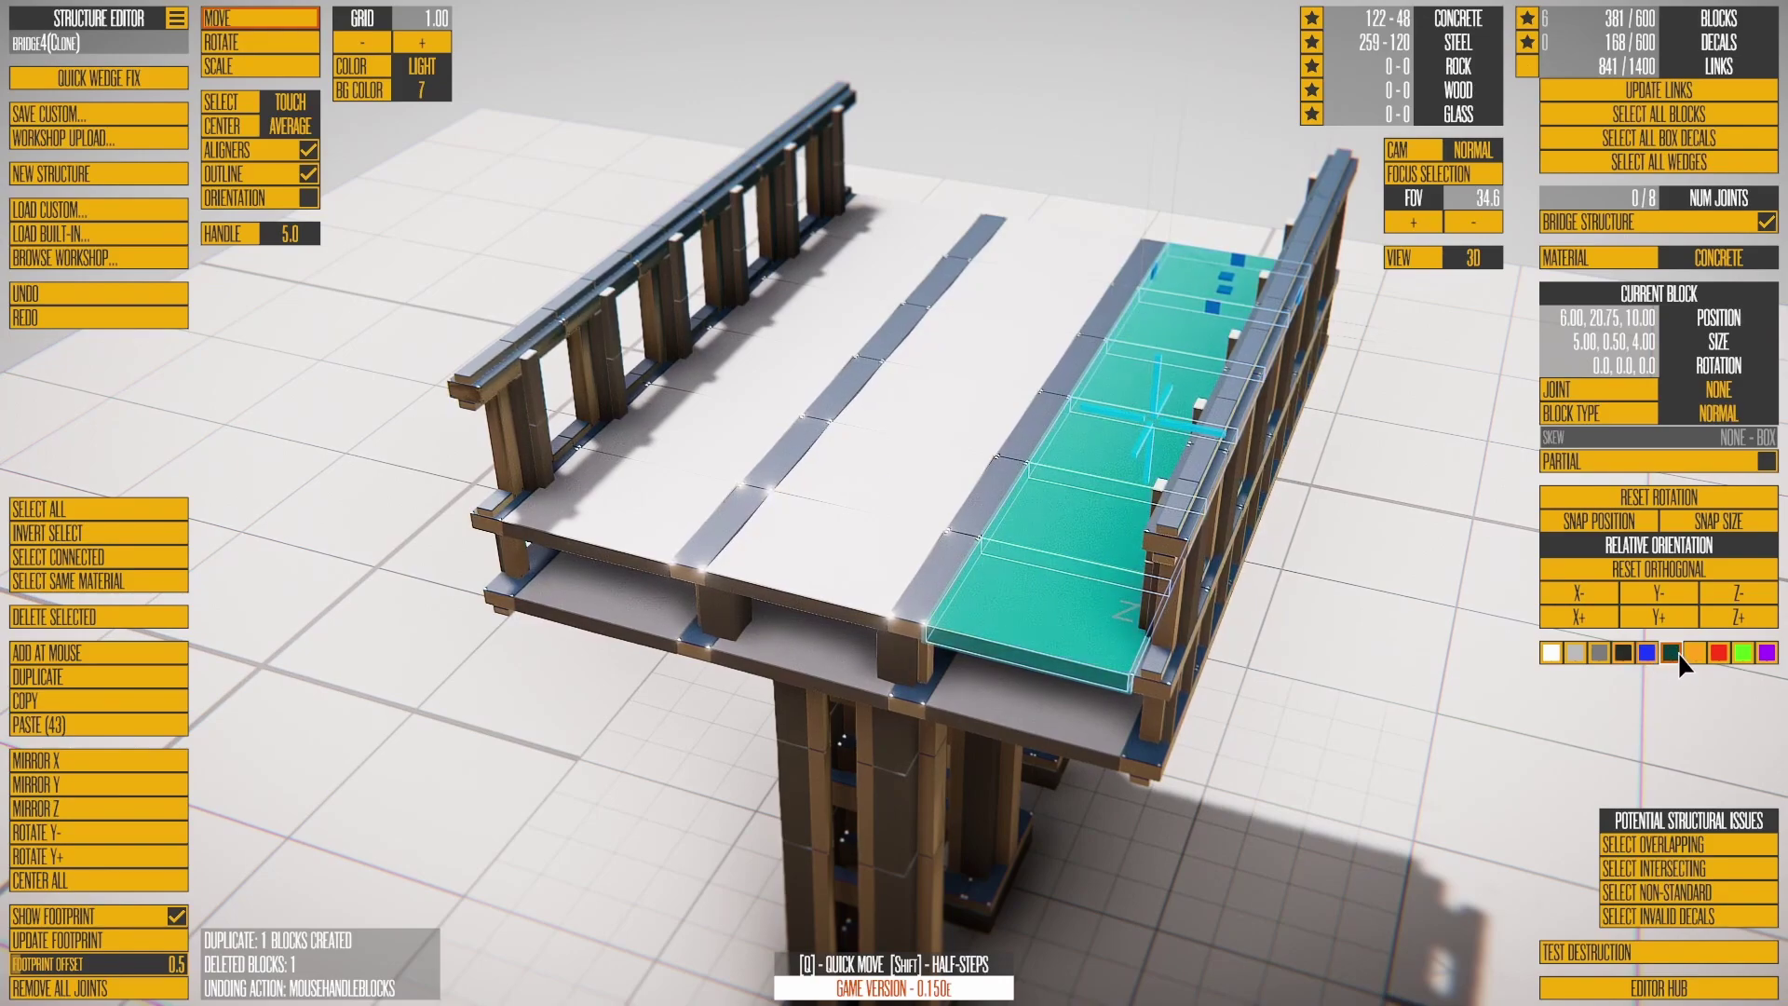
pyautogui.moveTo(981, 525); pyautogui.dragTo(1248, 484, button='right')
pyautogui.click(1699, 656)
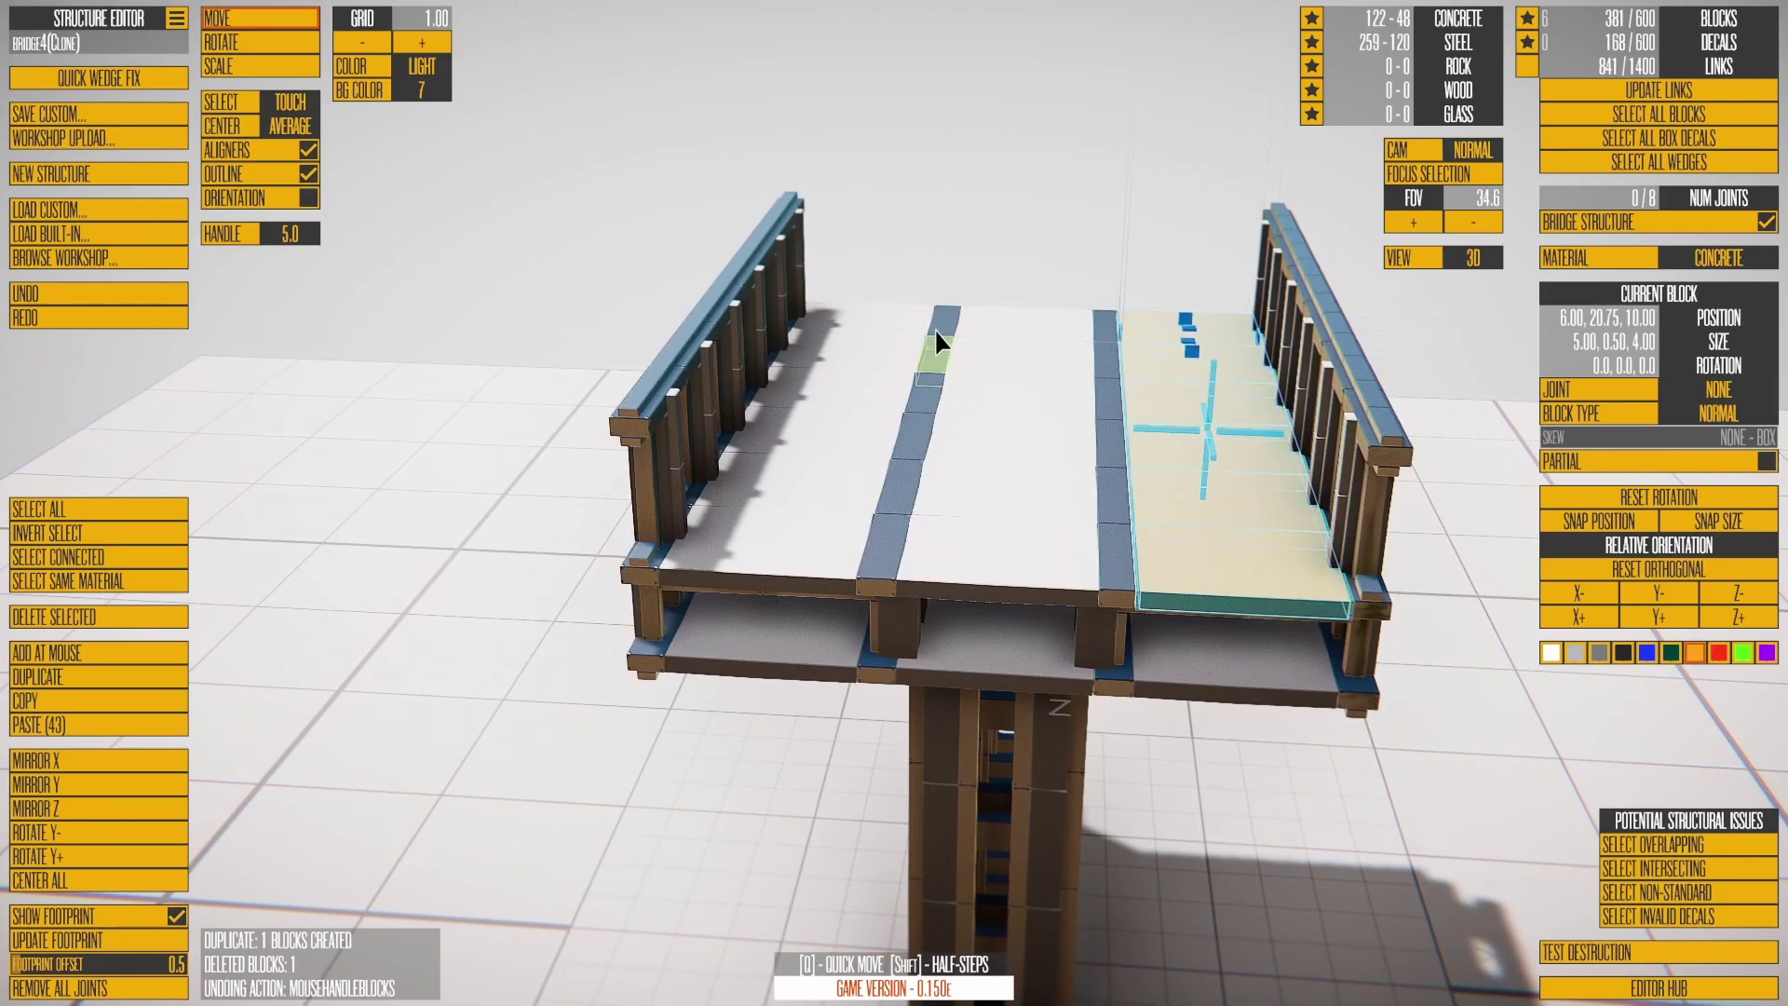
pyautogui.click(963, 228)
pyautogui.moveTo(963, 227); pyautogui.dragTo(803, 281, button='right')
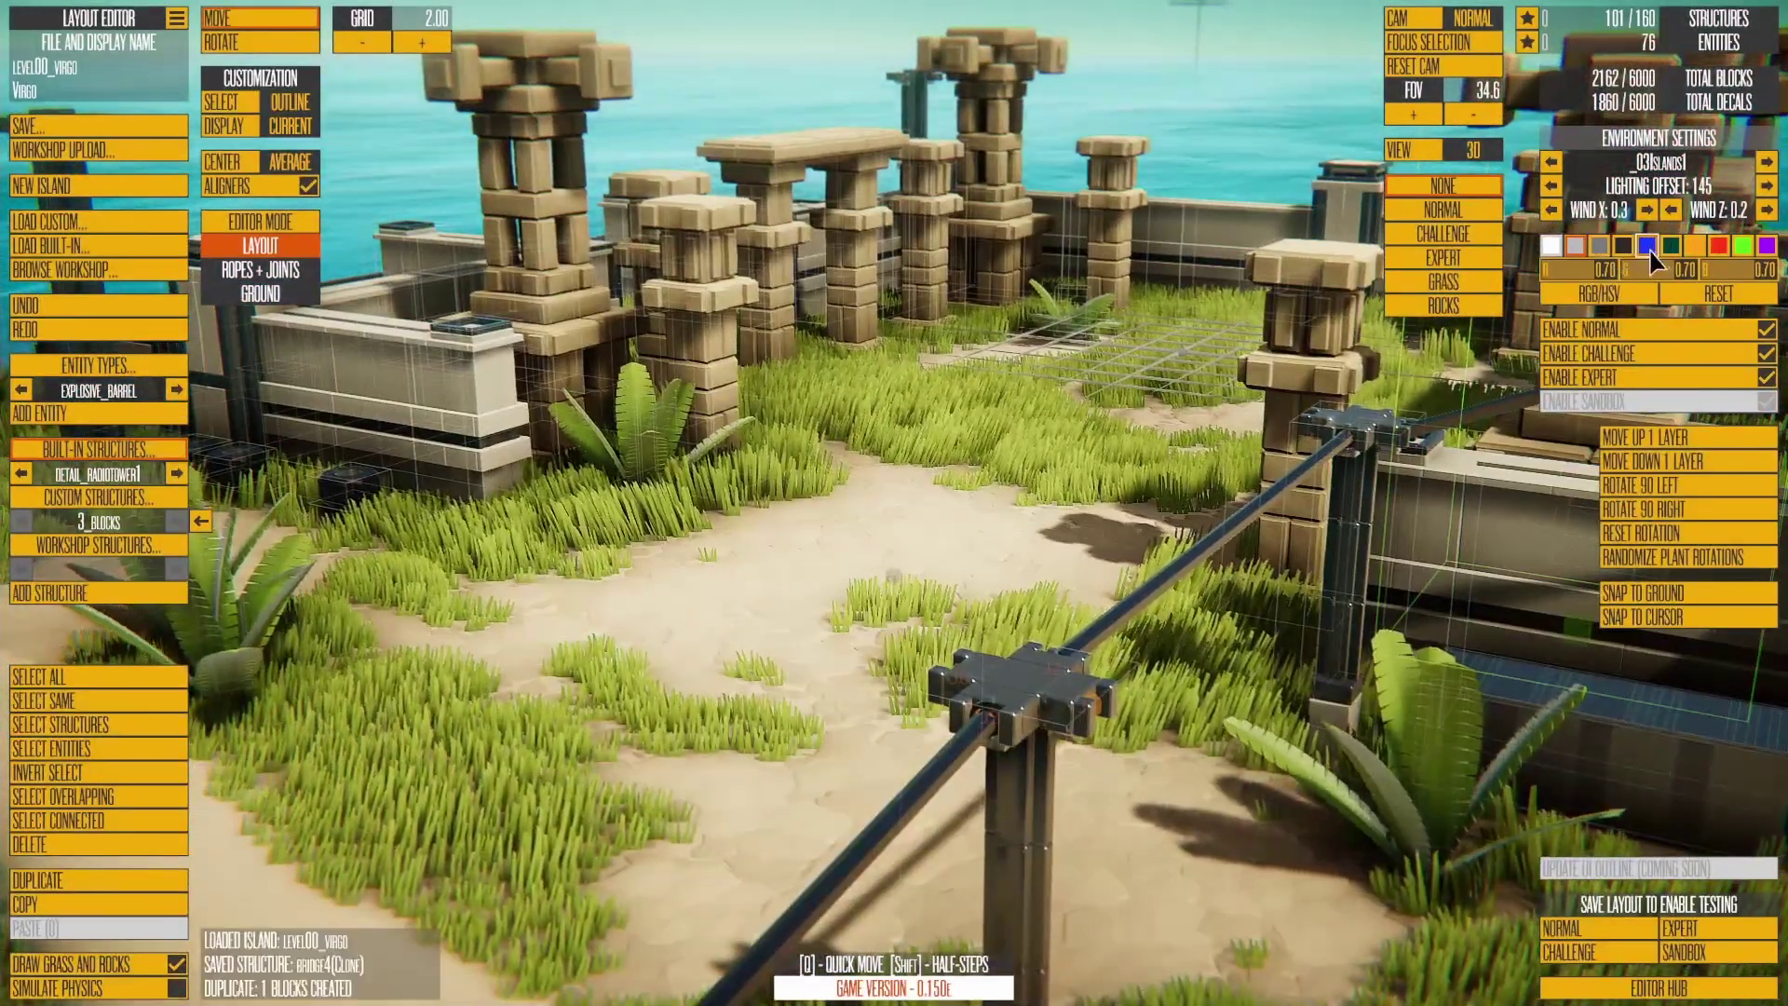
# Step: In the layout editor, choose the blue colour and adjust one of its RGB values
pyautogui.click(1649, 248)
pyautogui.moveTo(1635, 271); pyautogui.dragTo(1705, 272)
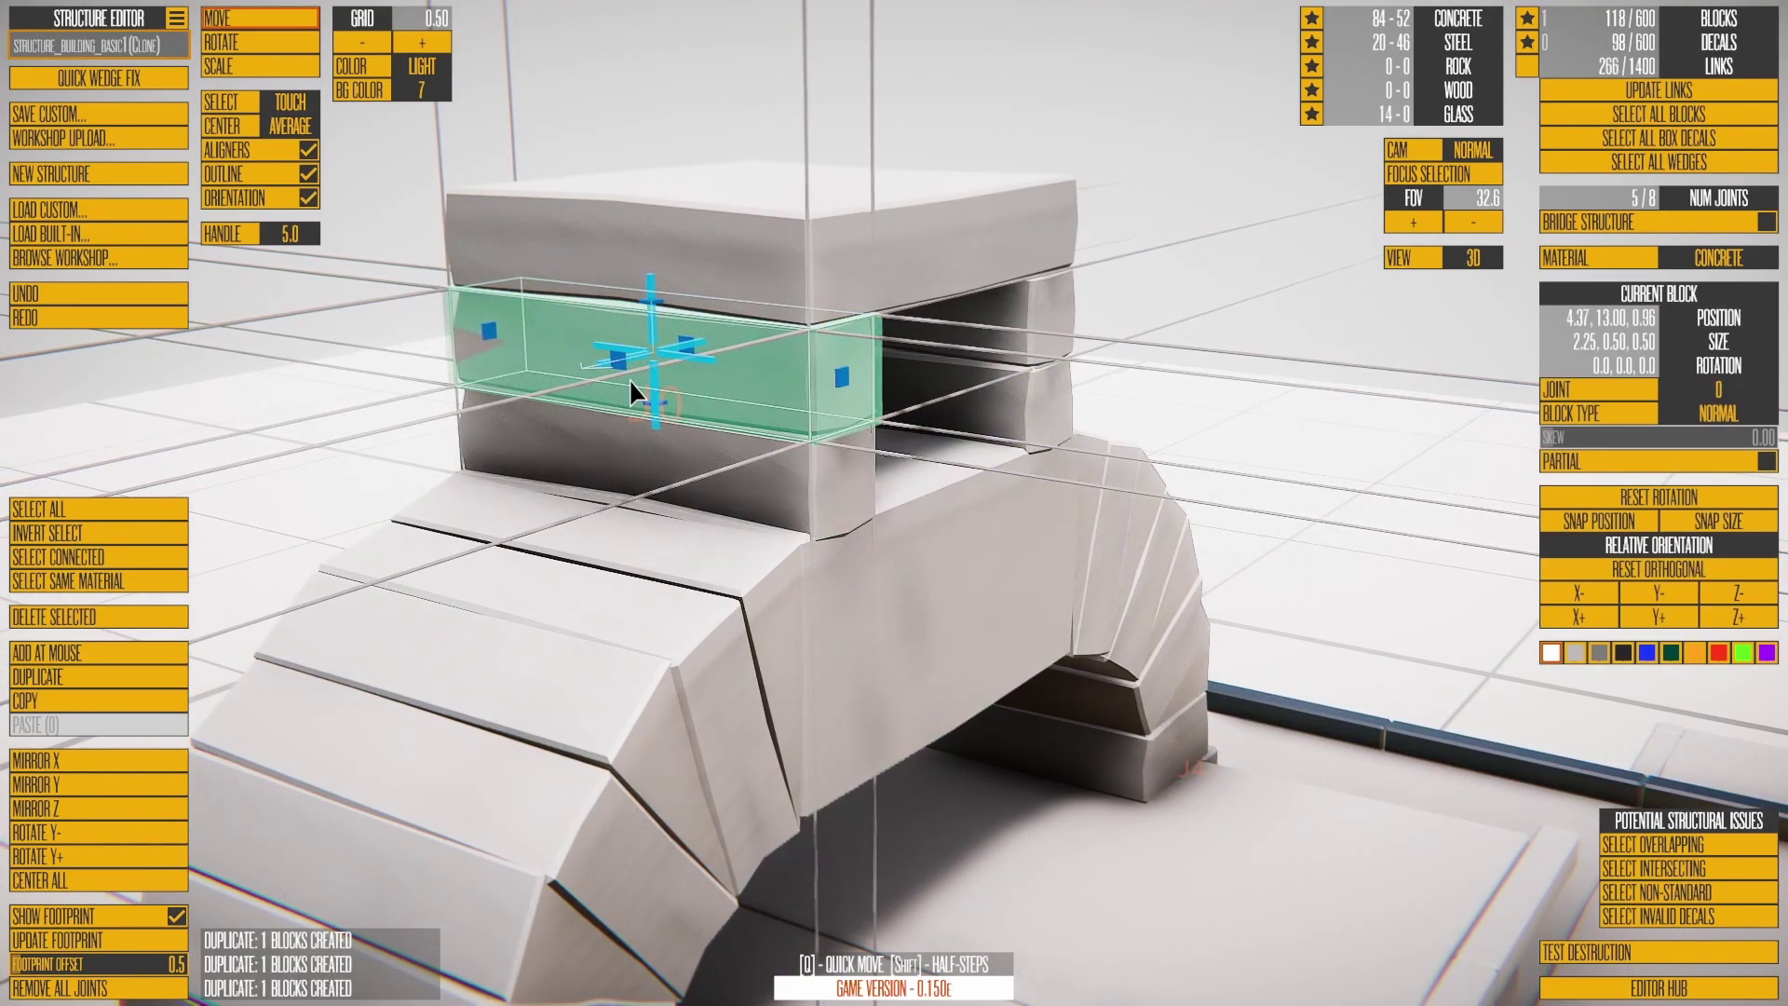
# Step: Add end joints to the two middle blocks of the stack above the arch, setting the second block's joint to 2, and save the structure
pyautogui.moveTo(842, 377); pyautogui.dragTo(940, 372)
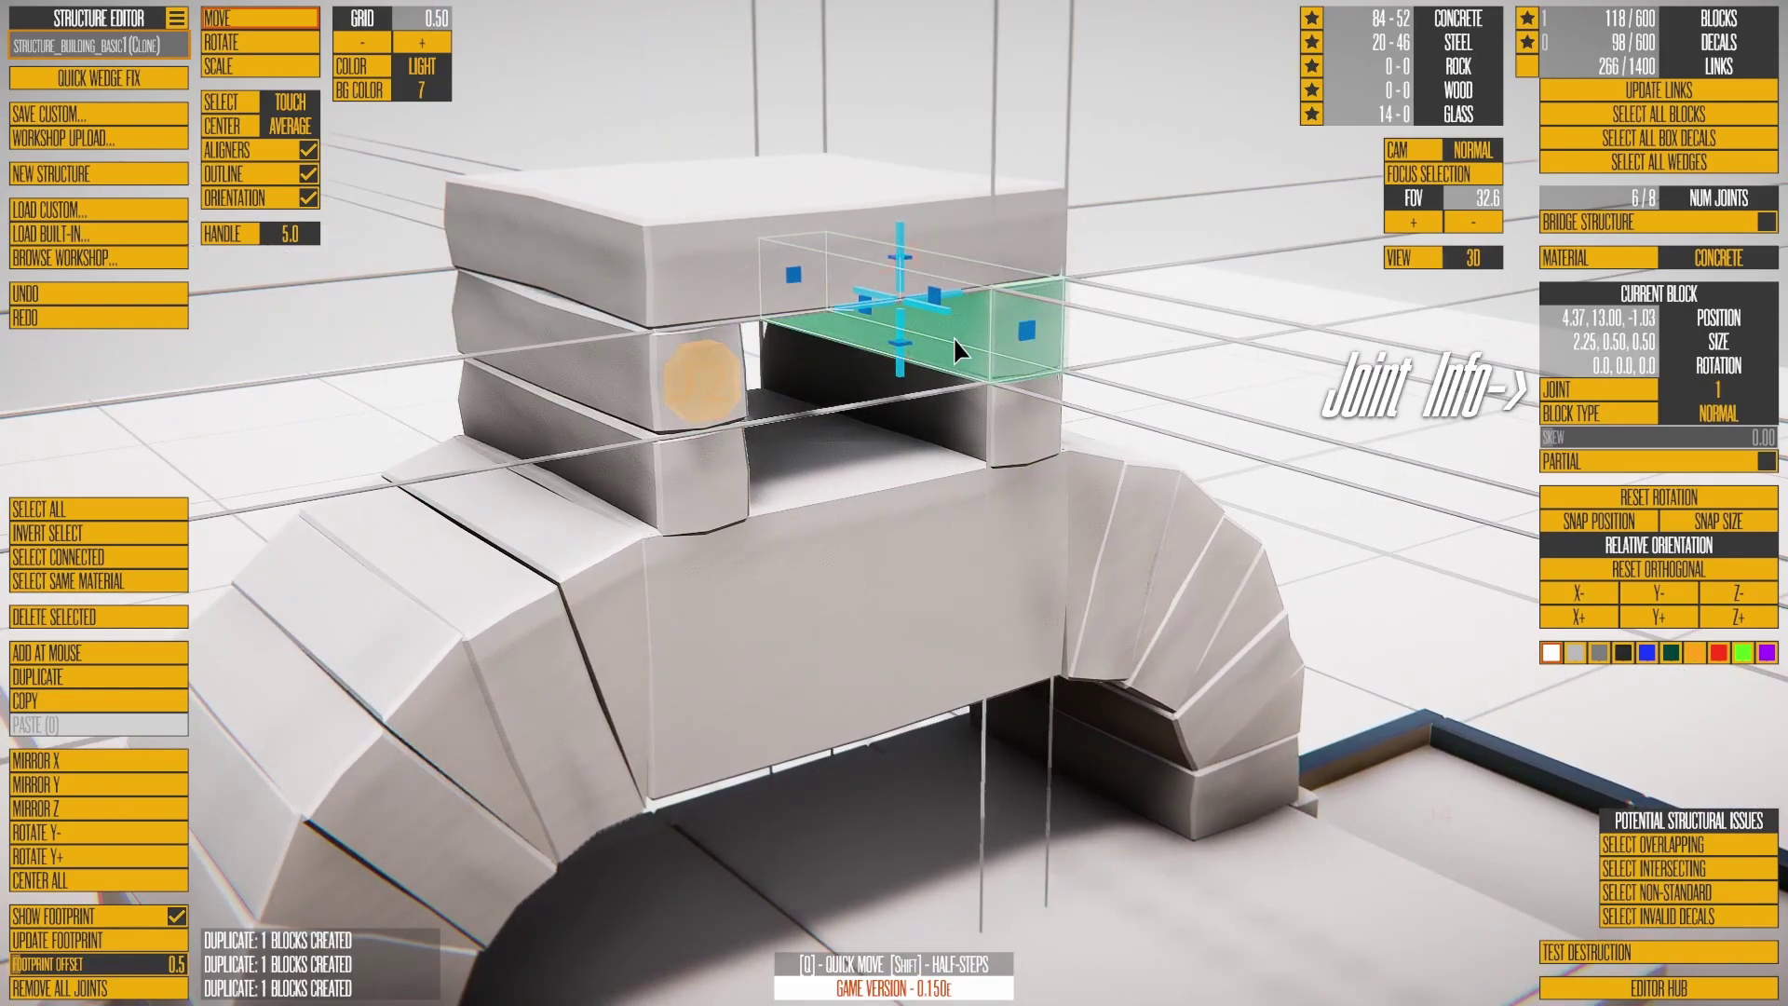
pyautogui.press('j')
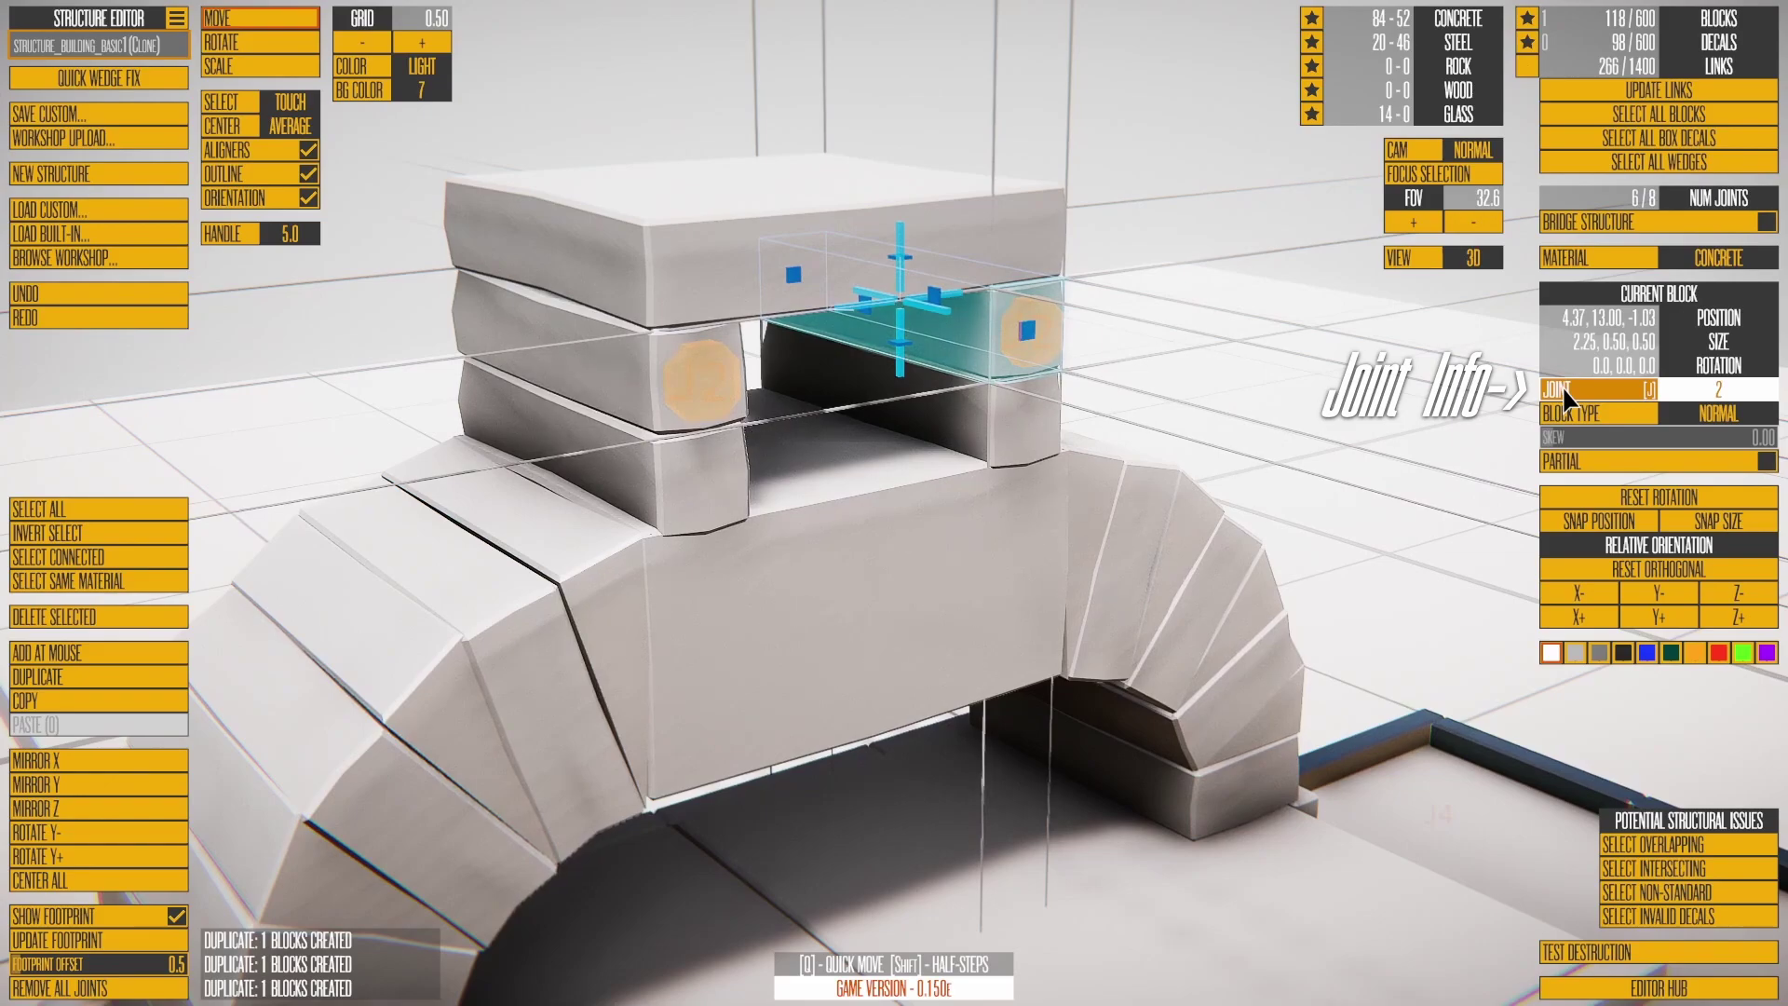
pyautogui.moveTo(919, 386); pyautogui.dragTo(1027, 438, button='right')
pyautogui.scroll(-5, 1058, 364)
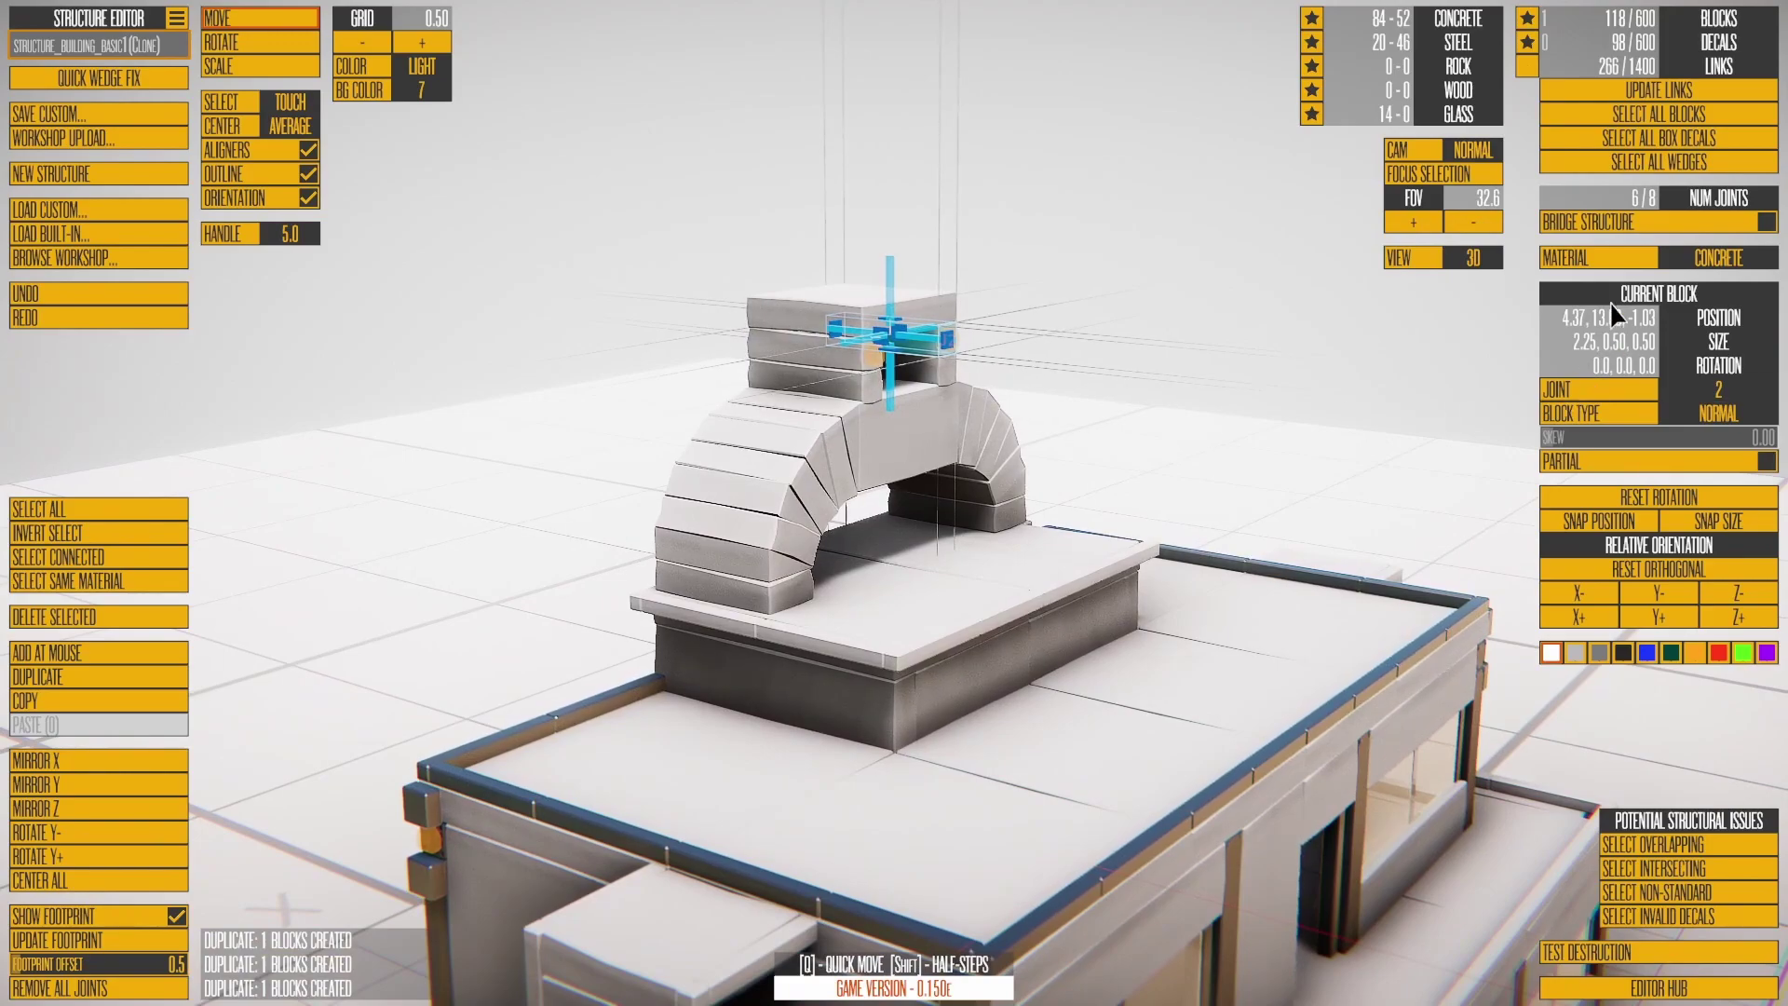
pyautogui.scroll(3, 1144, 394)
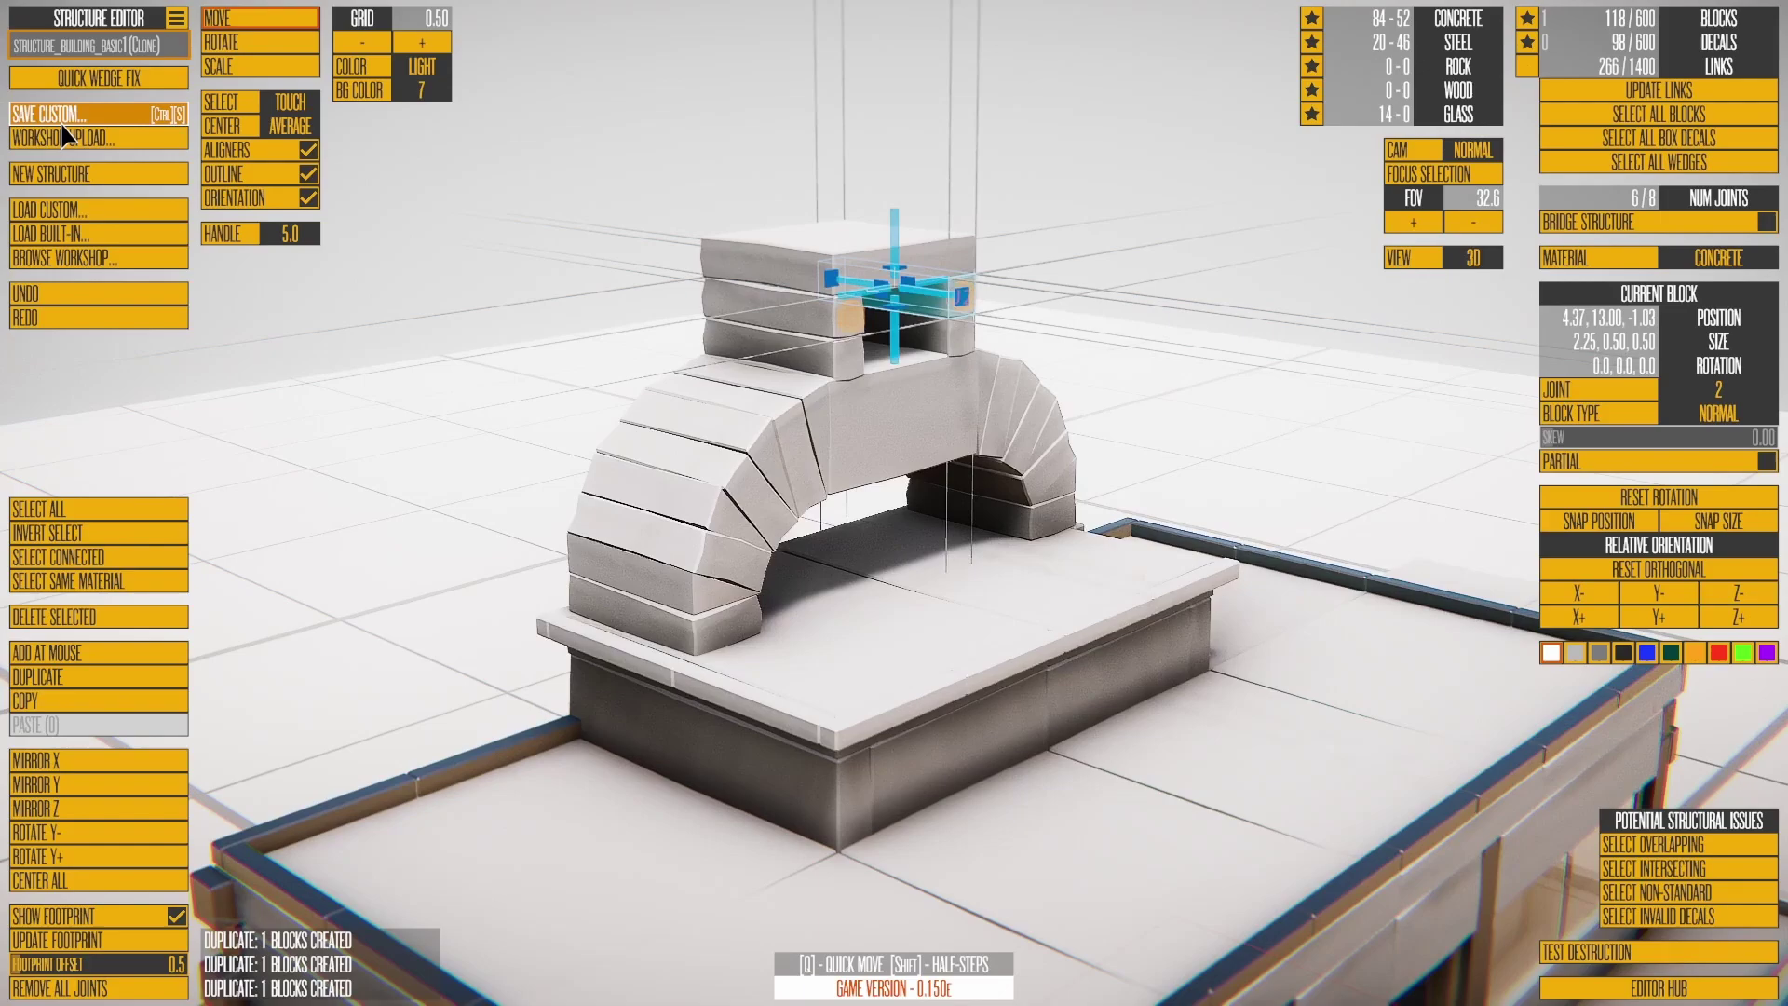
pyautogui.click(61, 114)
pyautogui.moveTo(1064, 198); pyautogui.dragTo(1054, 271, button='right')
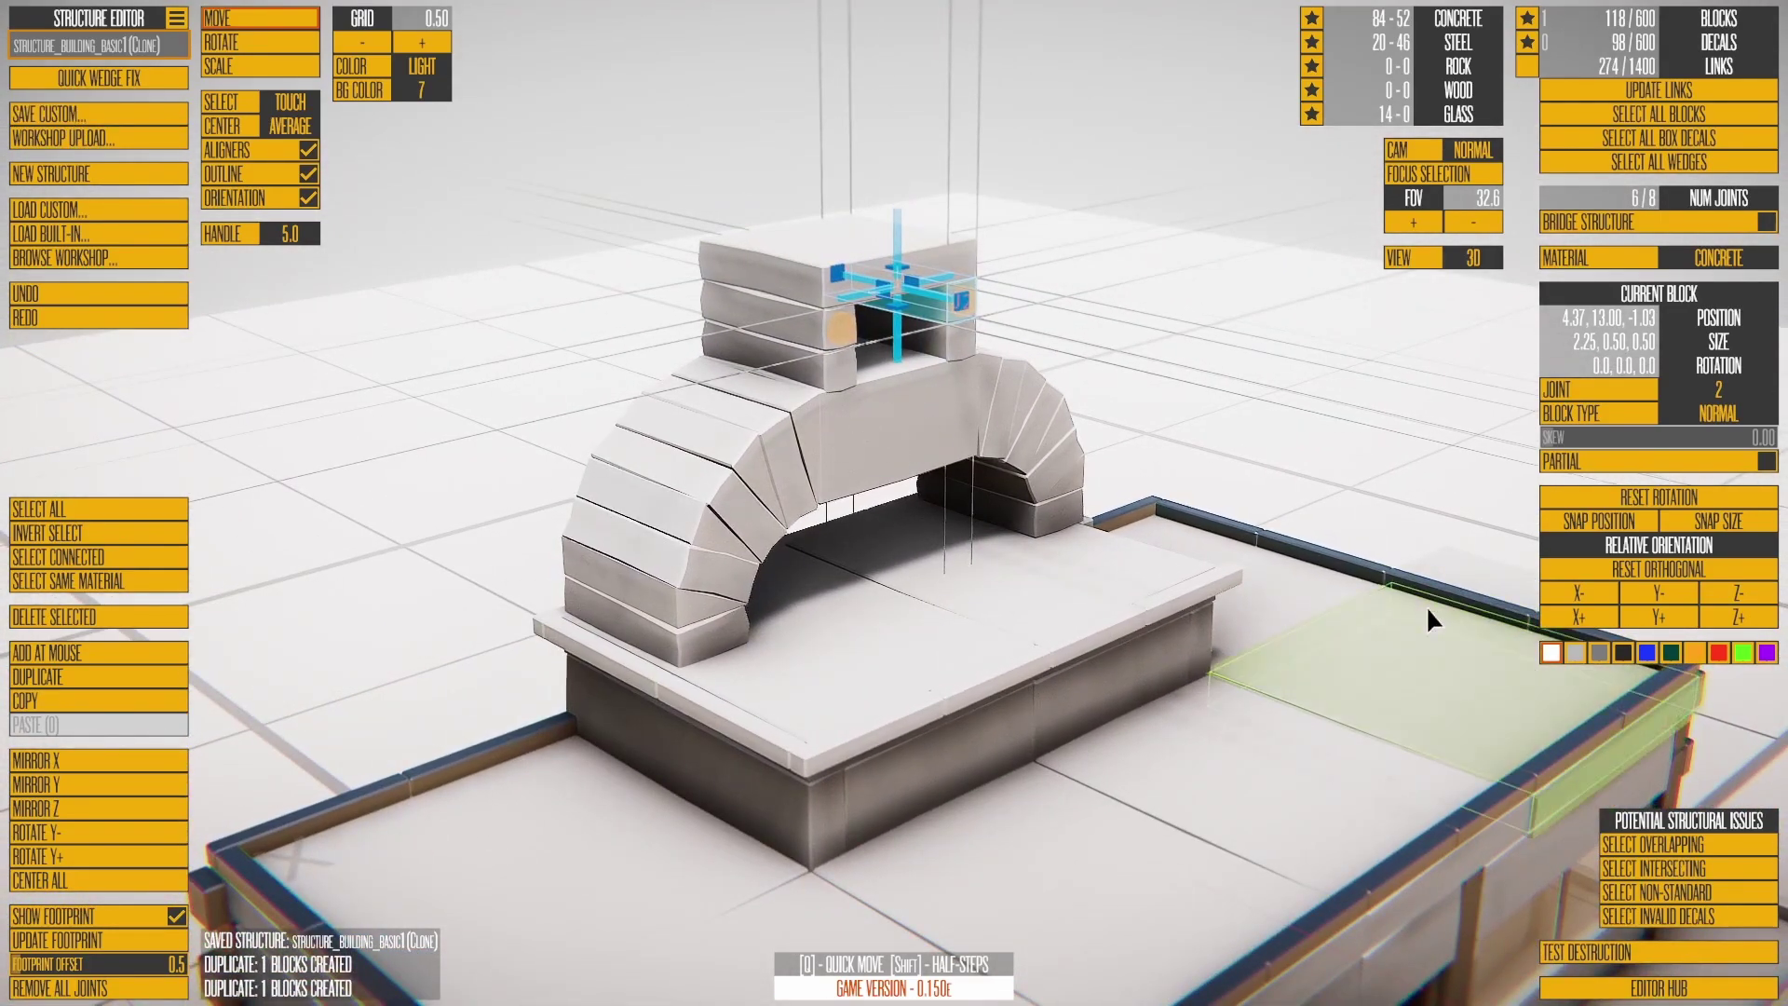
# Step: Test the building's destruction by creating explosions on it, and end the test
pyautogui.press('t')
pyautogui.click(809, 412)
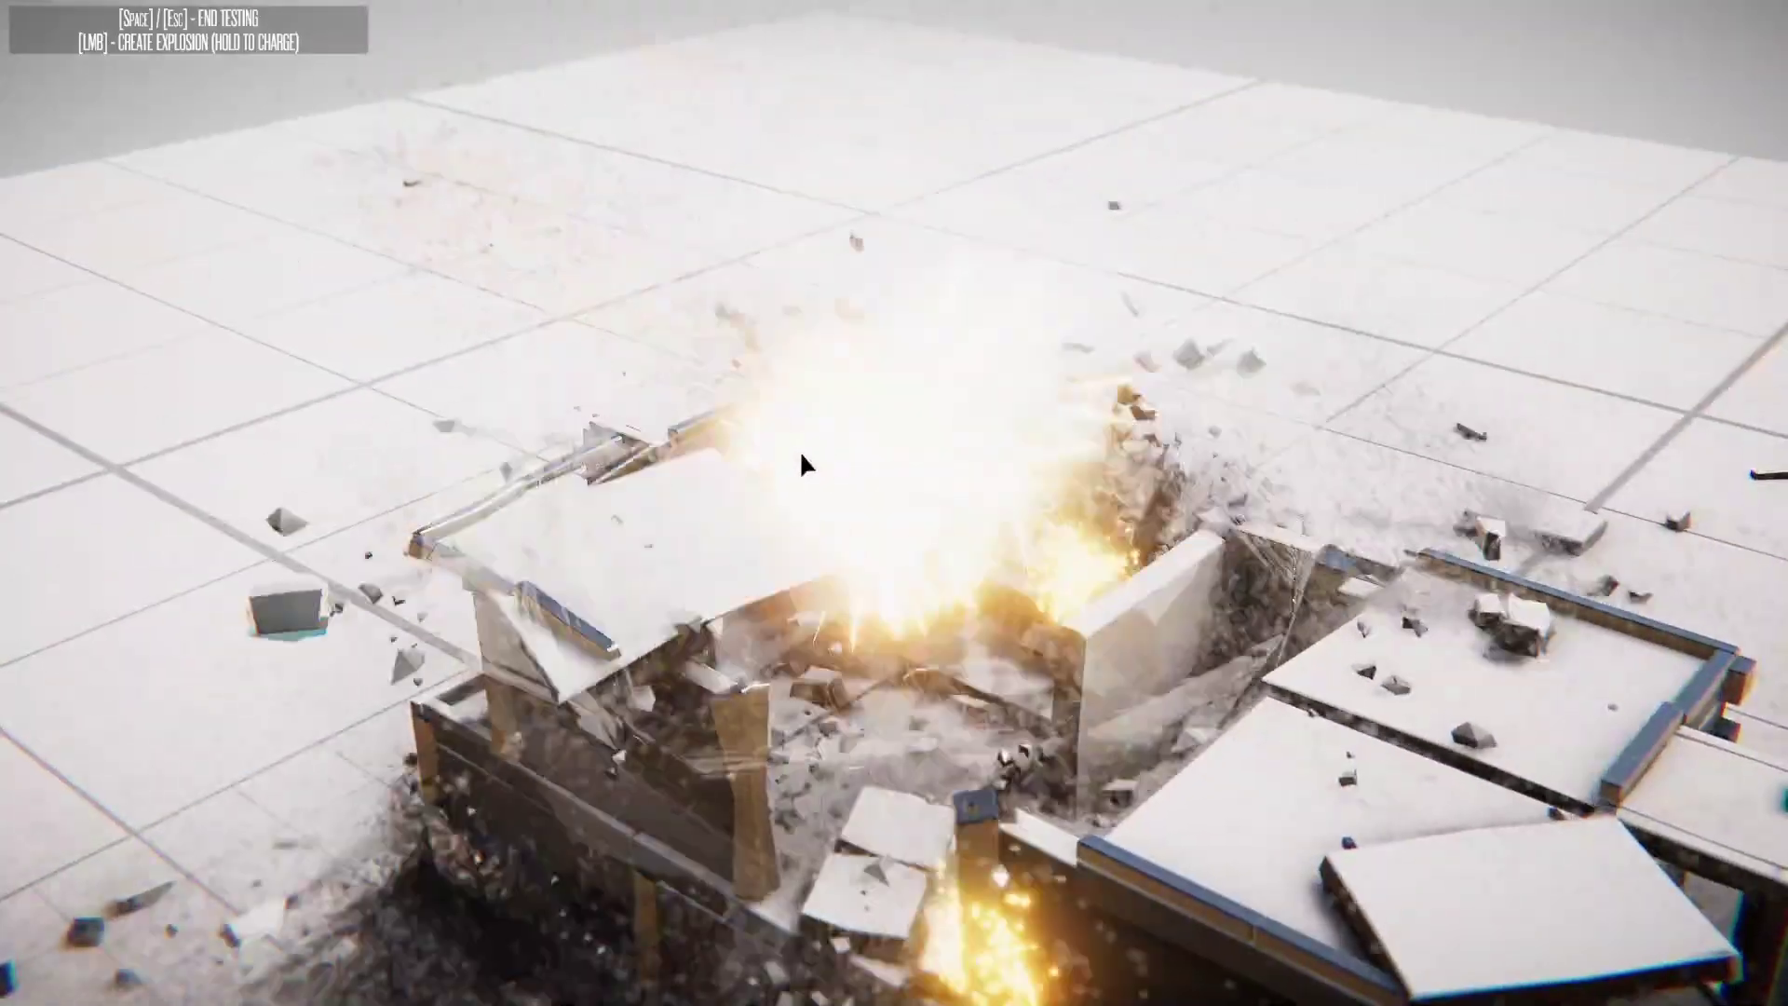
pyautogui.click(868, 534)
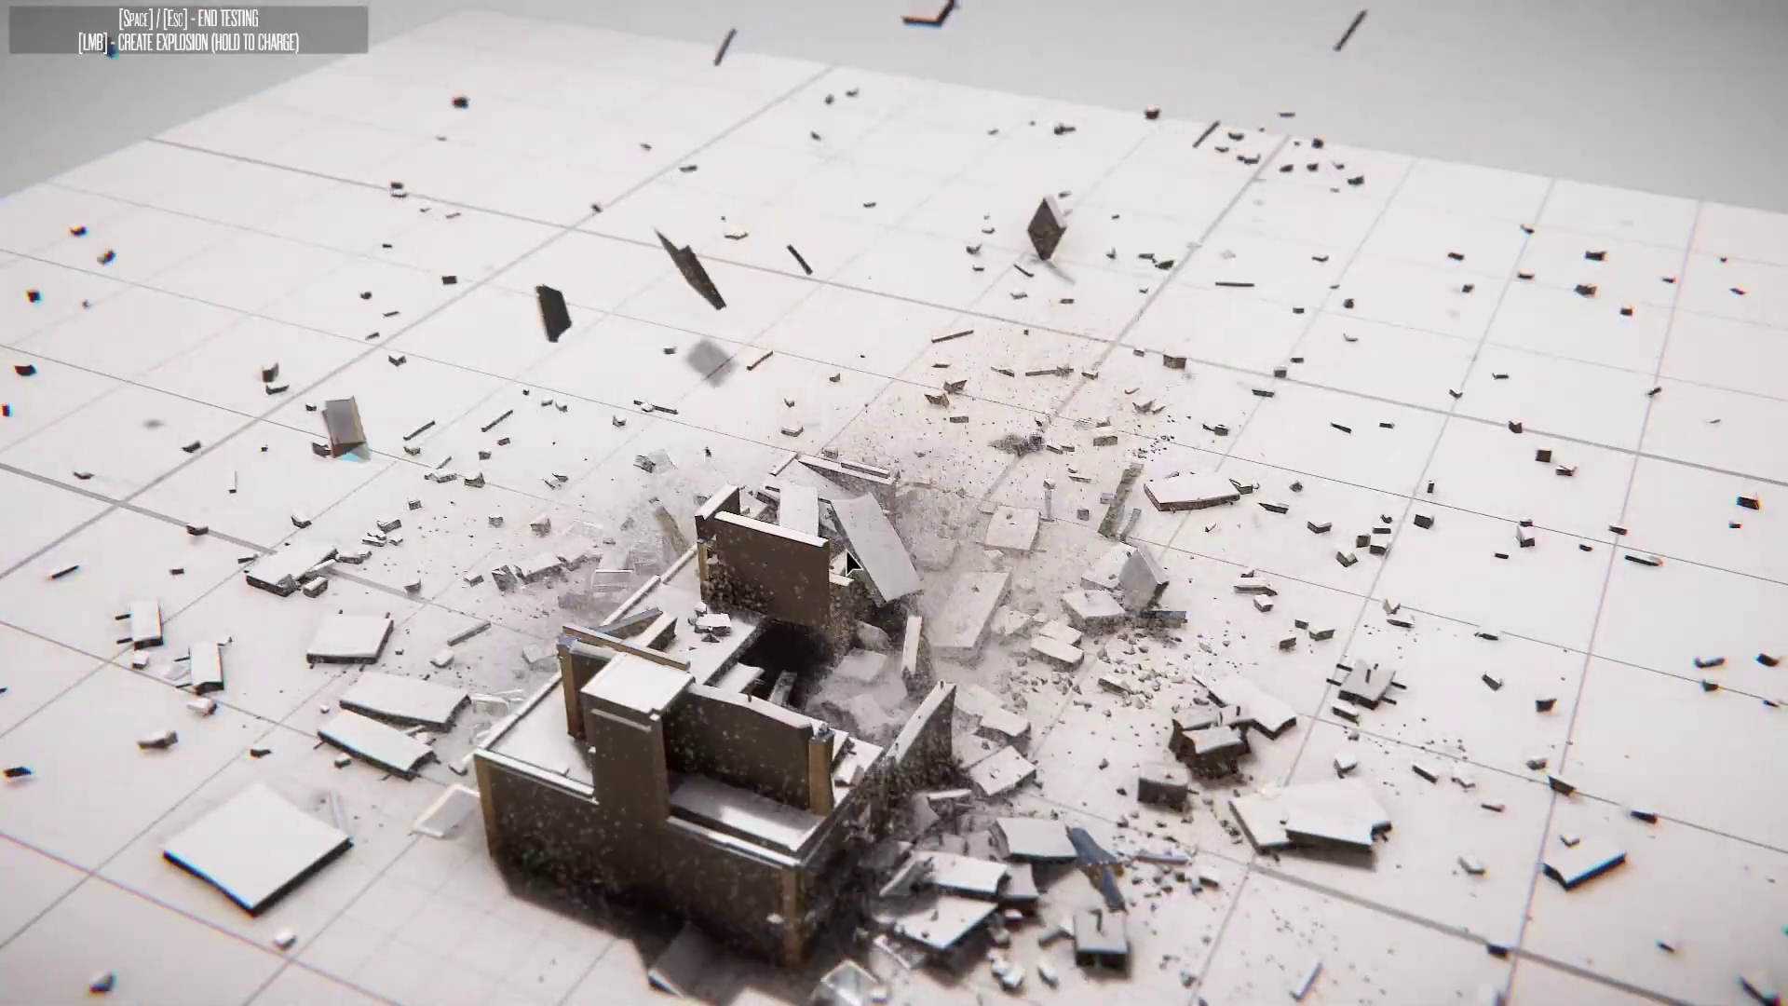
pyautogui.press('Escape')
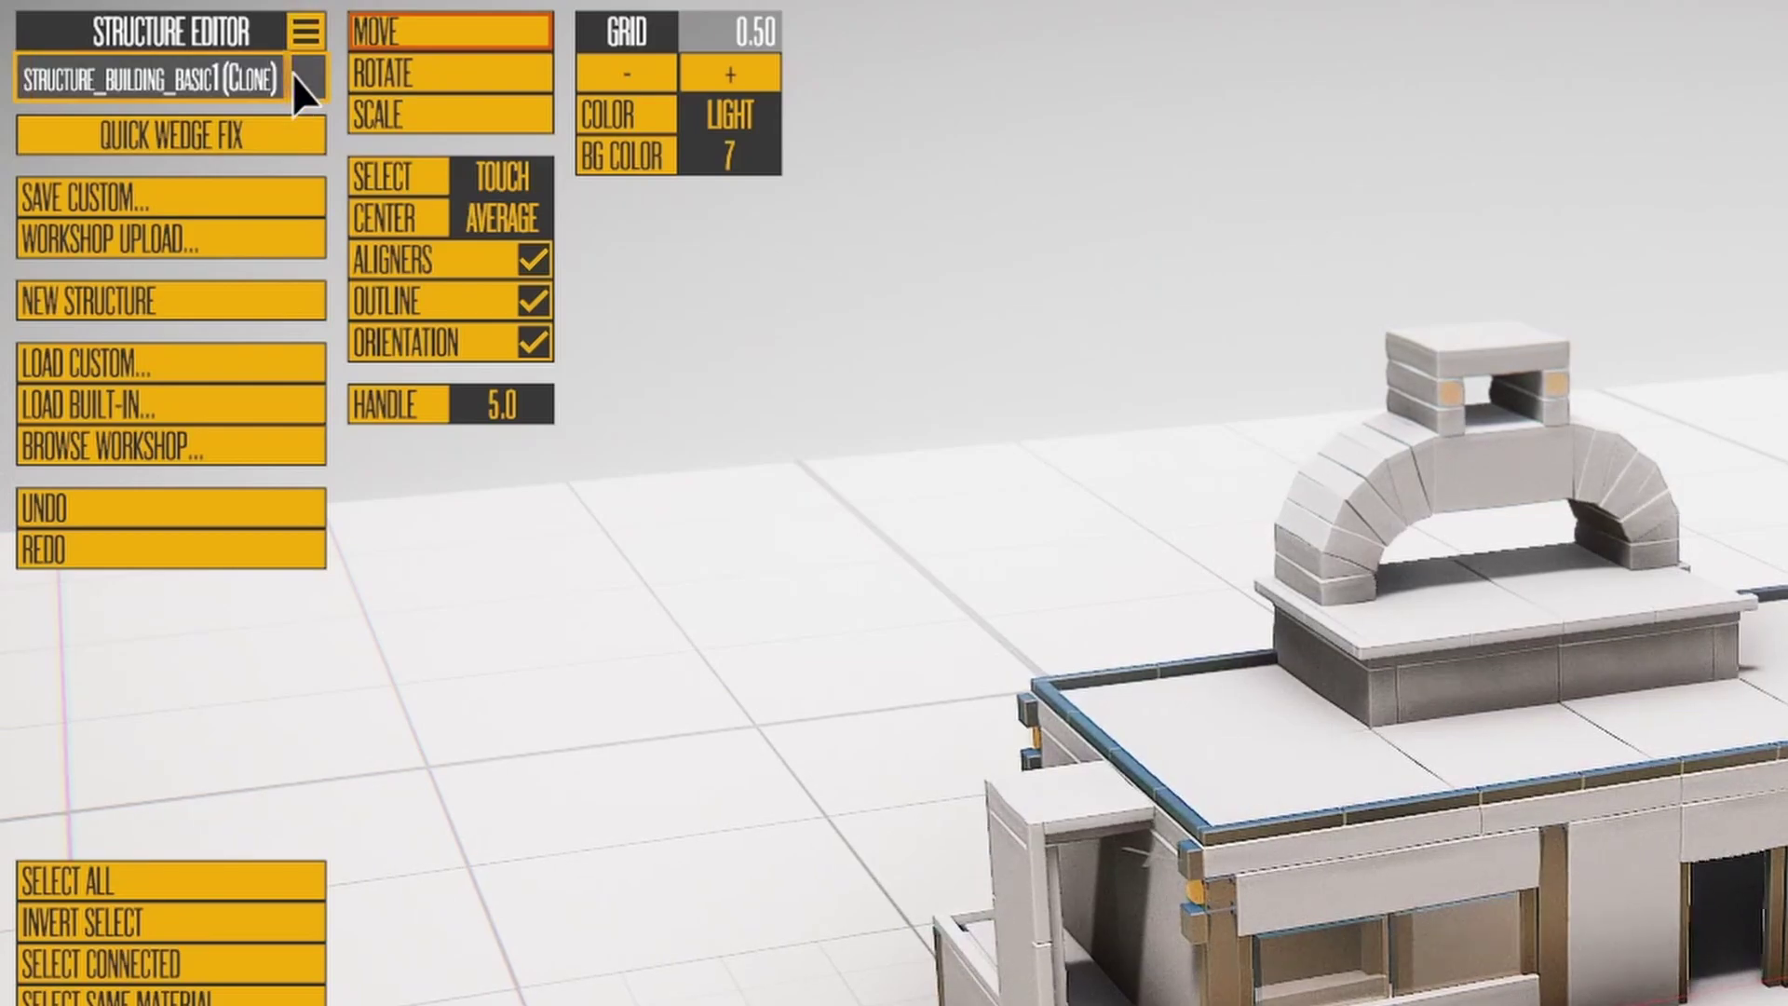
# Step: Rename the structure as Structure_Tutorial_Test
pyautogui.press('BackSpace')
pyautogui.press('BackSpace')
pyautogui.press('BackSpace')
pyautogui.press('BackSpace')
pyautogui.press('BackSpace')
pyautogui.press('BackSpace')
pyautogui.press('BackSpace')
pyautogui.press('BackSpace')
pyautogui.press('BackSpace')
pyautogui.press('BackSpace')
pyautogui.press('BackSpace')
pyautogui.press('BackSpace')
pyautogui.press('BackSpace')
pyautogui.press('BackSpace')
pyautogui.press('BackSpace')
pyautogui.press('BackSpace')
pyautogui.press('BackSpace')
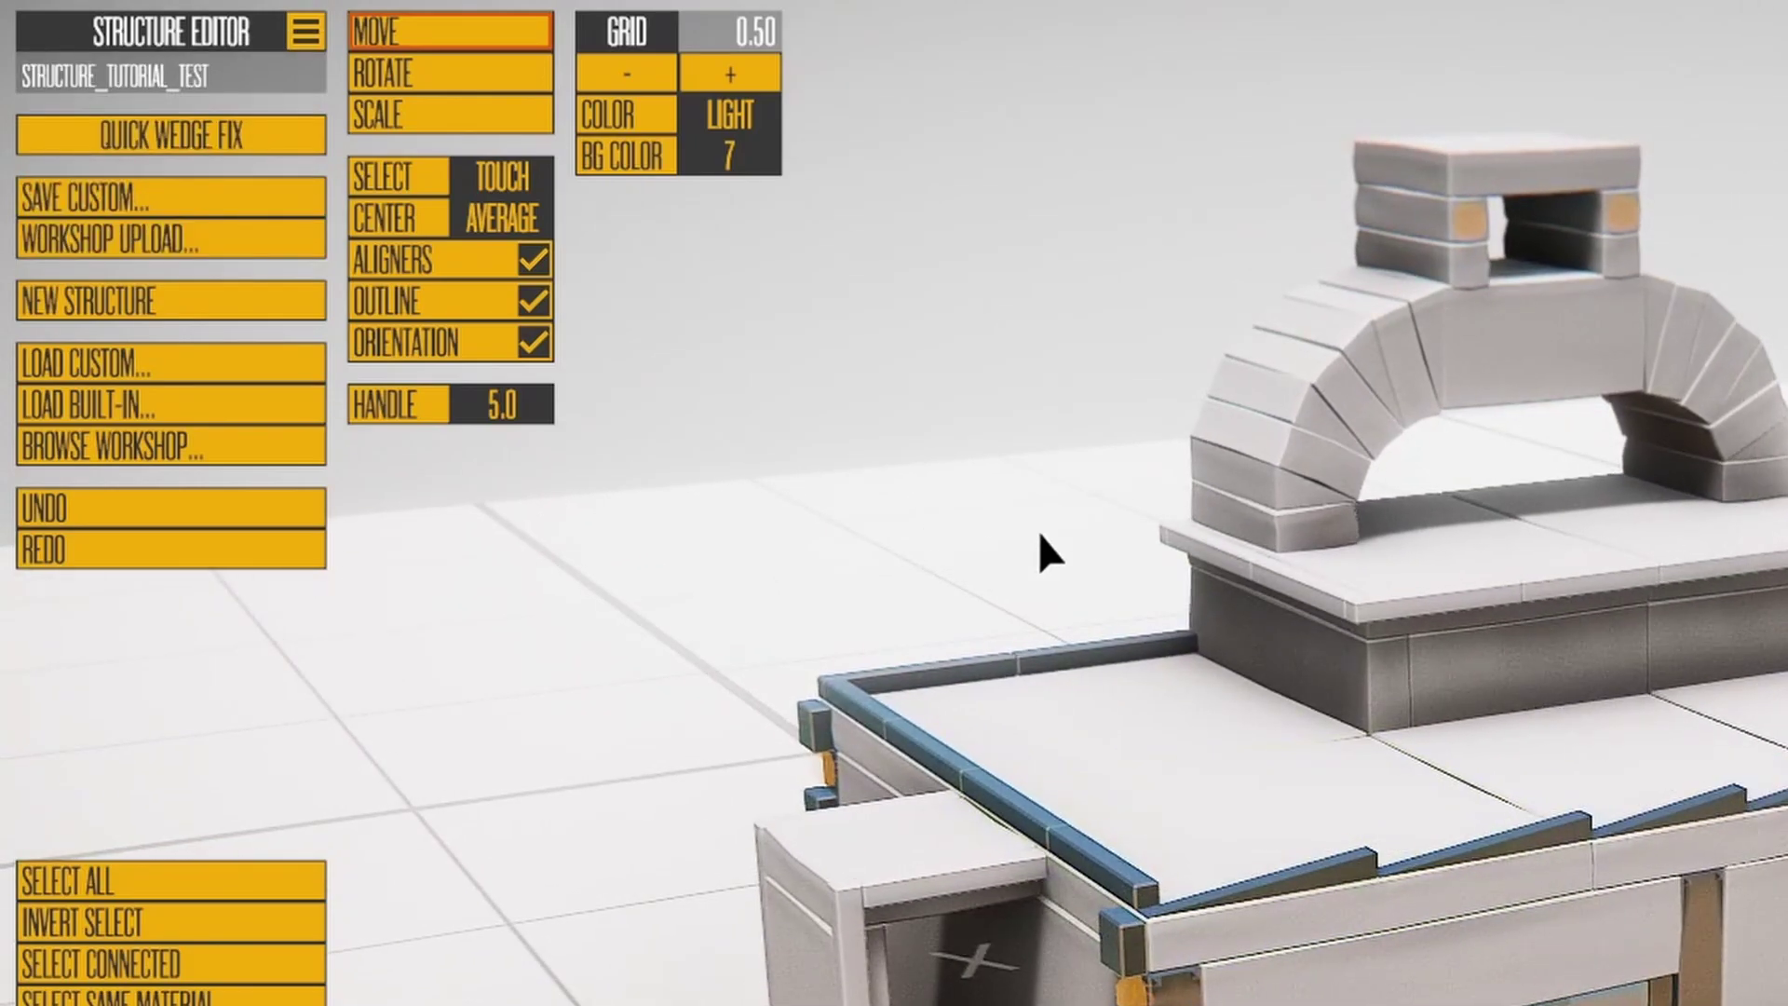
# Step: Run the quick wedge fix on the structure and clear the block selection
pyautogui.click(144, 136)
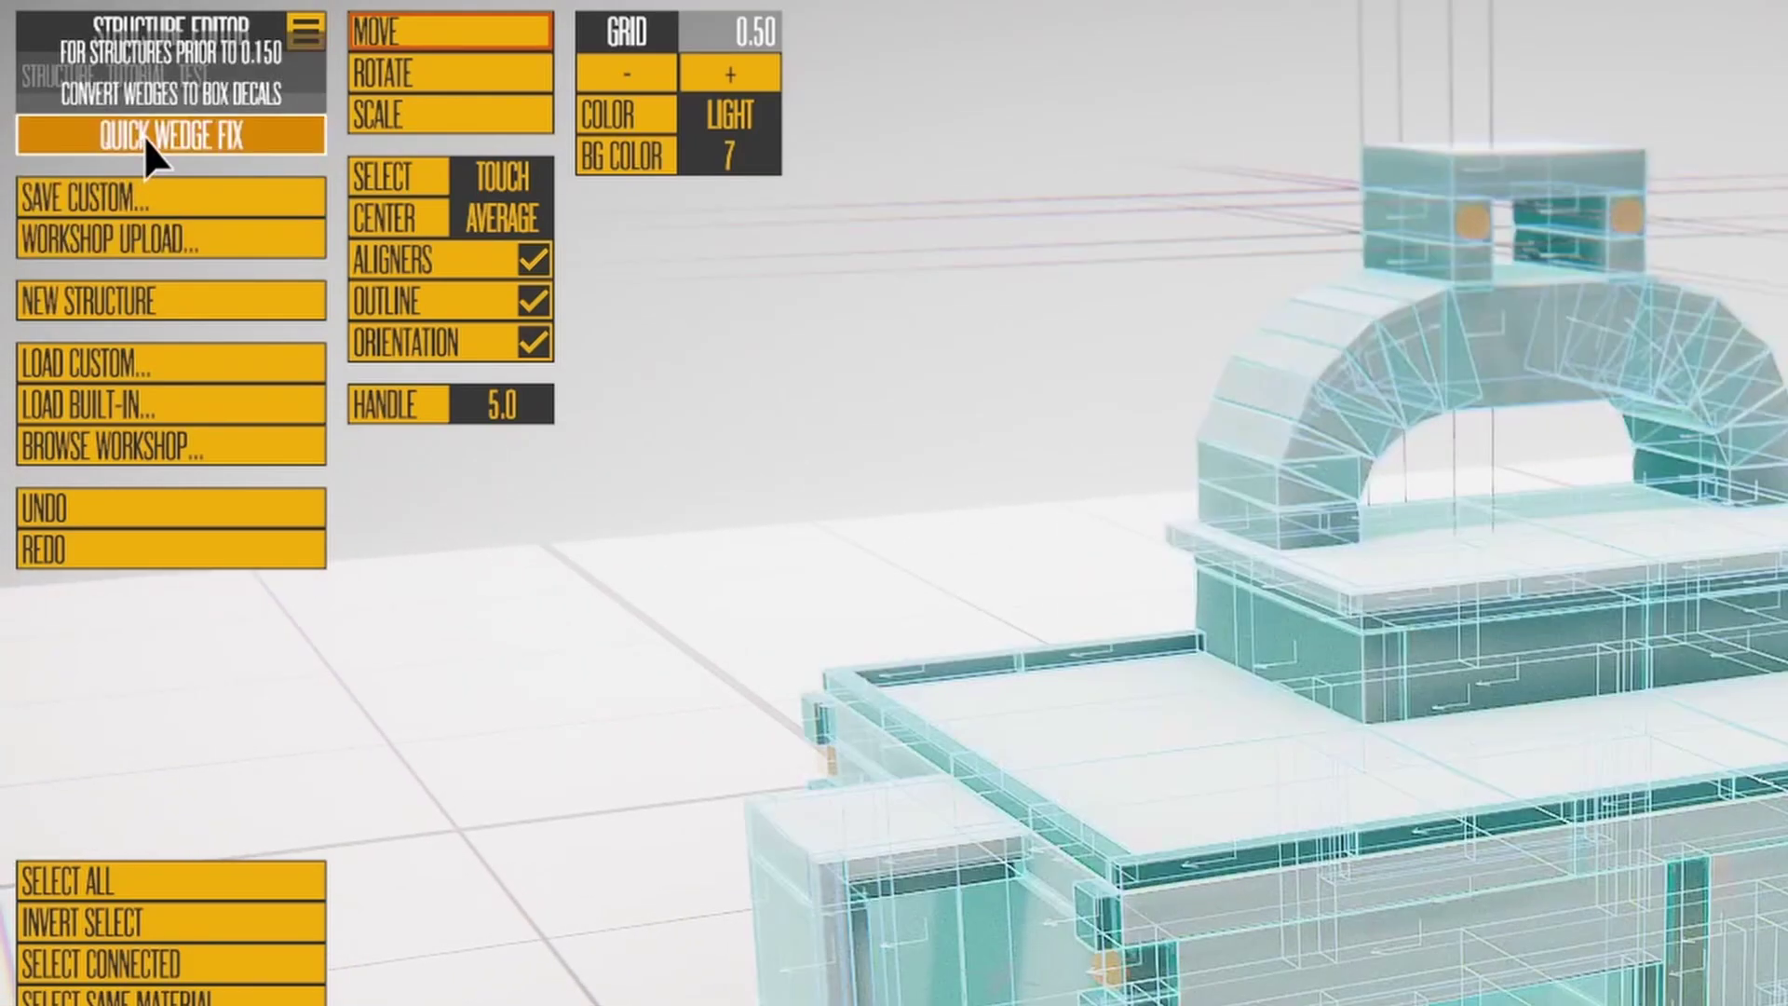
pyautogui.click(1124, 396)
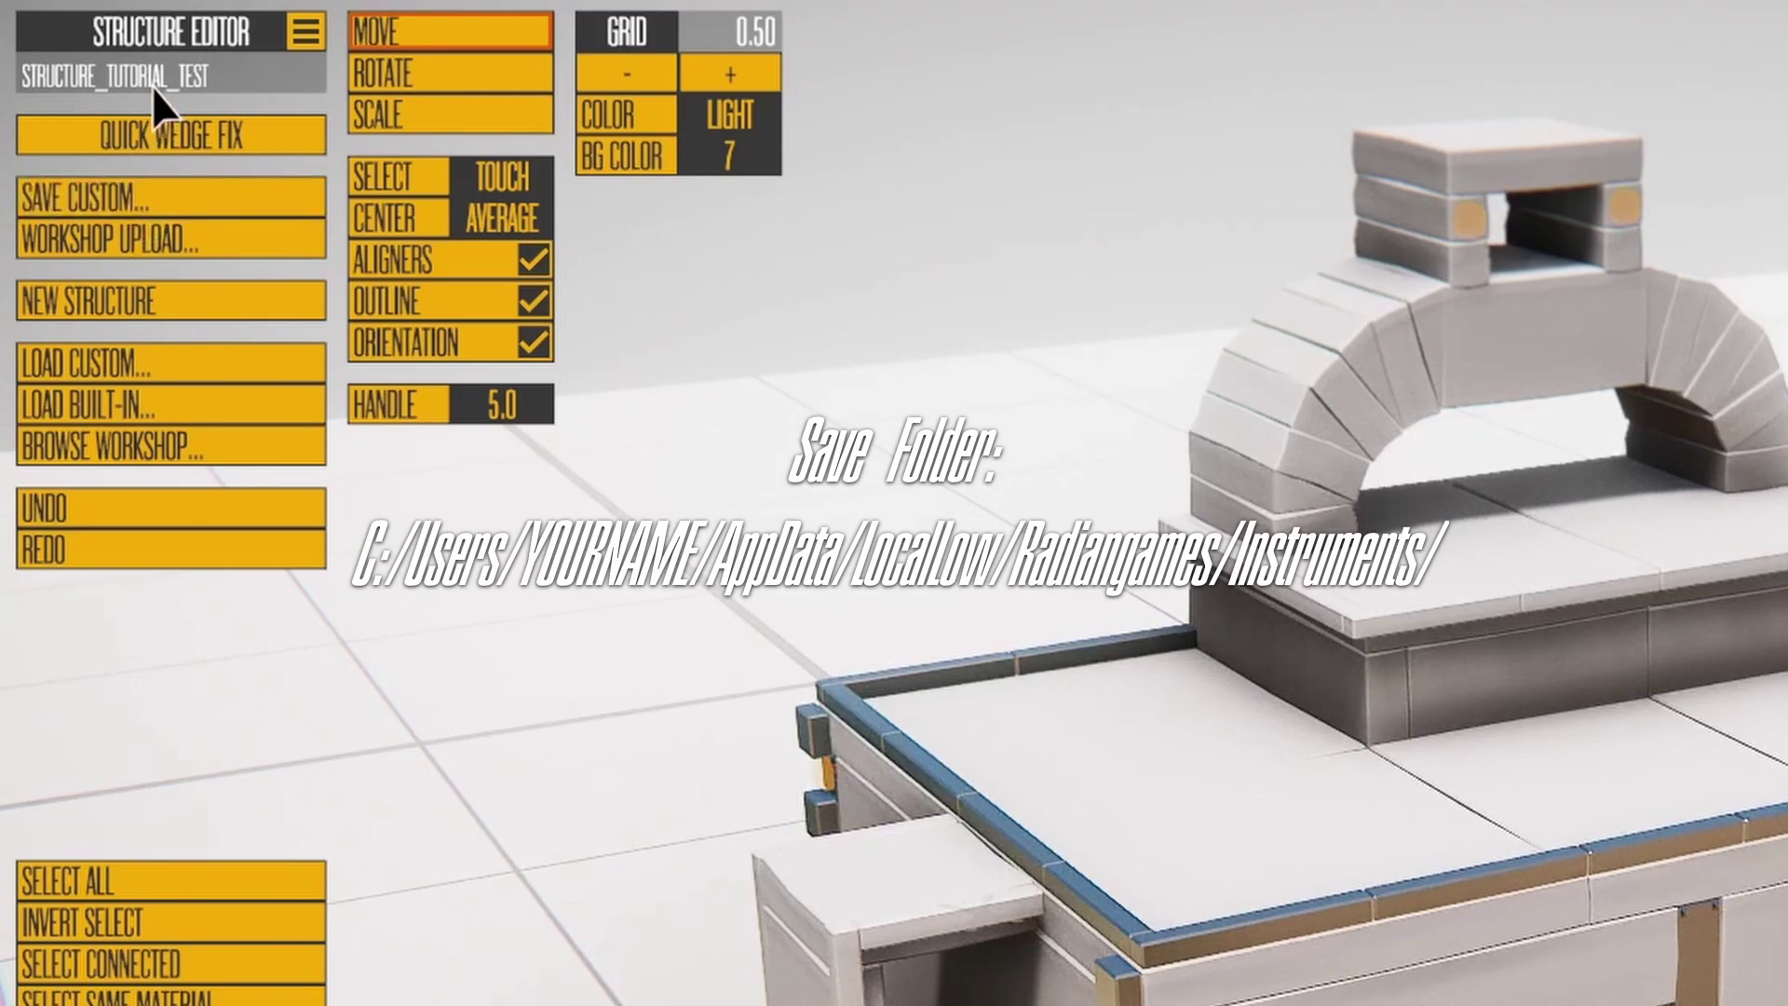
# Step: Open the workshop upload for the structure and tag it as Flight and Combat
pyautogui.click(119, 238)
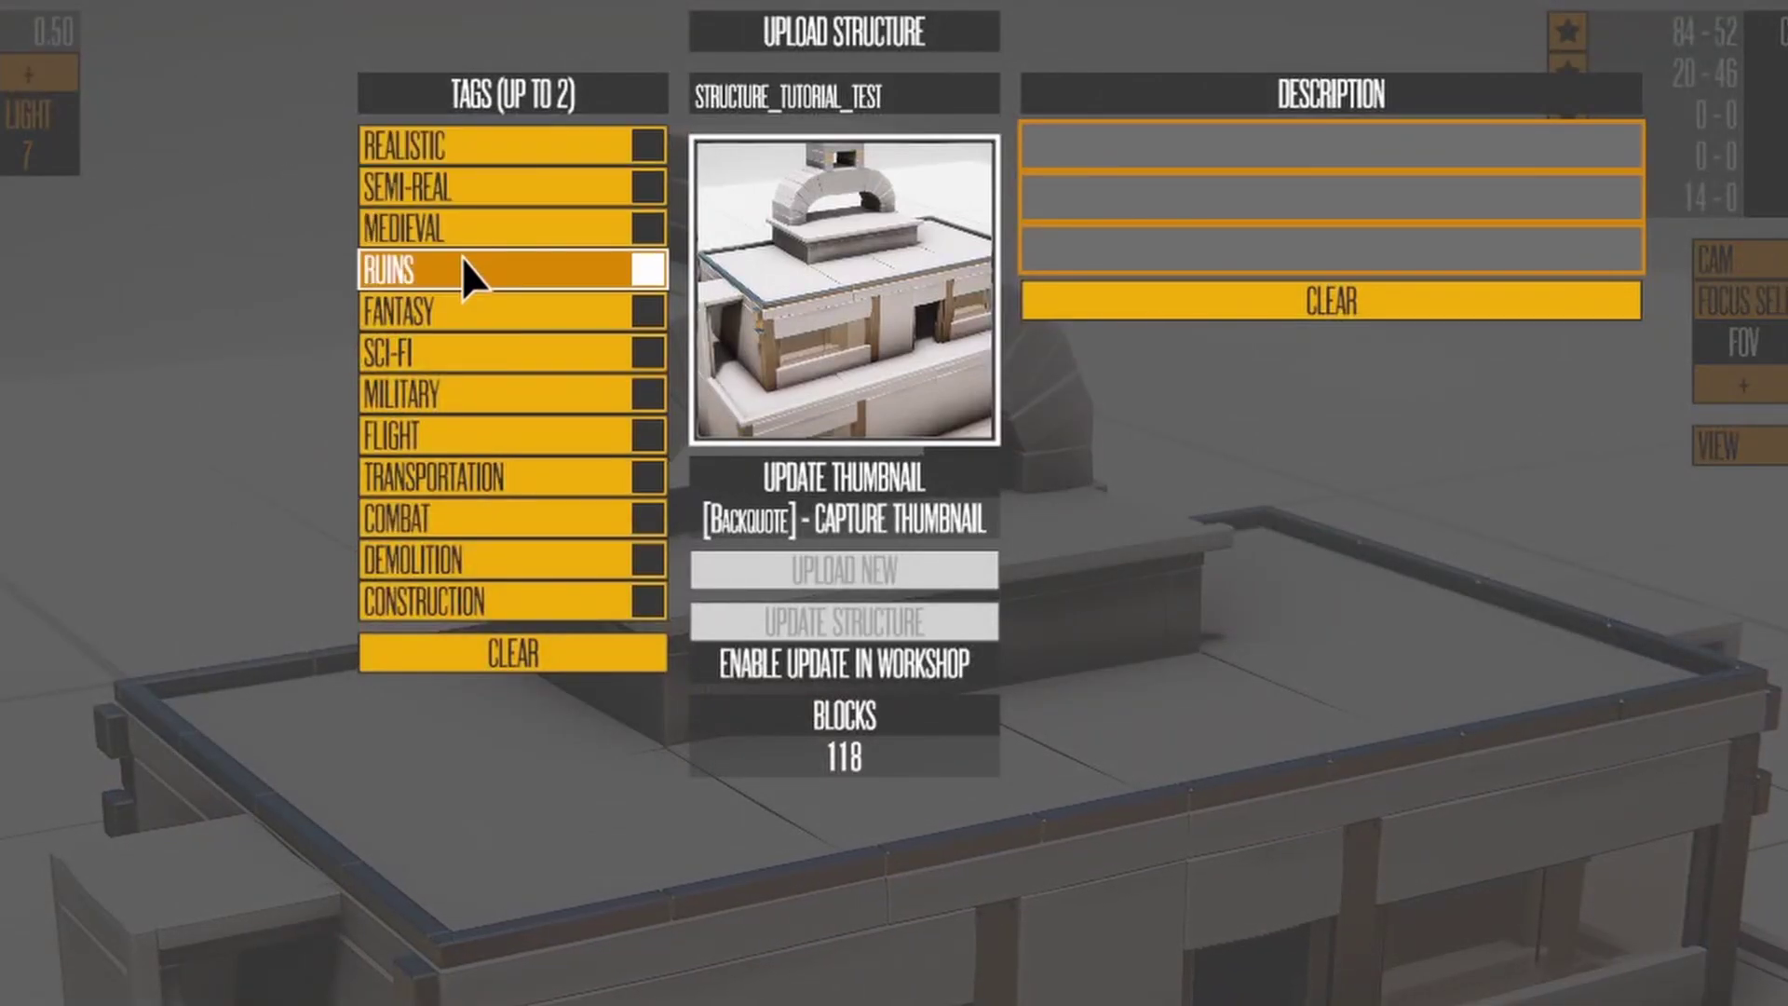
pyautogui.click(460, 437)
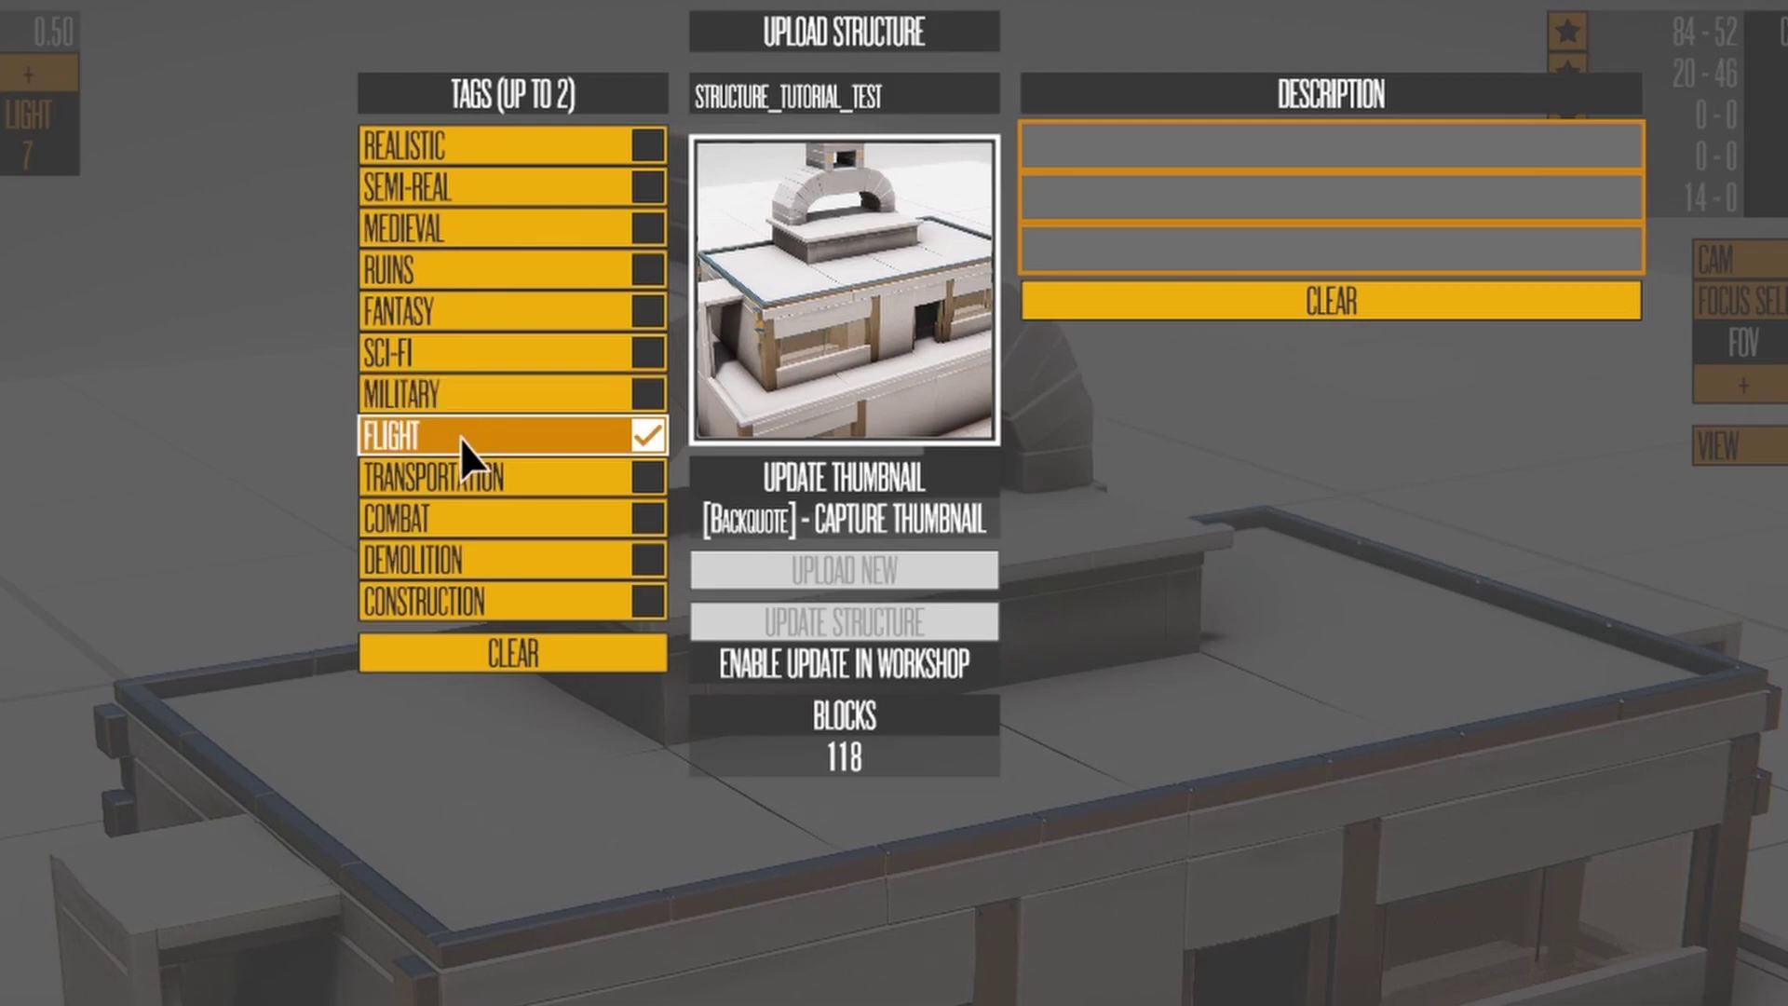
pyautogui.click(443, 525)
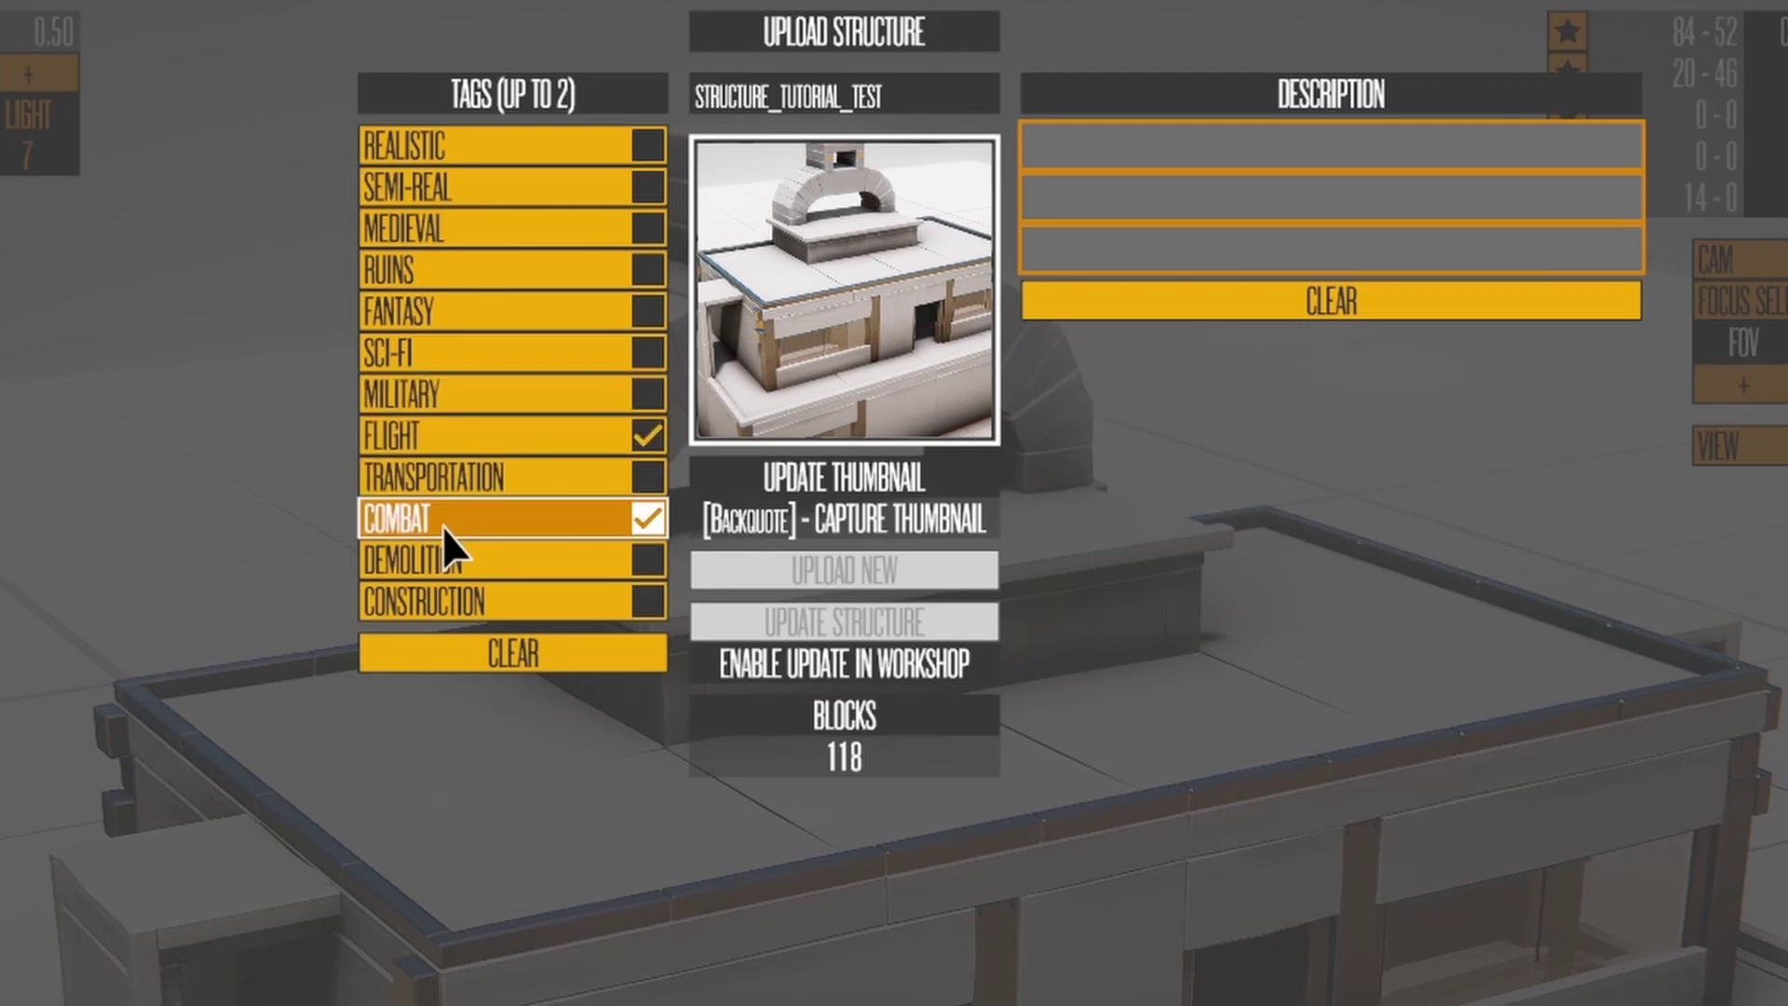
# Step: Replace the Flight and Combat tags with Demolition and enter the description "Tutorial Test Structure"
pyautogui.click(444, 527)
pyautogui.click(444, 430)
pyautogui.click(460, 570)
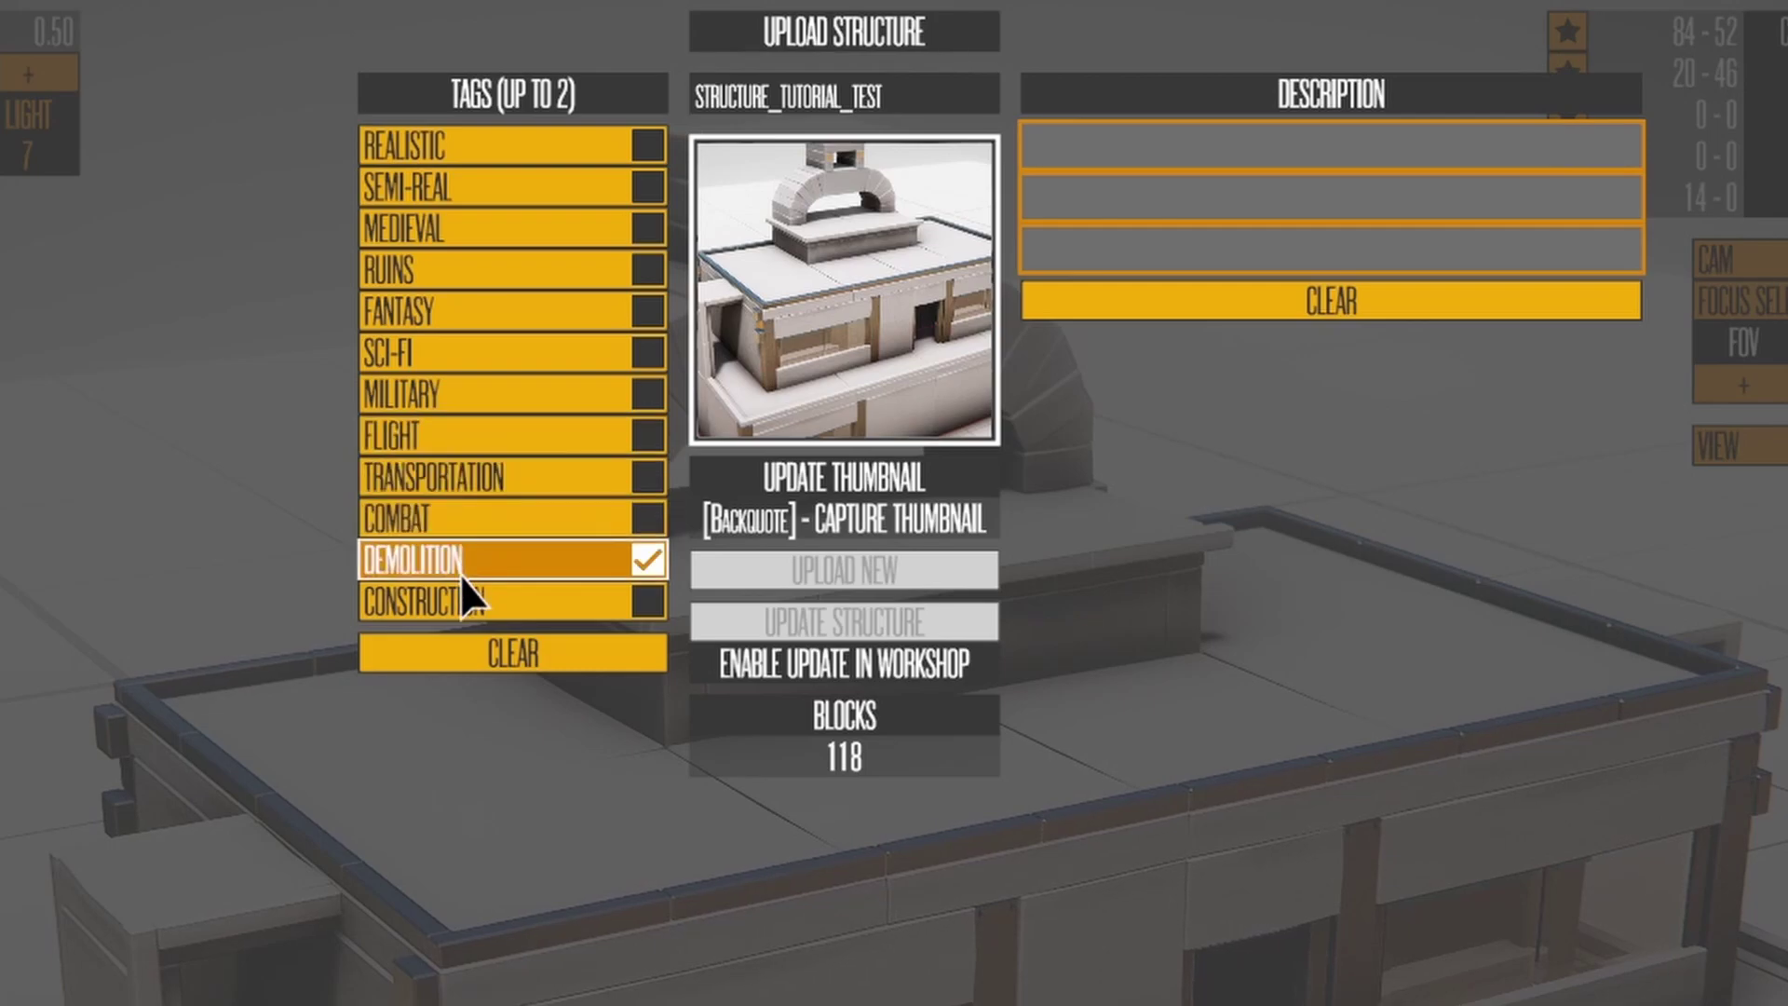
pyautogui.click(1187, 151)
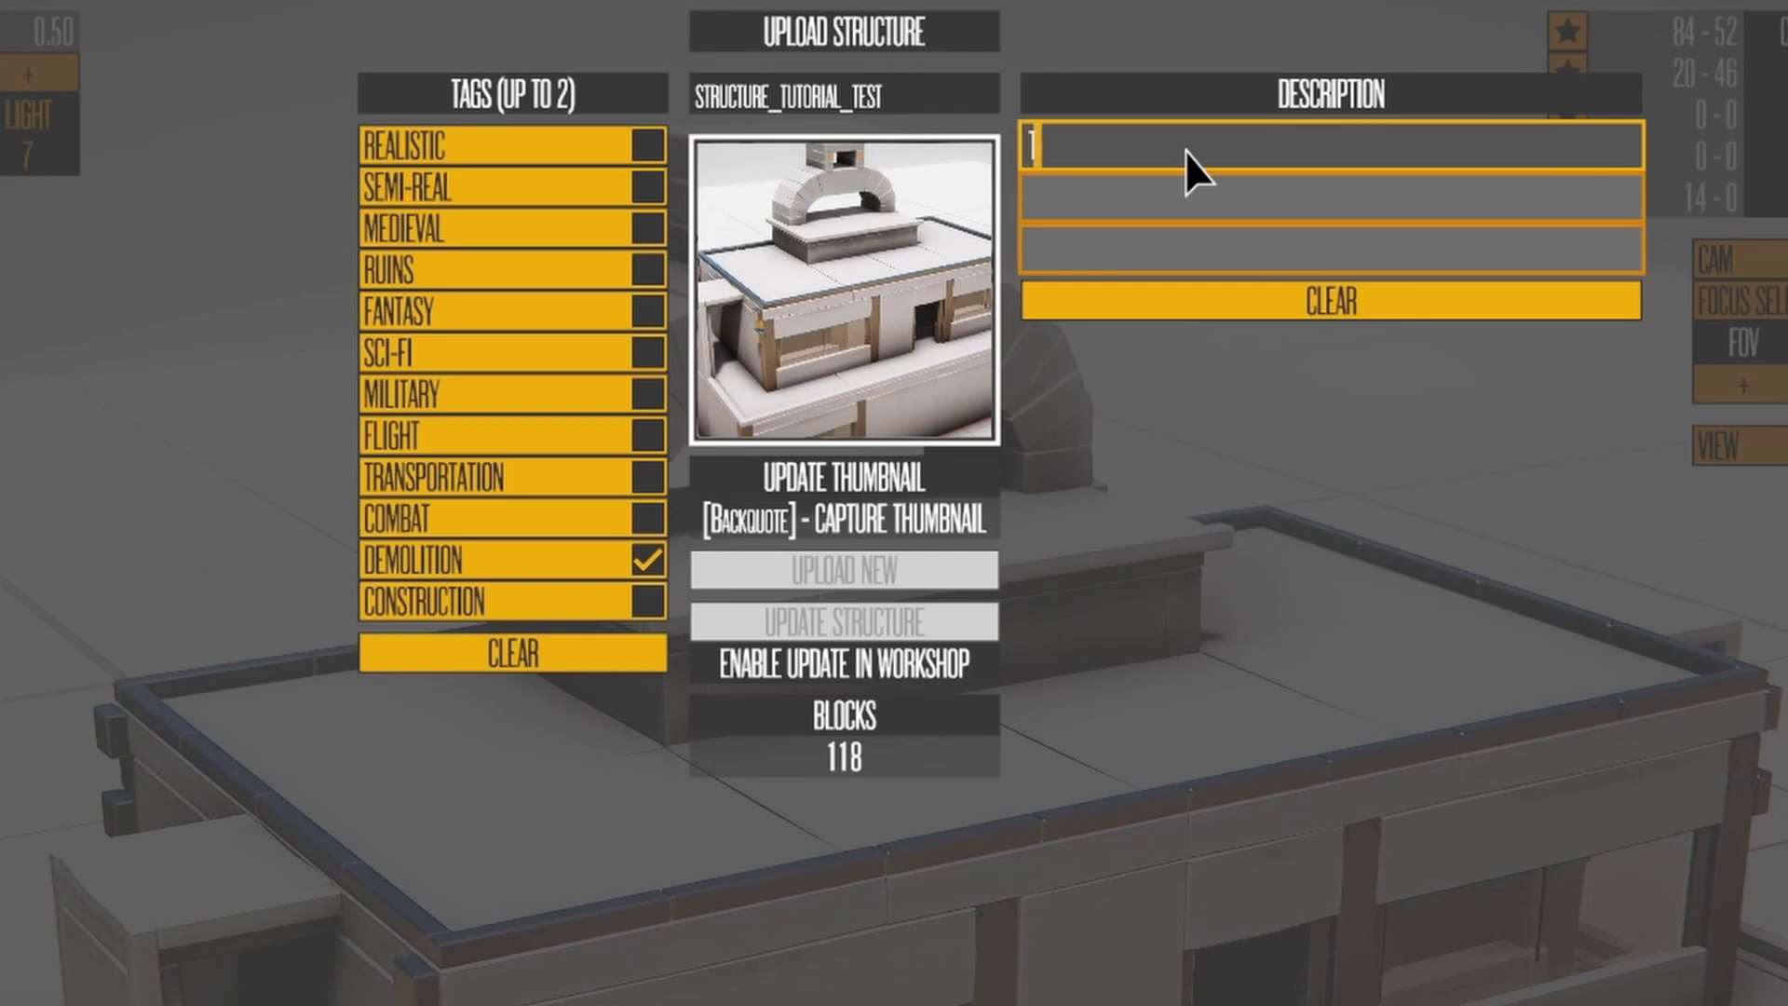
pyautogui.write('Tutorial Test Structure')
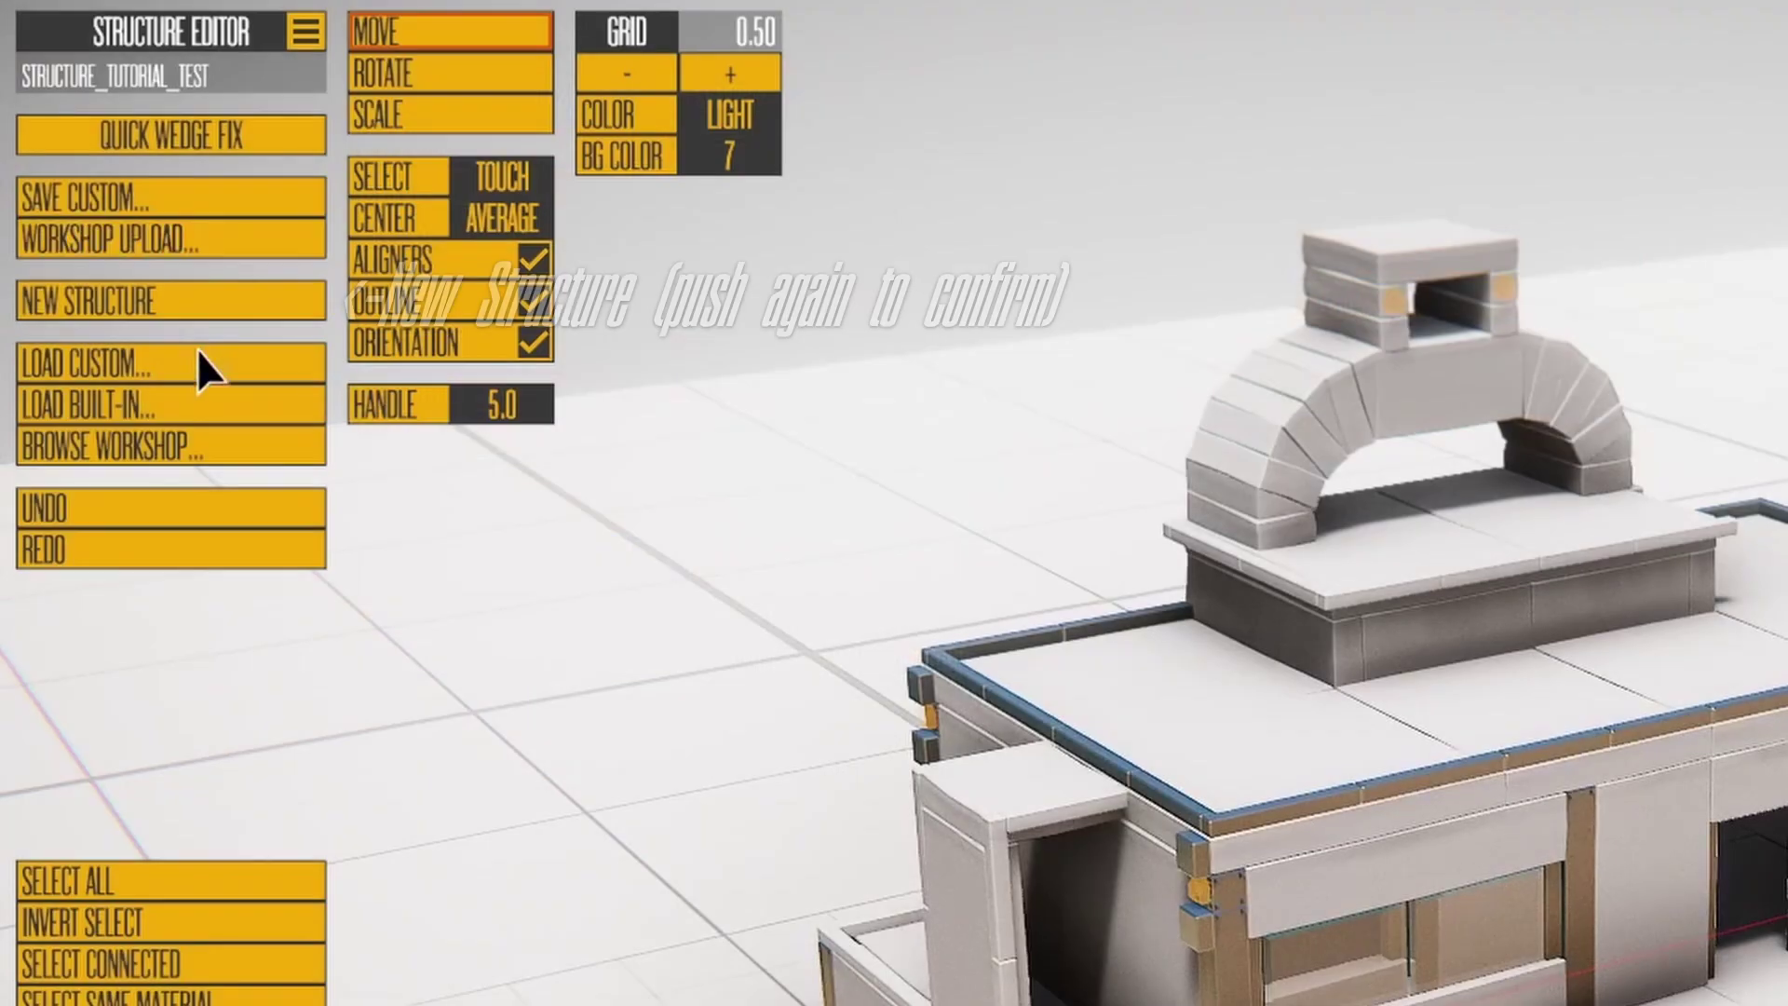
# Step: Start a new empty structure, confirming the reset, and choose a saved structure from the custom structures
pyautogui.click(185, 299)
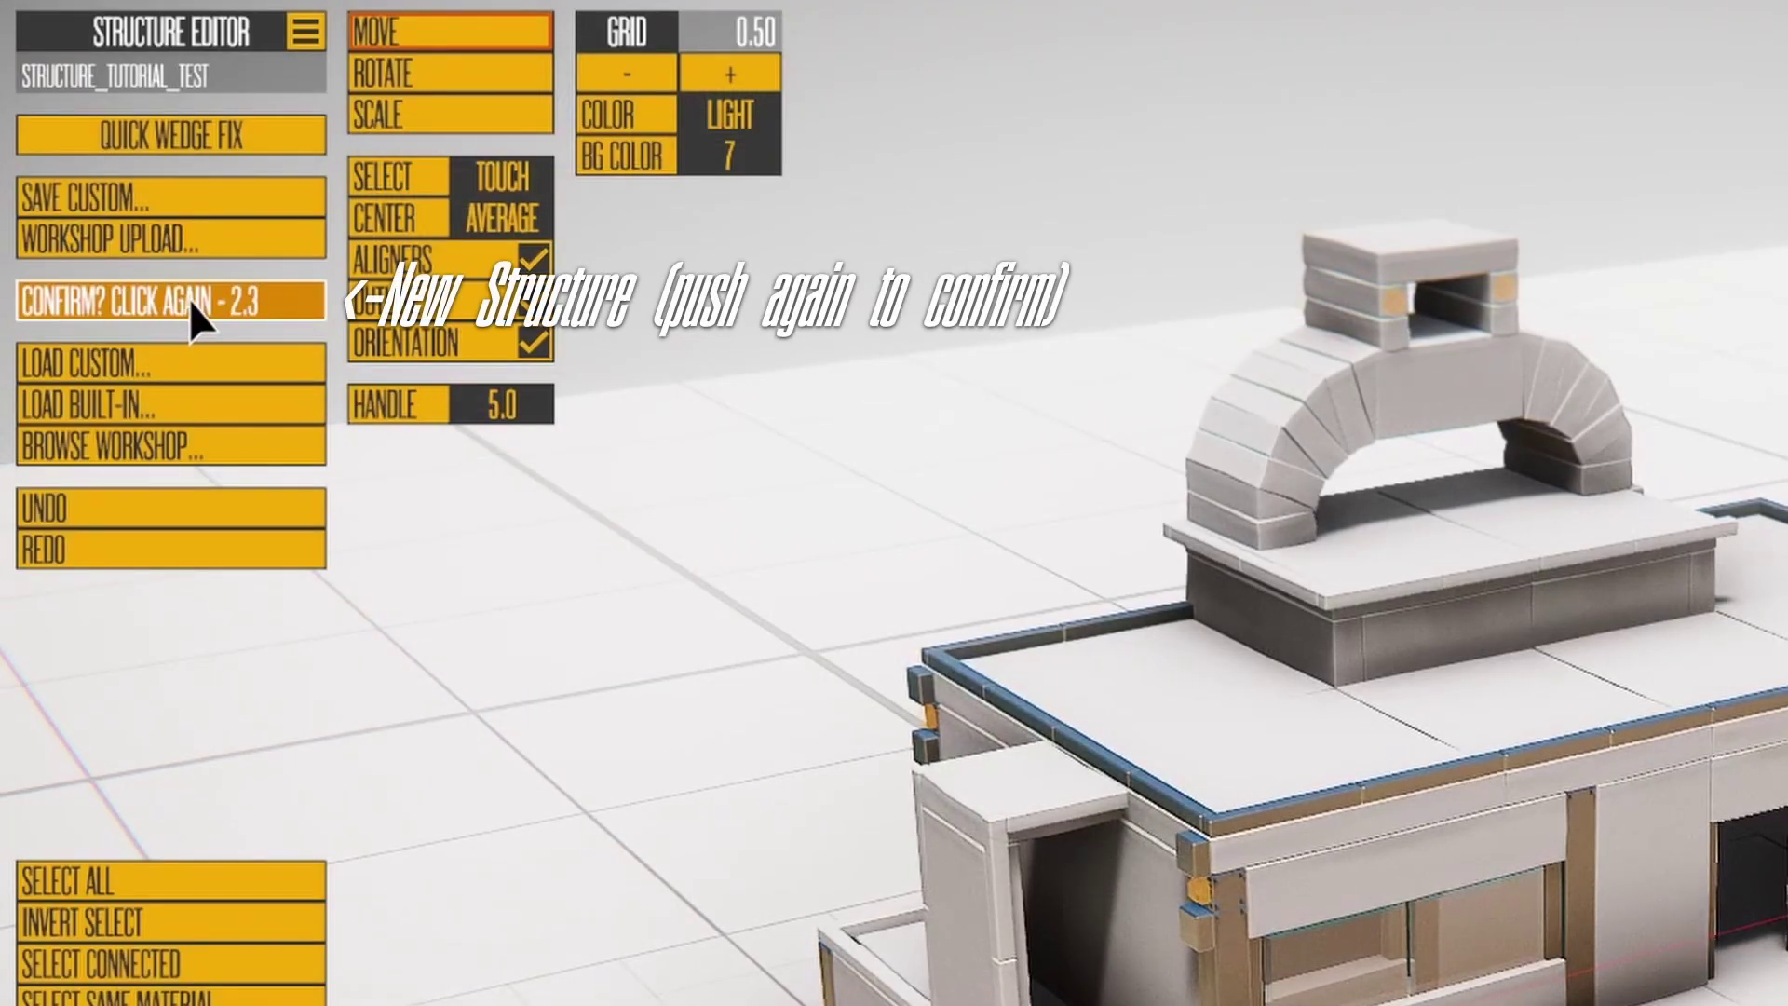
pyautogui.click(167, 303)
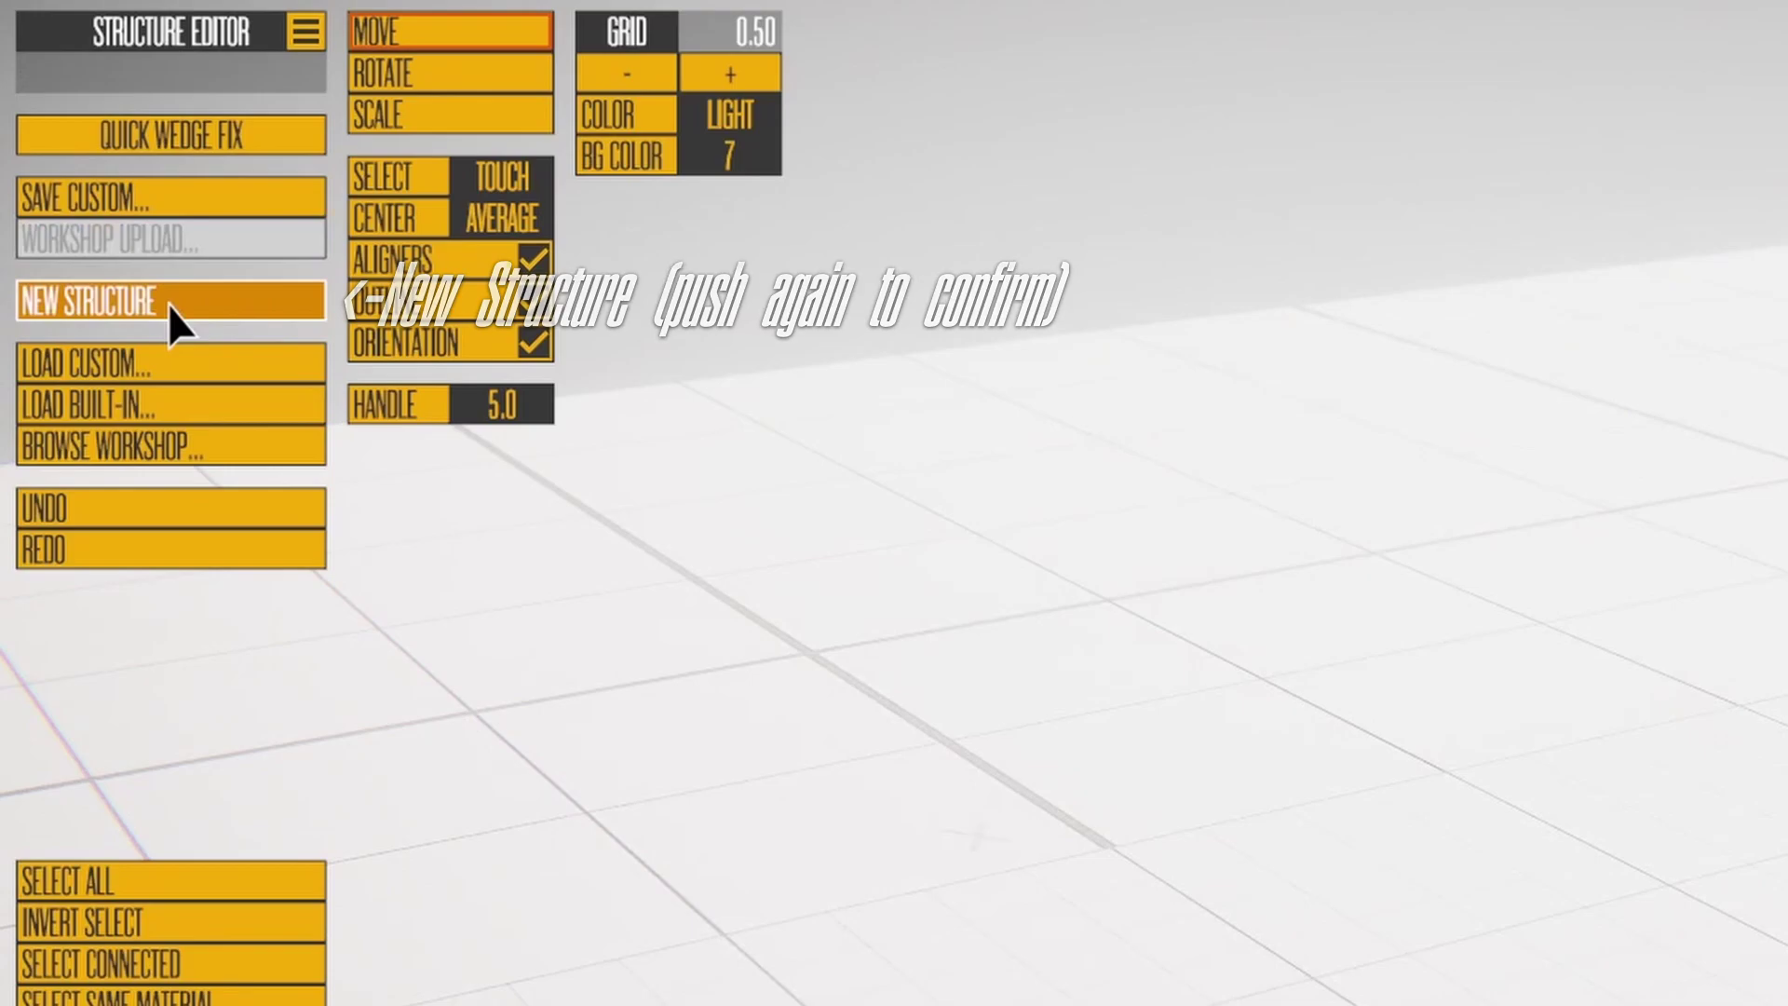
pyautogui.click(149, 367)
pyautogui.click(687, 420)
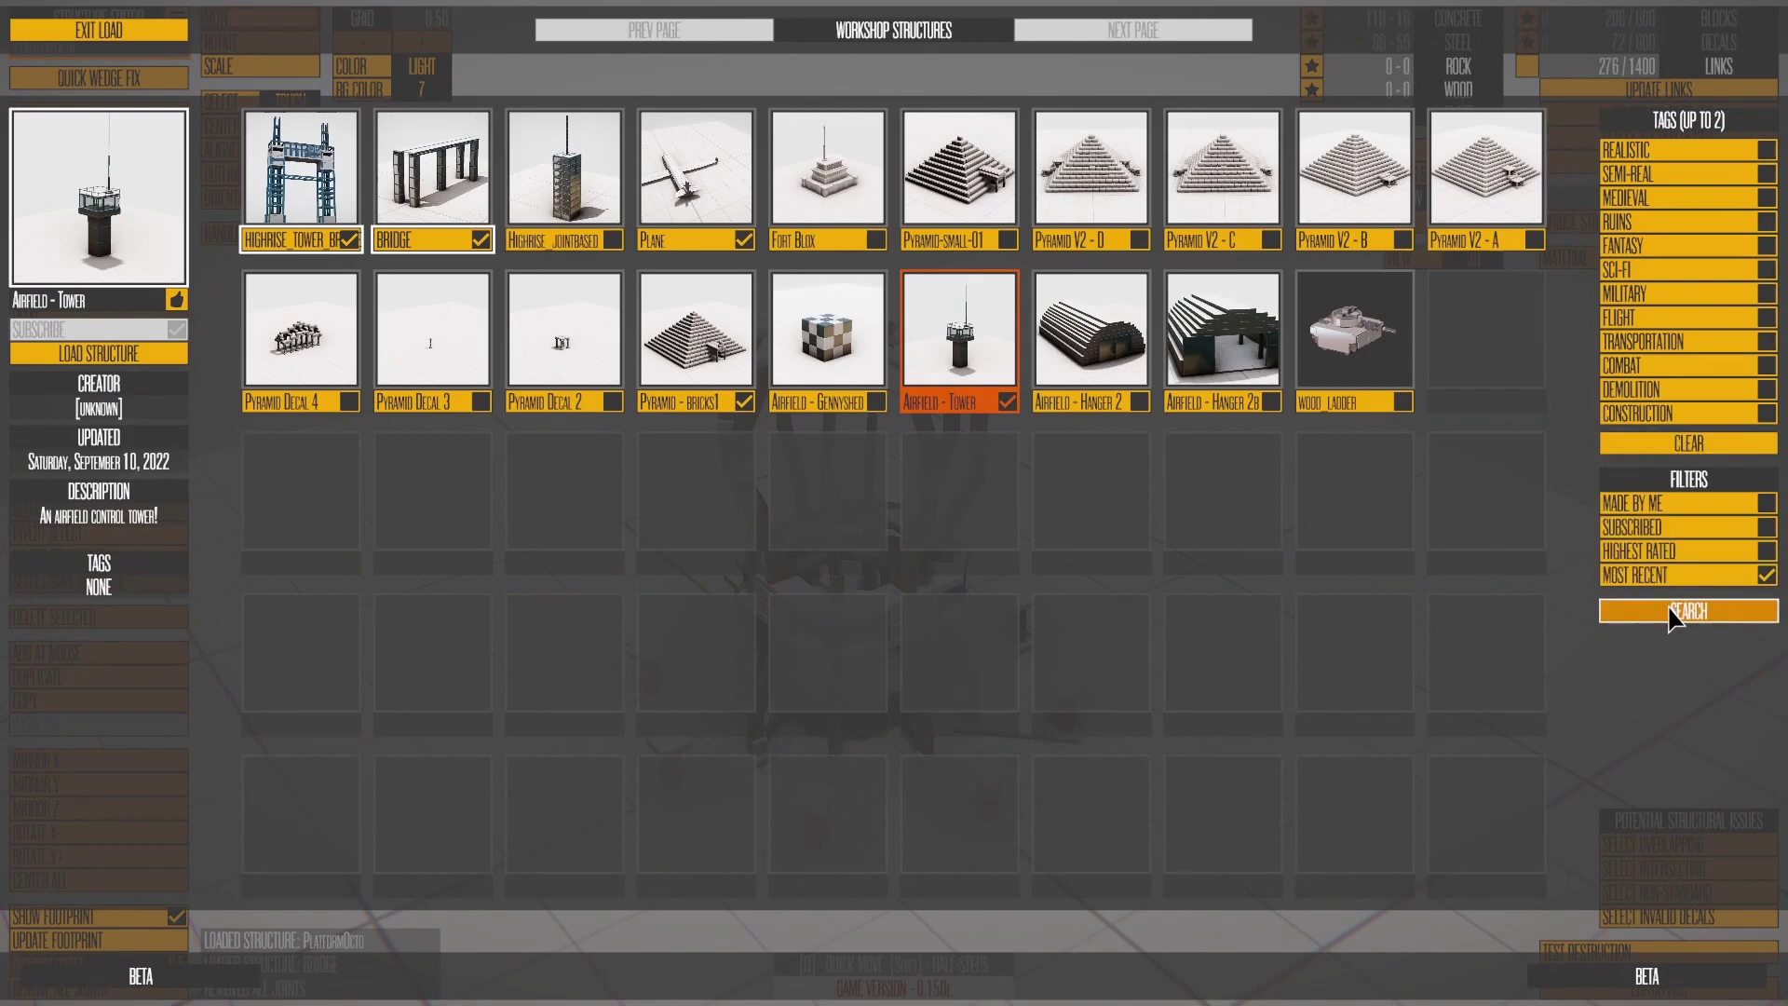
# Step: Search the workshop structures by most recent and load Radiotower Blue
pyautogui.click(1674, 612)
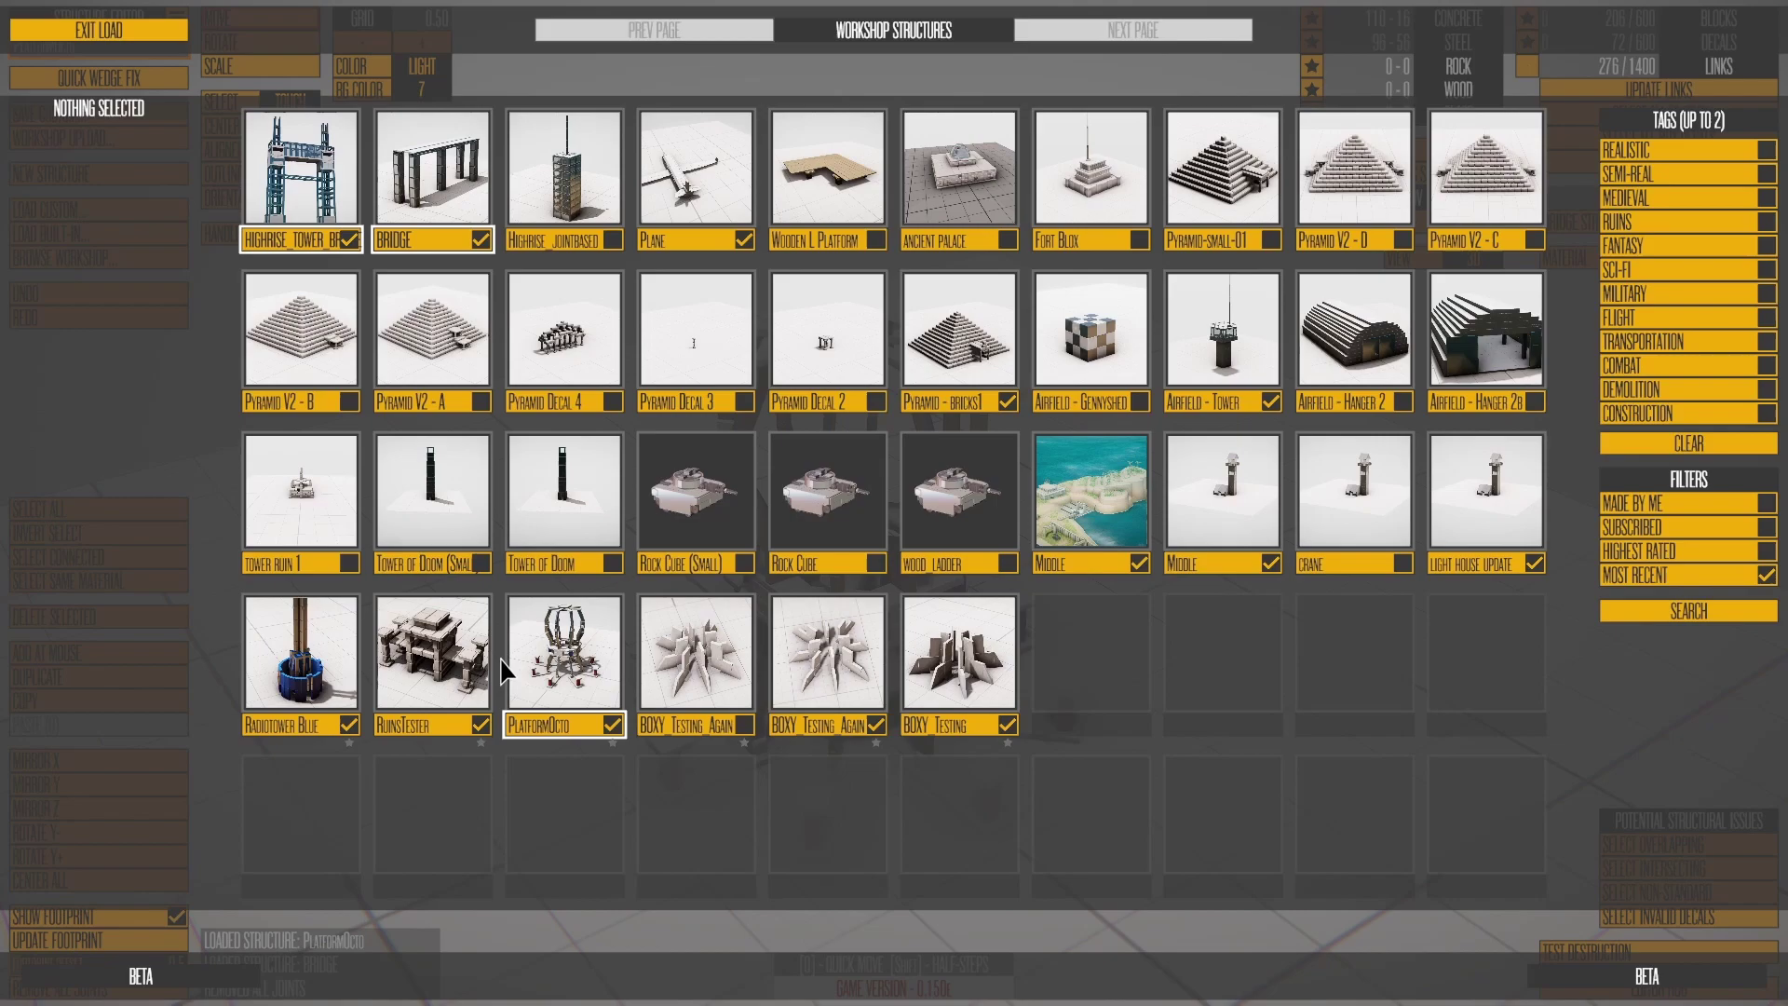
pyautogui.click(328, 656)
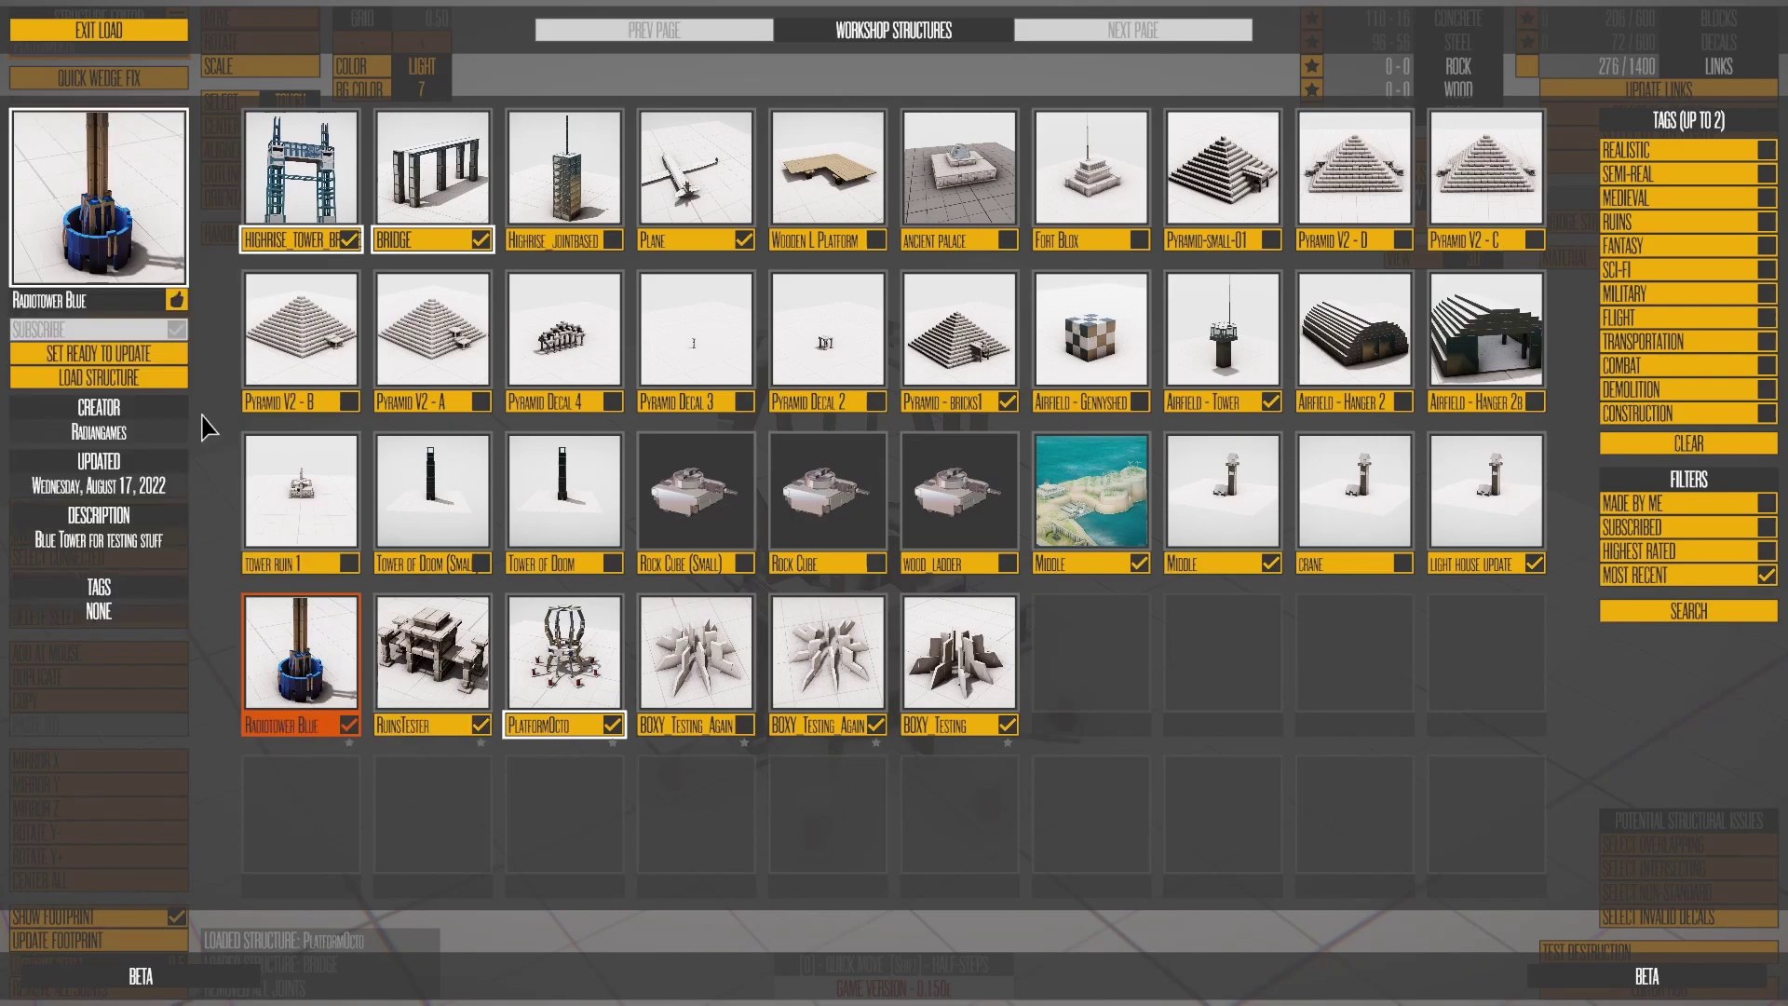
pyautogui.click(75, 377)
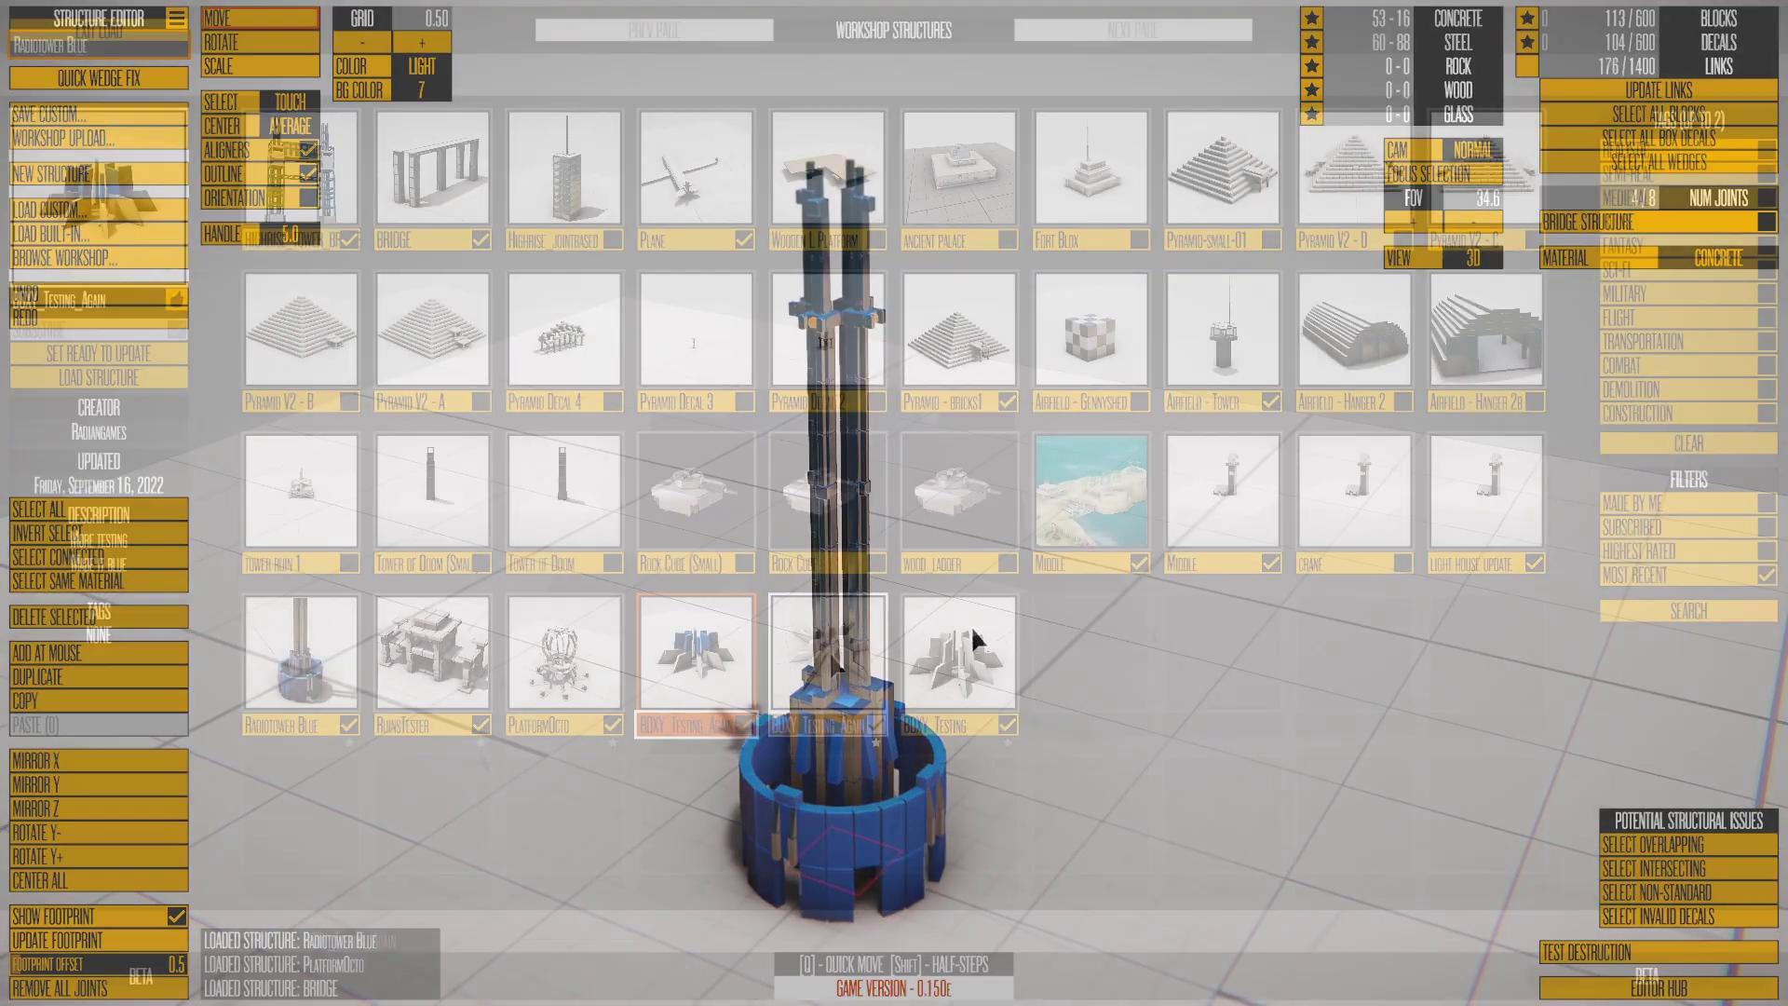
# Step: Set the blue BOXY_Testing_Again workshop structure ready to update and submit its structure update
pyautogui.click(829, 651)
pyautogui.click(716, 658)
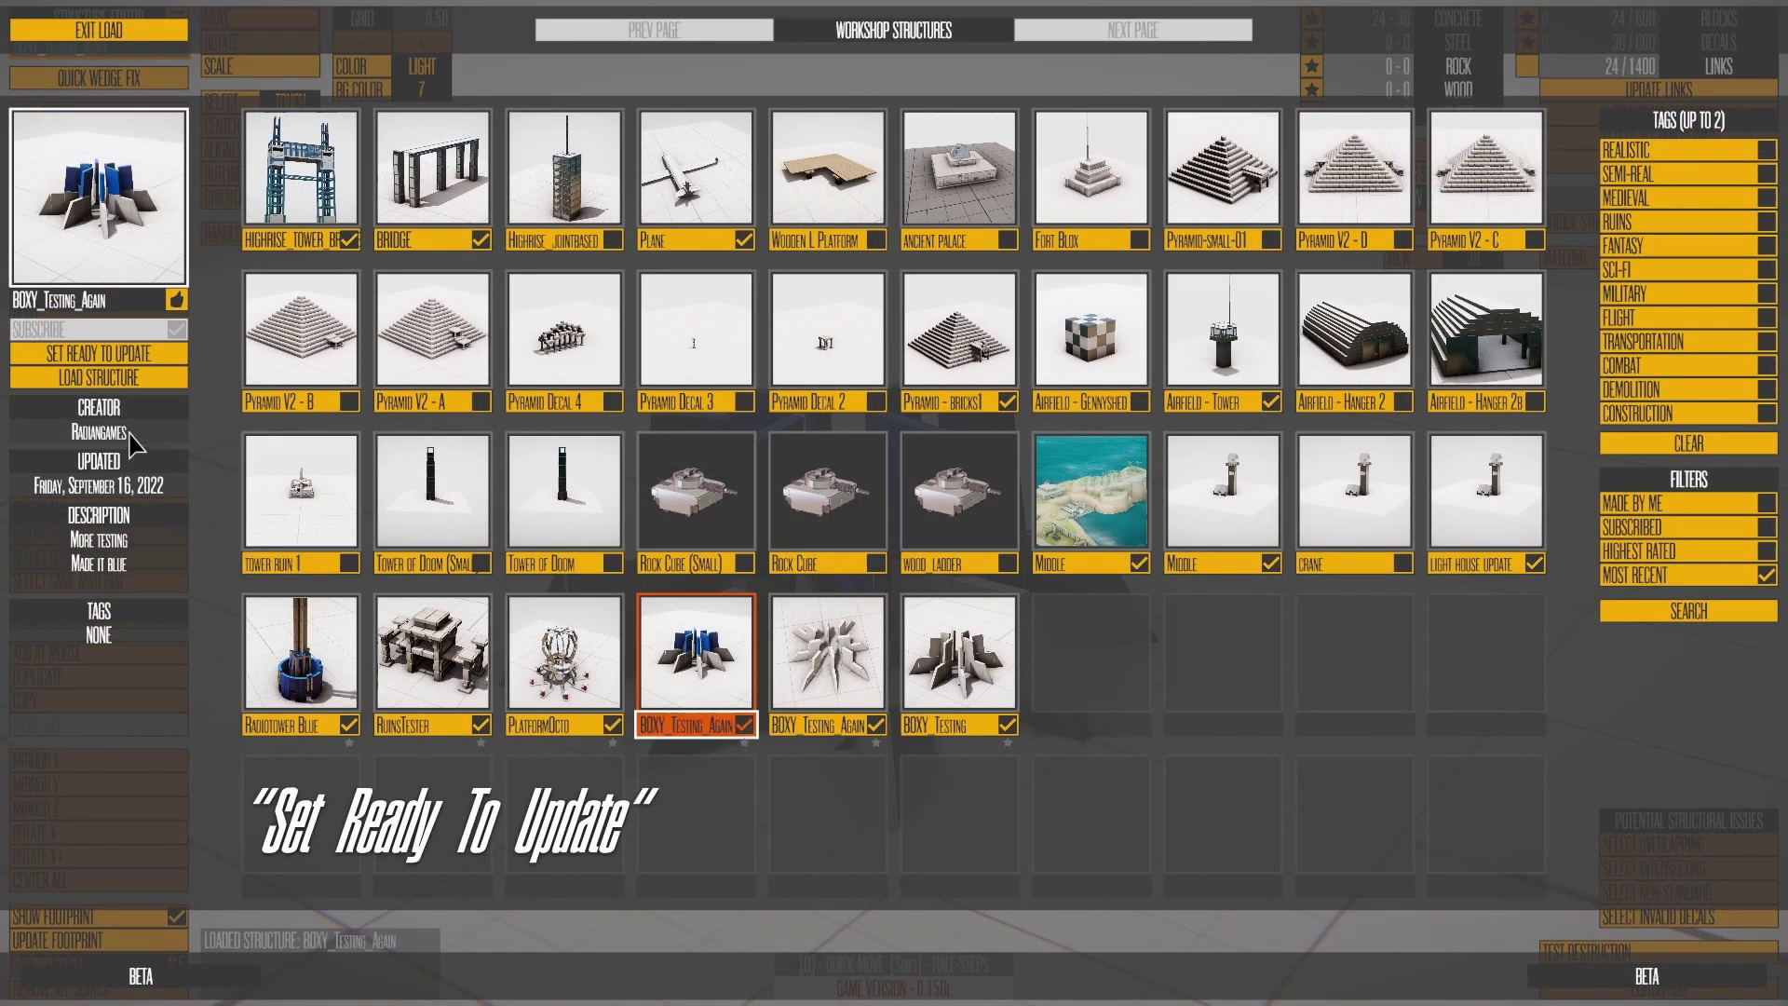
pyautogui.click(49, 352)
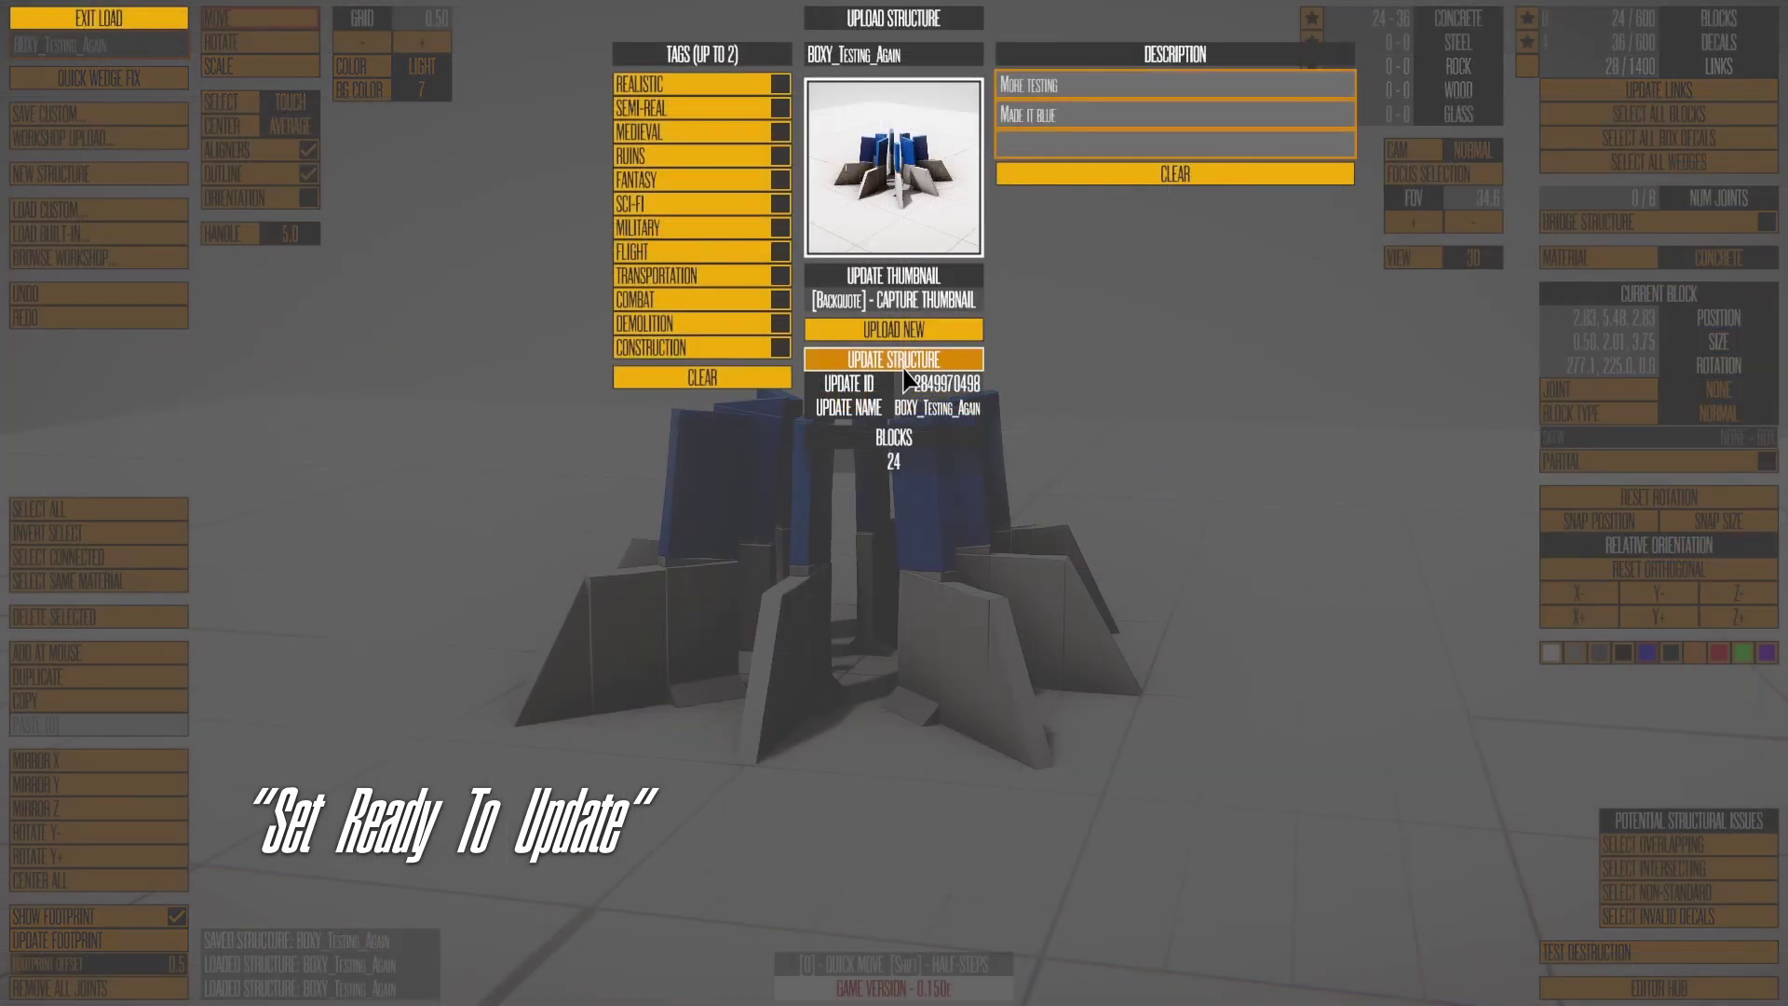
pyautogui.click(901, 365)
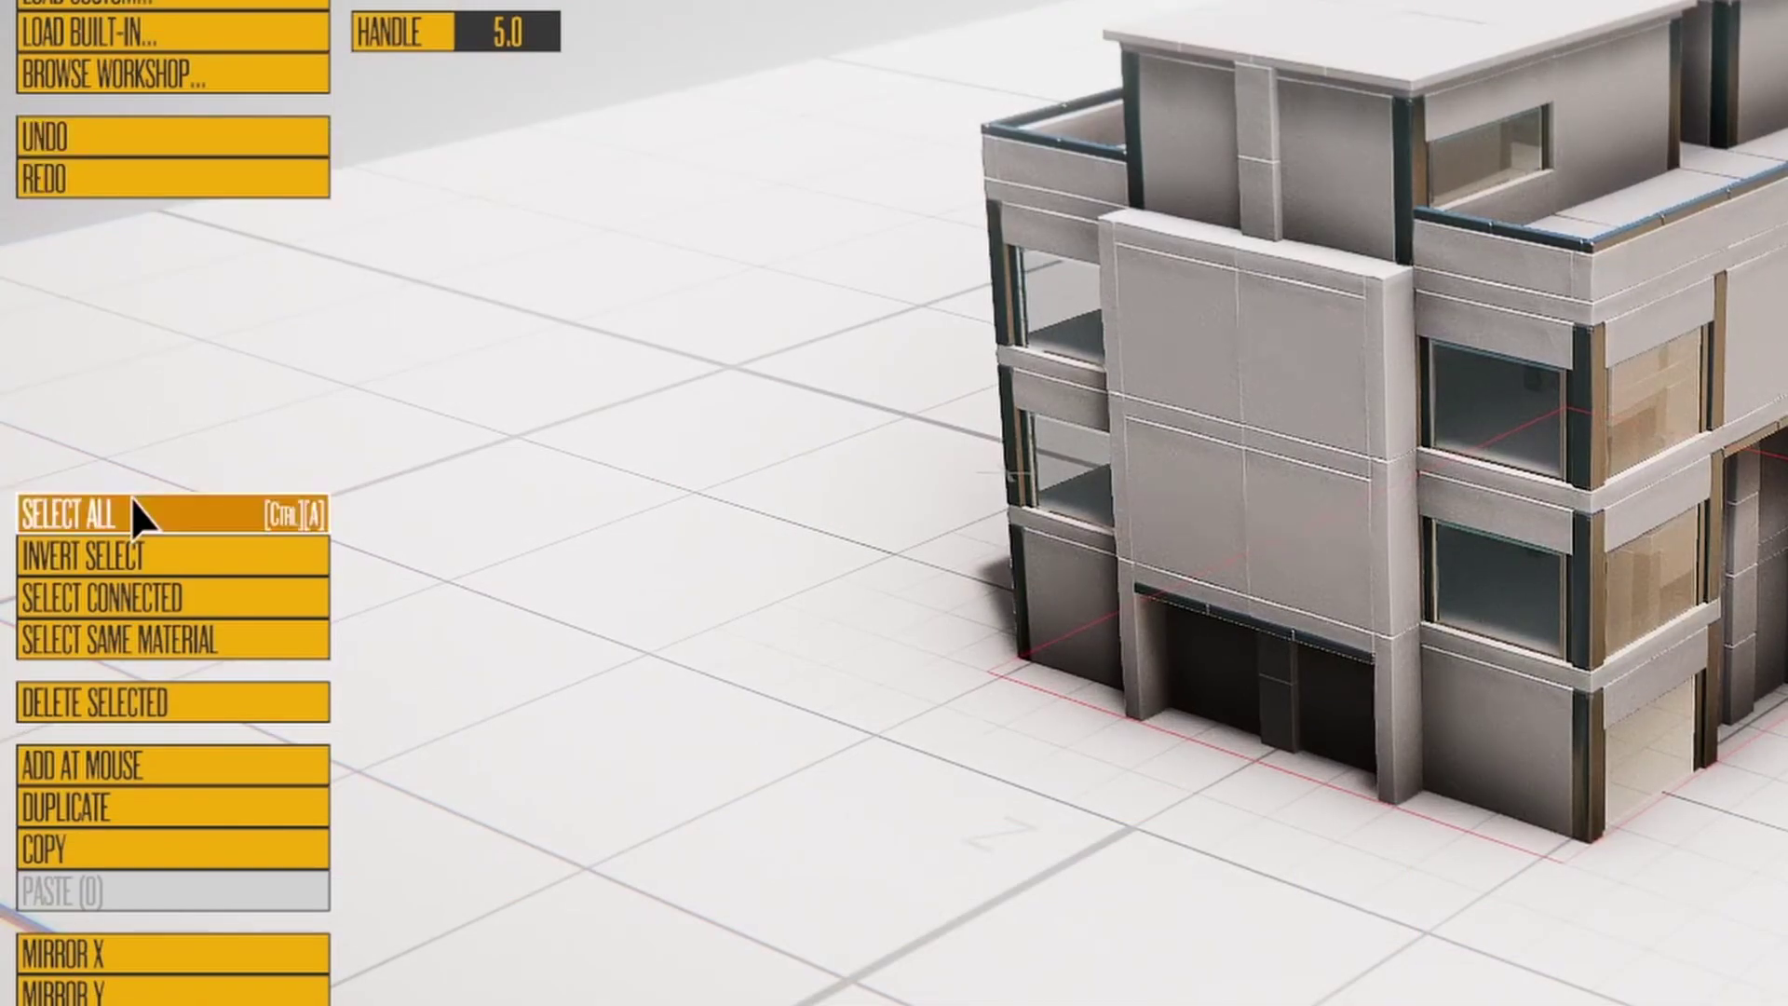
# Step: Select all of the building's blocks and invert a block selection
pyautogui.click(125, 517)
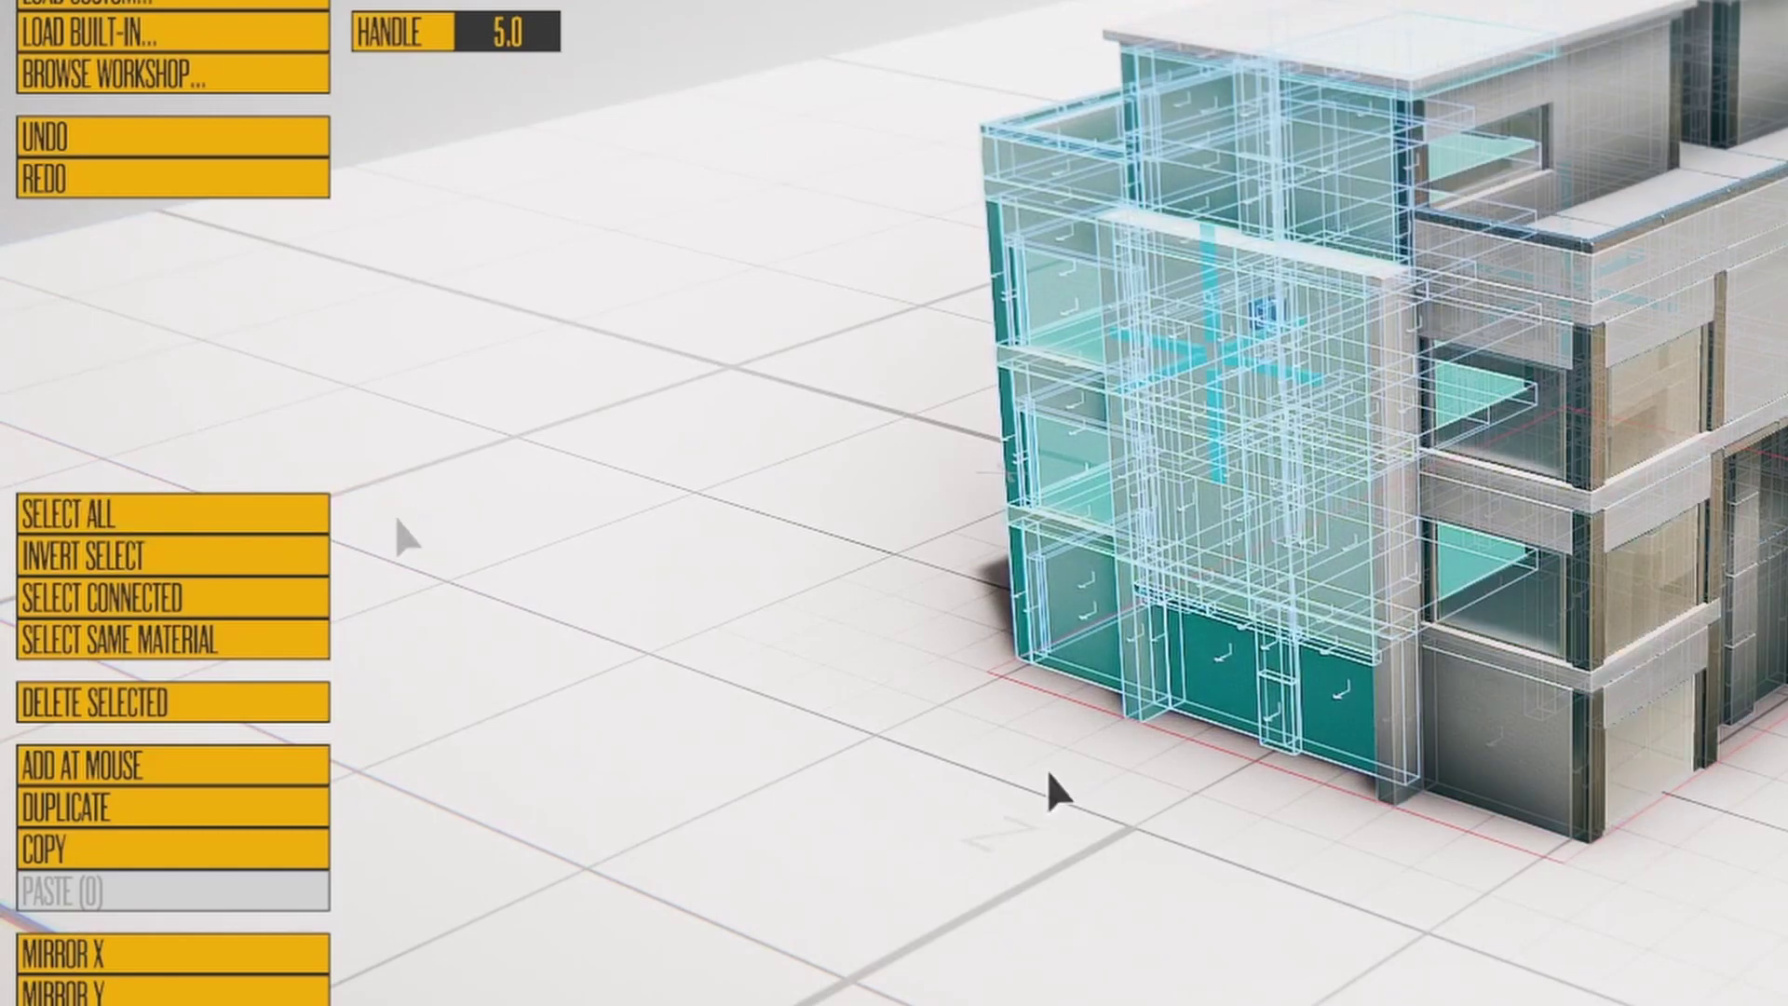
pyautogui.click(185, 563)
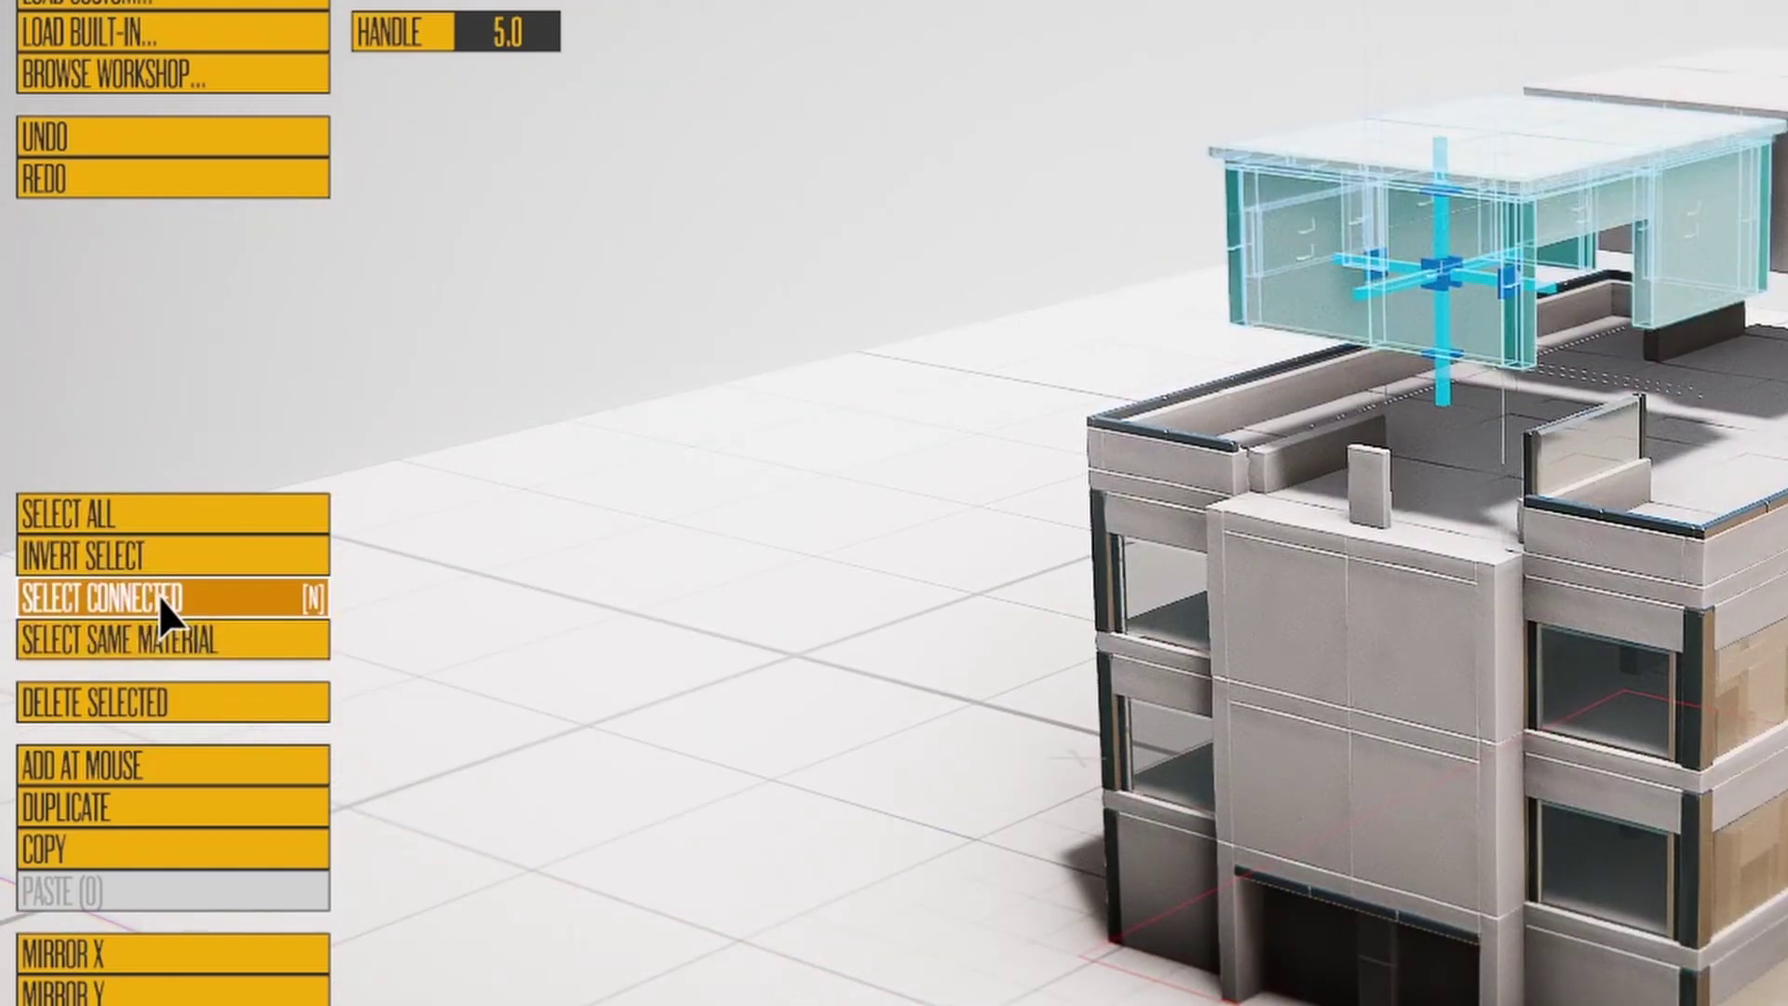
# Step: Select a corner column of the rooftop room and extend the selection to all blocks of the same material
pyautogui.moveTo(1630, 459); pyautogui.dragTo(832, 571, button='right')
pyautogui.click(1758, 315)
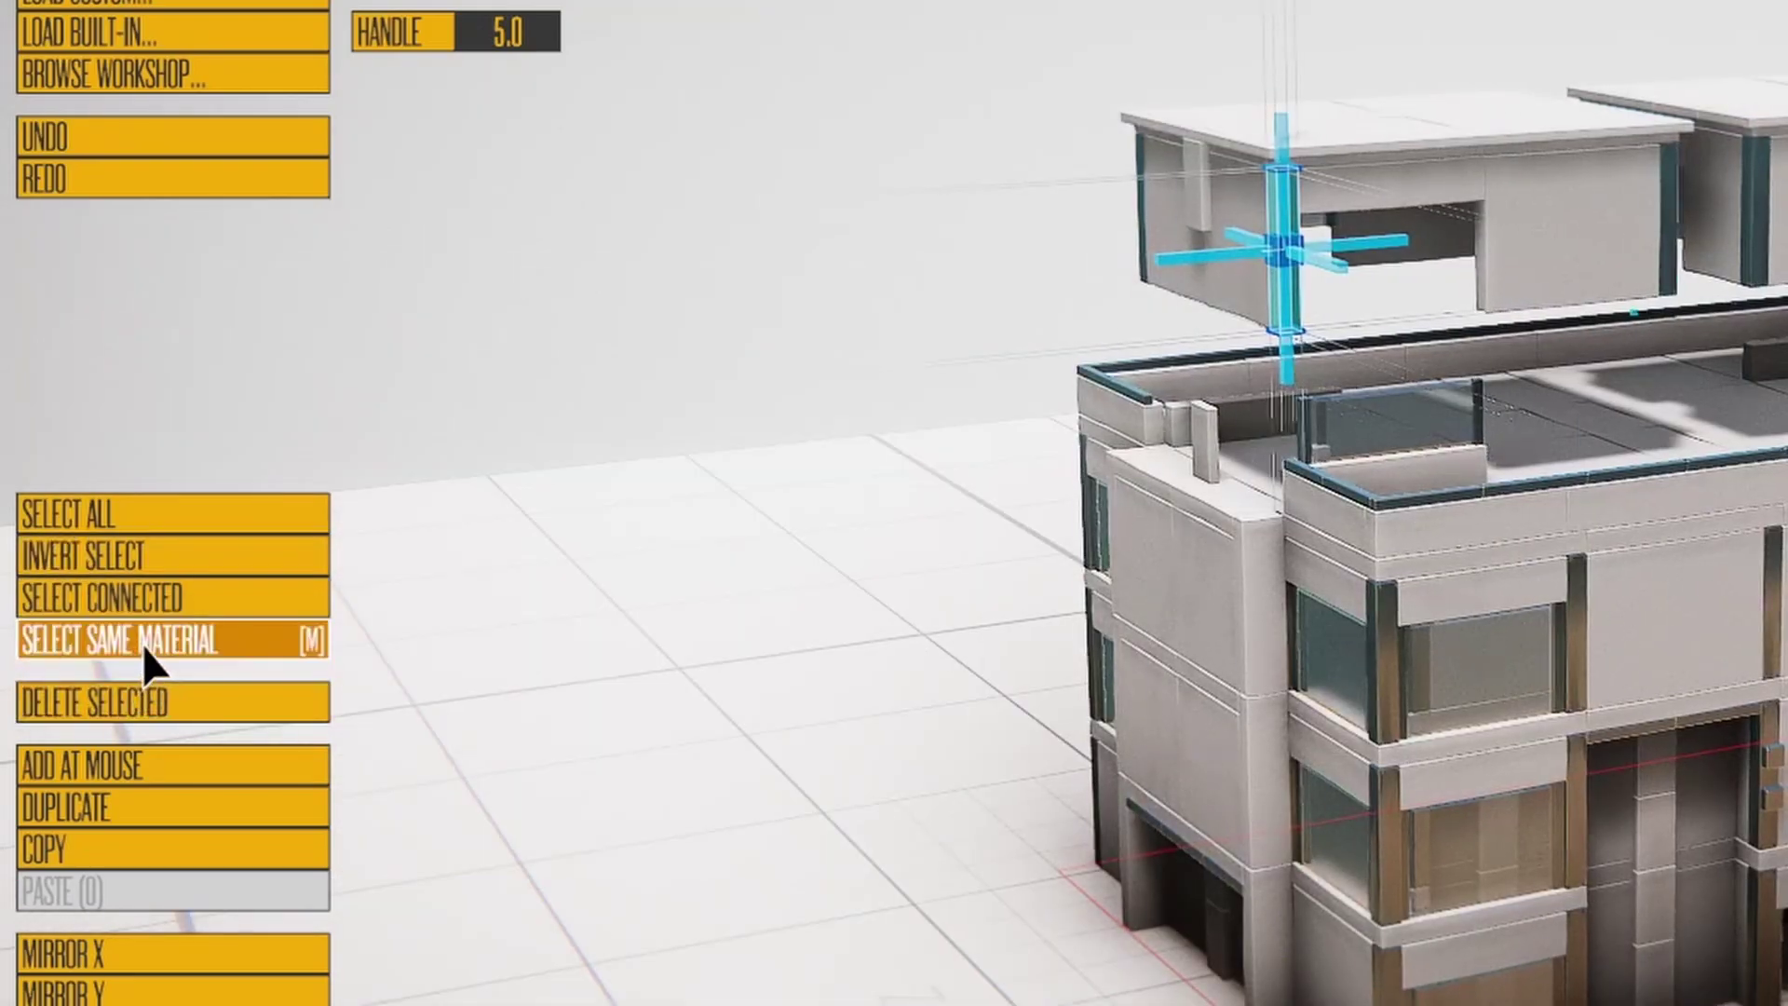
pyautogui.click(143, 644)
pyautogui.moveTo(1286, 643); pyautogui.dragTo(1433, 703, button='right')
pyautogui.scroll(2, 1420, 665)
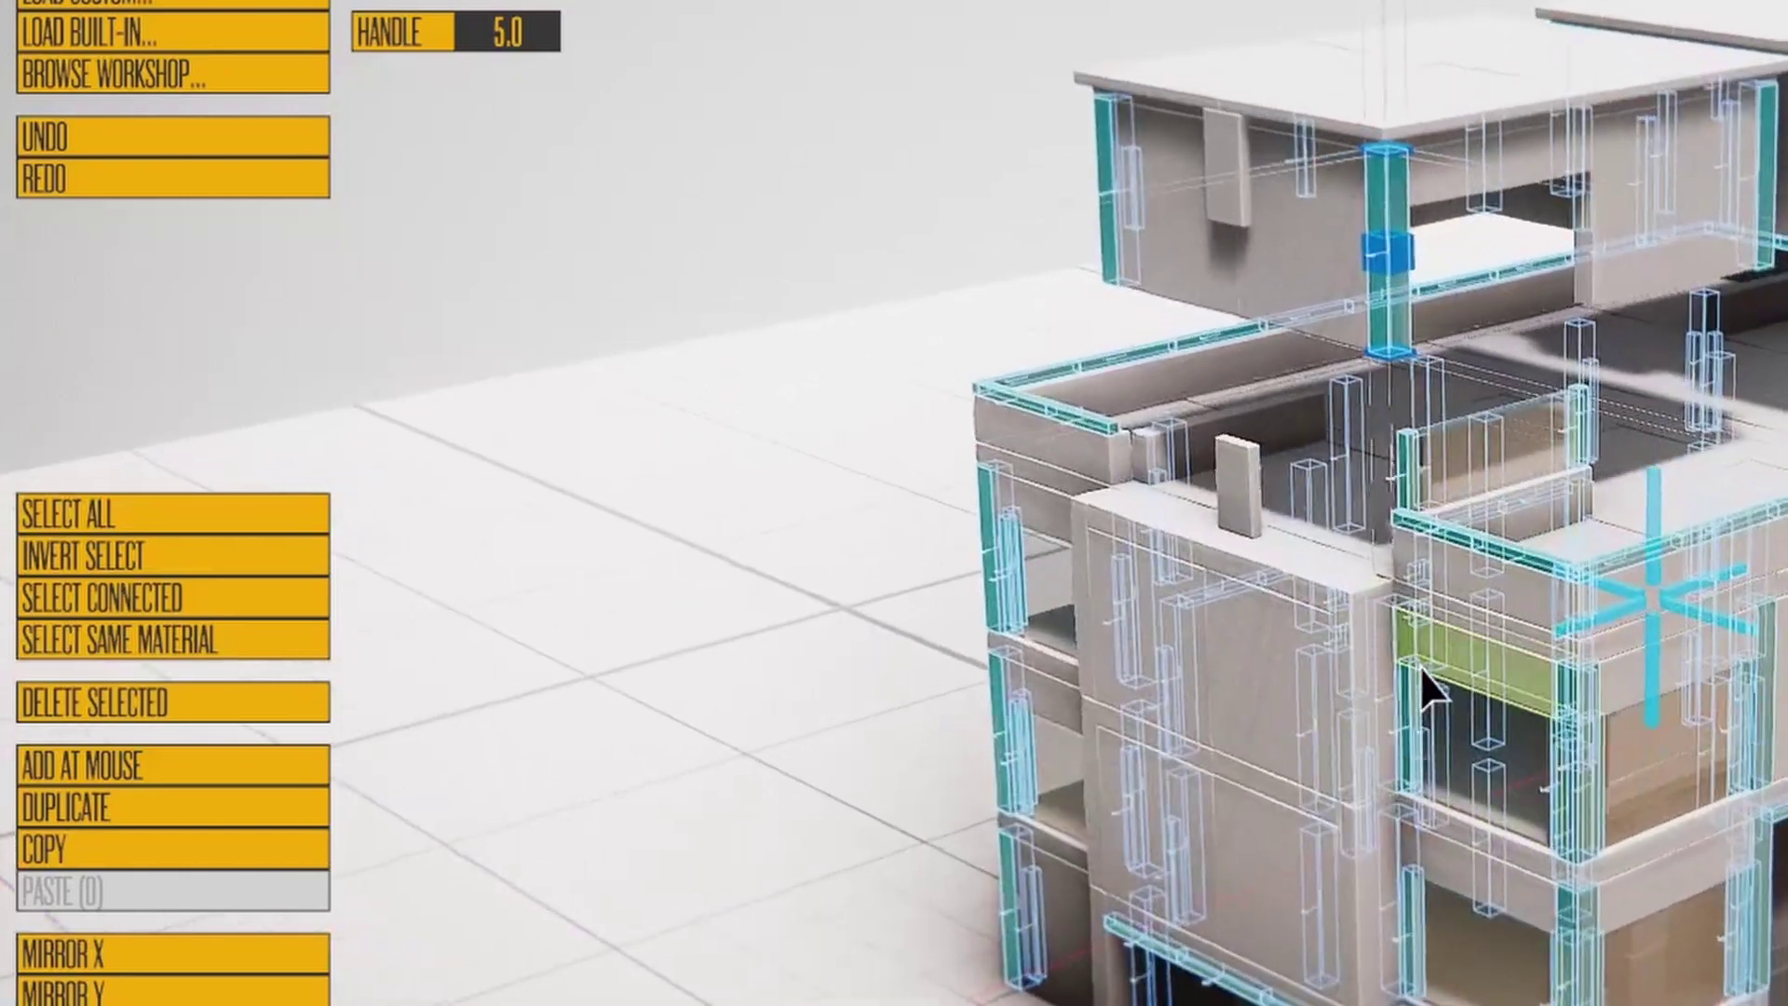
# Step: Delete the selected wall blocks of the rooftop room and add a new block on the roof ledge
pyautogui.click(978, 244)
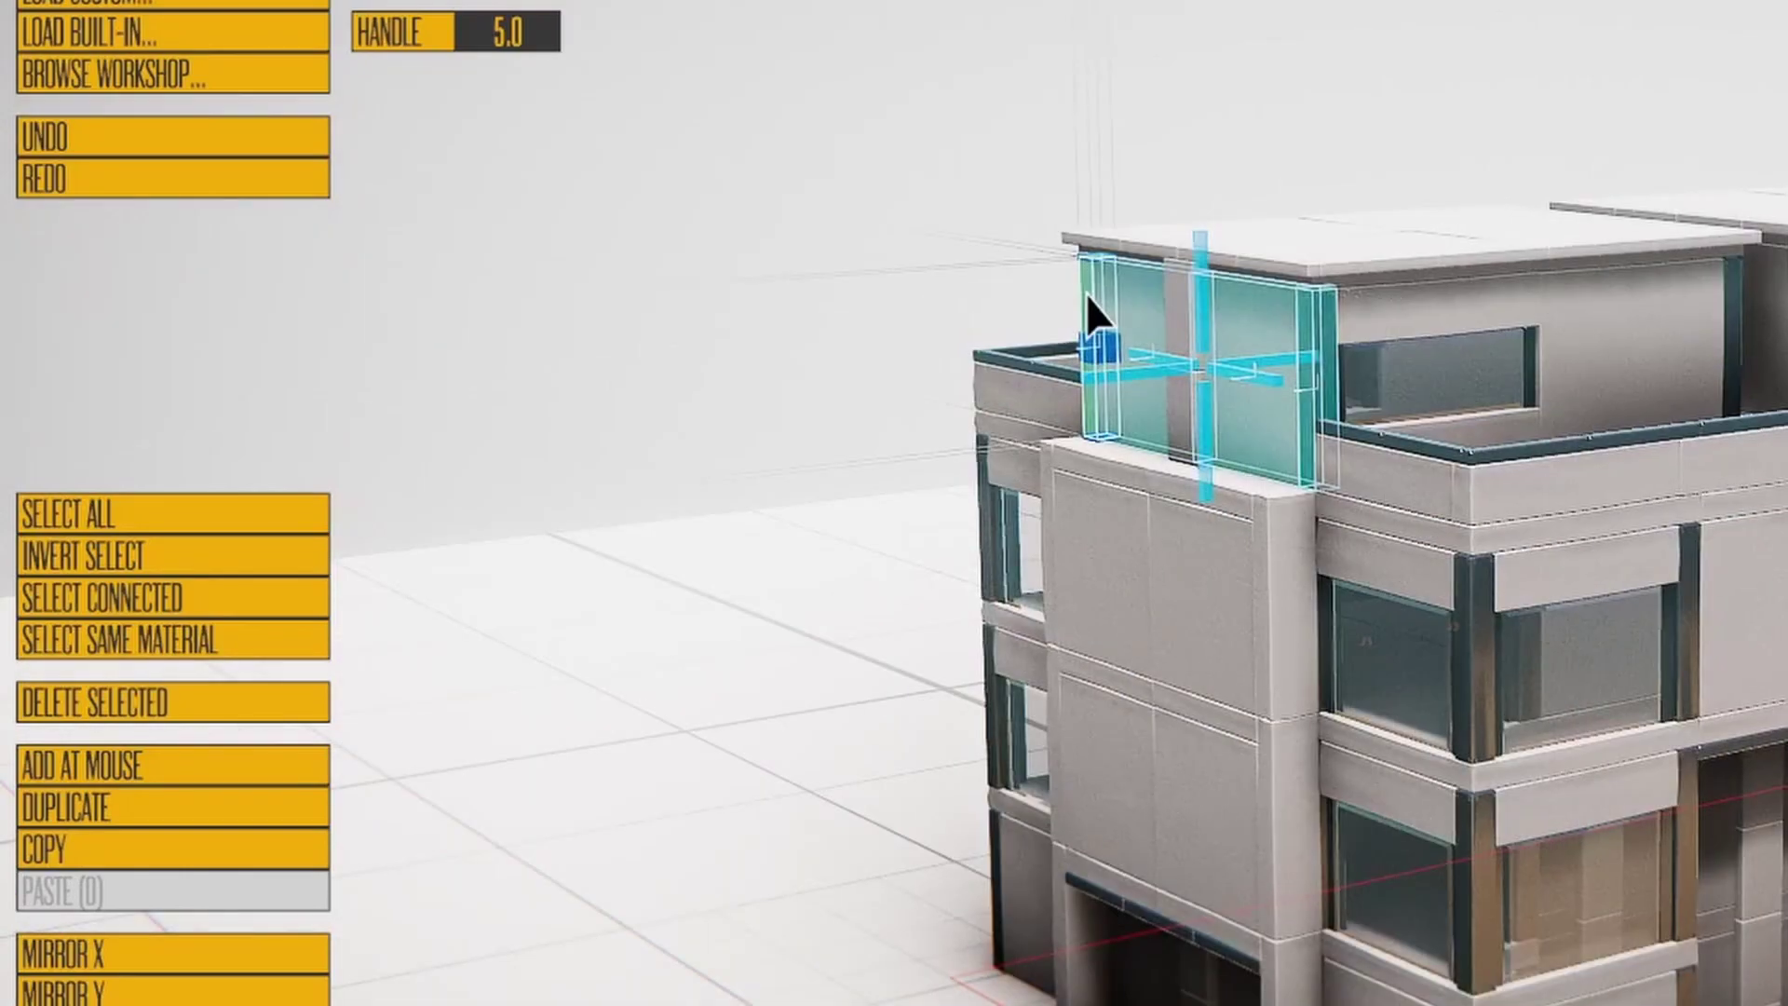
pyautogui.click(158, 704)
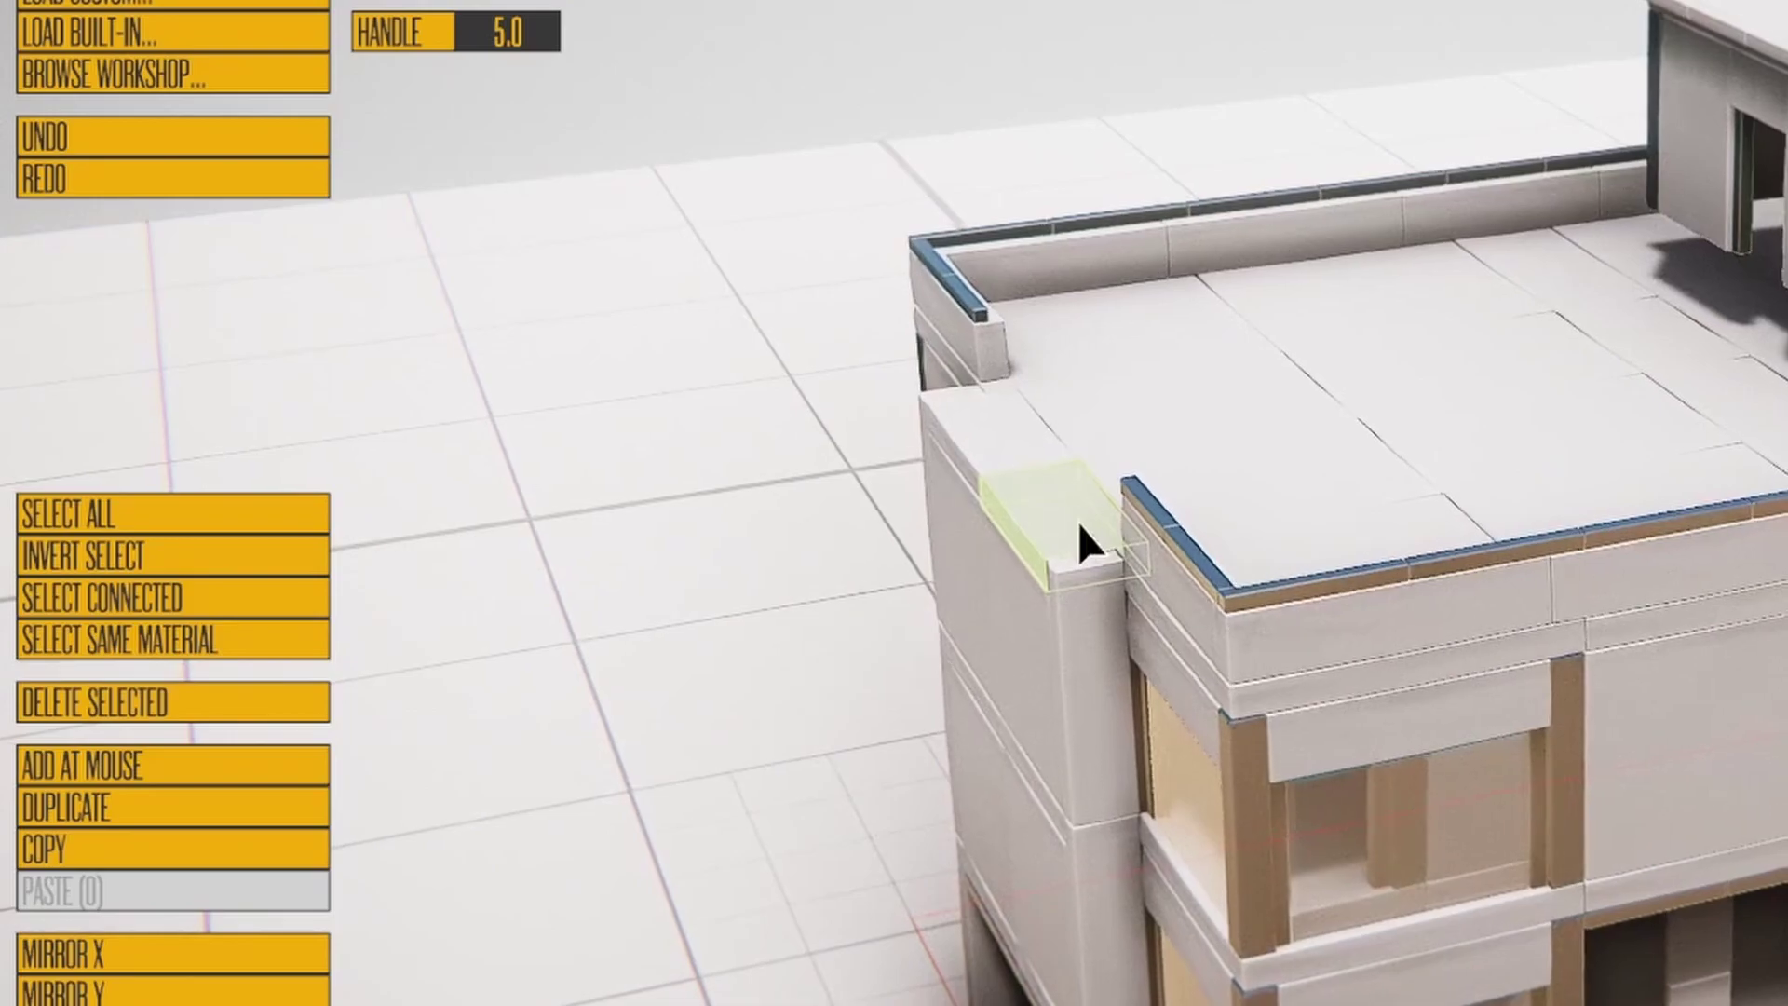
pyautogui.click(1062, 503)
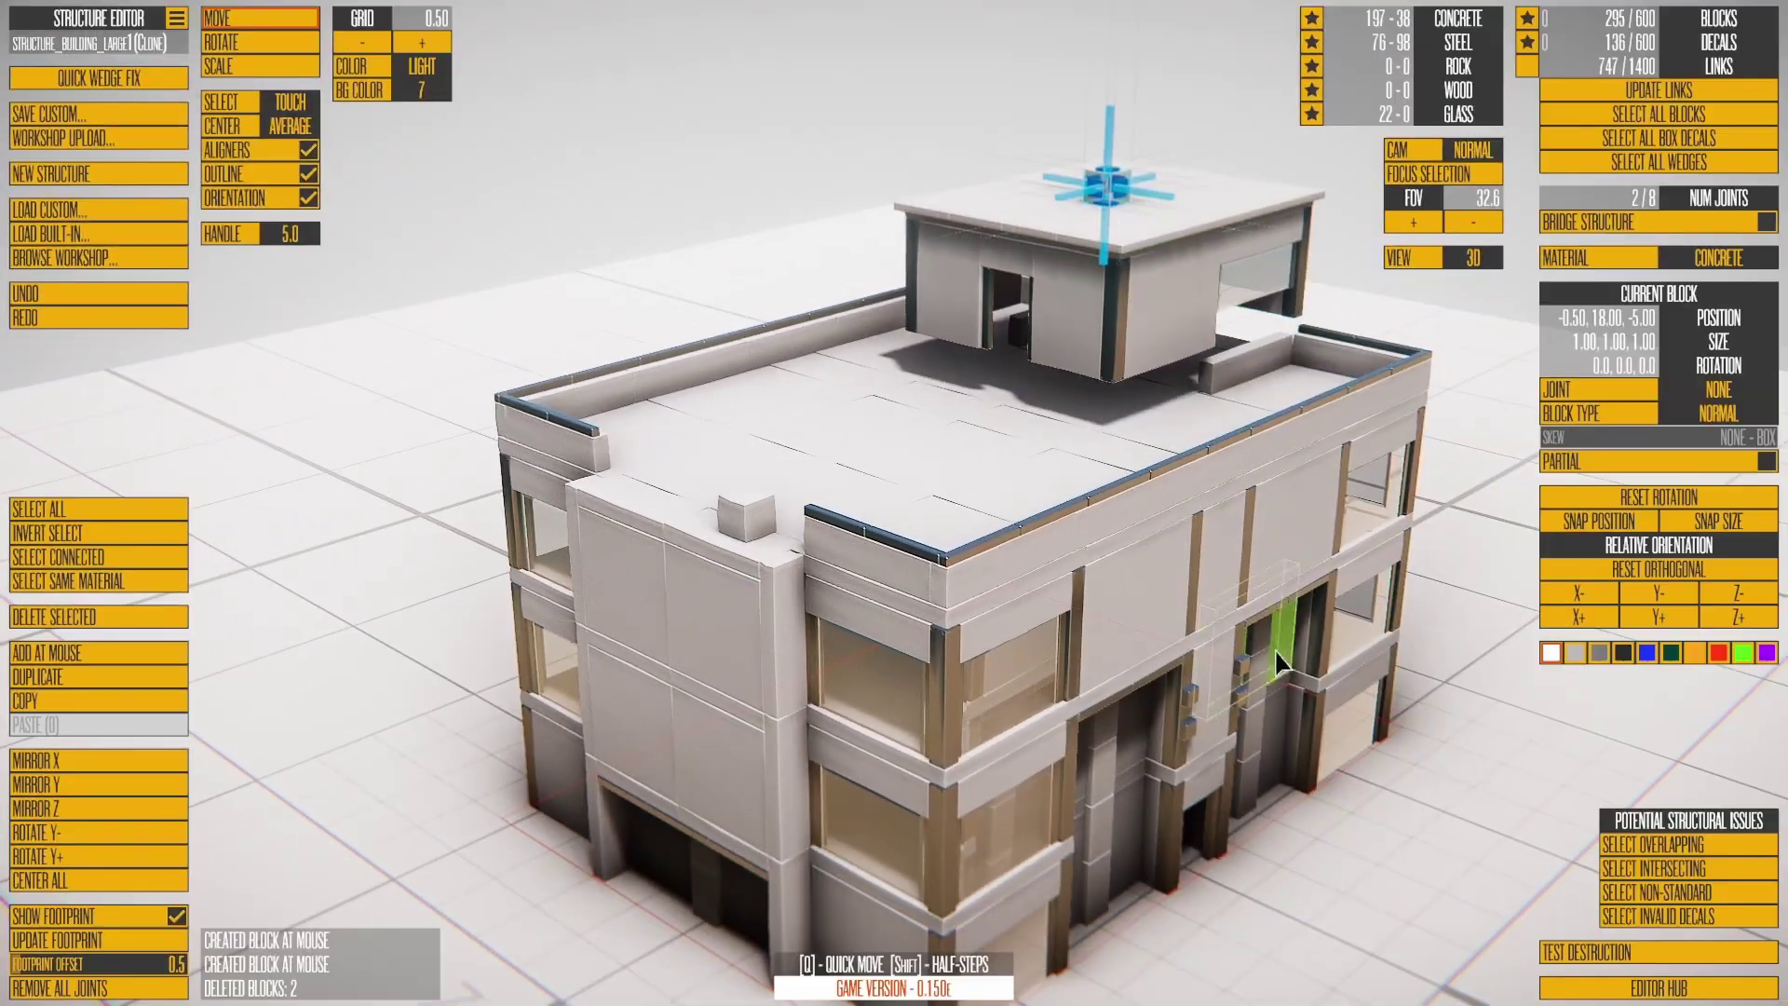
# Step: Copy and paste the selected rooftop room, and delete the blocks of the selected room
pyautogui.click(1386, 881)
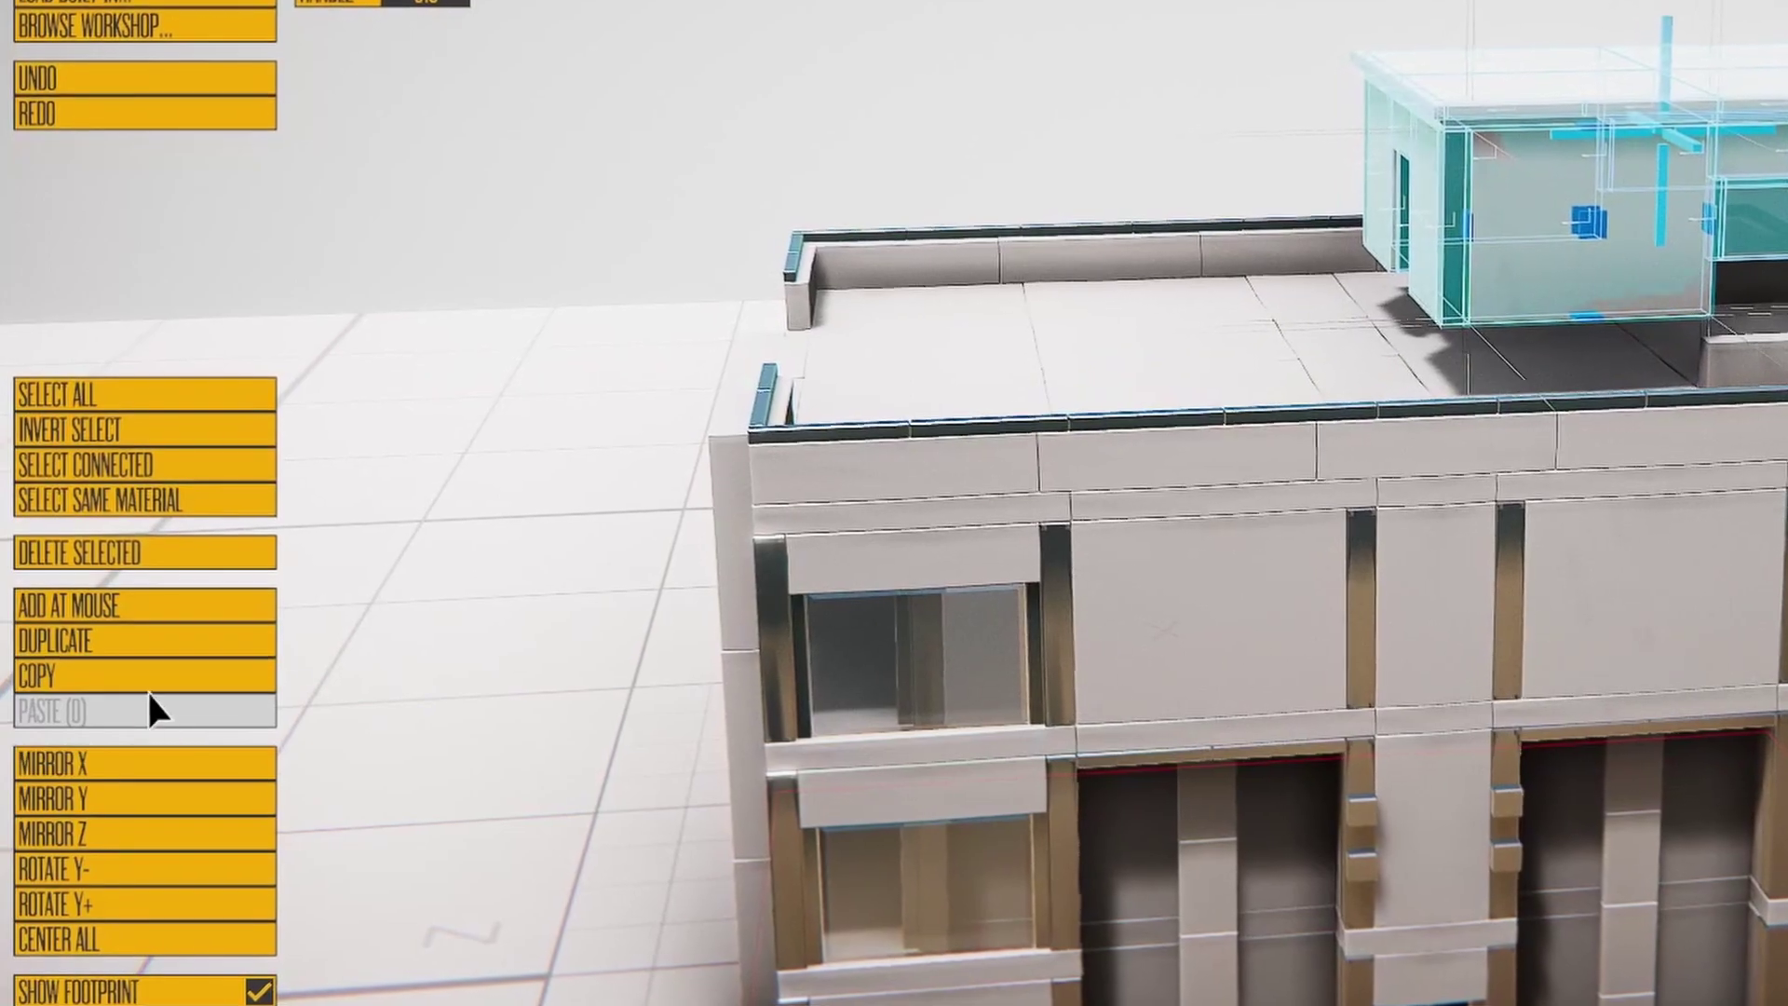
pyautogui.click(148, 677)
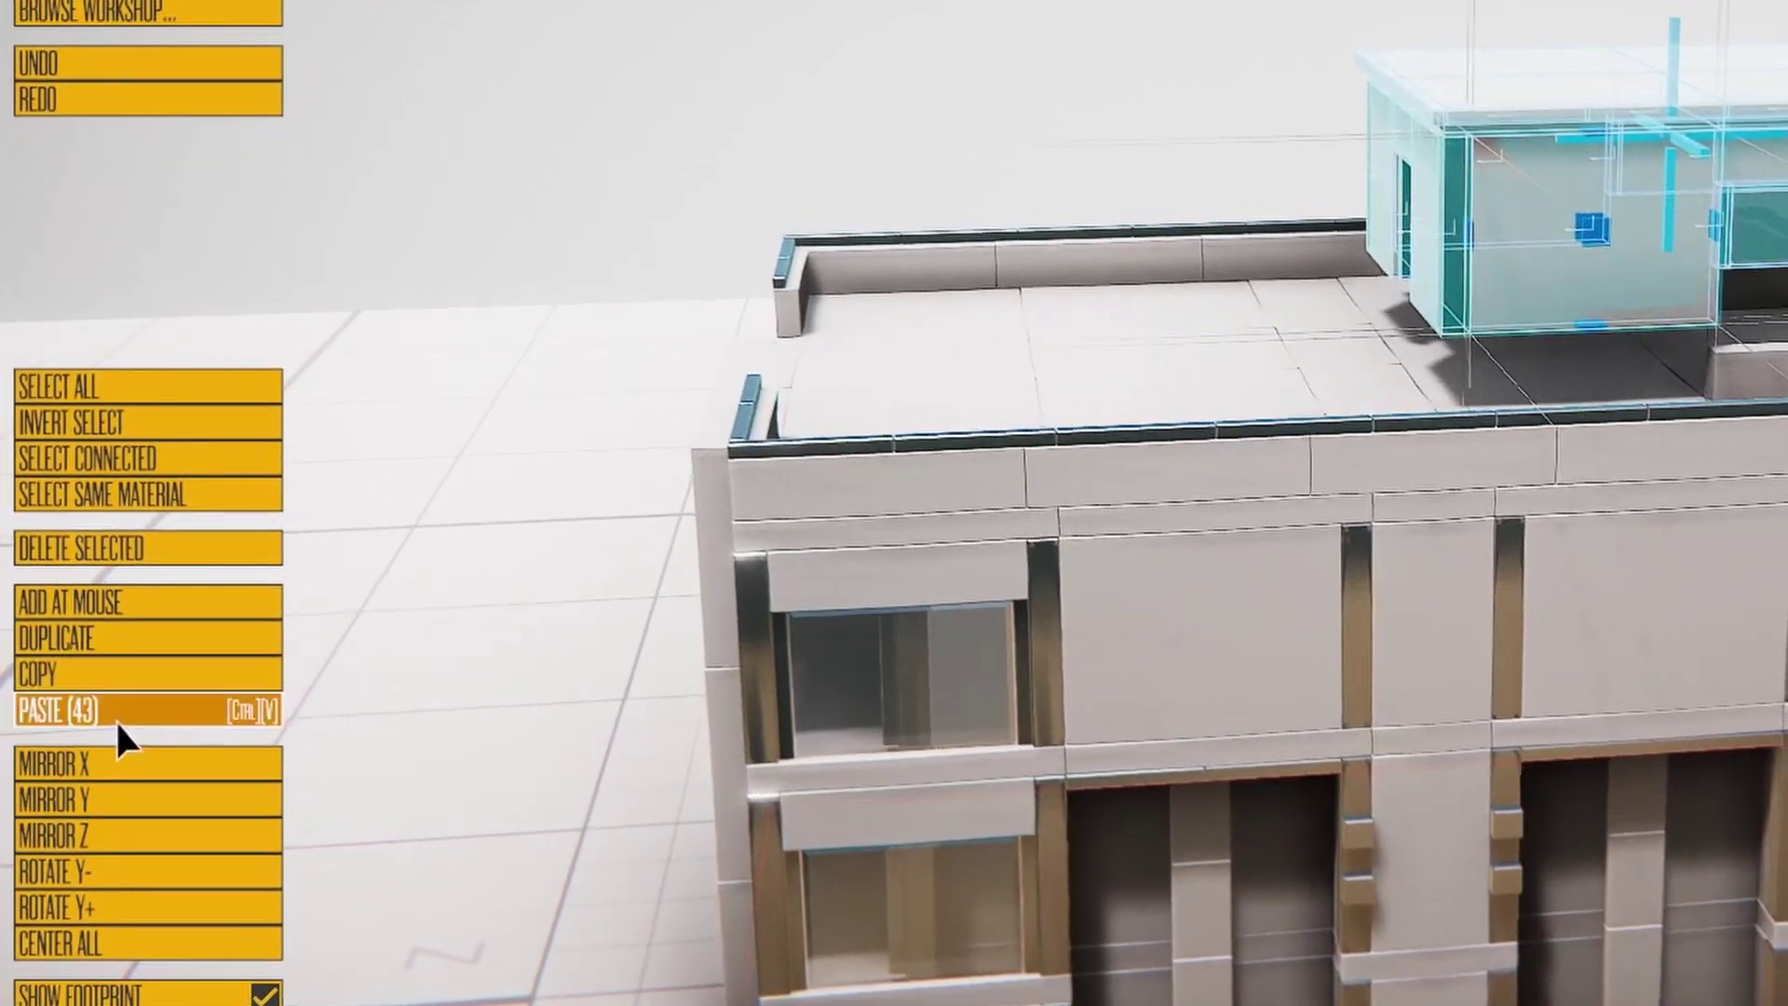
pyautogui.click(116, 711)
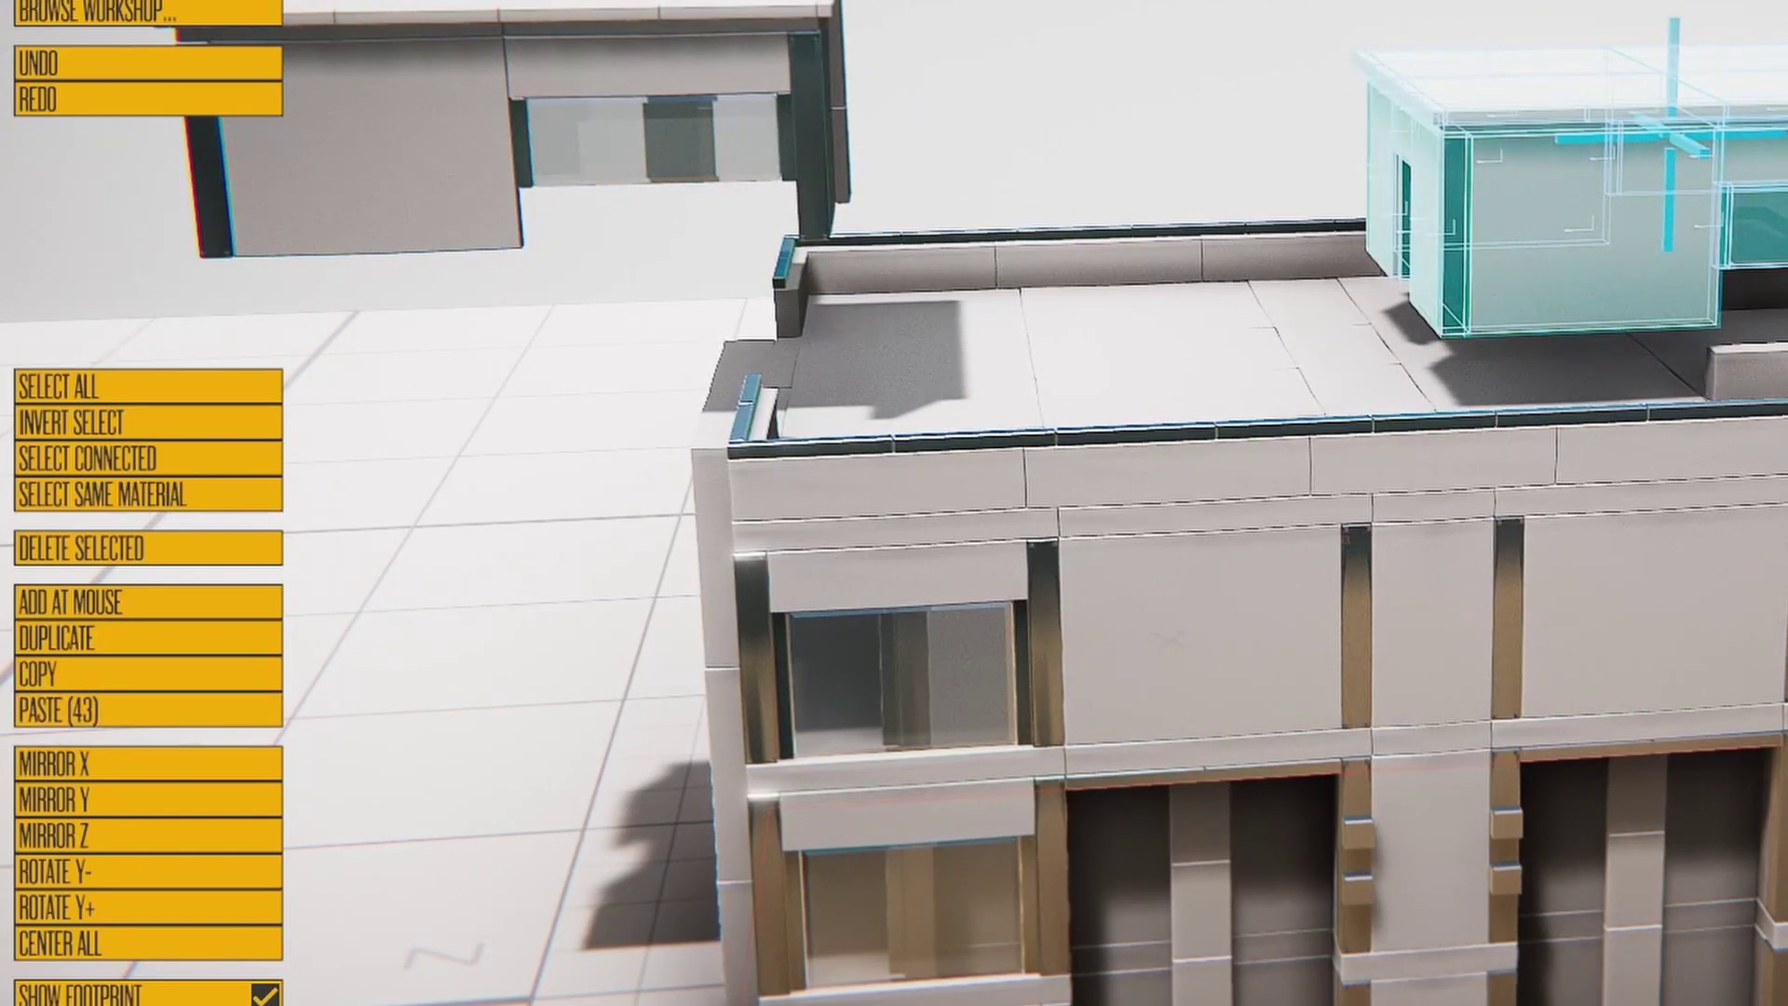
pyautogui.press('Delete')
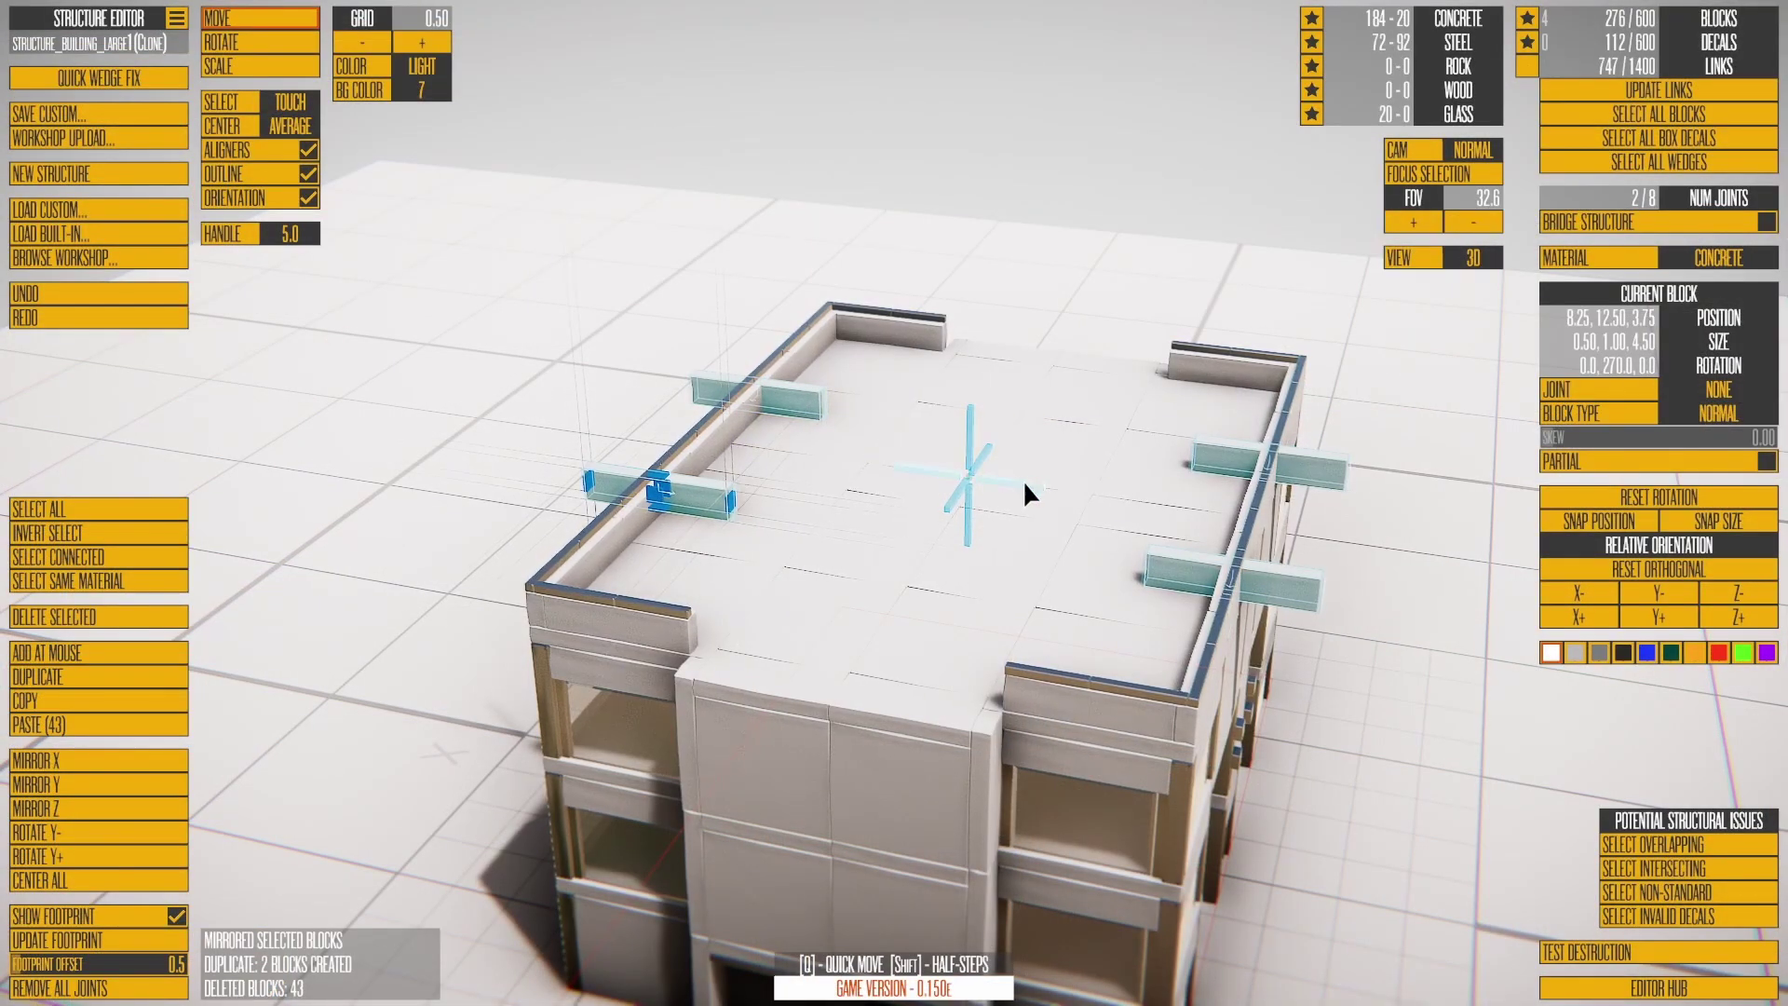
# Step: Shift the selected roof blocks sideways and mirror them along the X axis
pyautogui.moveTo(1023, 479); pyautogui.dragTo(565, 445)
pyautogui.click(82, 764)
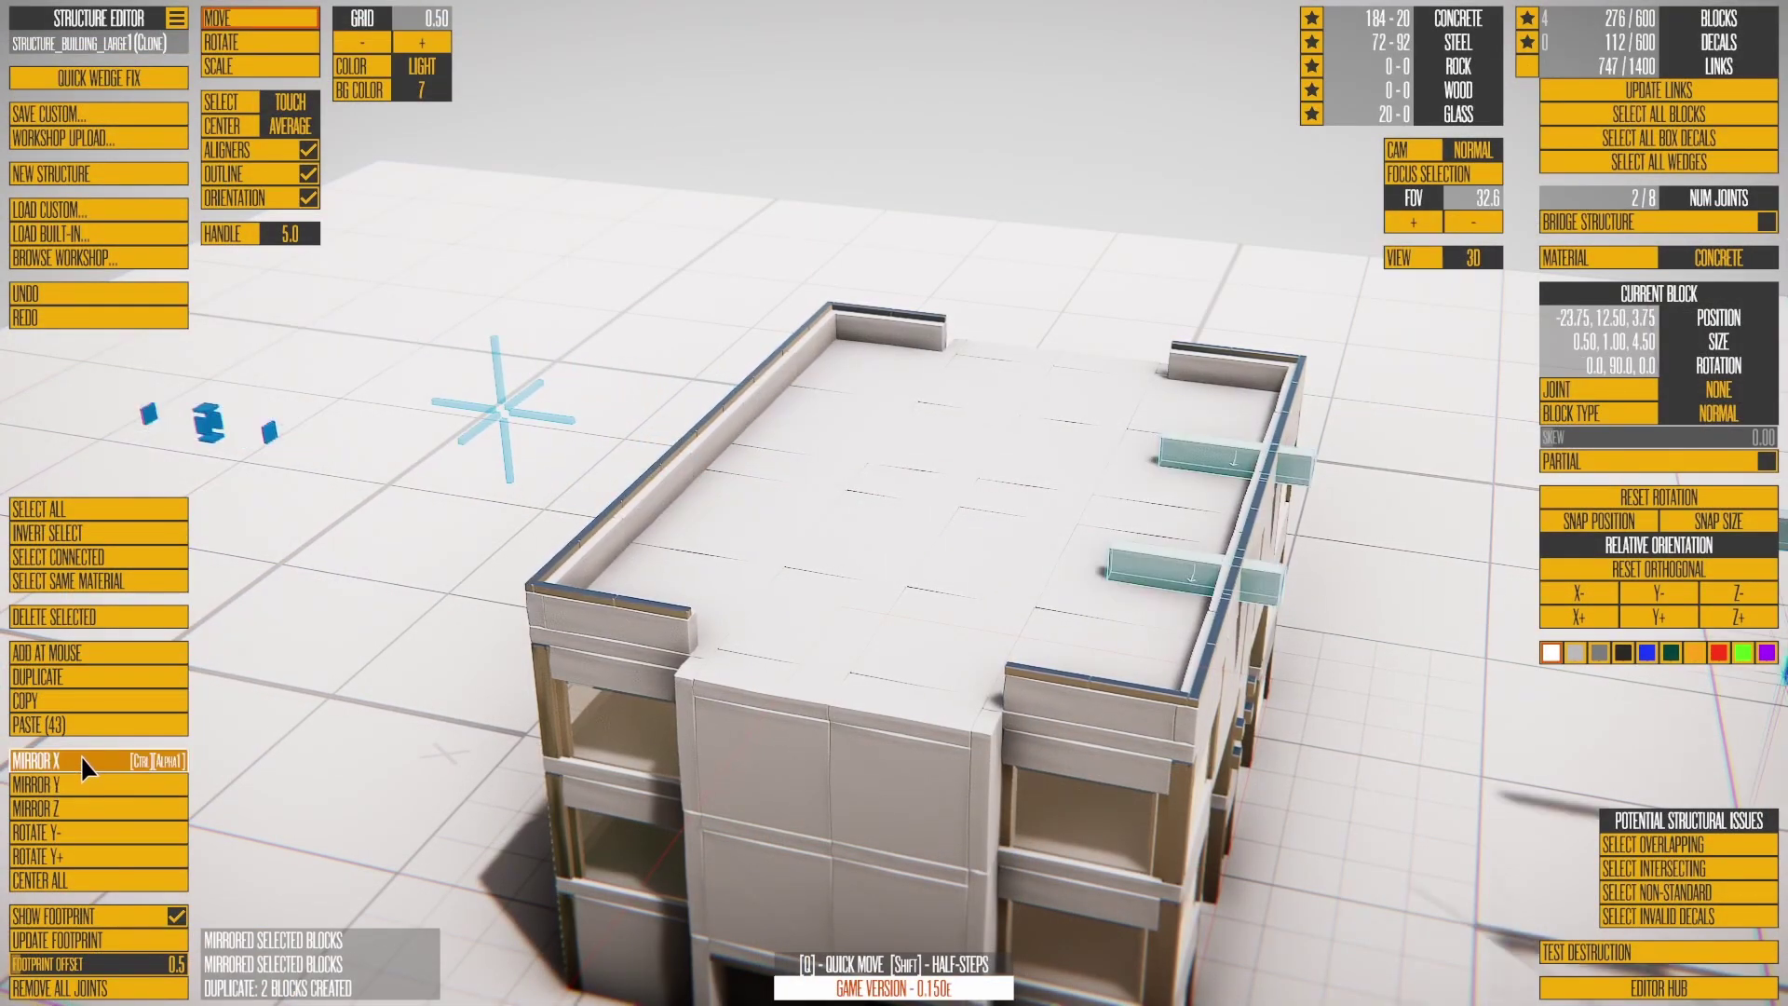
pyautogui.moveTo(925, 642); pyautogui.dragTo(1170, 582, button='right')
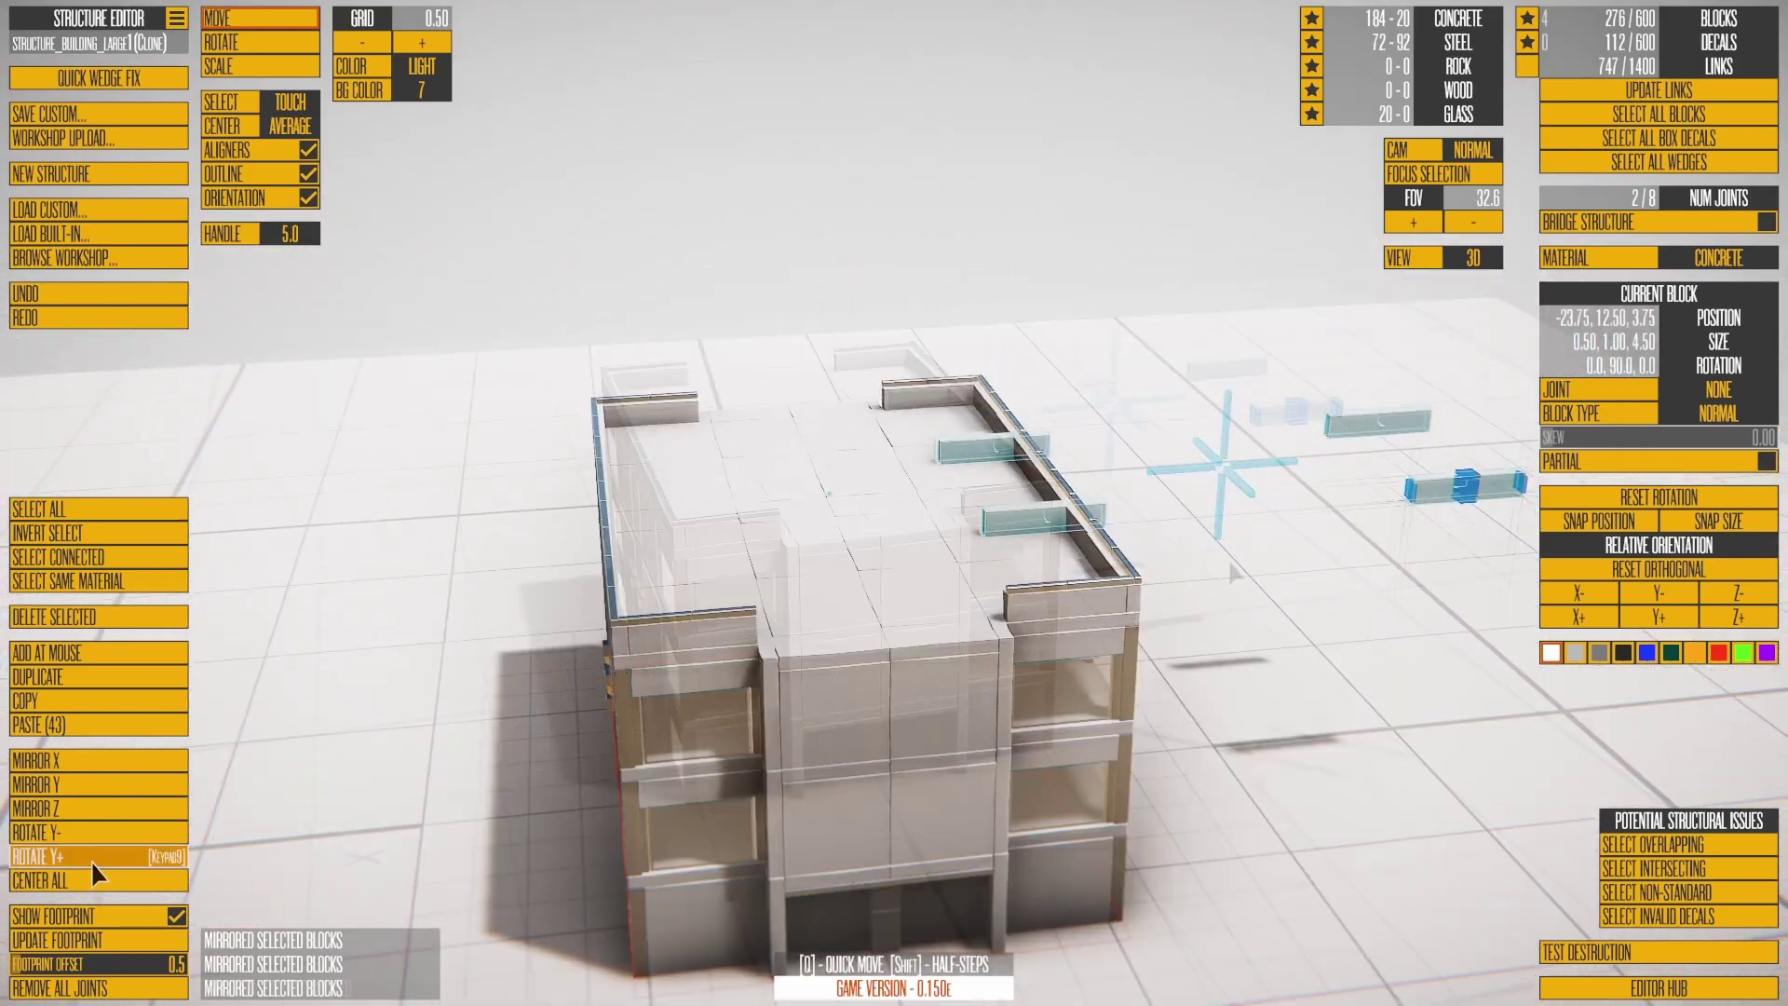
# Step: Rotate the selection about the Y axis several times in the positive direction and several times in the negative direction
pyautogui.click(92, 859)
pyautogui.click(91, 859)
pyautogui.click(91, 859)
pyautogui.click(91, 857)
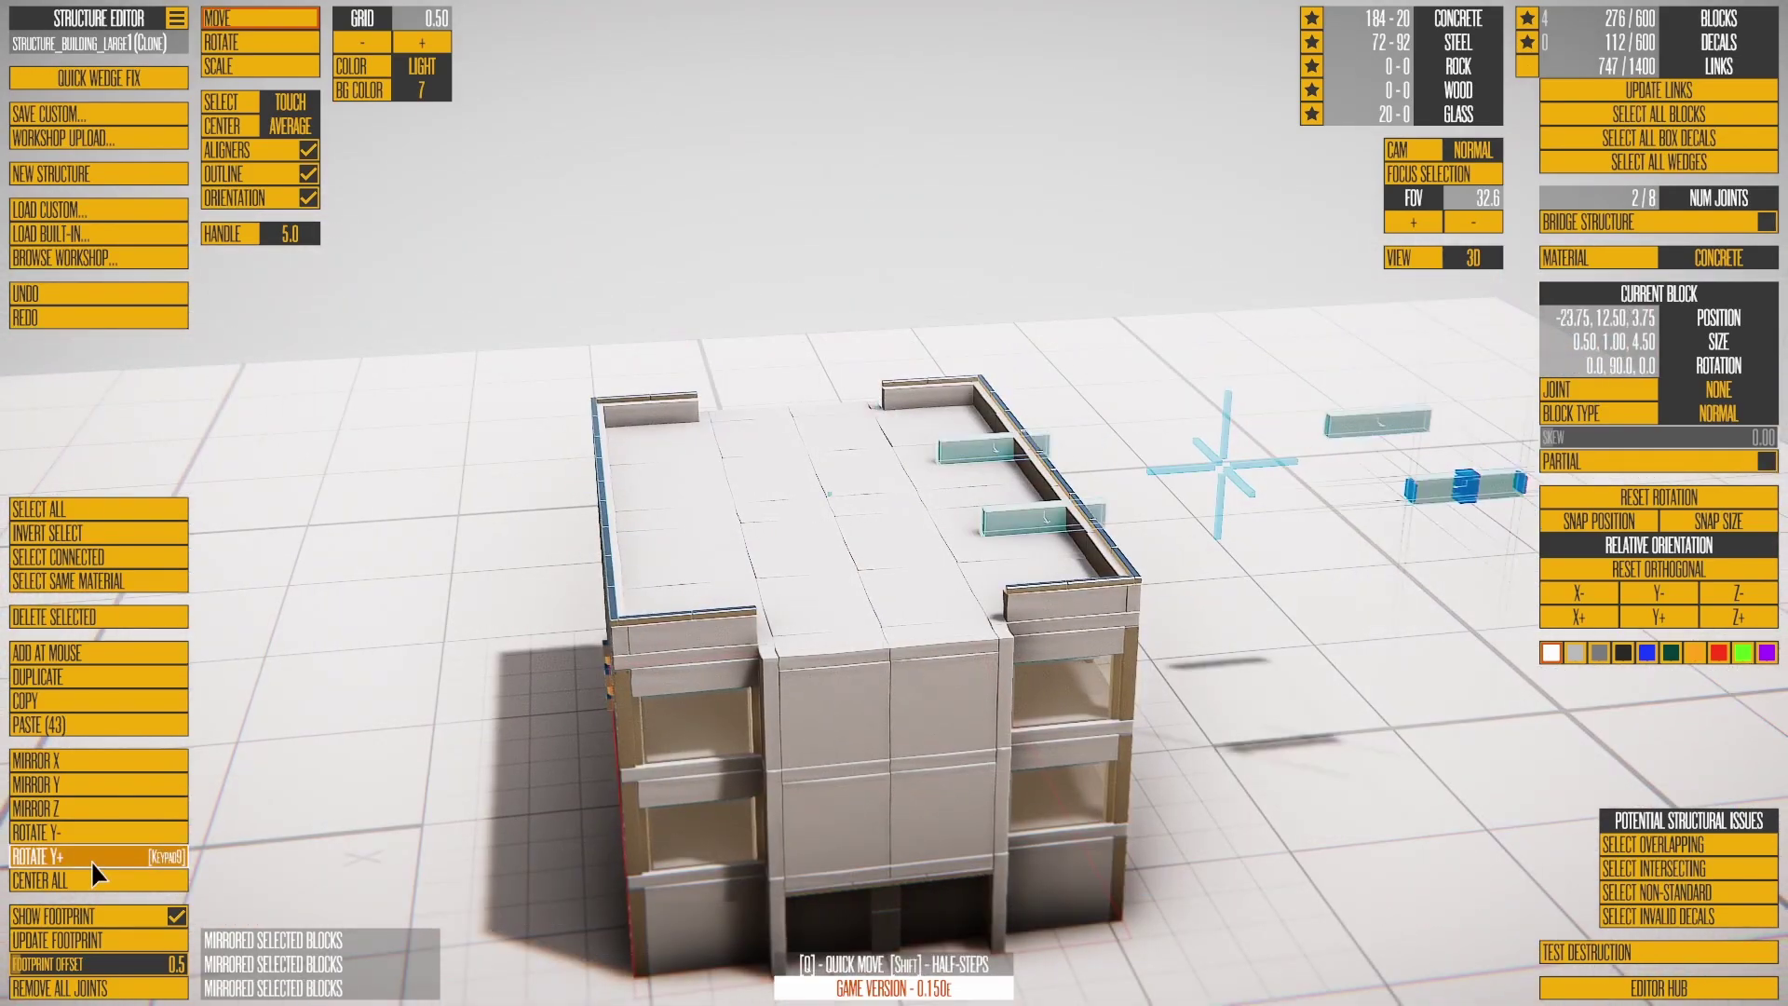
pyautogui.click(91, 857)
pyautogui.click(125, 825)
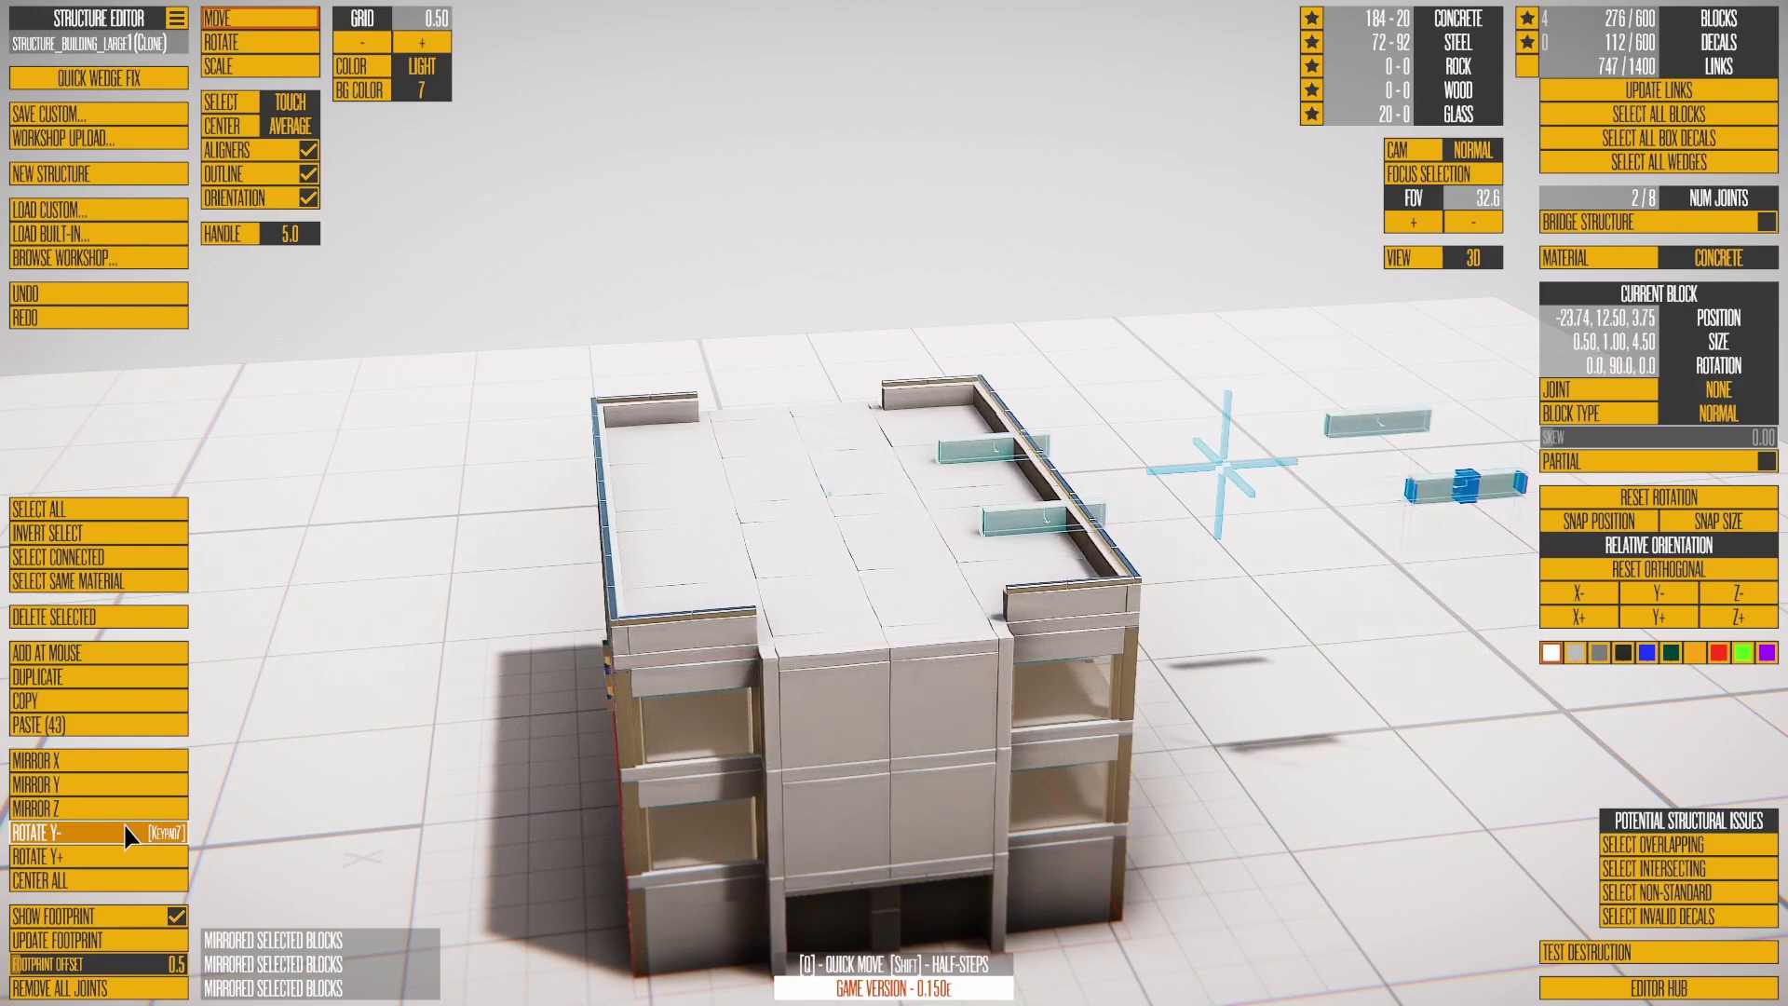
pyautogui.click(125, 825)
pyautogui.click(125, 826)
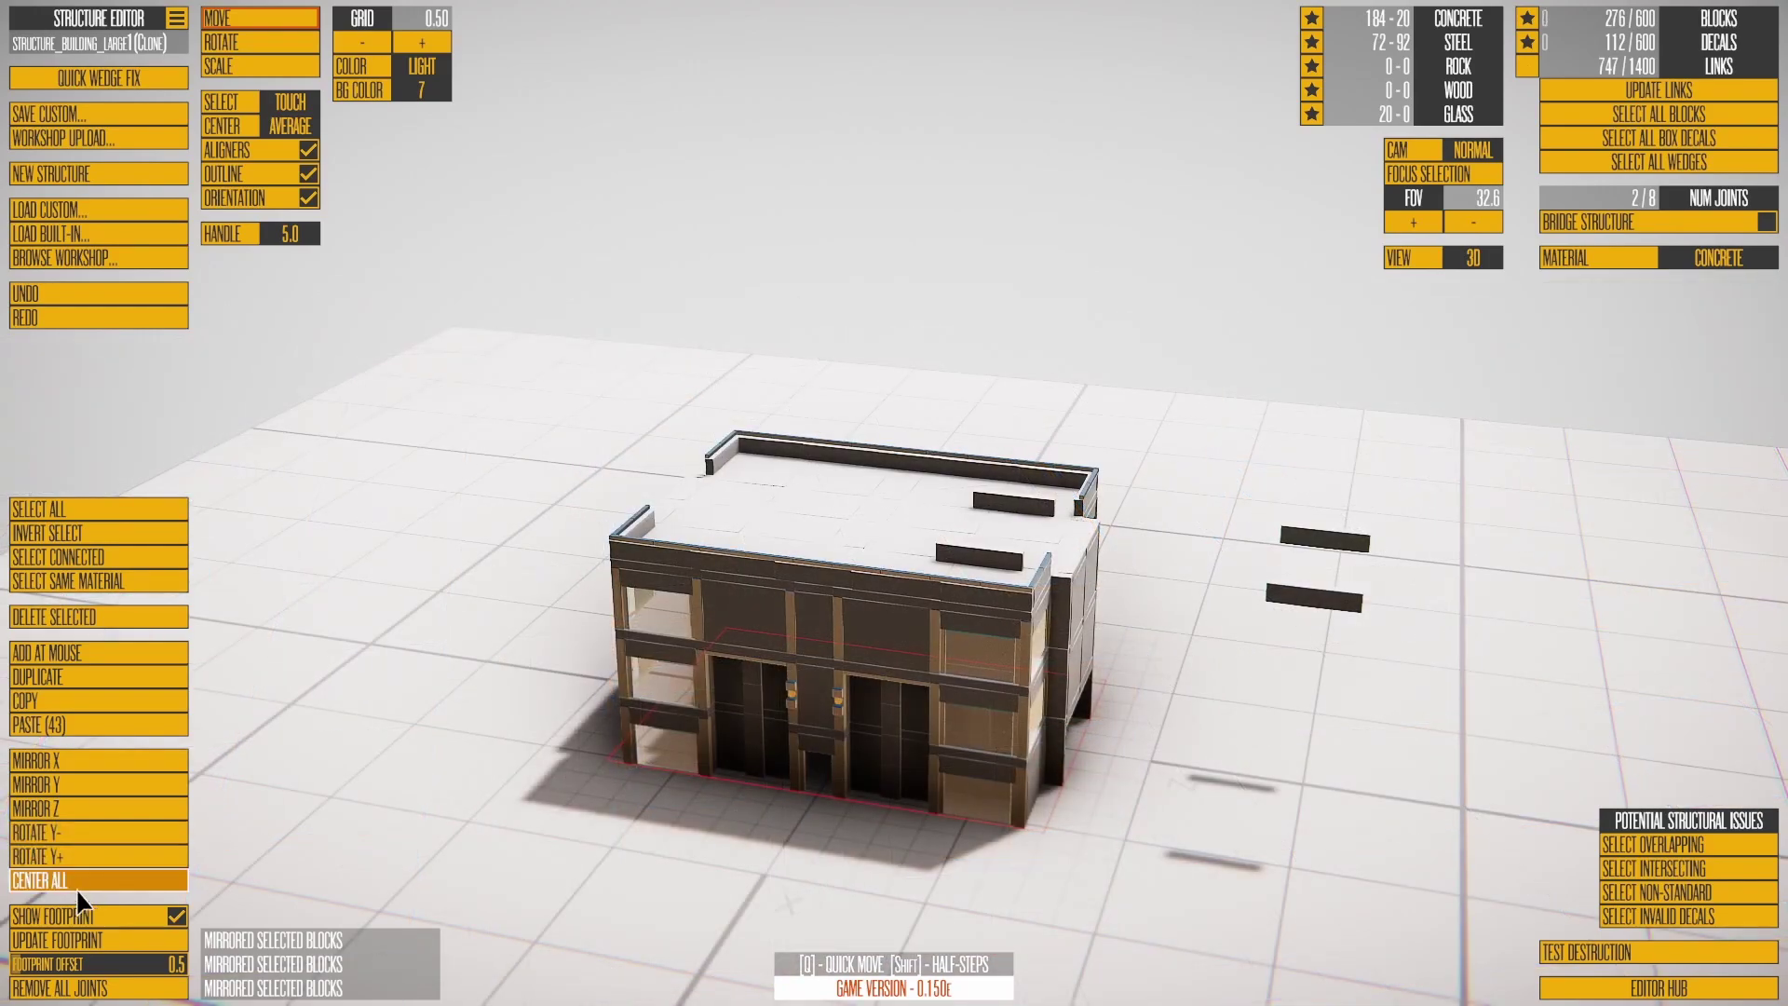
# Step: Center the structure, delete the two blocks floating beside the building, and center all remaining blocks again
pyautogui.click(77, 880)
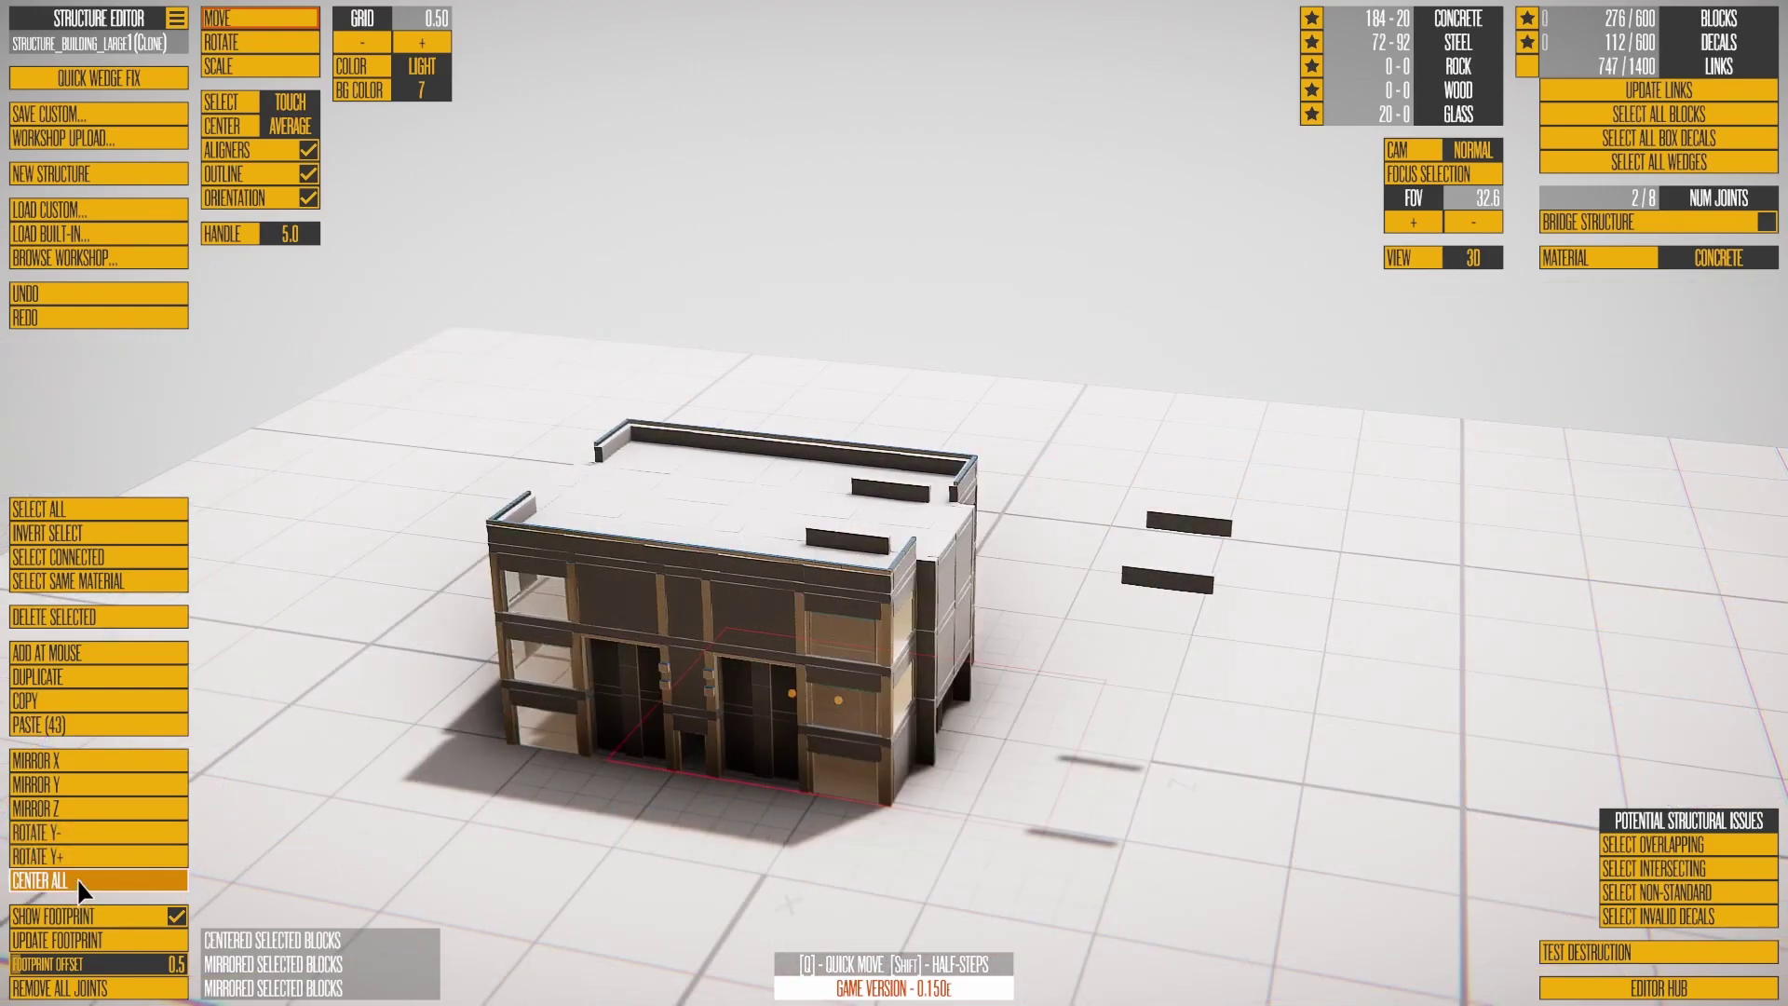
pyautogui.moveTo(954, 562); pyautogui.dragTo(1120, 561, button='right')
pyautogui.moveTo(1118, 461); pyautogui.dragTo(1291, 601)
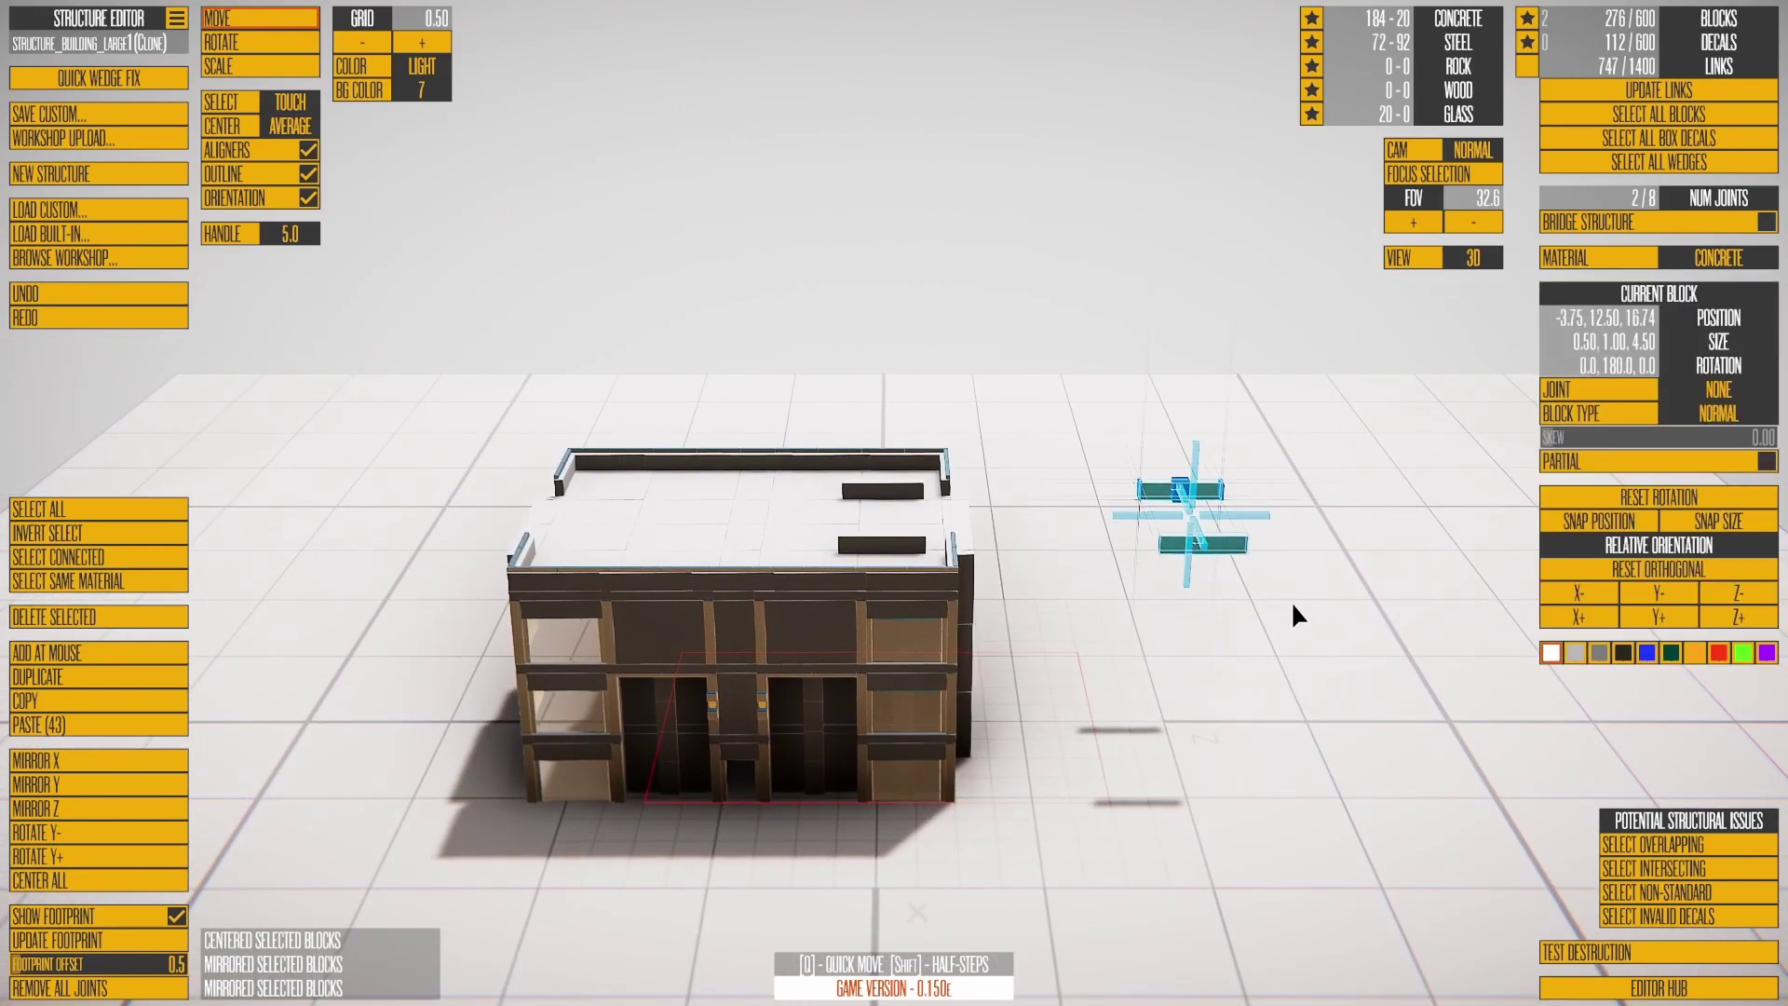
pyautogui.press('Delete')
pyautogui.click(58, 881)
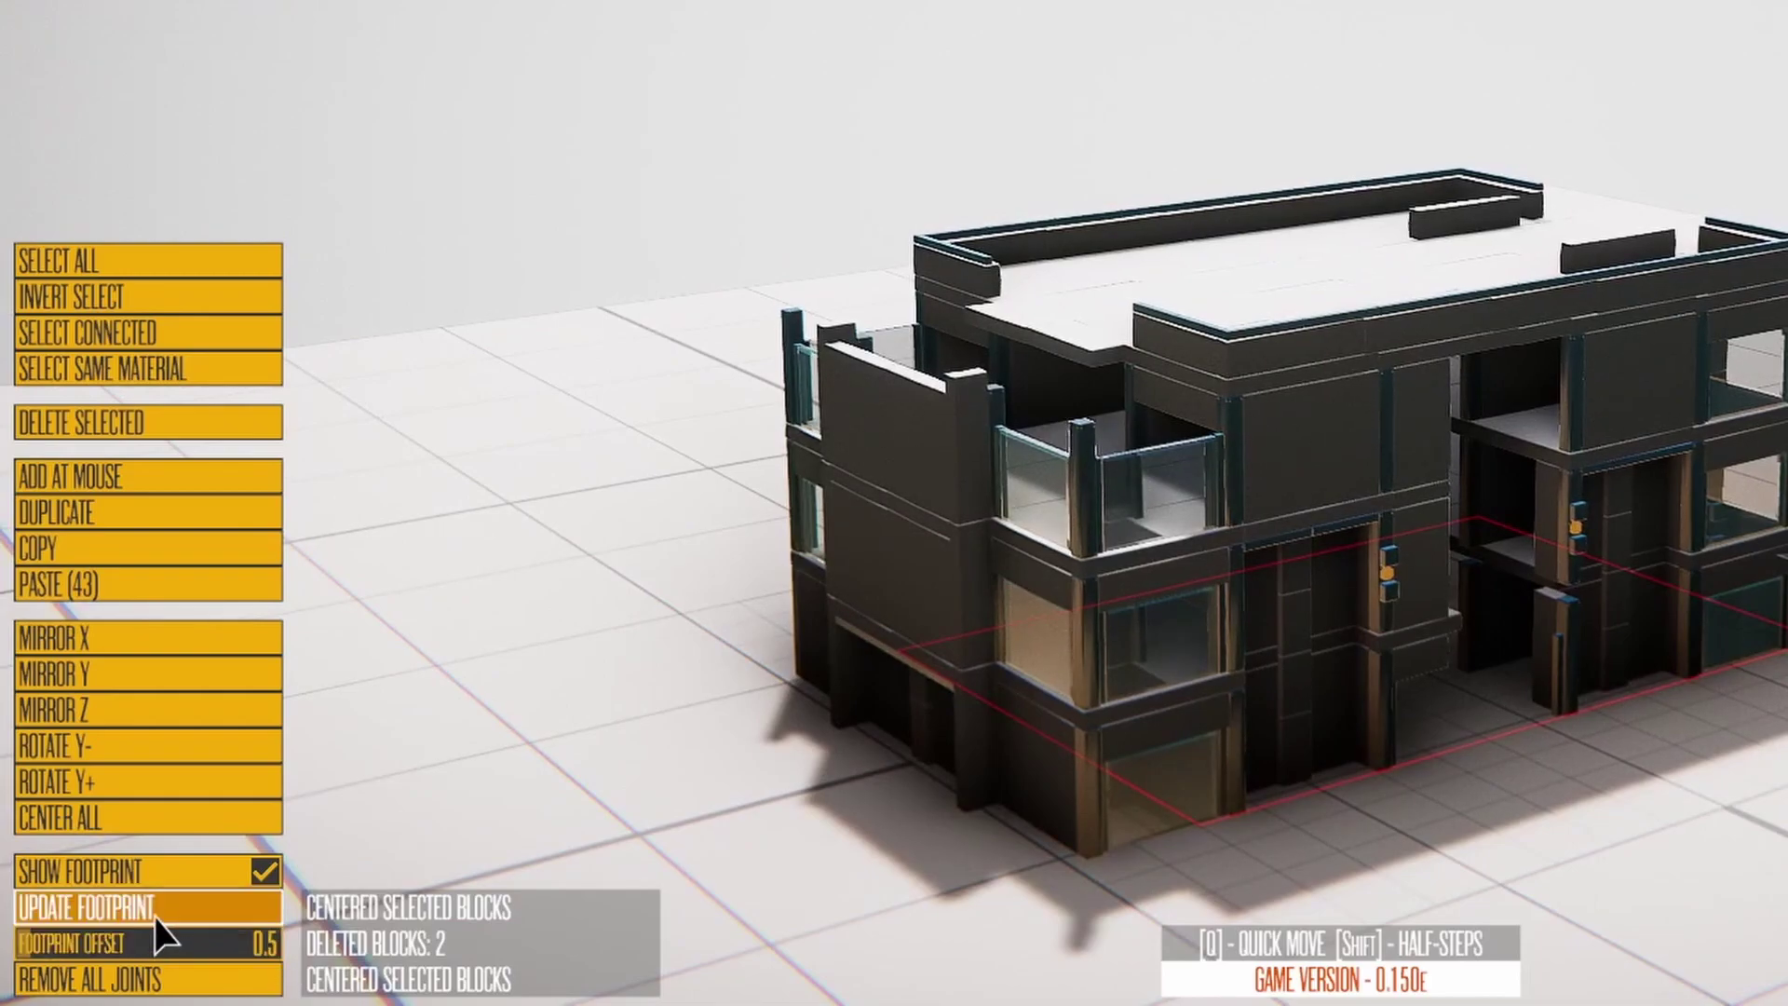
# Step: Update the structure's footprint with an offset of 0.5 and remove all joints
pyautogui.click(169, 902)
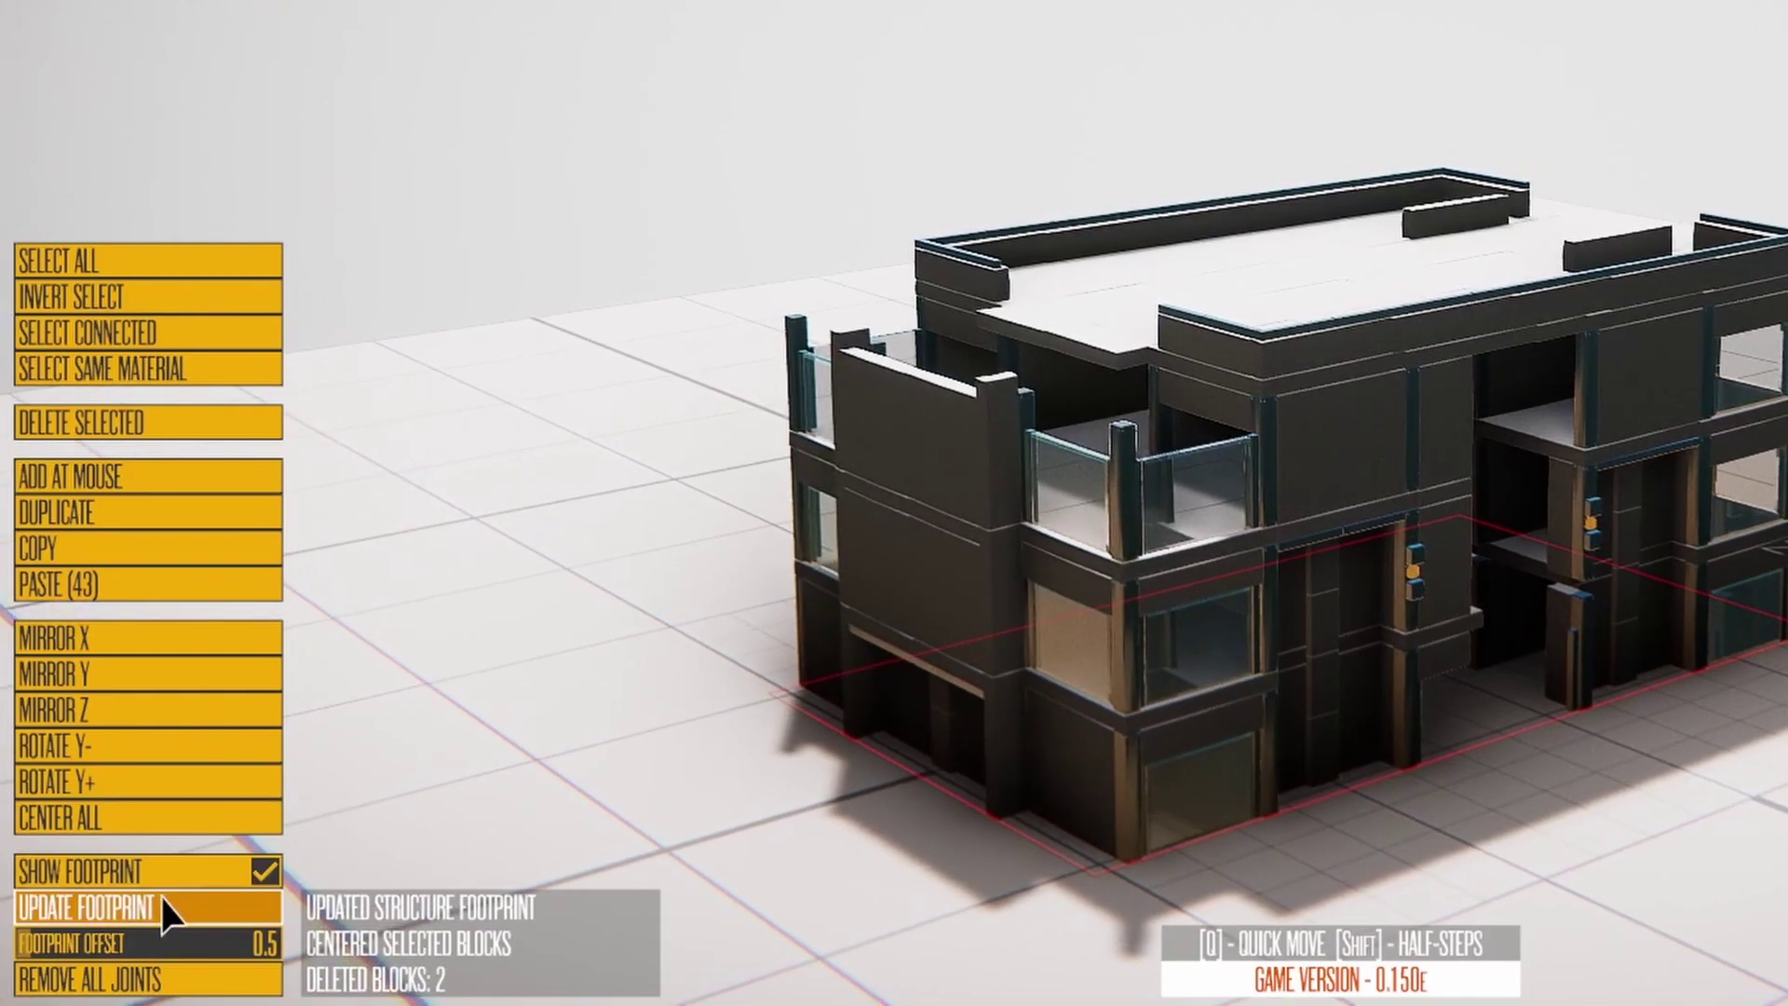
pyautogui.moveTo(129, 928); pyautogui.dragTo(20, 943)
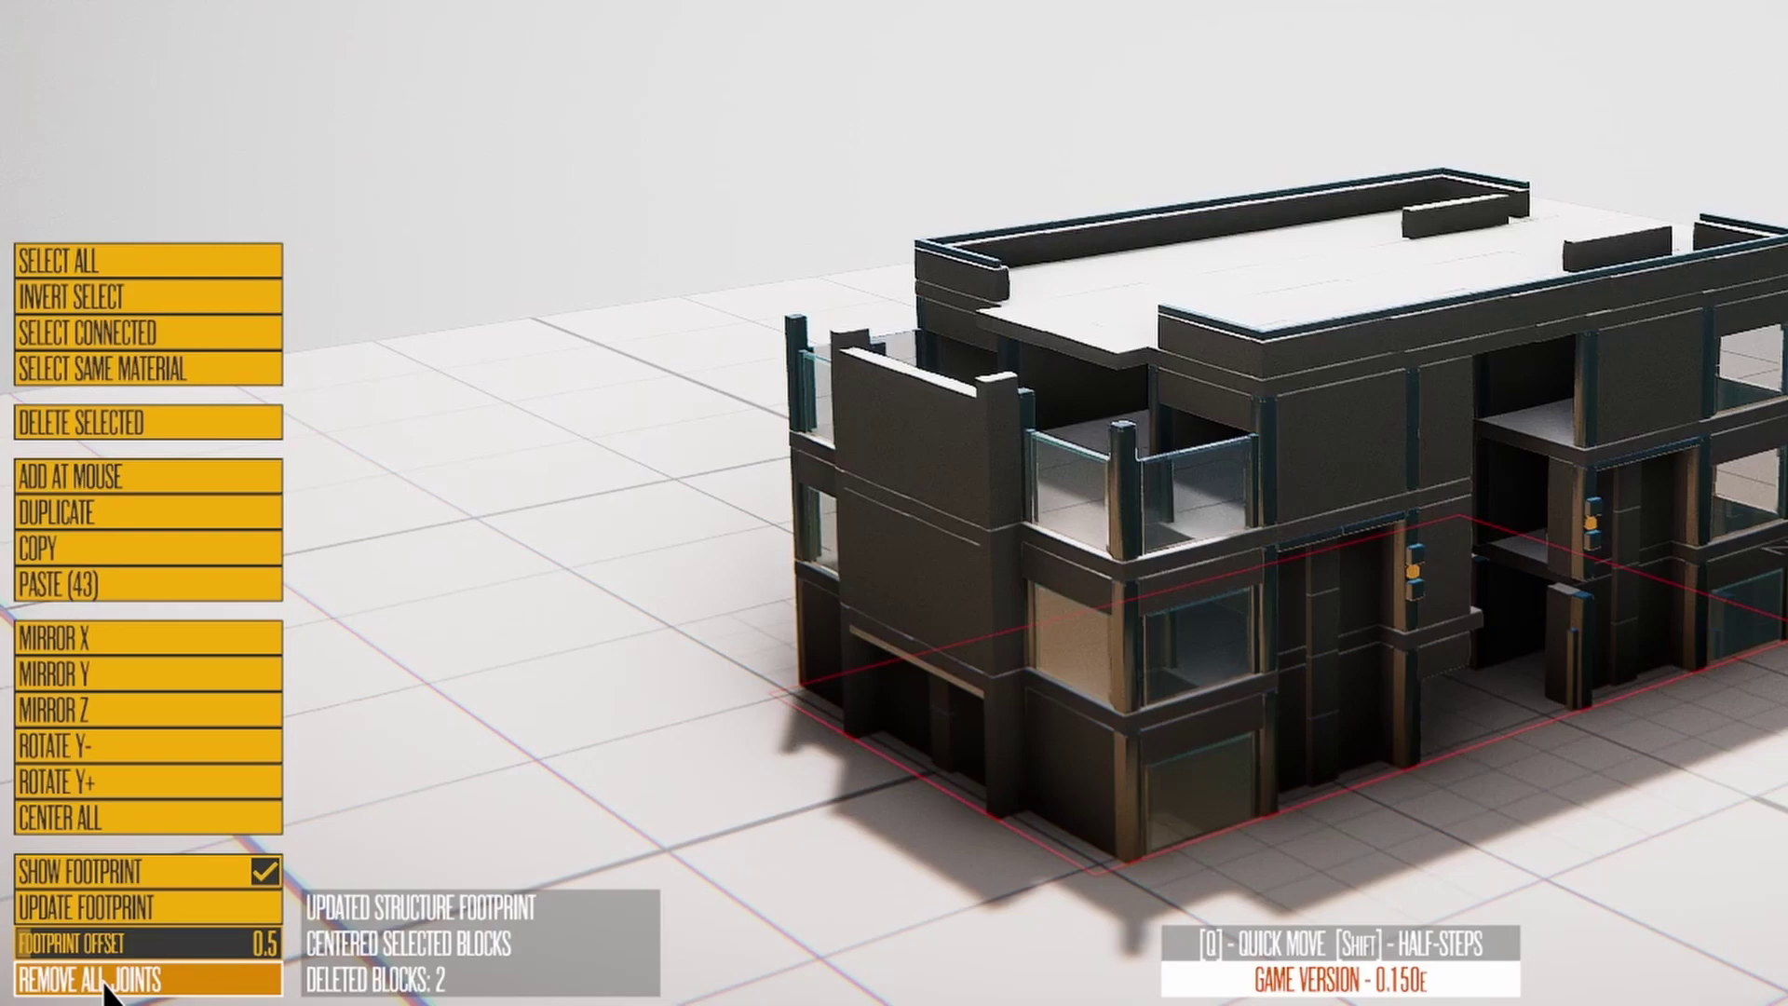
pyautogui.click(93, 978)
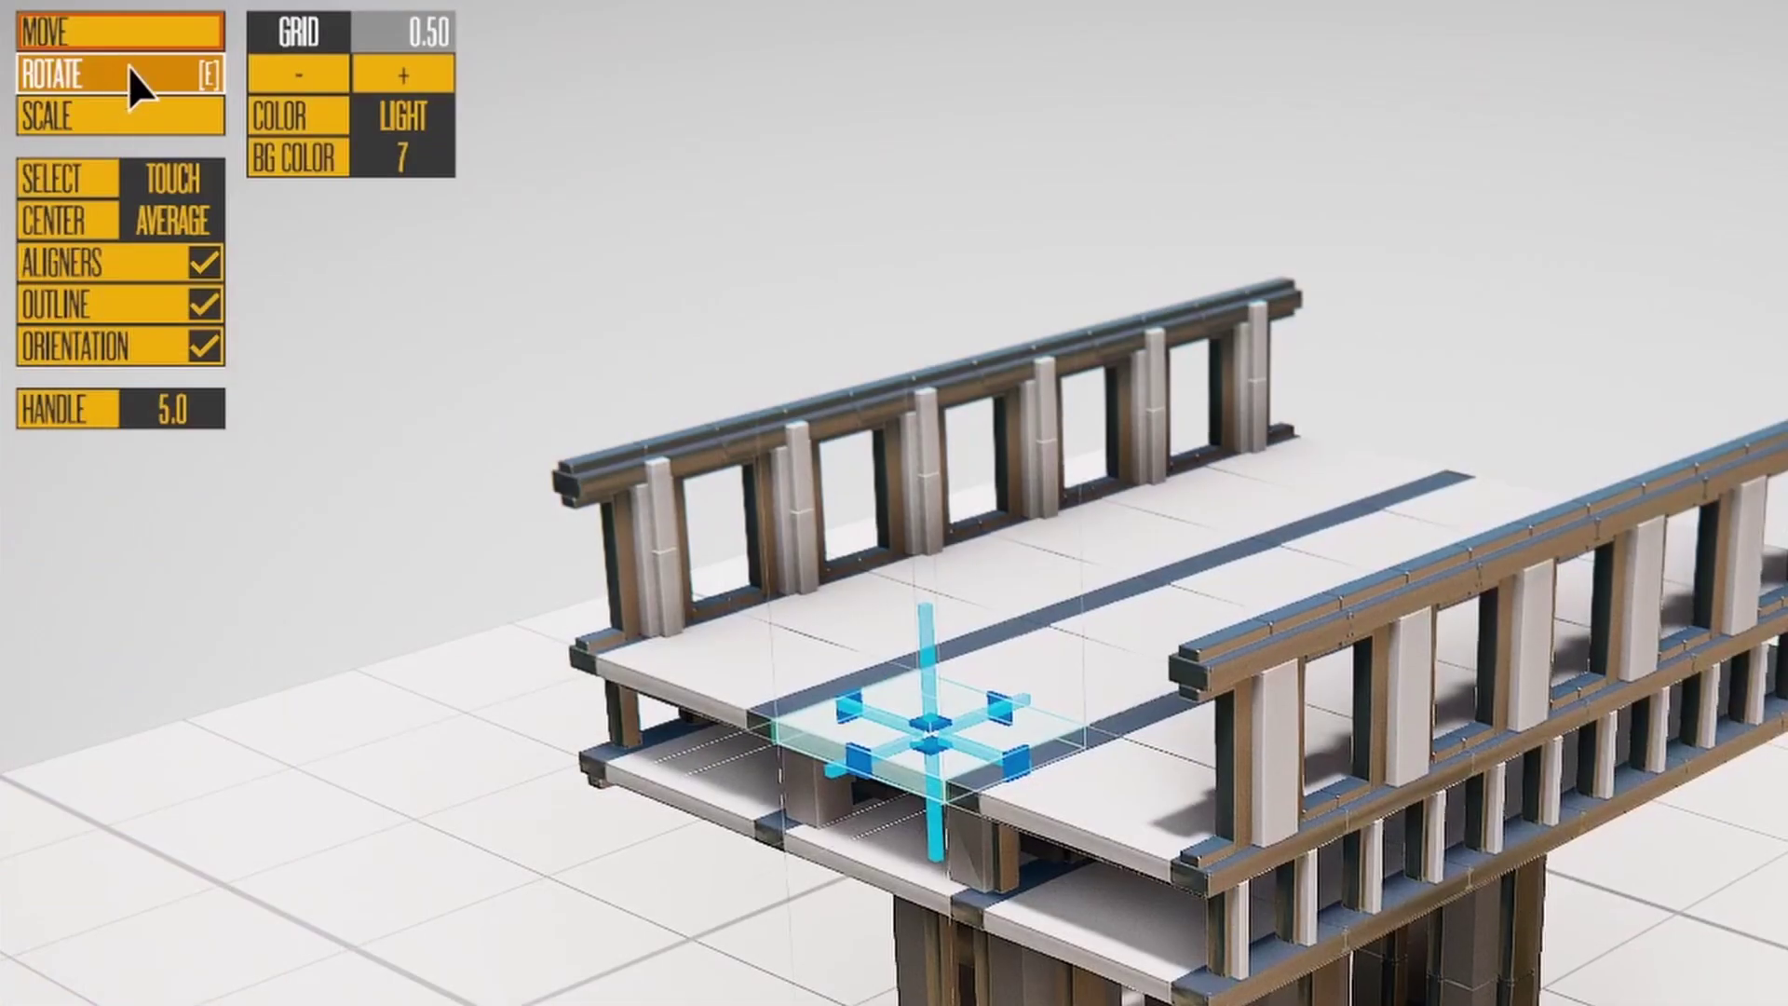
# Step: Switch the selected bridge deck block's transform handles to Rotate and from there to Scale
pyautogui.click(130, 76)
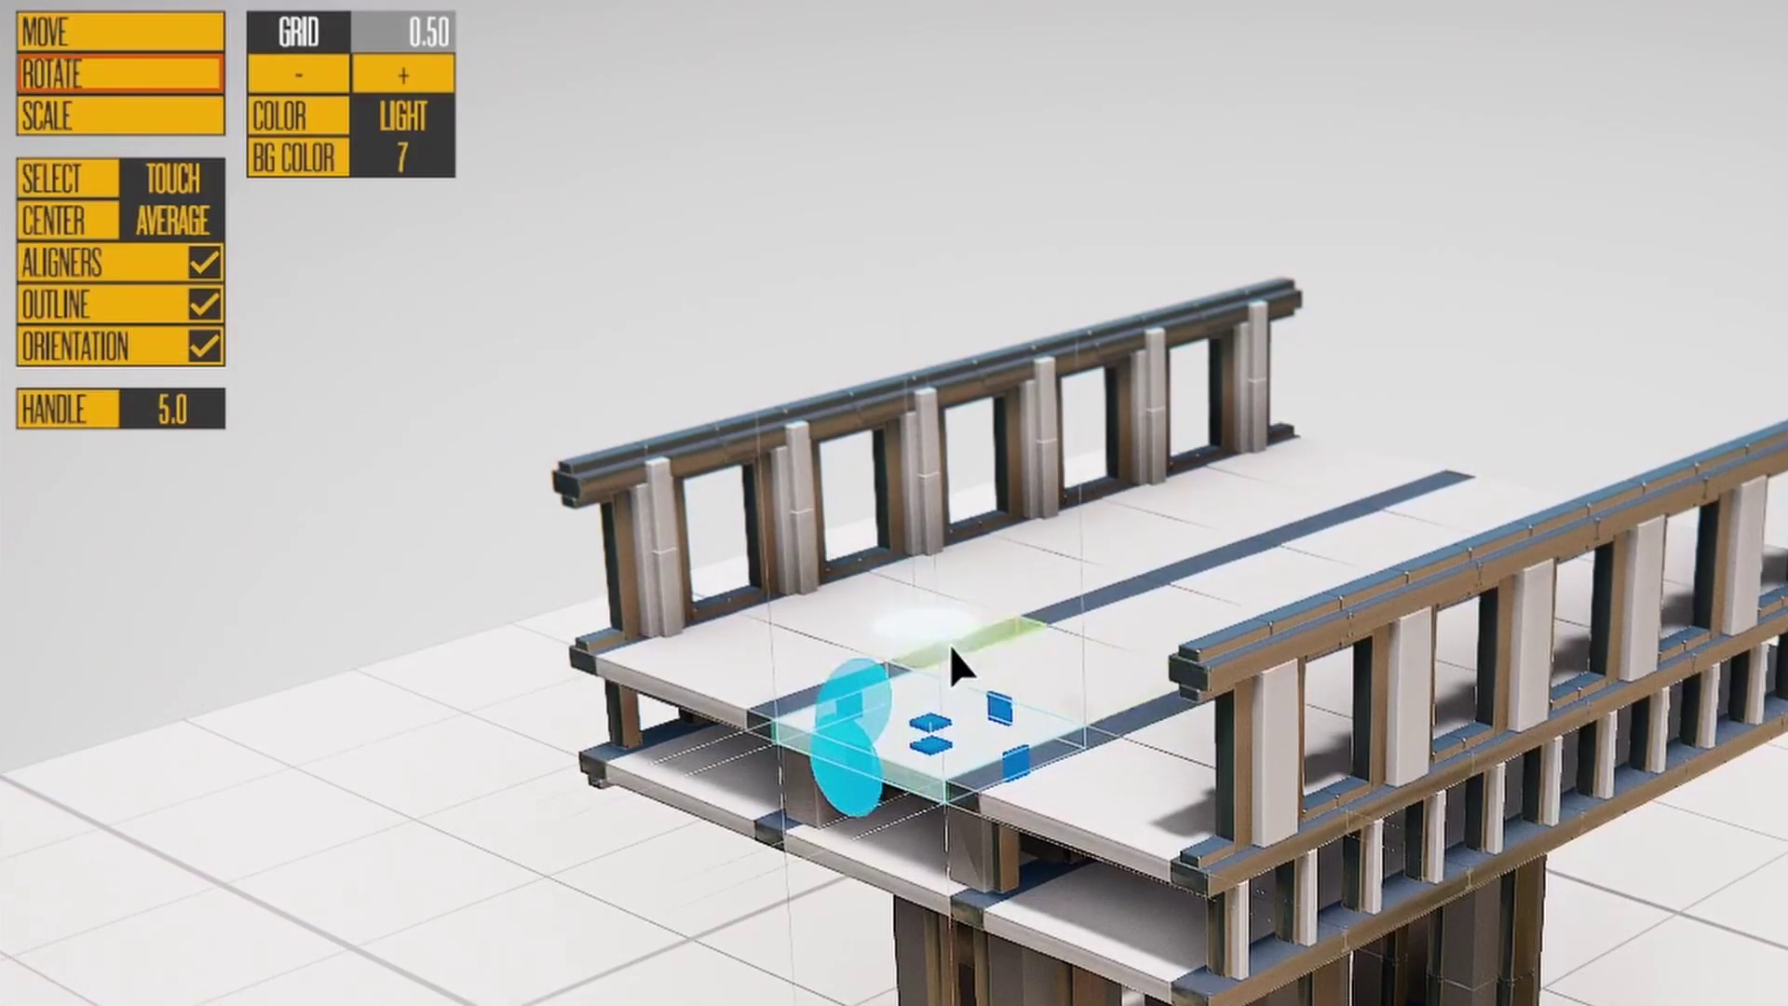
pyautogui.moveTo(913, 626)
pyautogui.mouseDown()
pyautogui.moveTo(1054, 627)
pyautogui.moveTo(925, 637)
pyautogui.mouseUp()
pyautogui.press('r')
pyautogui.moveTo(925, 638); pyautogui.dragTo(1070, 785, button='right')
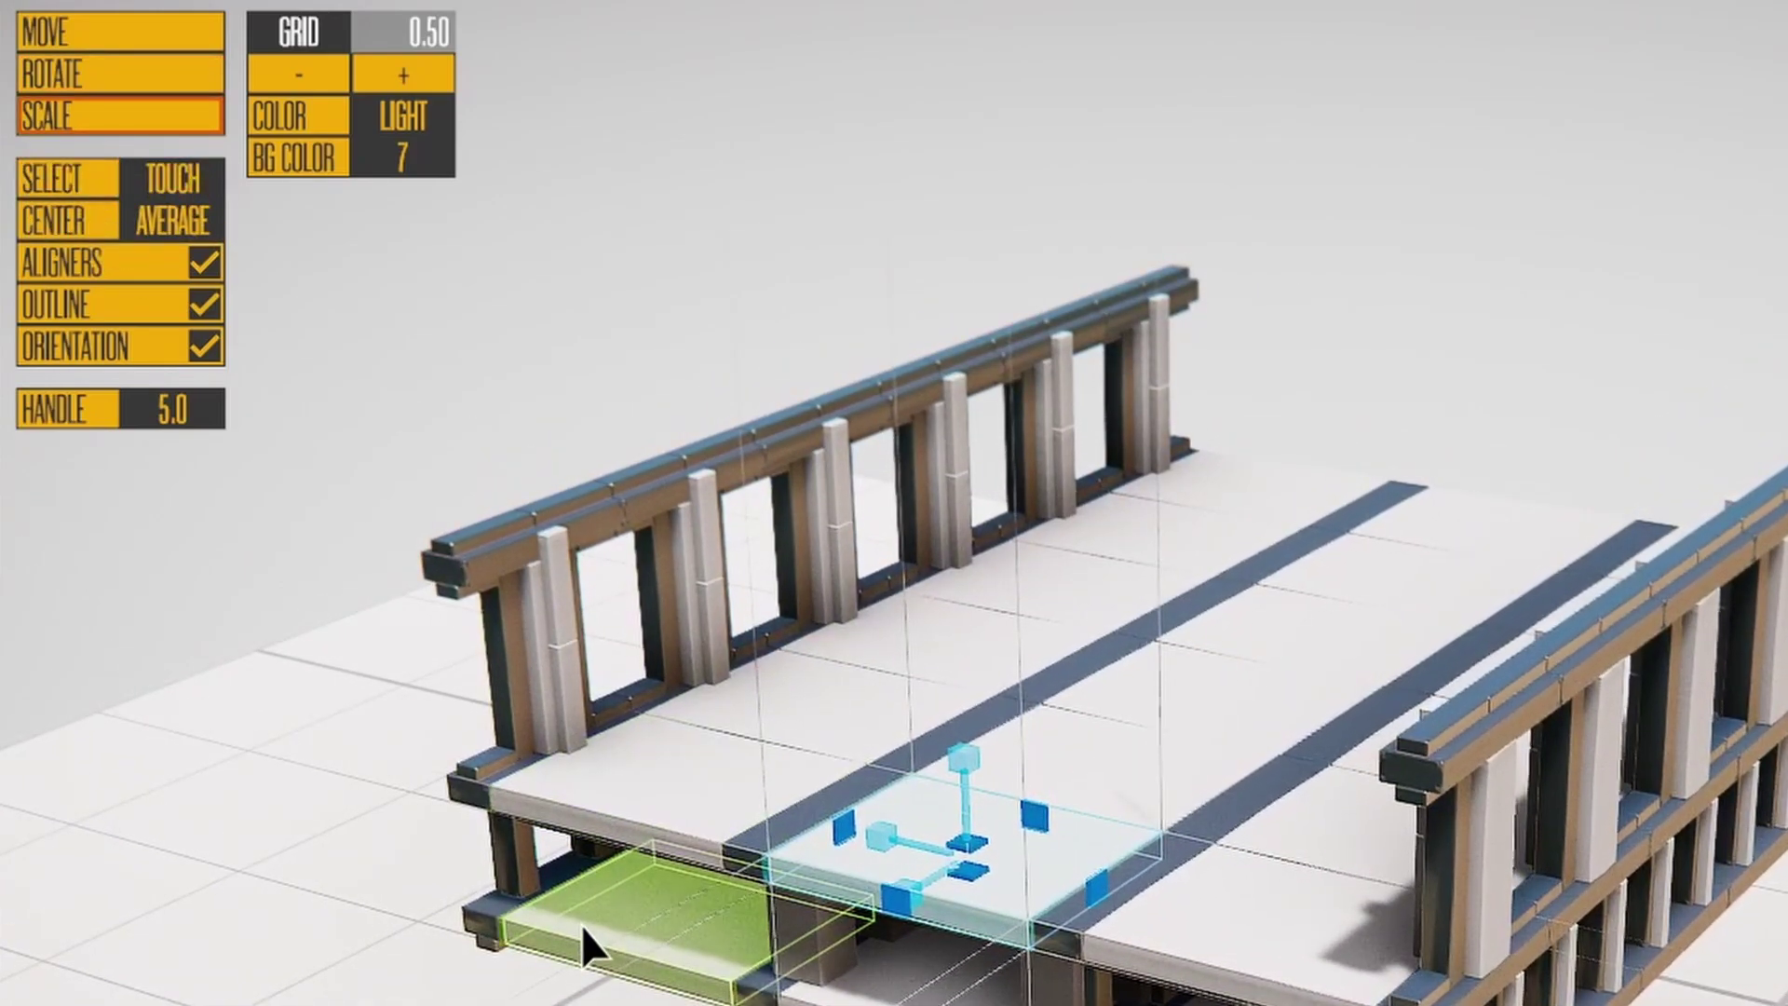
# Step: Box-select the near corner of the bridge in Touch mode and again in Around mode
pyautogui.moveTo(338, 641); pyautogui.dragTo(746, 959)
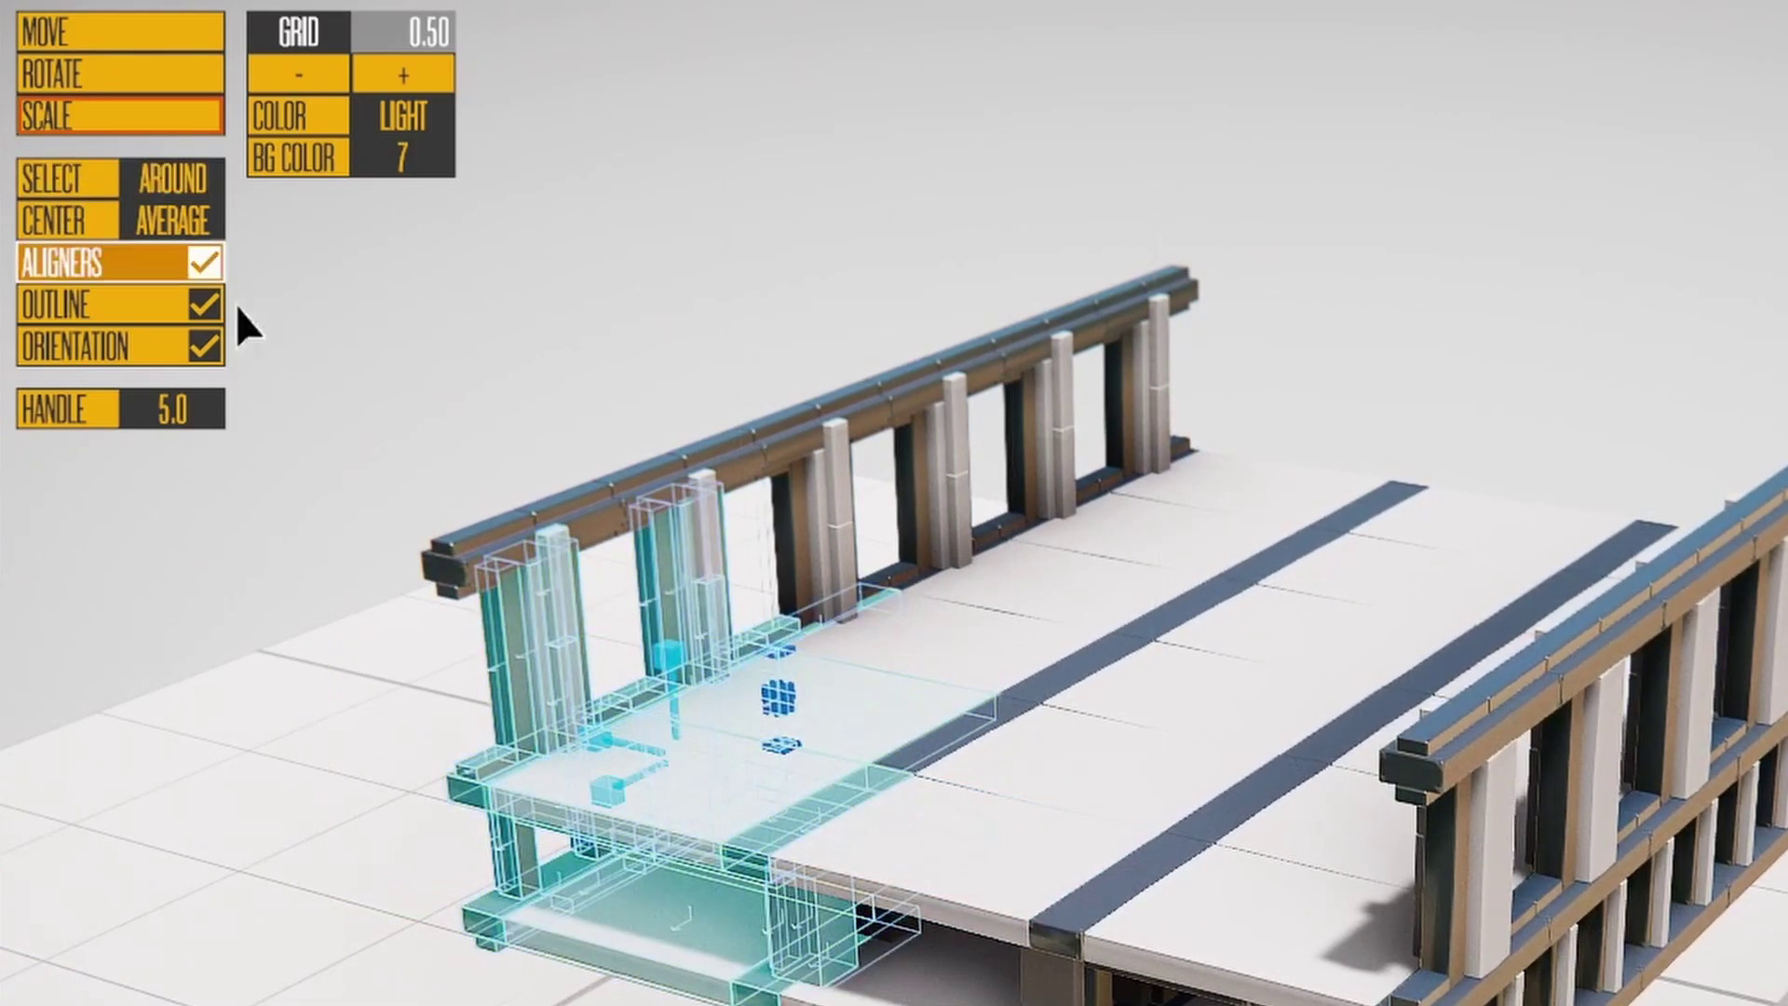
pyautogui.click(337, 764)
pyautogui.moveTo(264, 671); pyautogui.dragTo(899, 1002)
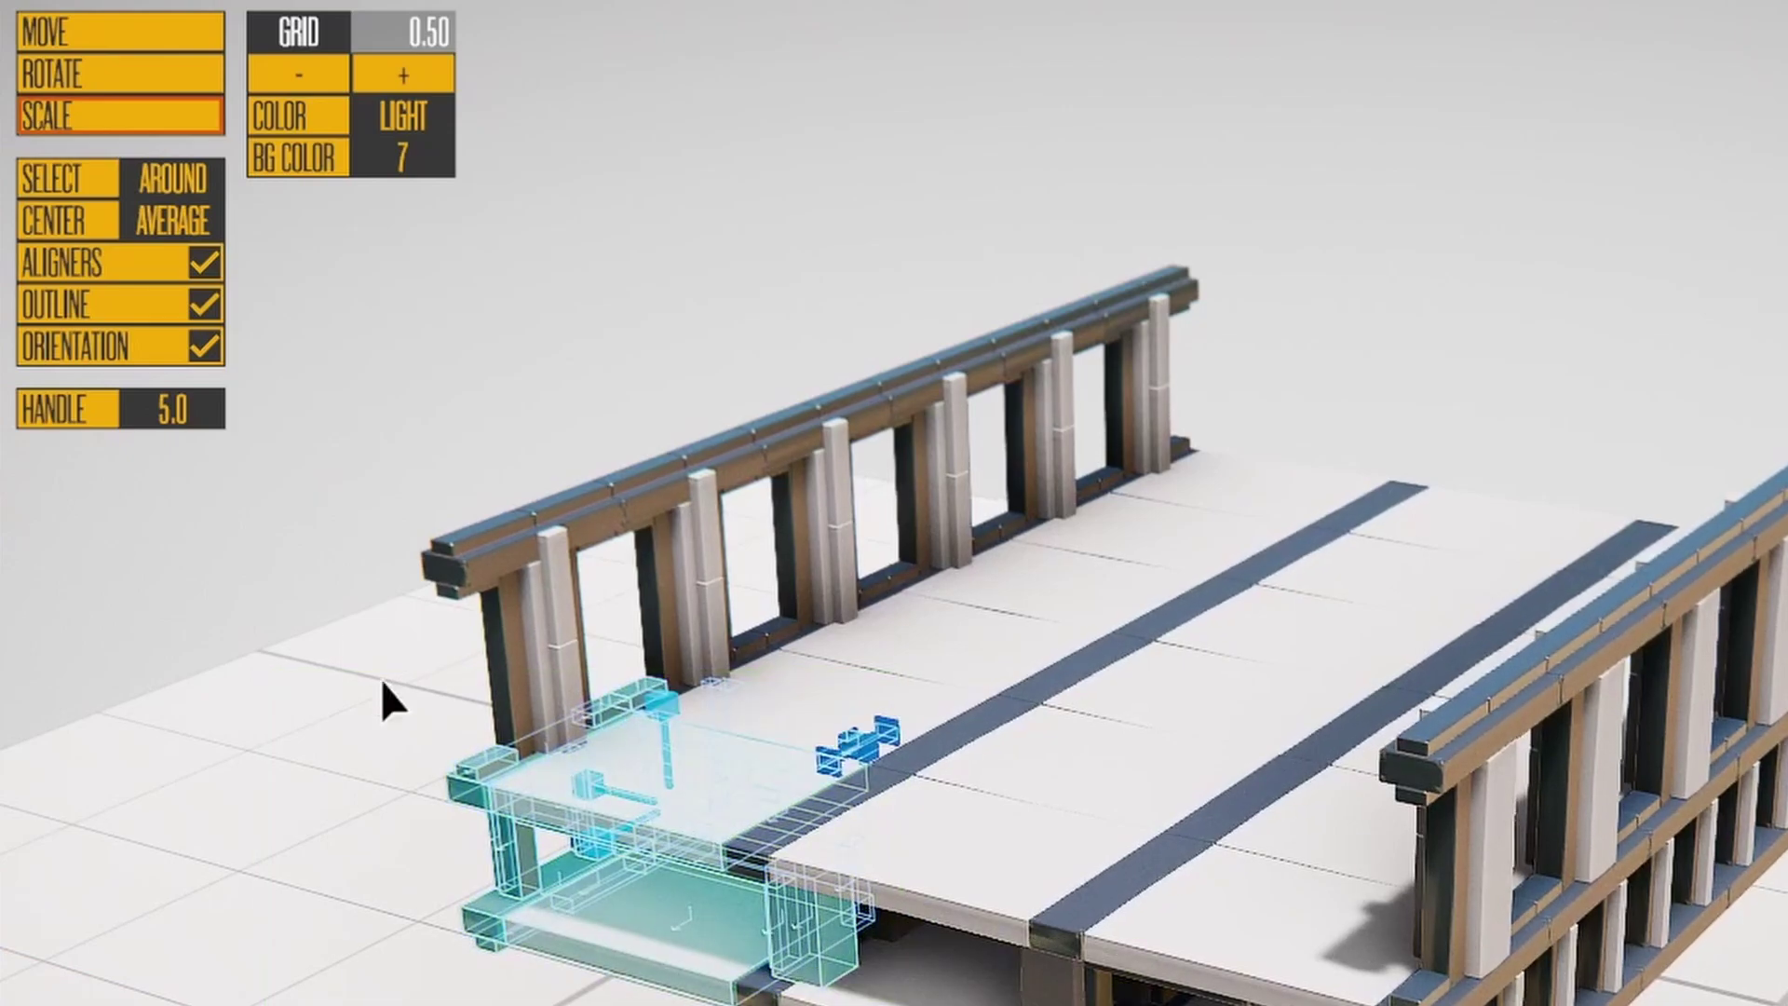
# Step: Select two adjacent deck panels with the selection center set to Origin, and return the center to Average
pyautogui.click(152, 223)
pyautogui.click(657, 758)
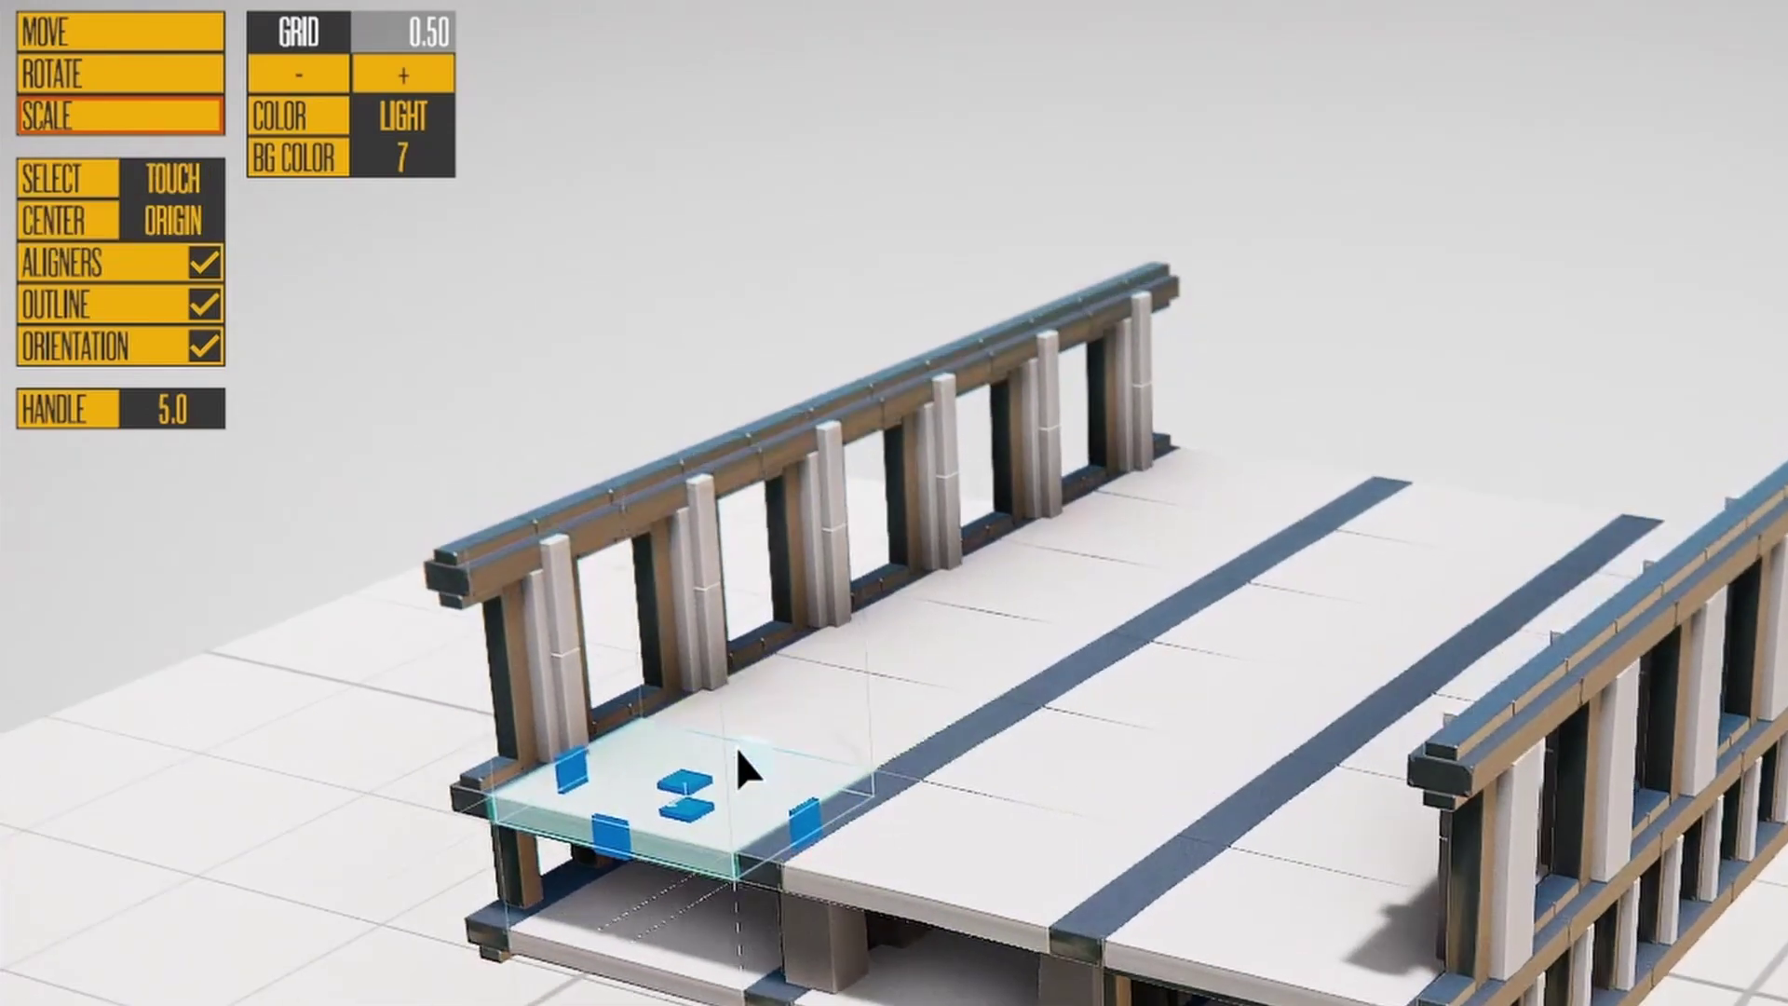
pyautogui.keyDown('shift'); pyautogui.click(736, 747); pyautogui.keyUp('shift')
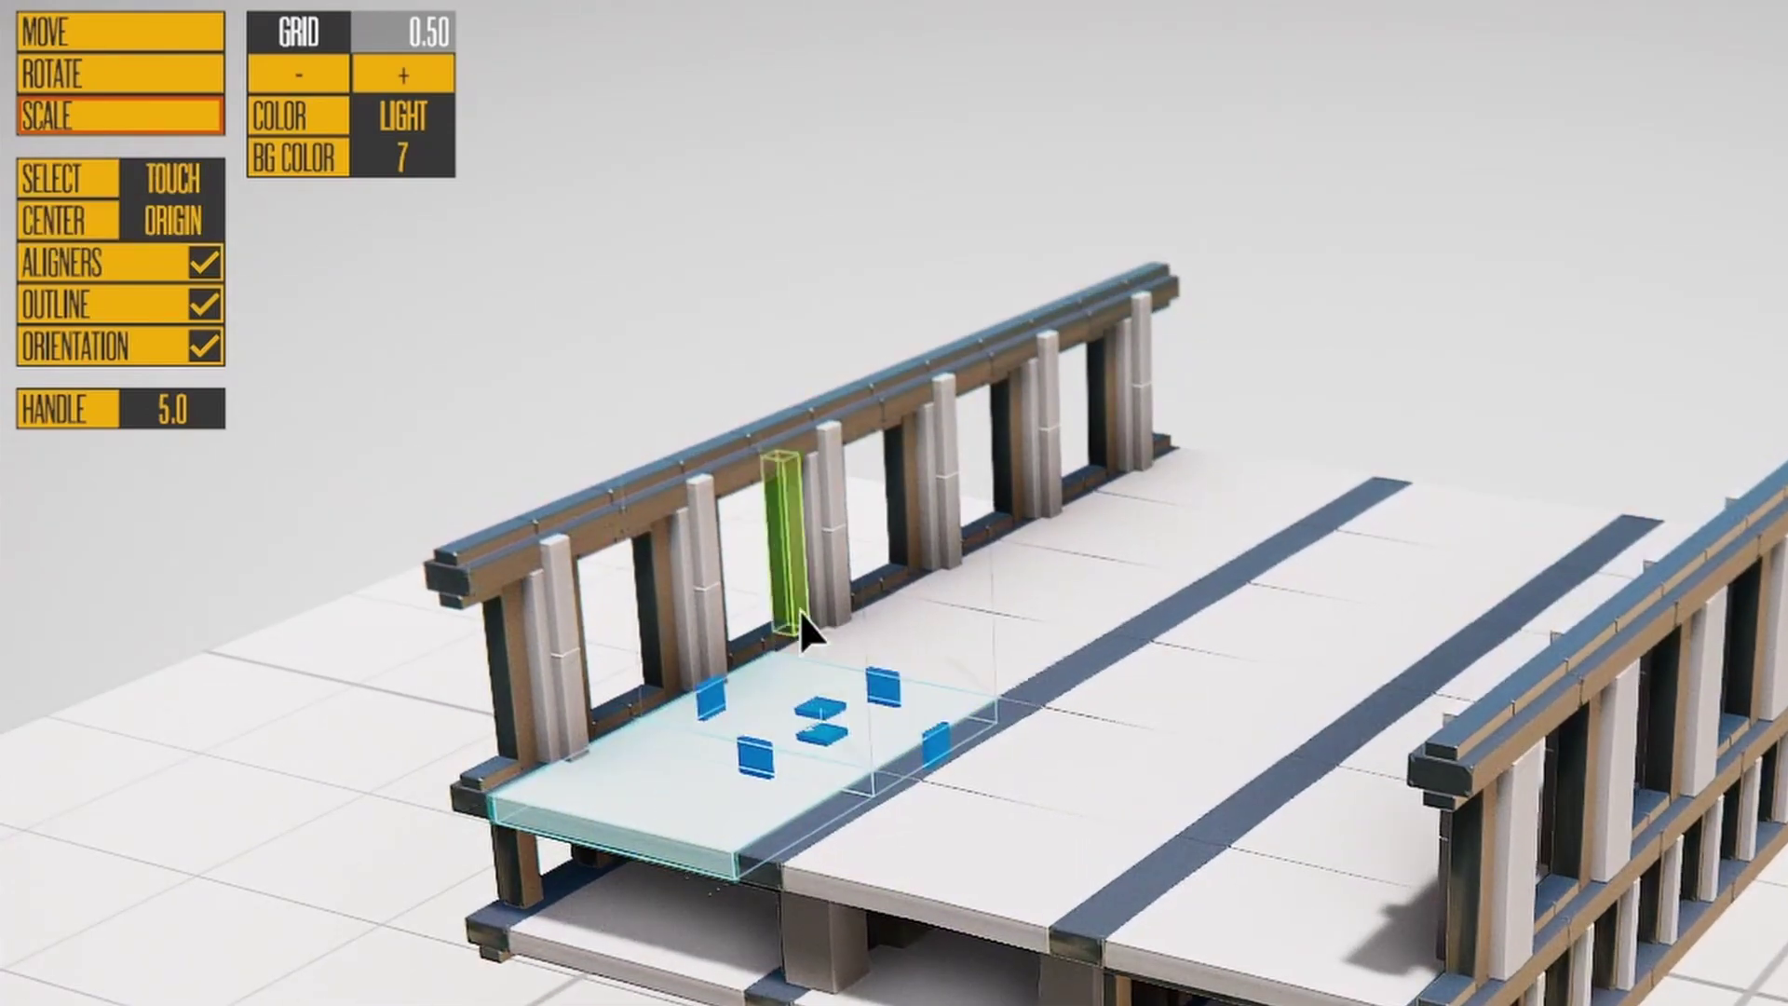
pyautogui.click(69, 226)
# Step: Toggle the aligners off and back on for the selected blocks
pyautogui.click(81, 269)
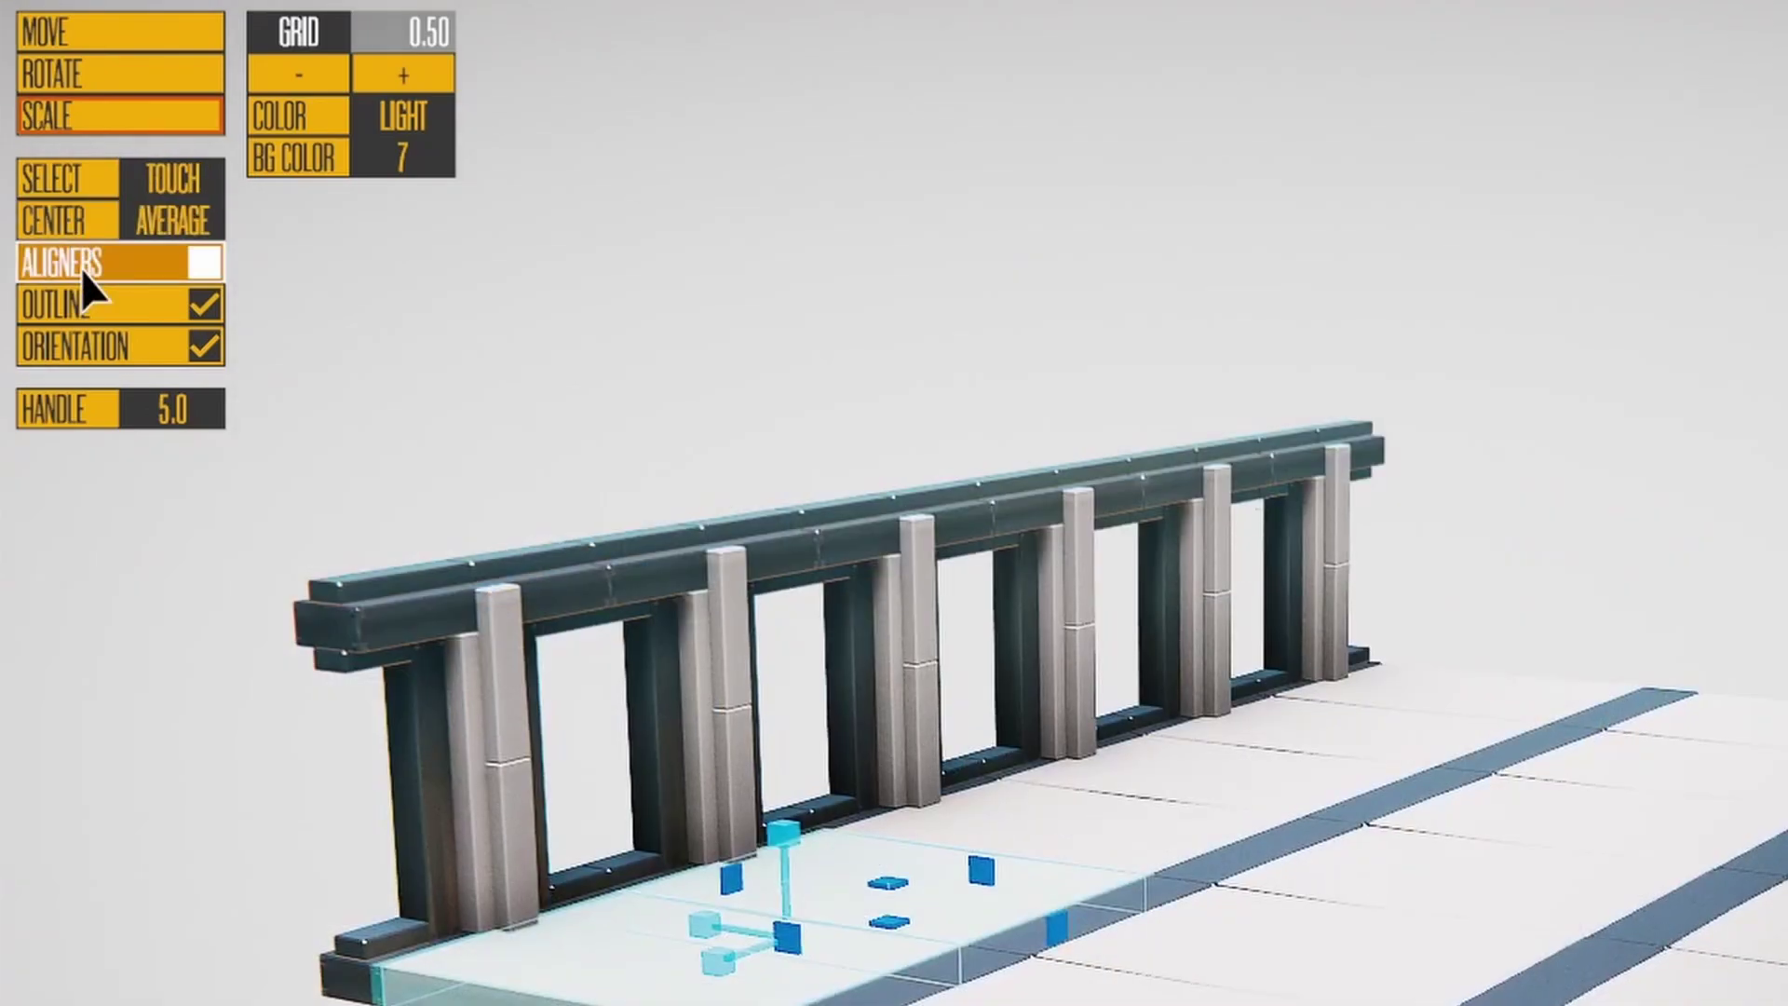
pyautogui.click(81, 269)
pyautogui.click(81, 268)
pyautogui.click(81, 269)
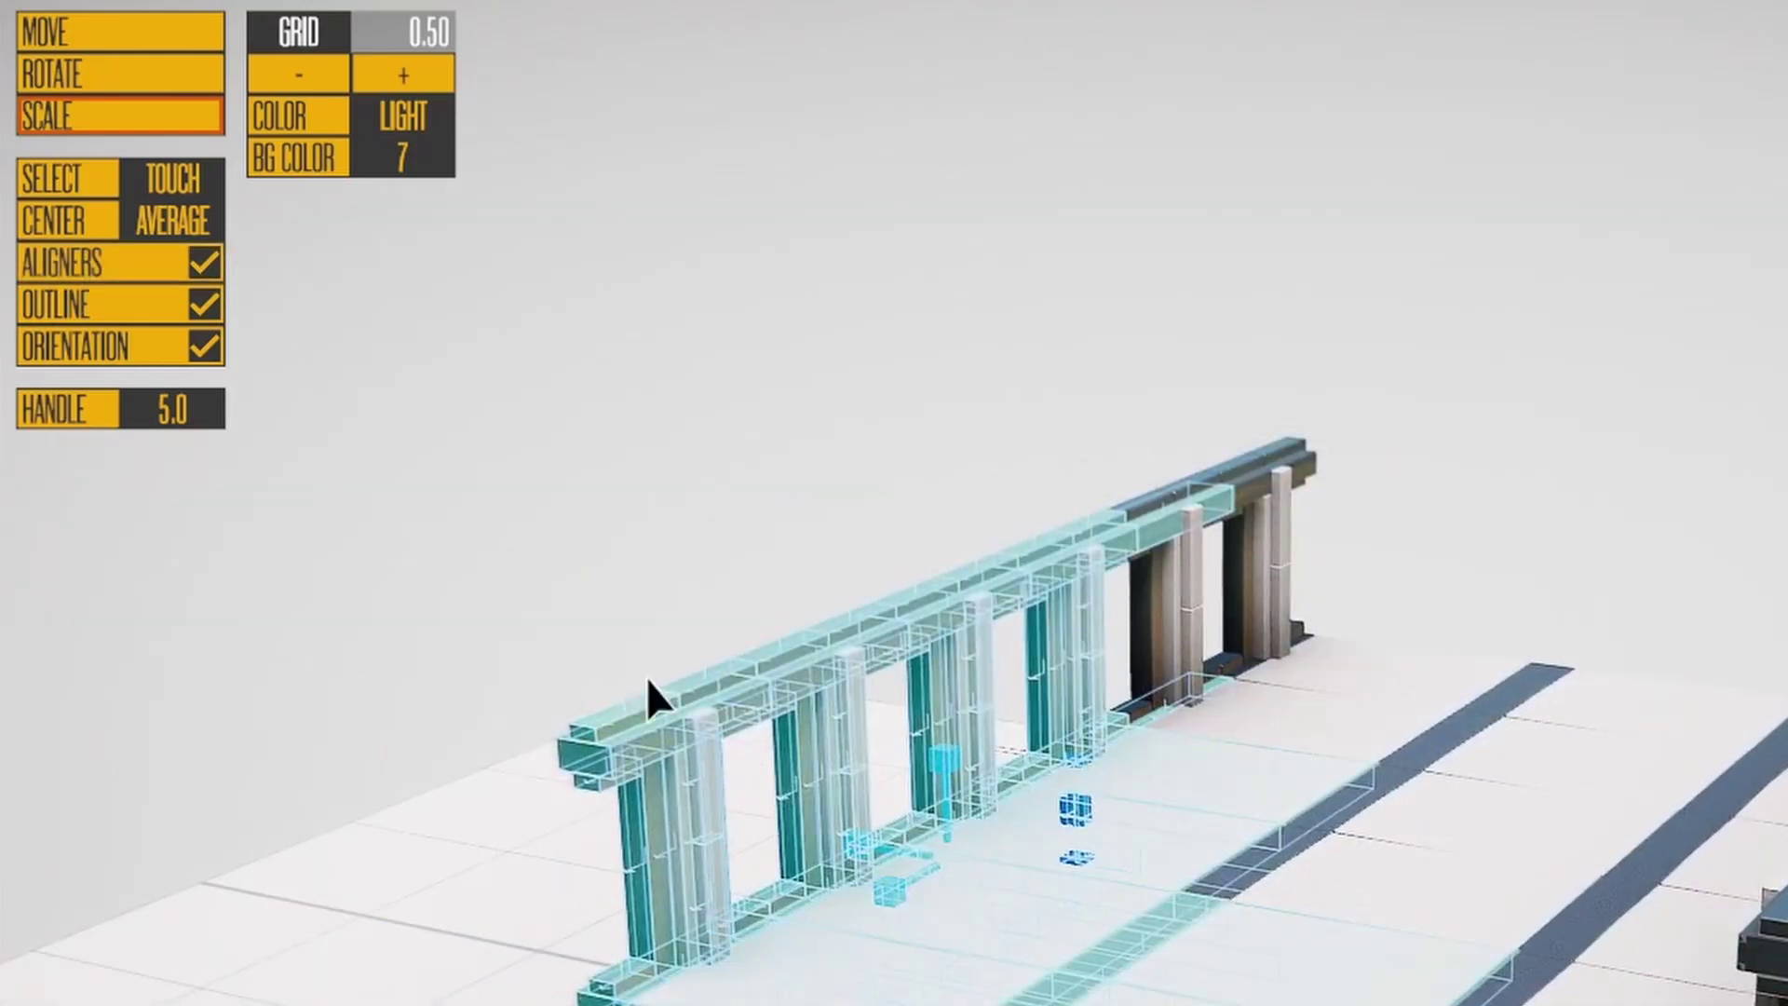
# Step: Turn off the outline and orientation display for the selected bridge blocks
pyautogui.click(89, 295)
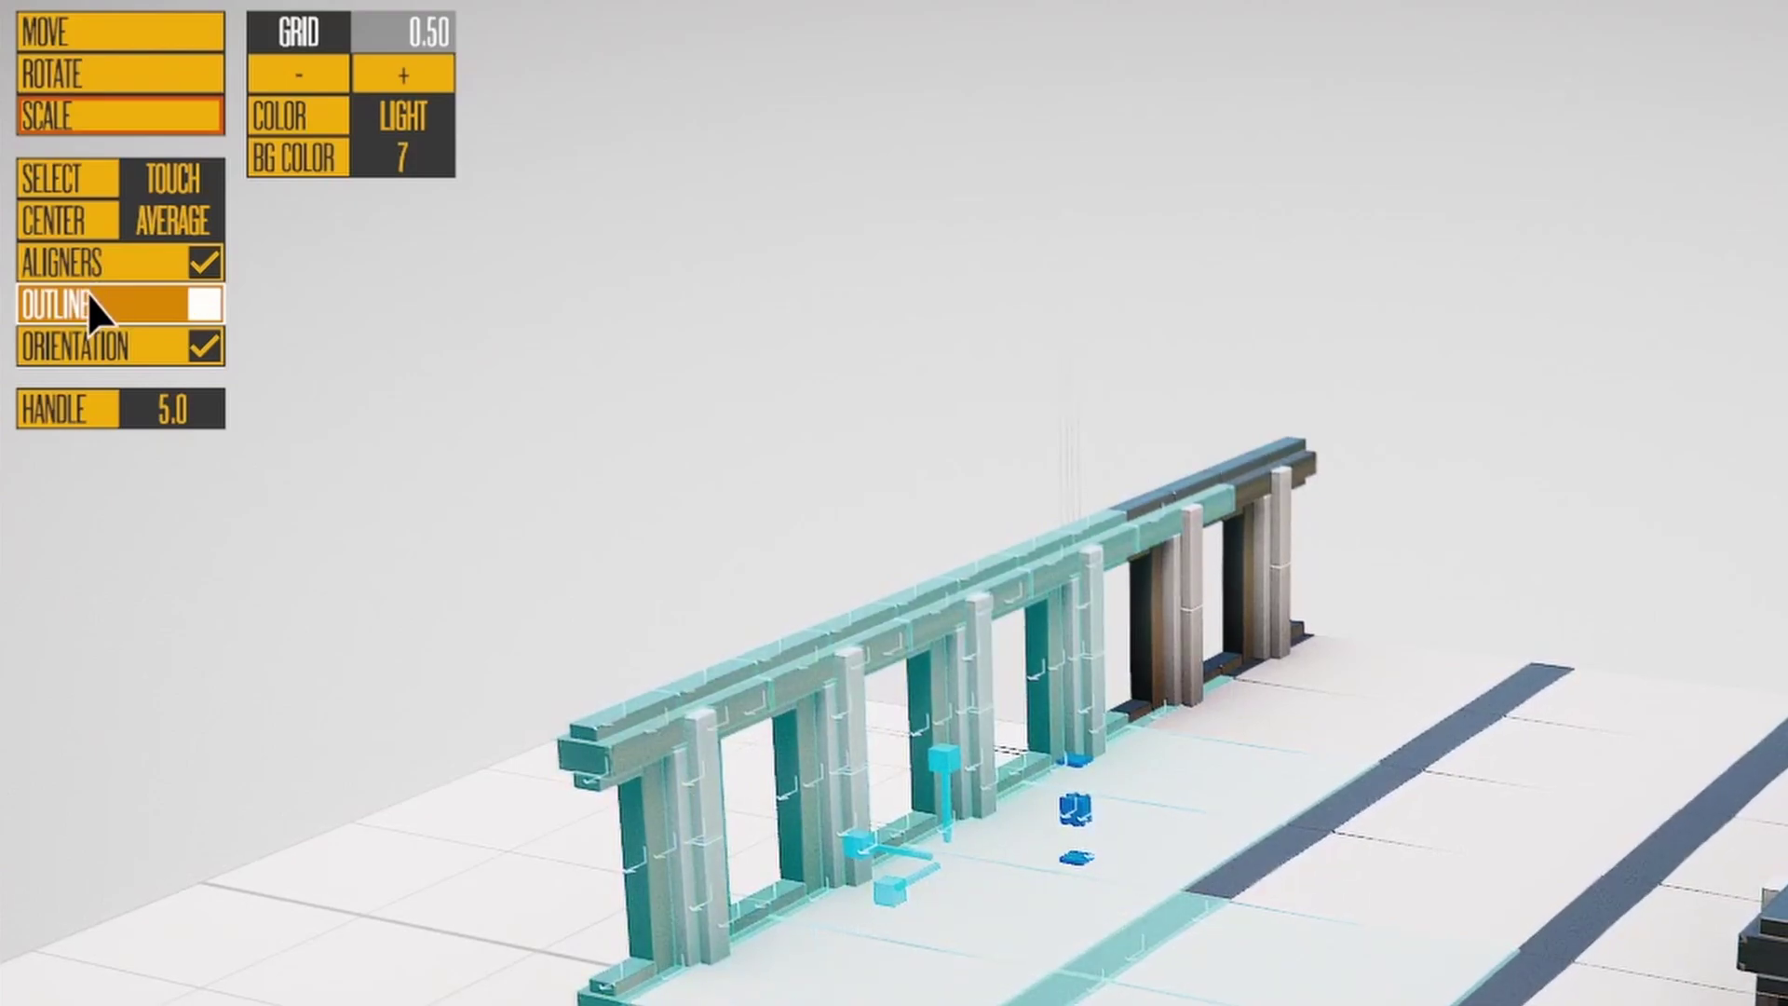
pyautogui.click(87, 293)
pyautogui.click(87, 294)
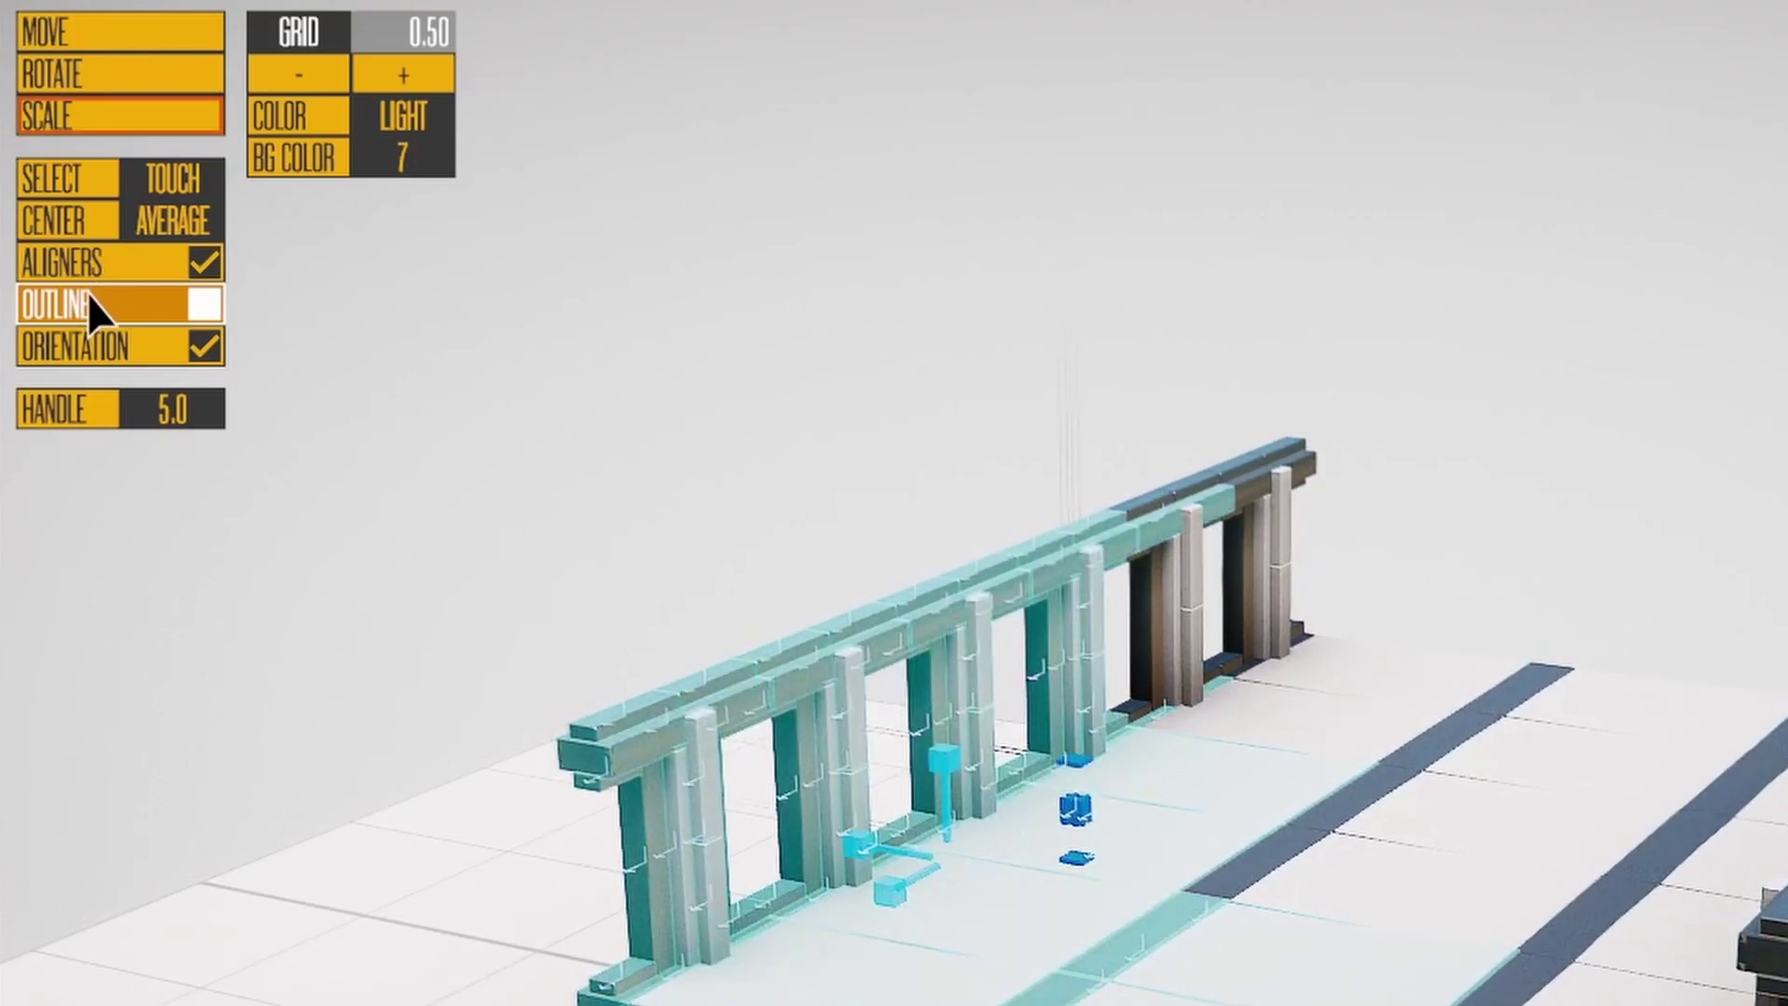
pyautogui.click(84, 347)
# Step: Raise the handle size to 7.0 and return it to 5.0
pyautogui.click(76, 404)
pyautogui.click(76, 404)
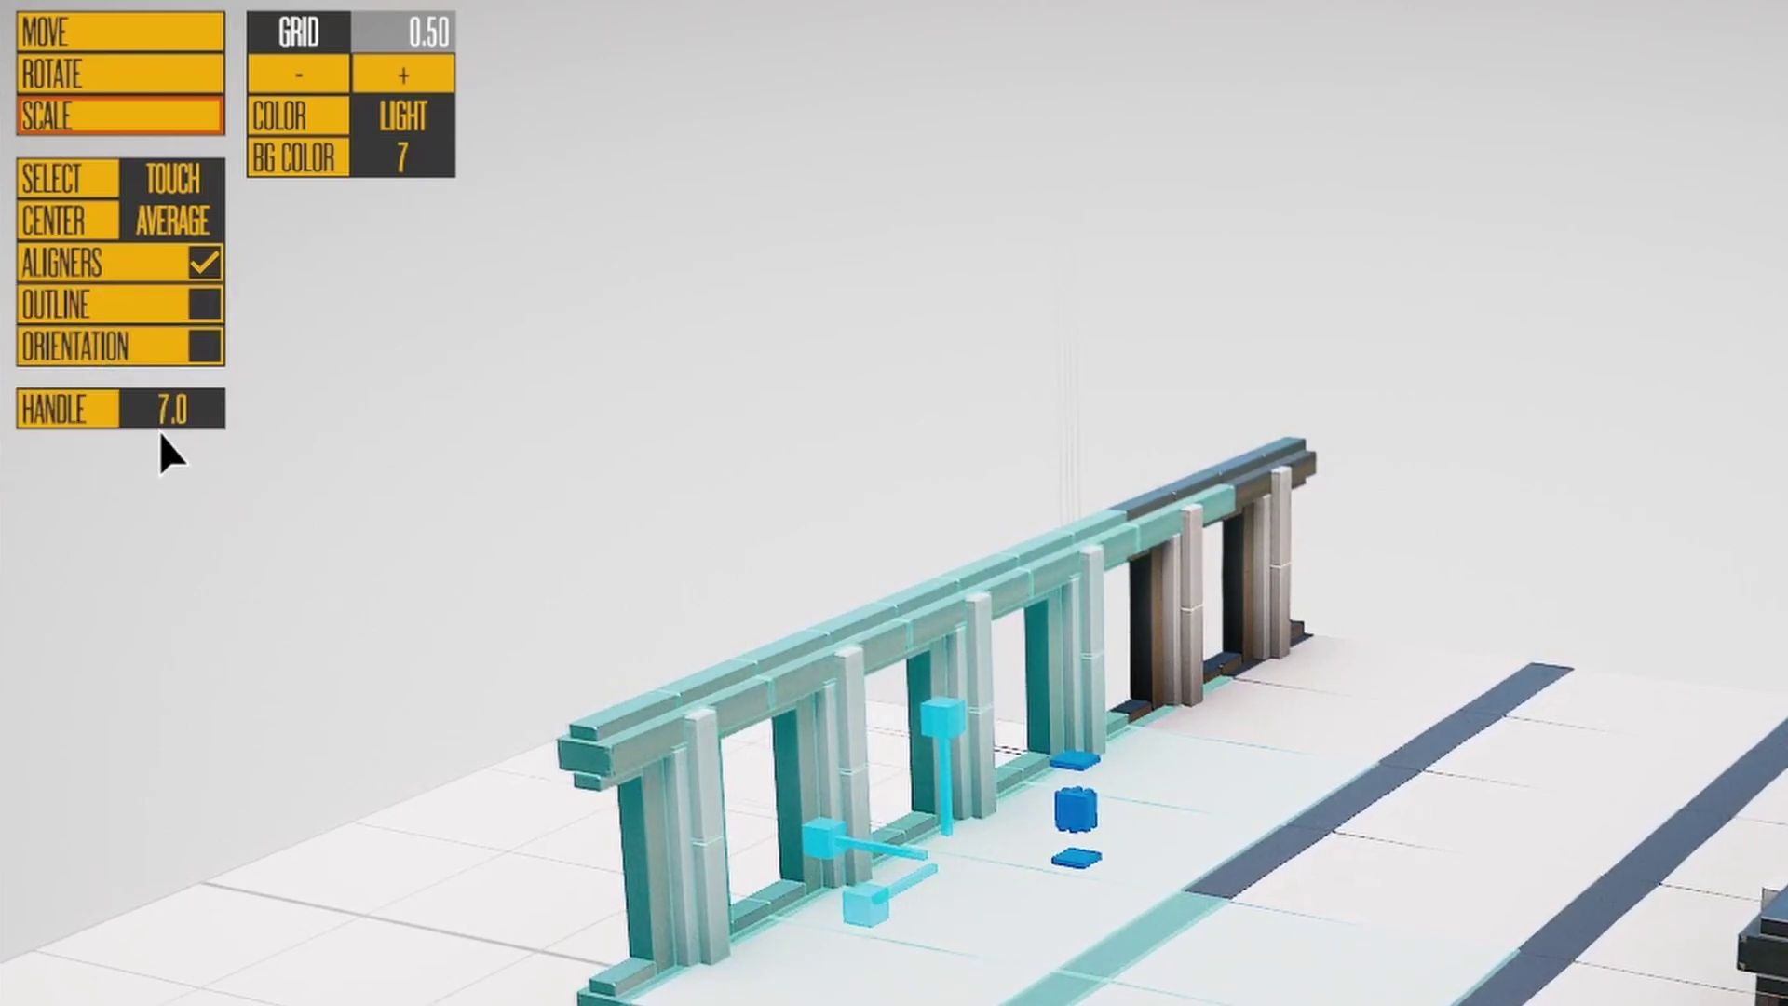
pyautogui.click(82, 416)
pyautogui.click(82, 416)
pyautogui.click(82, 416)
pyautogui.click(82, 417)
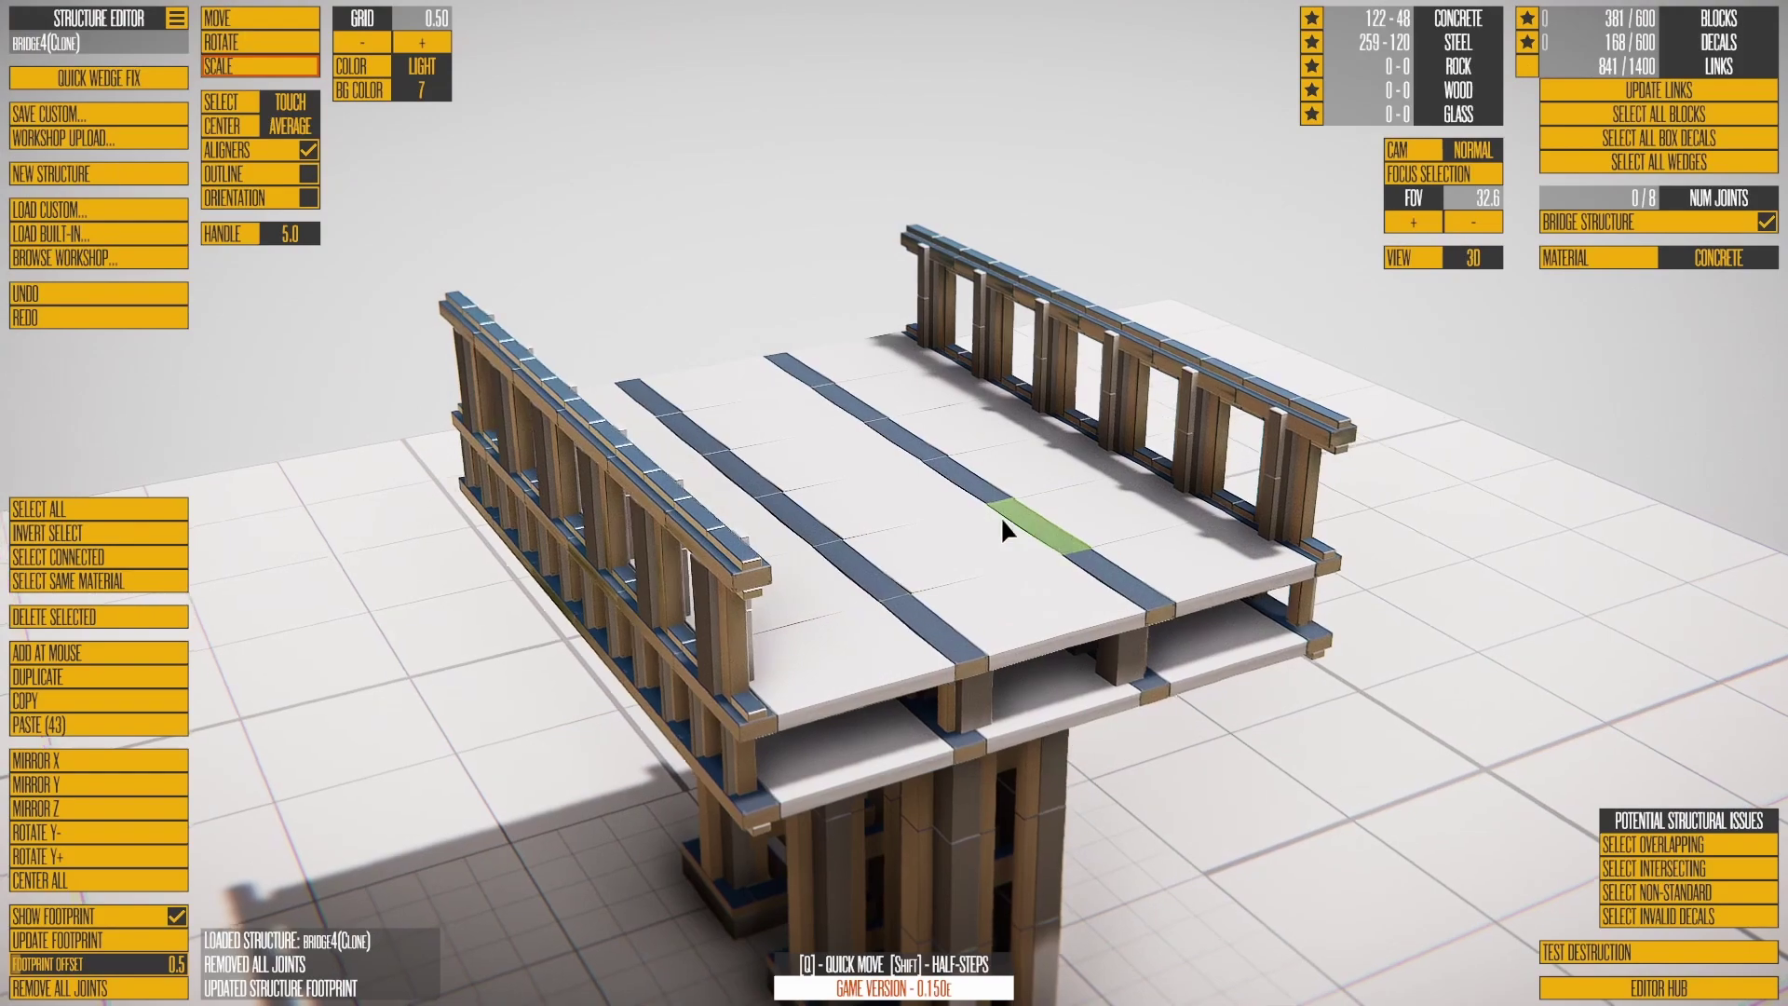
pyautogui.moveTo(1003, 519); pyautogui.dragTo(930, 313, button='right')
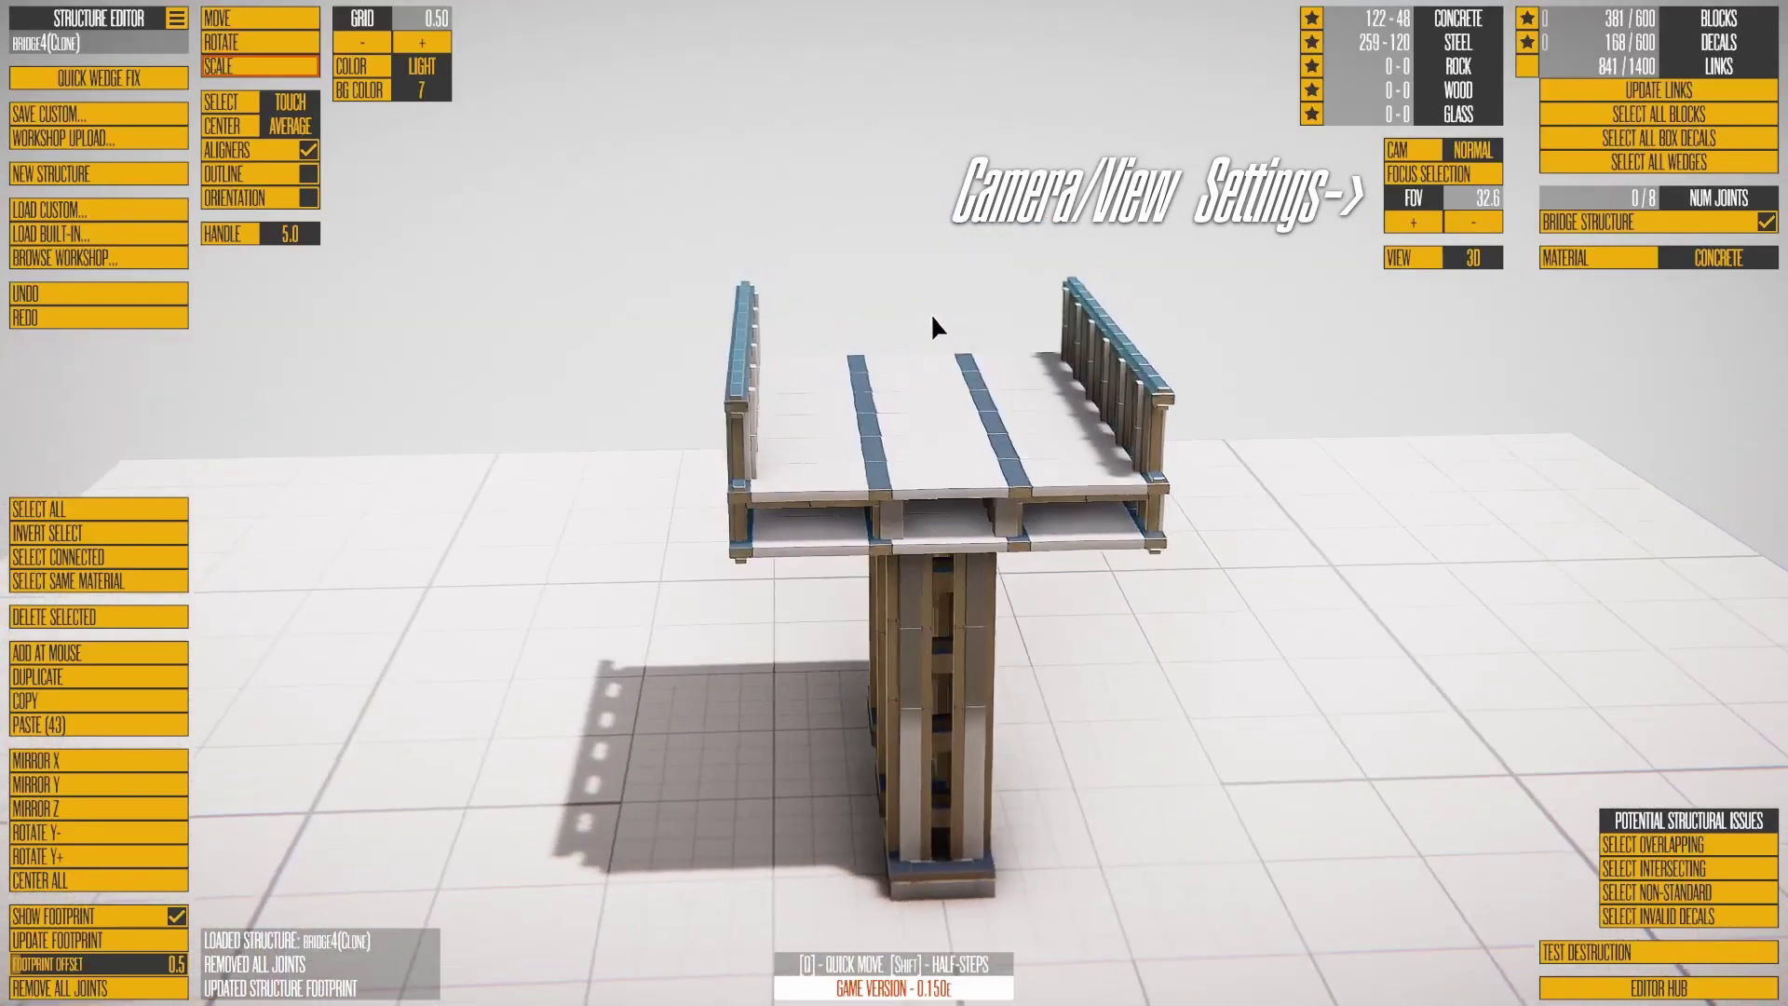
# Step: Switch the camera to Free mode, shift the view away from the bridge, and refocus it on the structure
pyautogui.click(1464, 150)
pyautogui.moveTo(824, 417); pyautogui.dragTo(1151, 444, button='right')
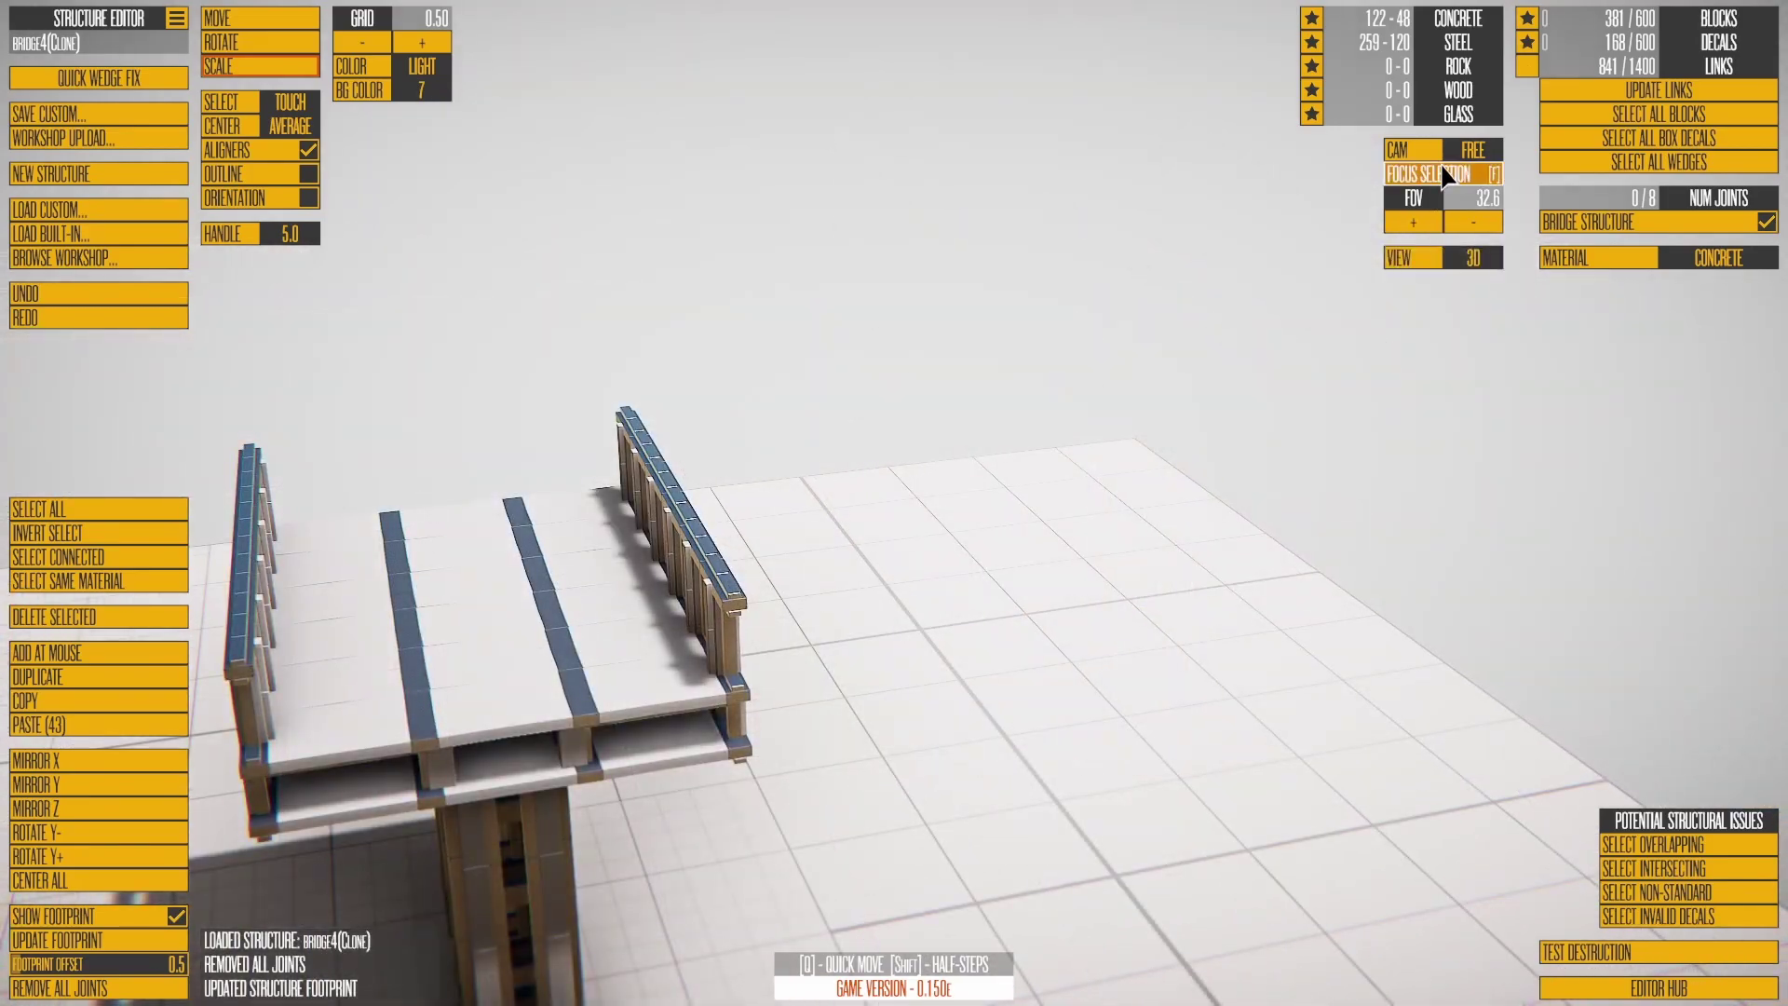
pyautogui.click(1442, 173)
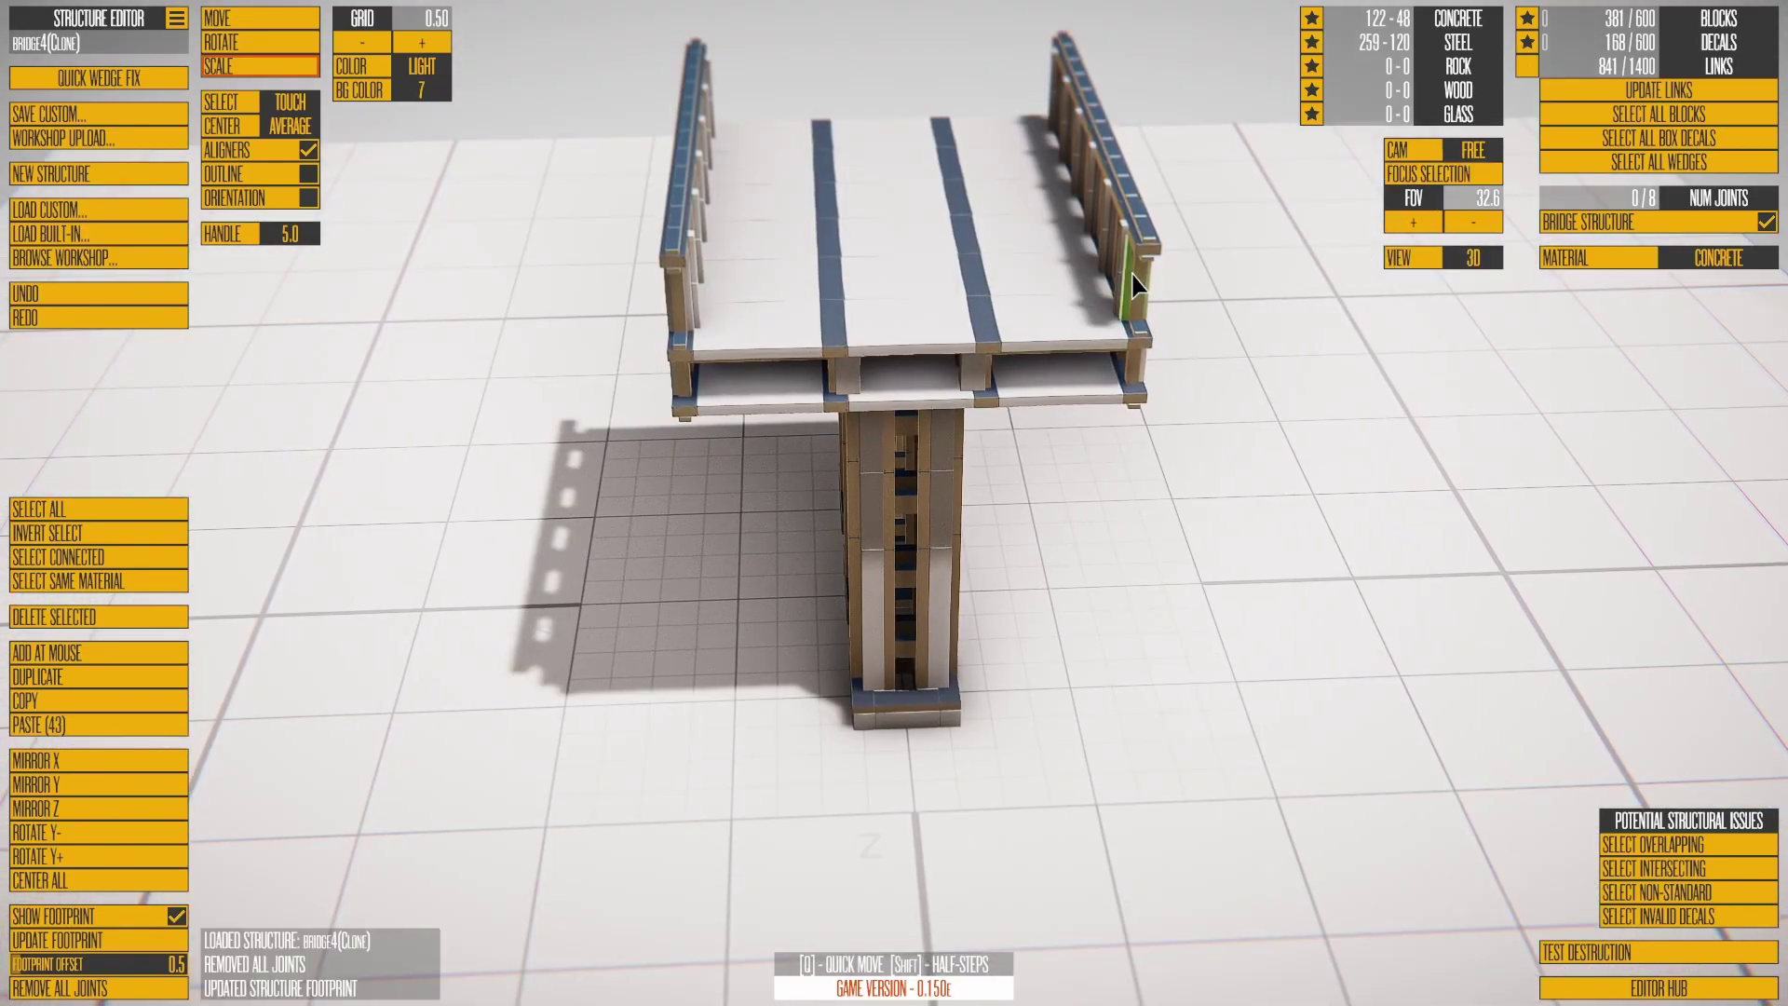
# Step: Raise the camera's field of view to 36.6 and lower it to 34.6
pyautogui.click(1417, 216)
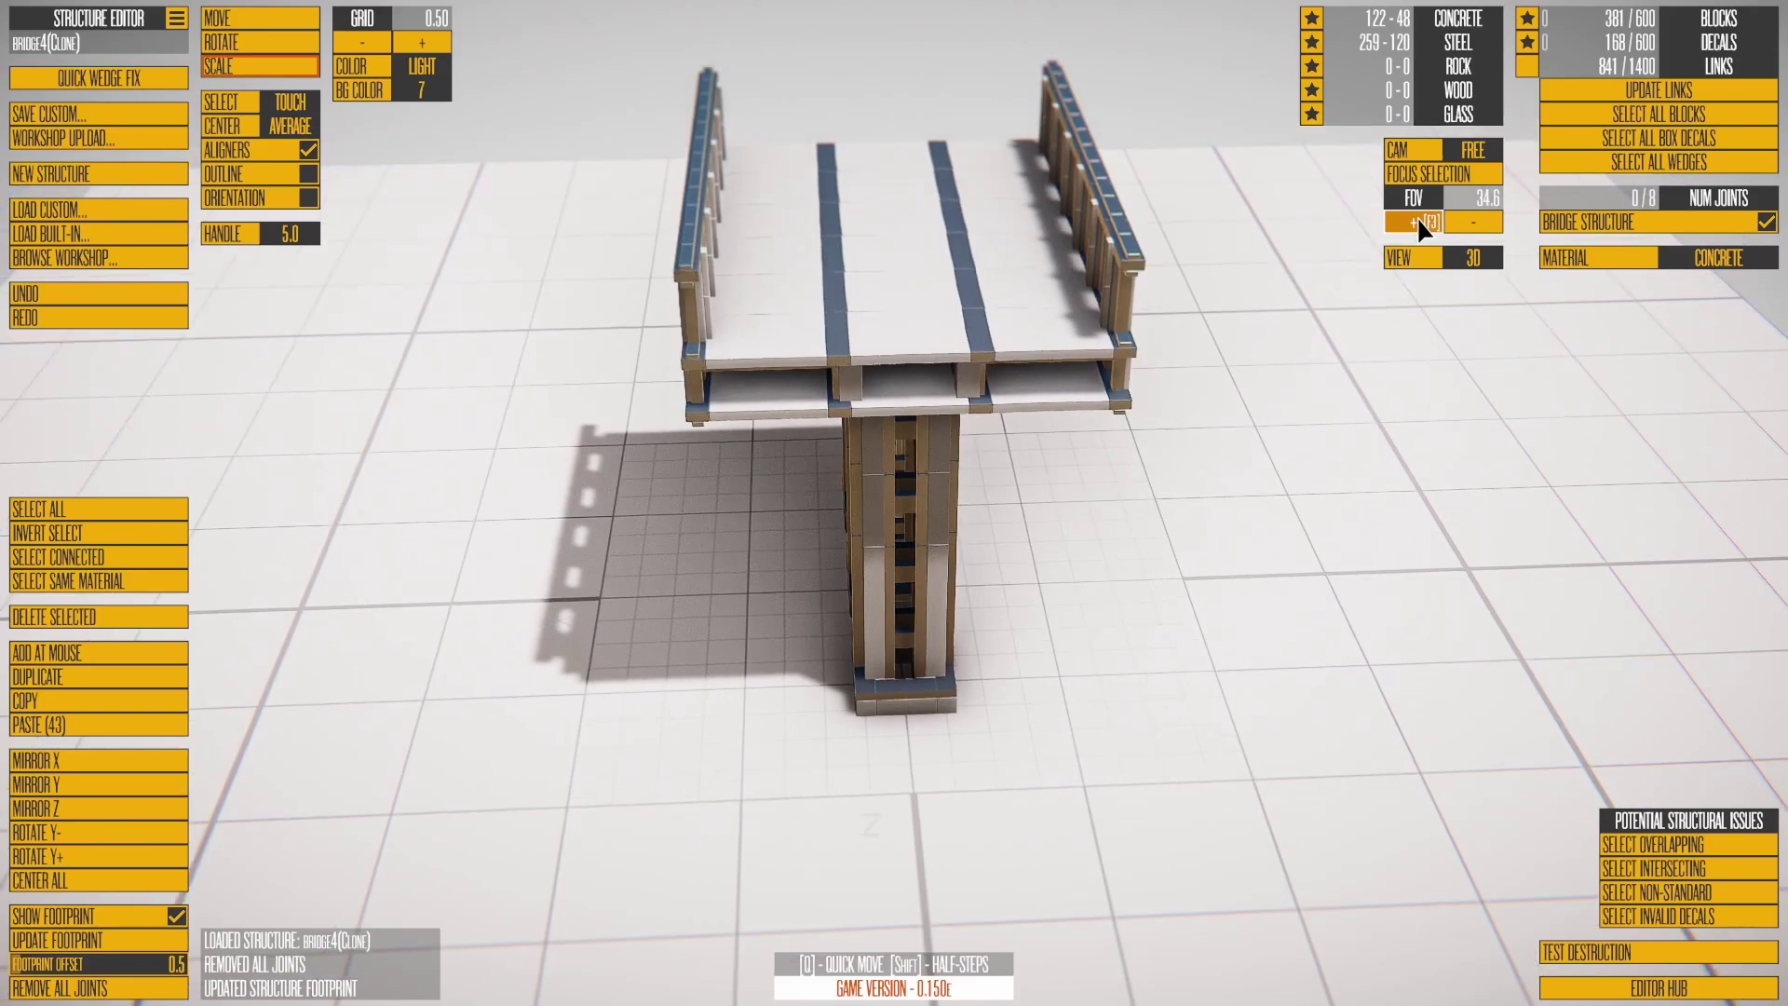
pyautogui.click(1471, 228)
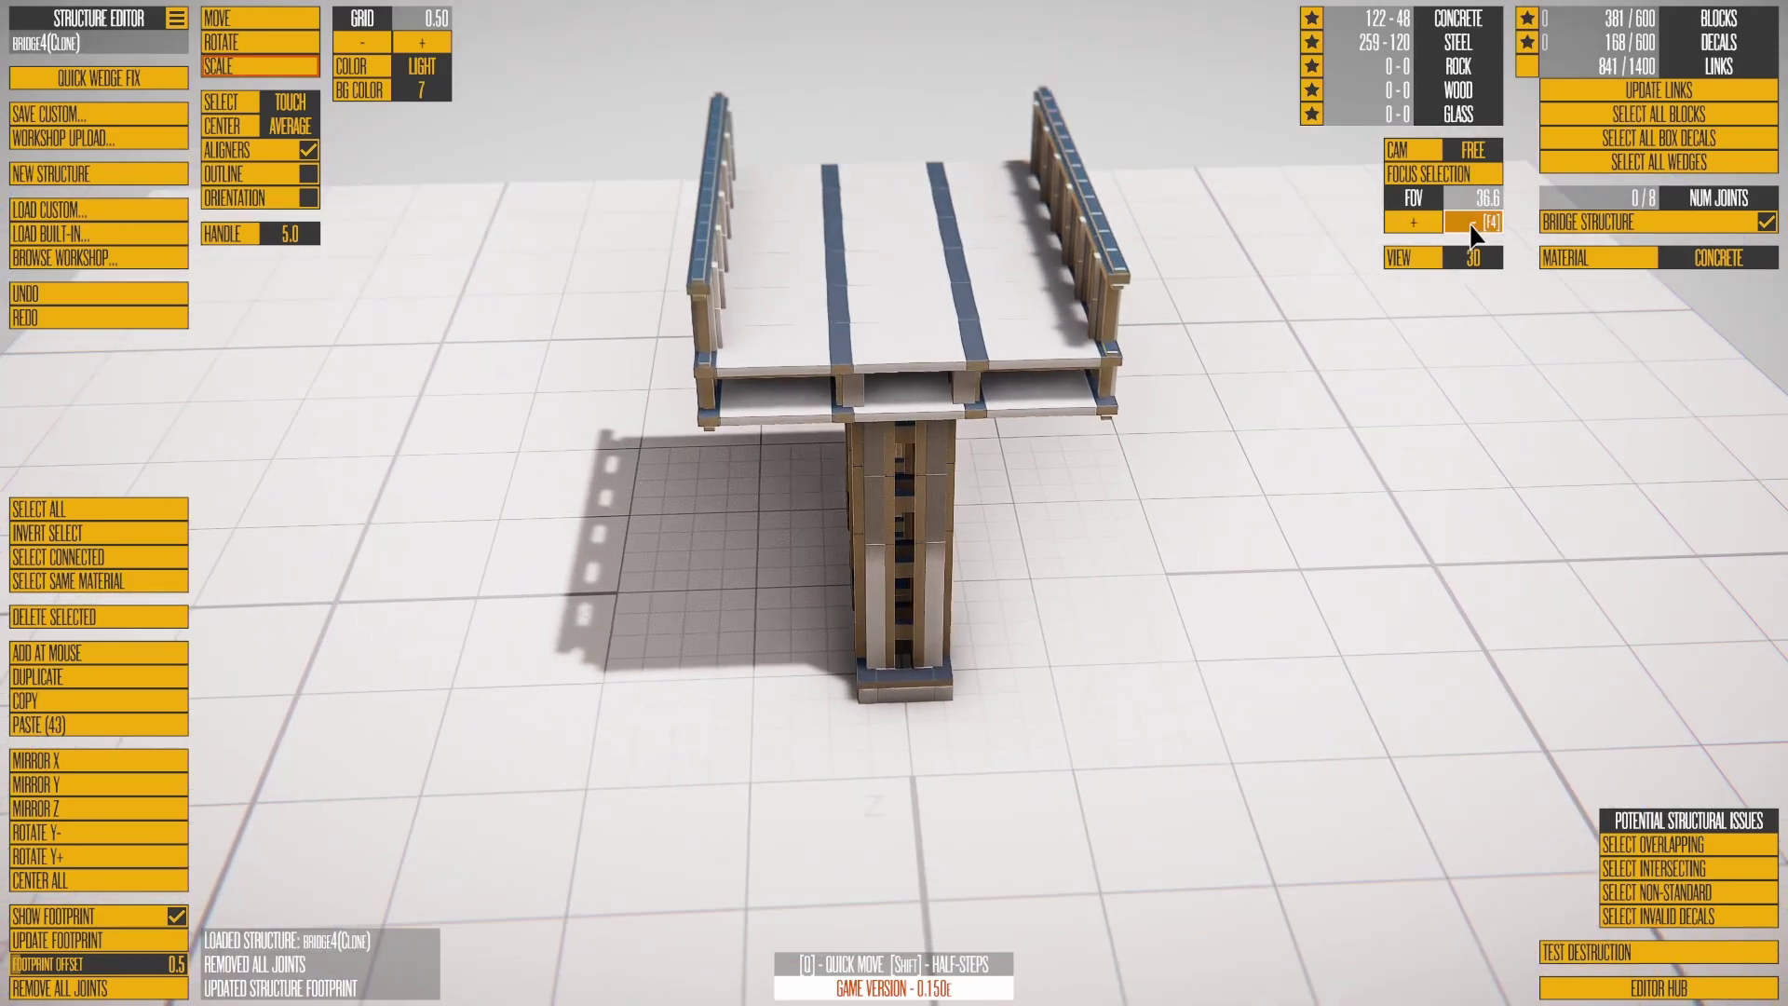
pyautogui.click(1422, 218)
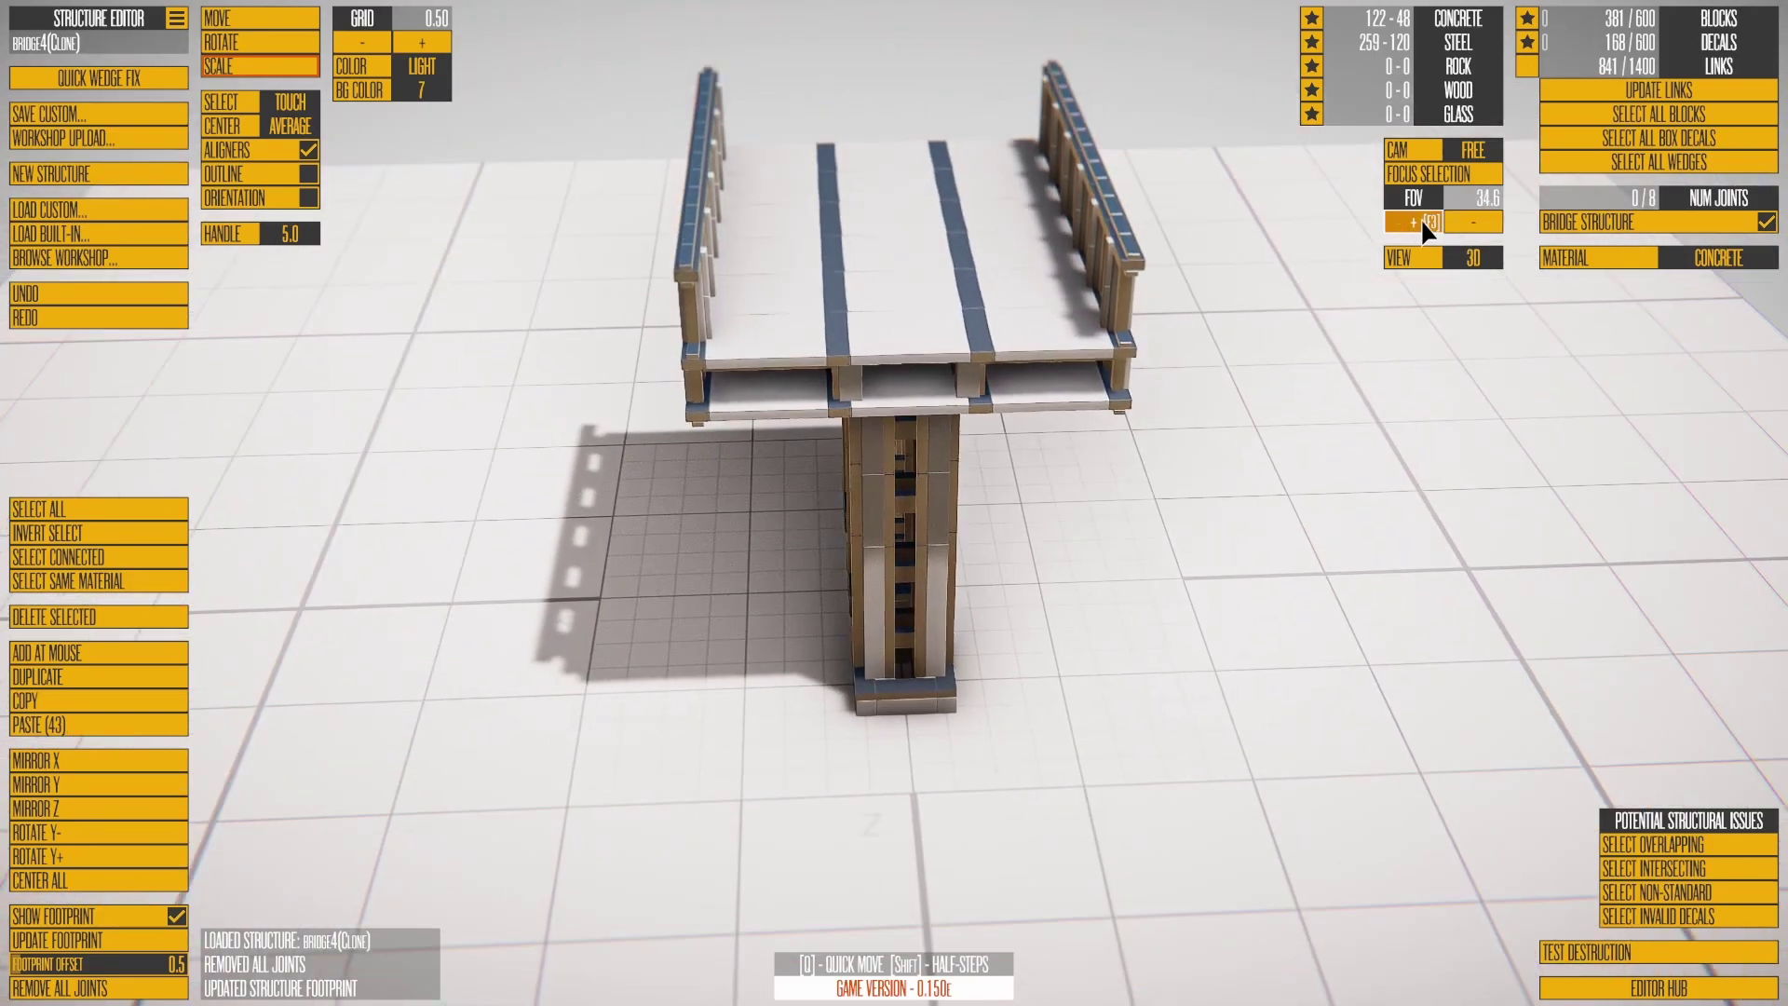
# Step: Cycle the view through Top and Side and back to 3D, trying a 36.6 field of view in Top
pyautogui.click(1416, 257)
pyautogui.click(1420, 223)
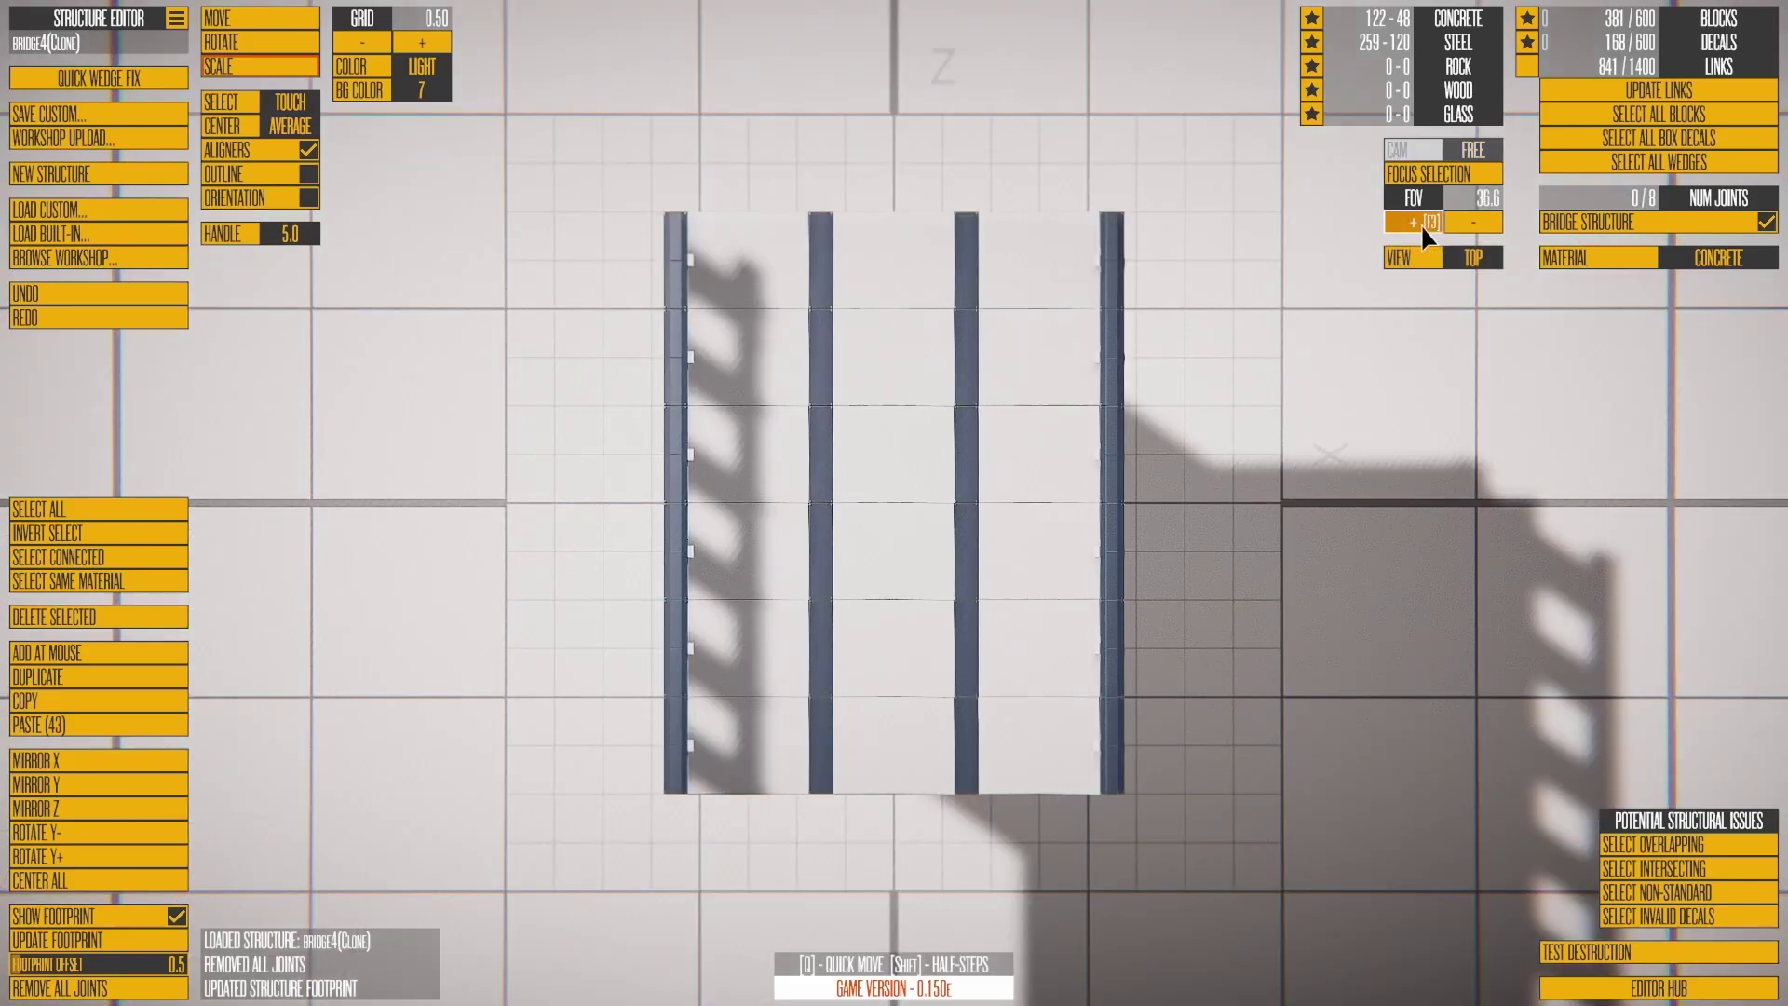
pyautogui.click(1422, 260)
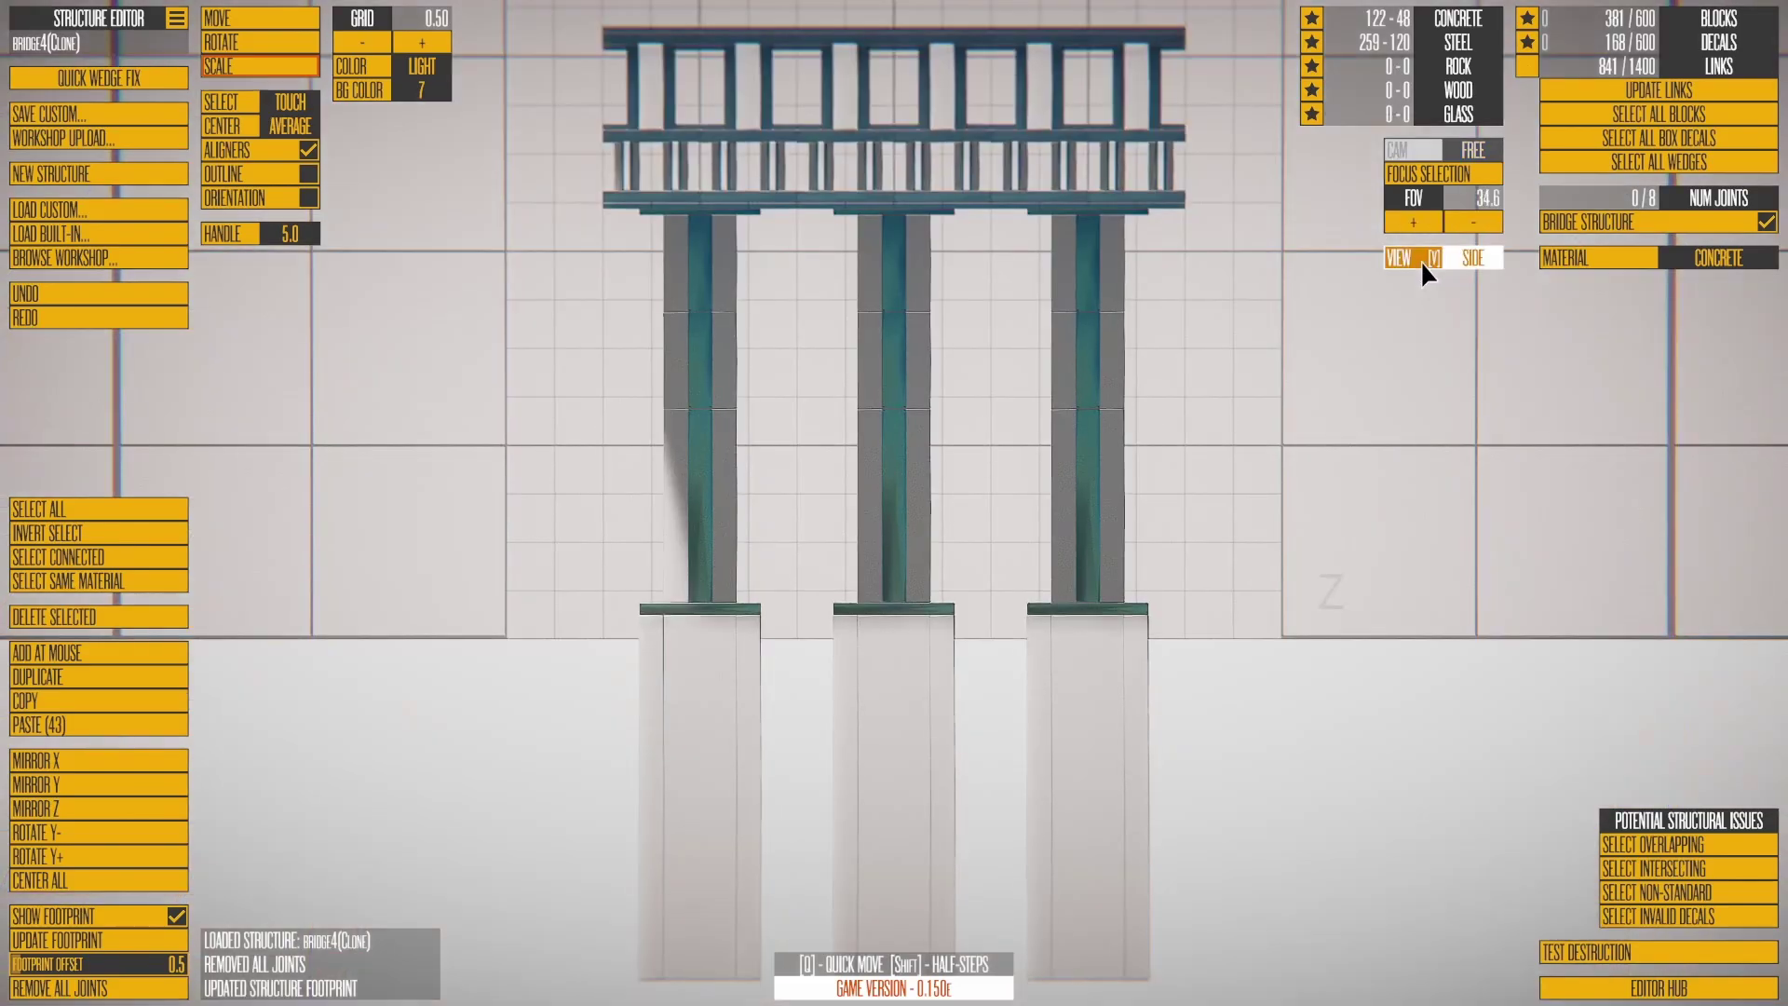
pyautogui.click(1421, 260)
# Step: Hide all normal blocks and show them again, then box-select the blocks of the bridge
pyautogui.click(1531, 24)
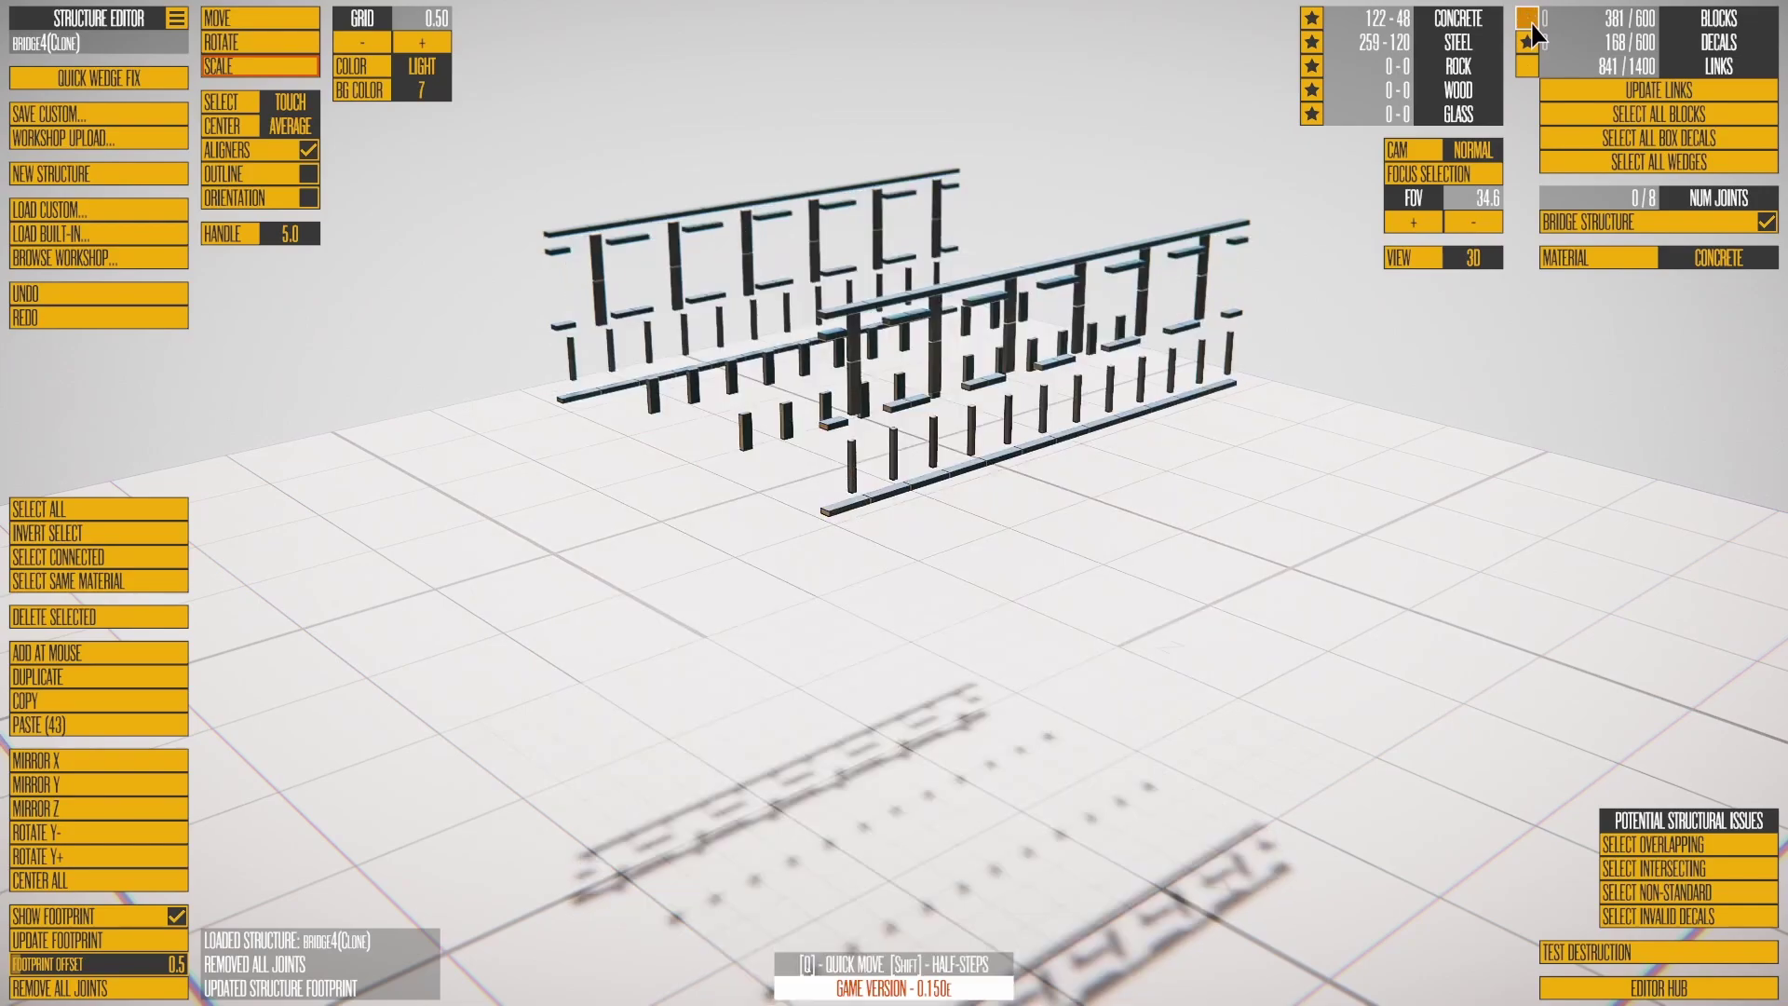
pyautogui.click(1532, 23)
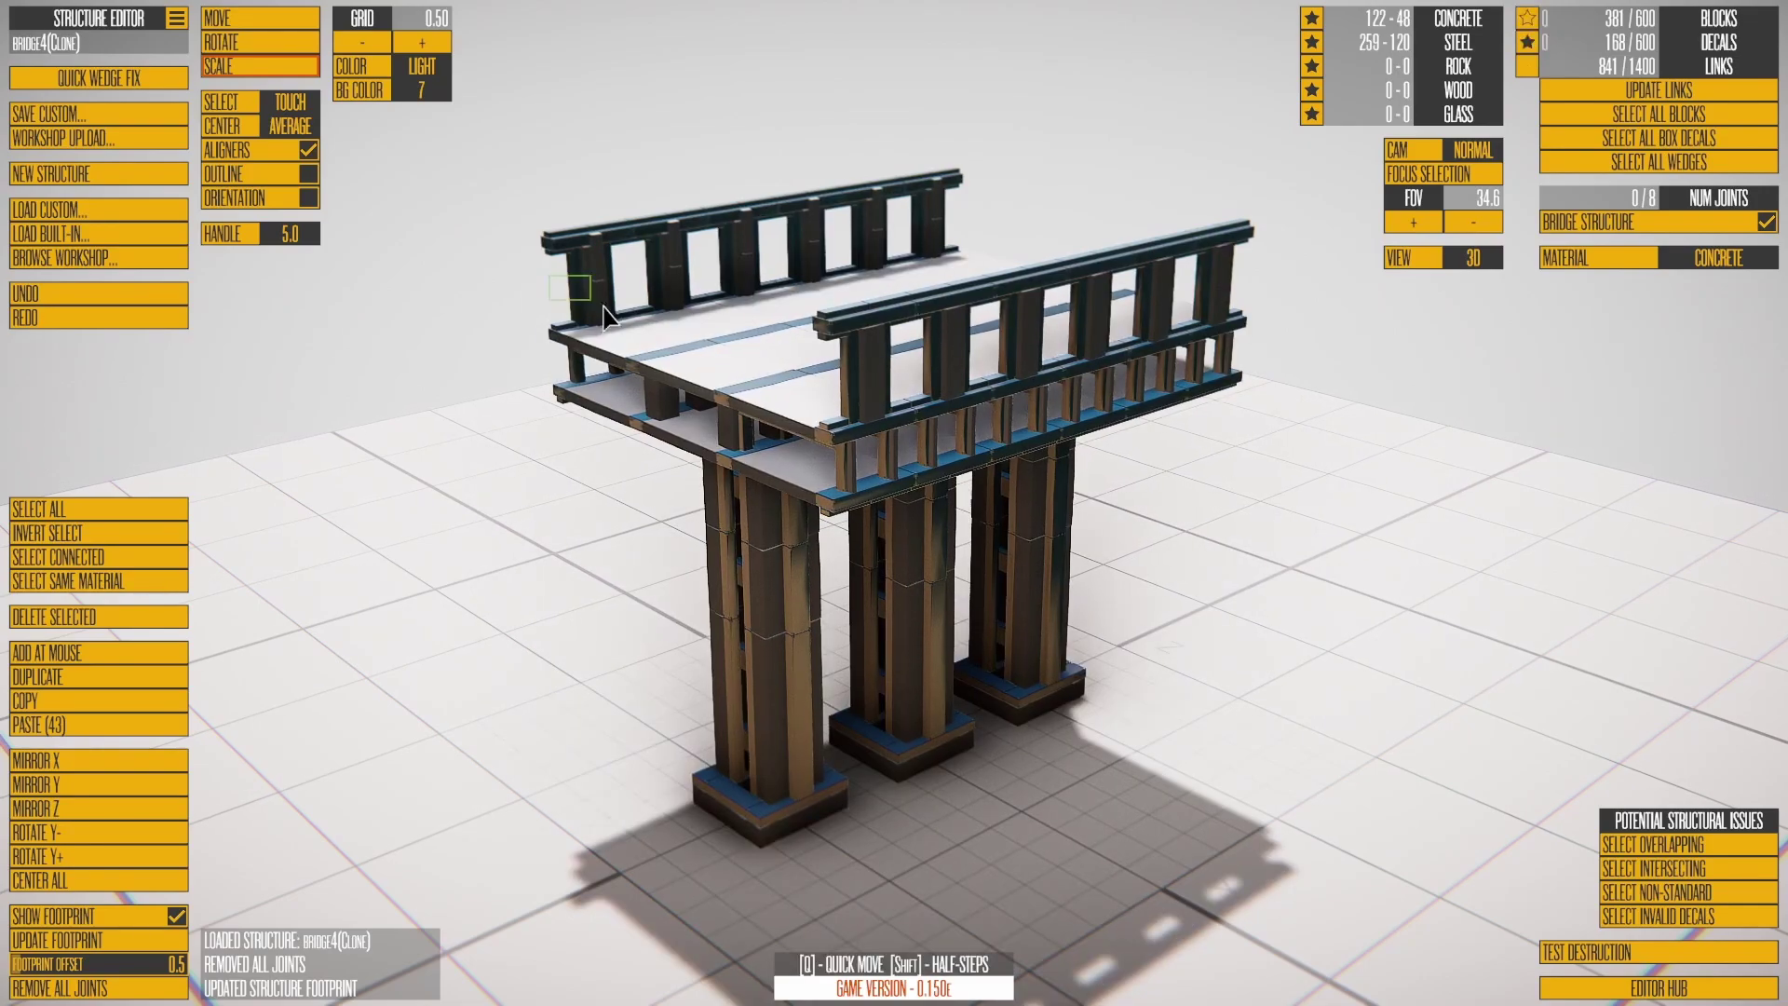
pyautogui.moveTo(603, 307); pyautogui.dragTo(1072, 790)
pyautogui.moveTo(471, 130); pyautogui.dragTo(1145, 624)
# Step: Turn on the outline display and select all full blocks, clearing and repeating the selection once
pyautogui.click(270, 174)
pyautogui.click(1606, 105)
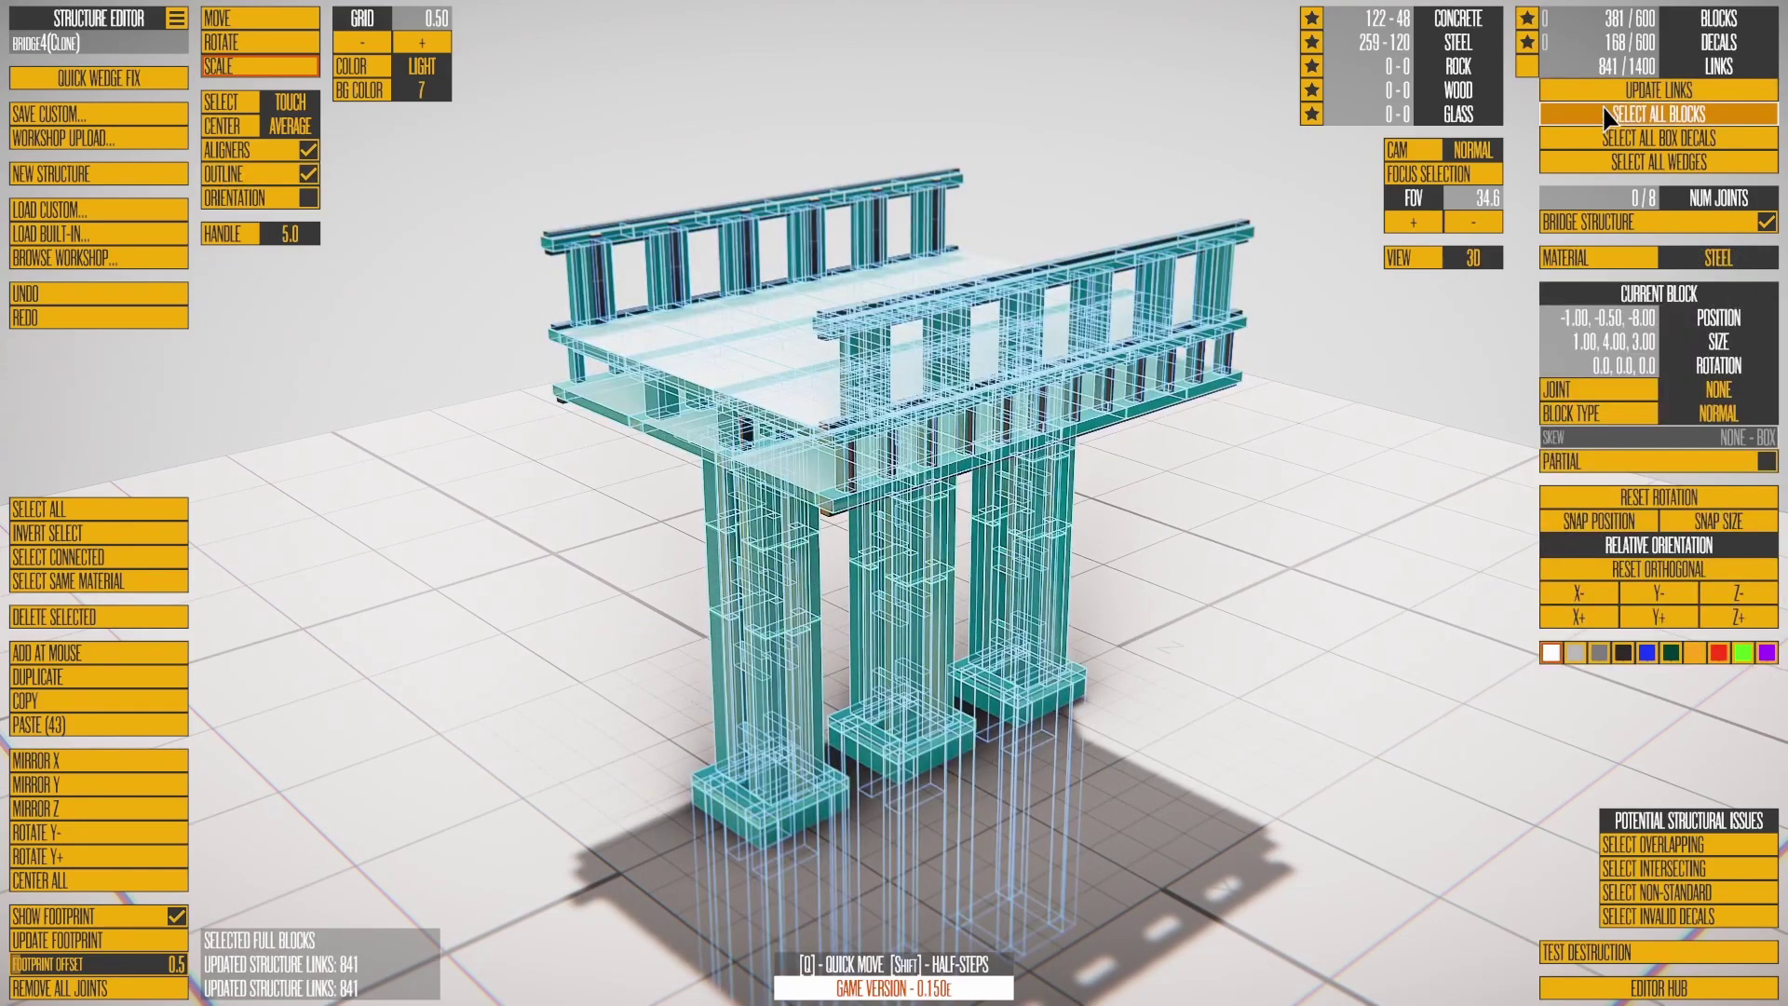
pyautogui.click(1365, 503)
pyautogui.click(1635, 114)
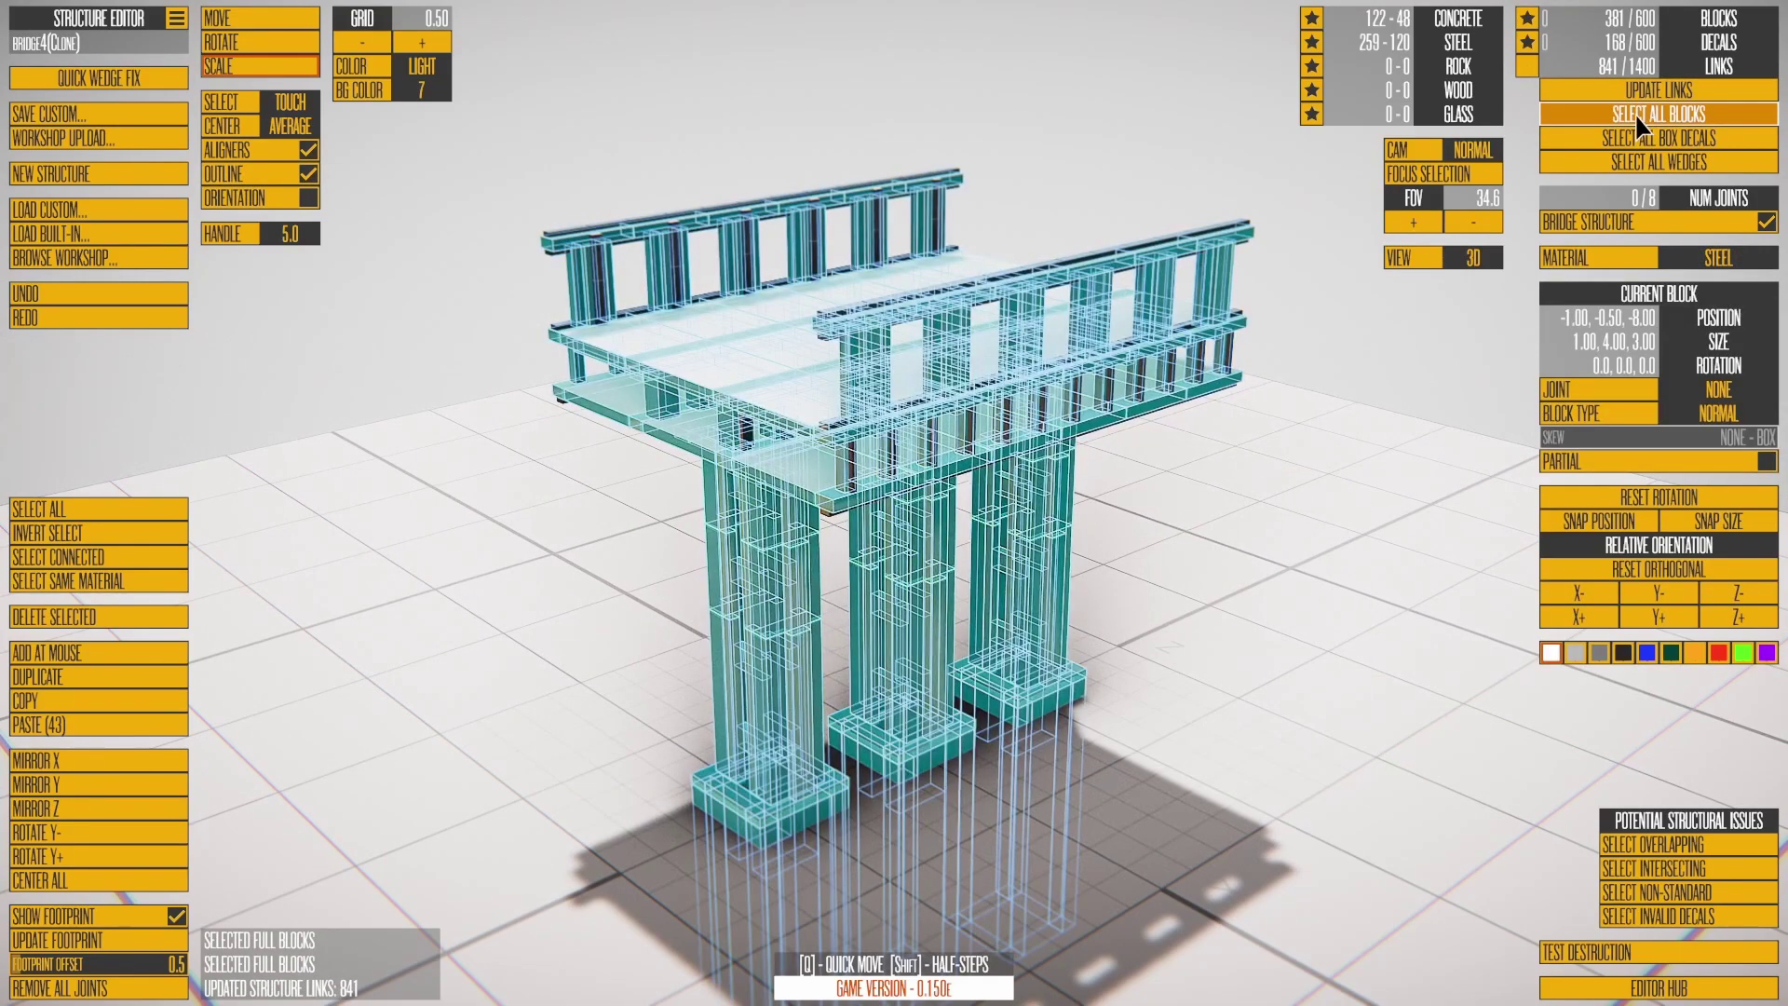
# Step: Hide and show the concrete blocks, and do the same with the steel blocks
pyautogui.click(1312, 20)
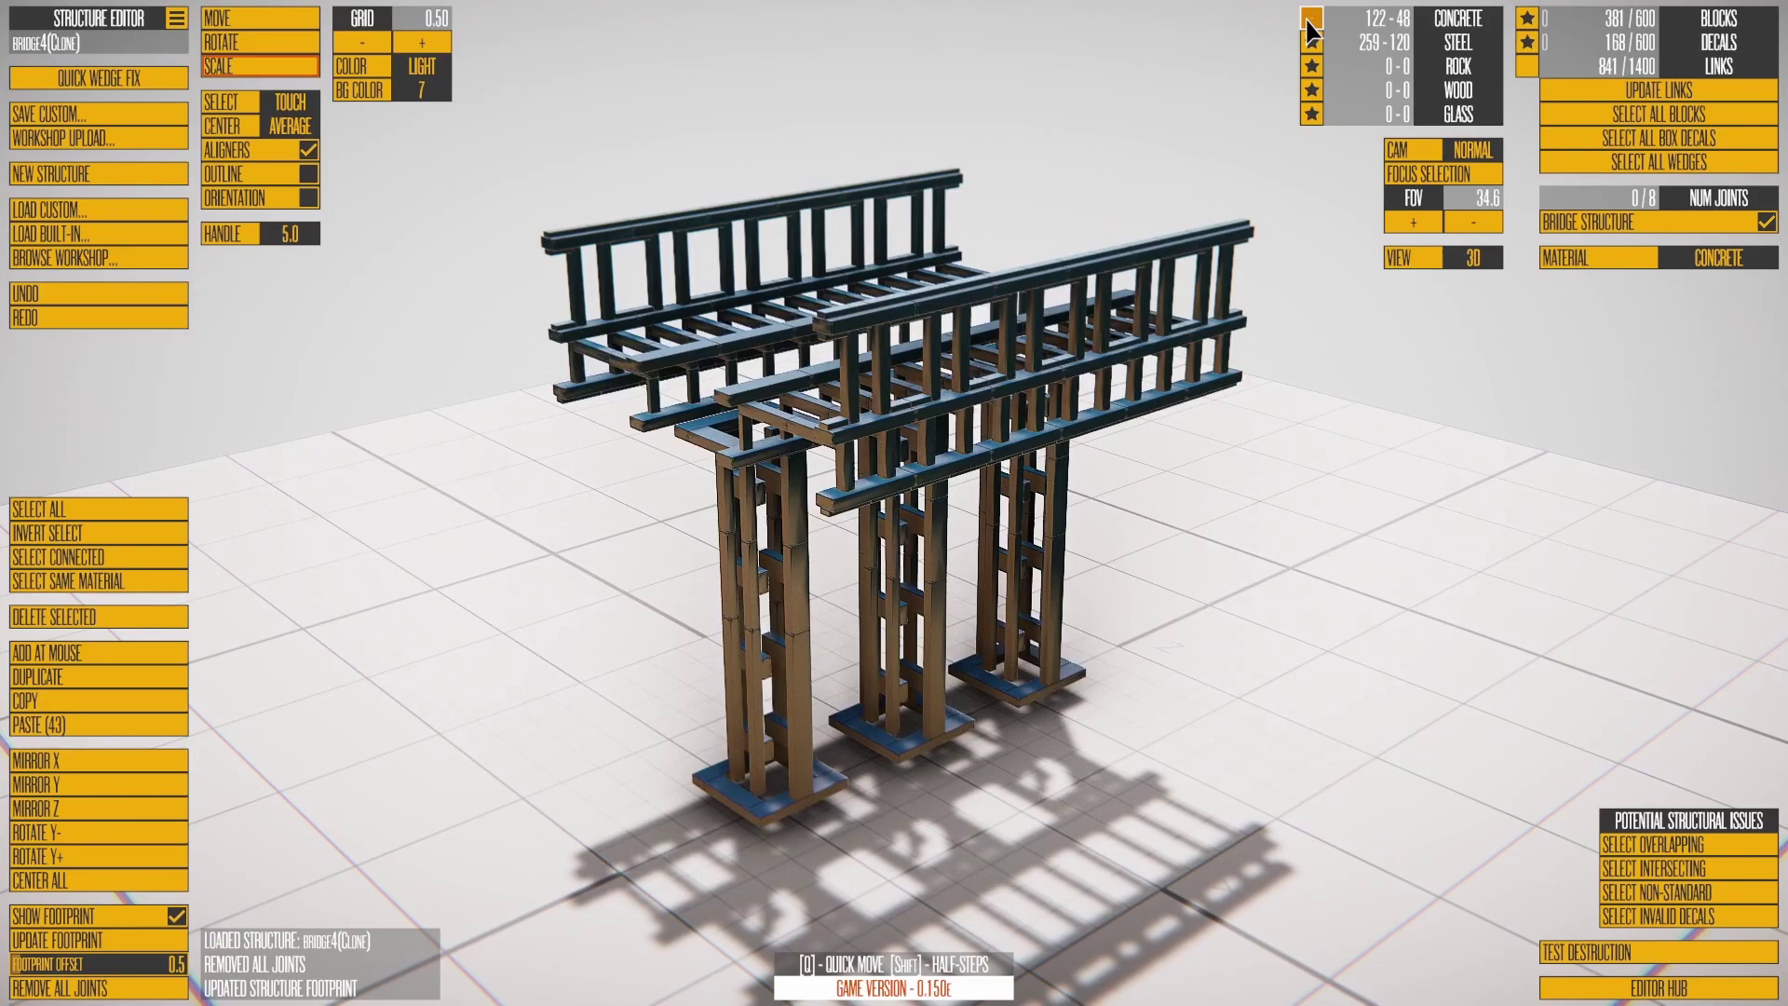
pyautogui.click(1311, 20)
pyautogui.click(1312, 43)
pyautogui.click(1311, 43)
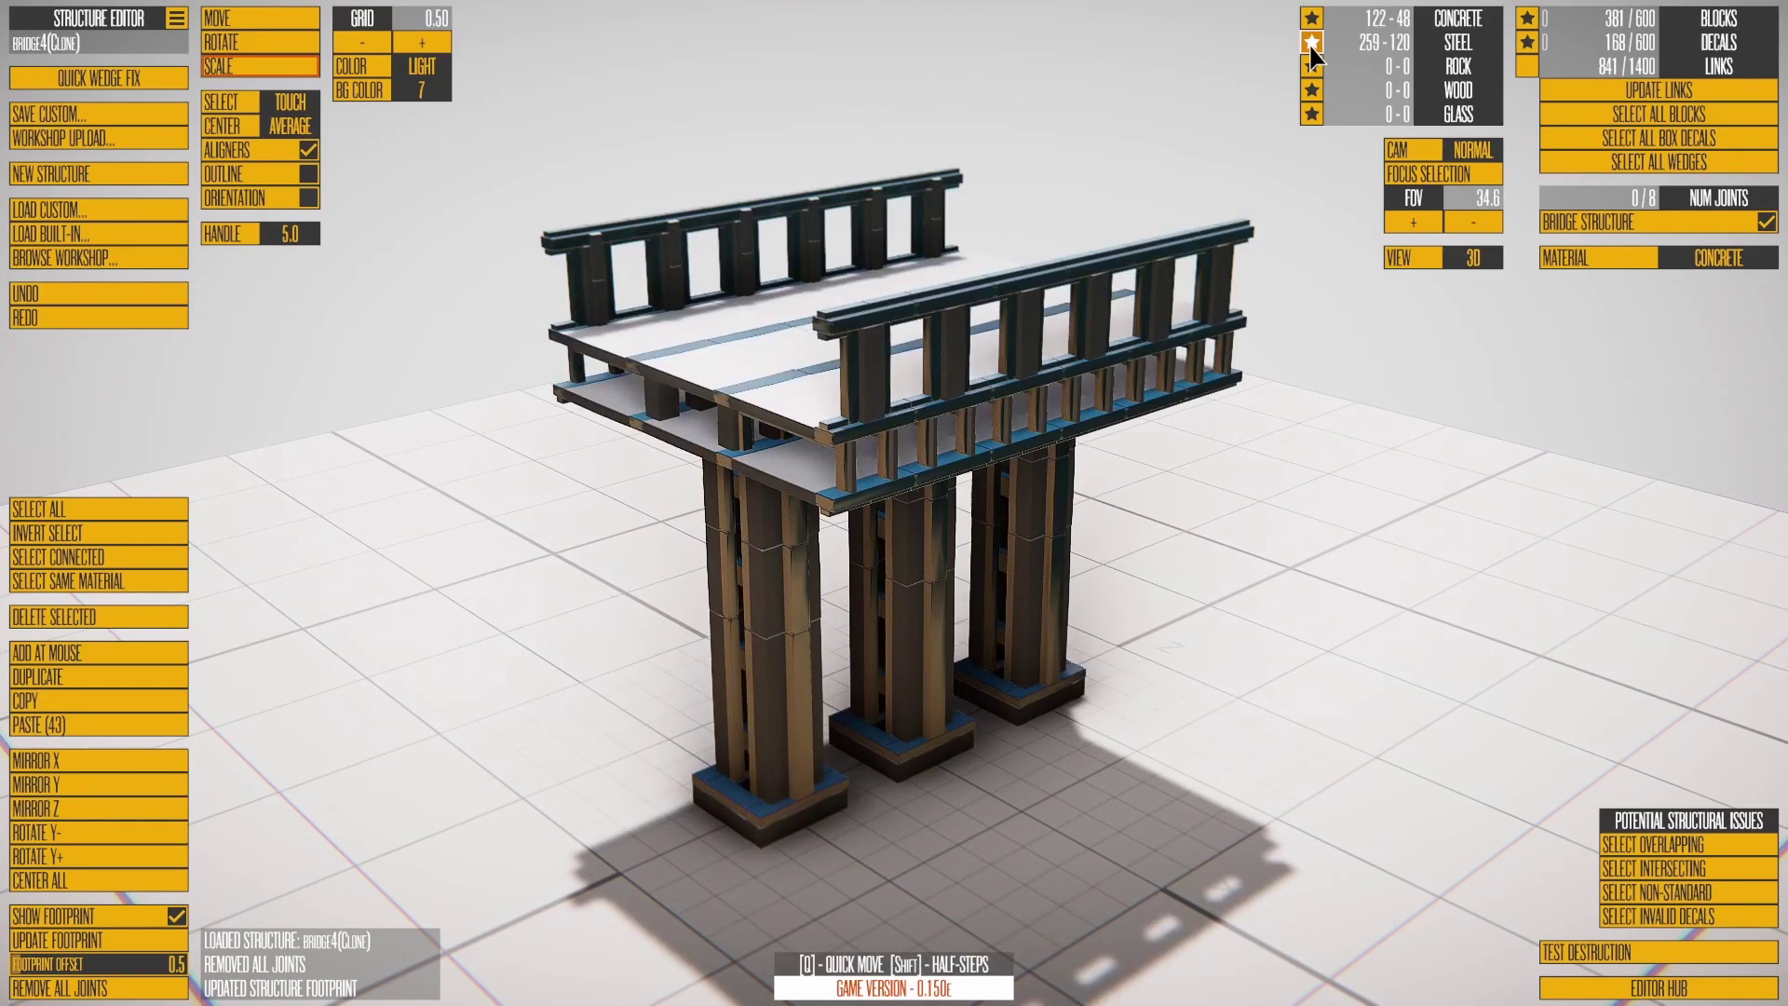
# Step: Toggle the bridge structure option off and back on
pyautogui.click(1481, 40)
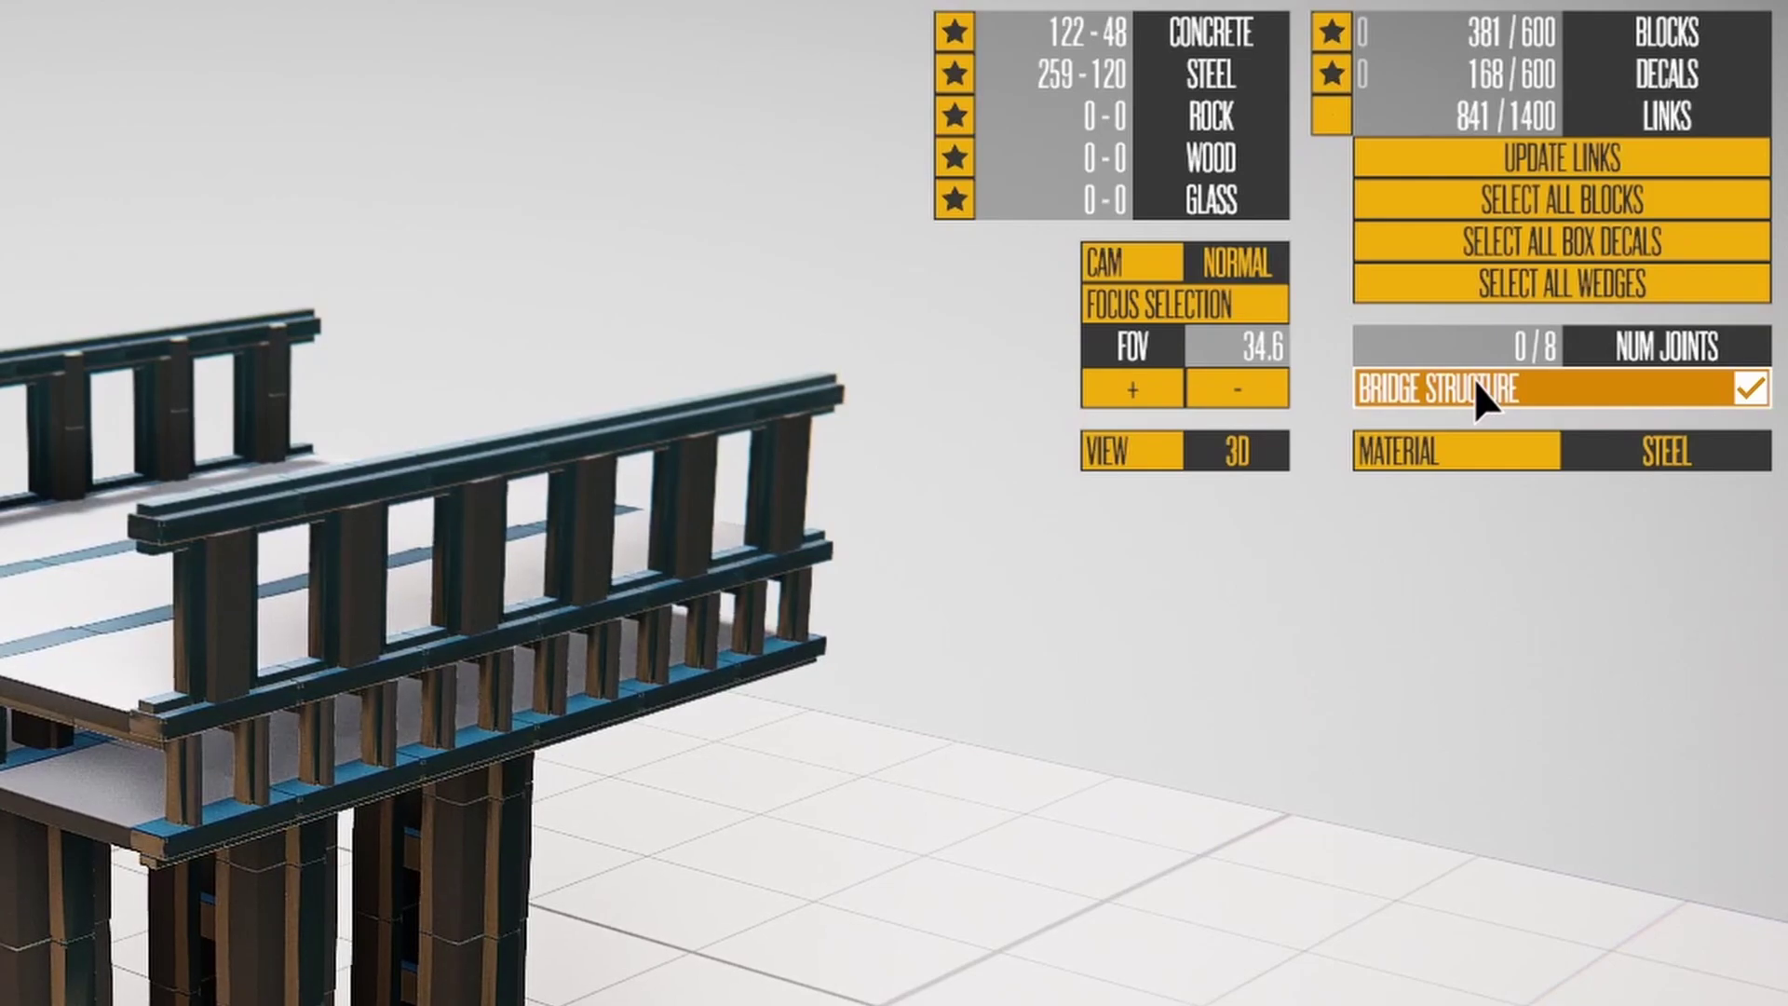
pyautogui.click(1474, 378)
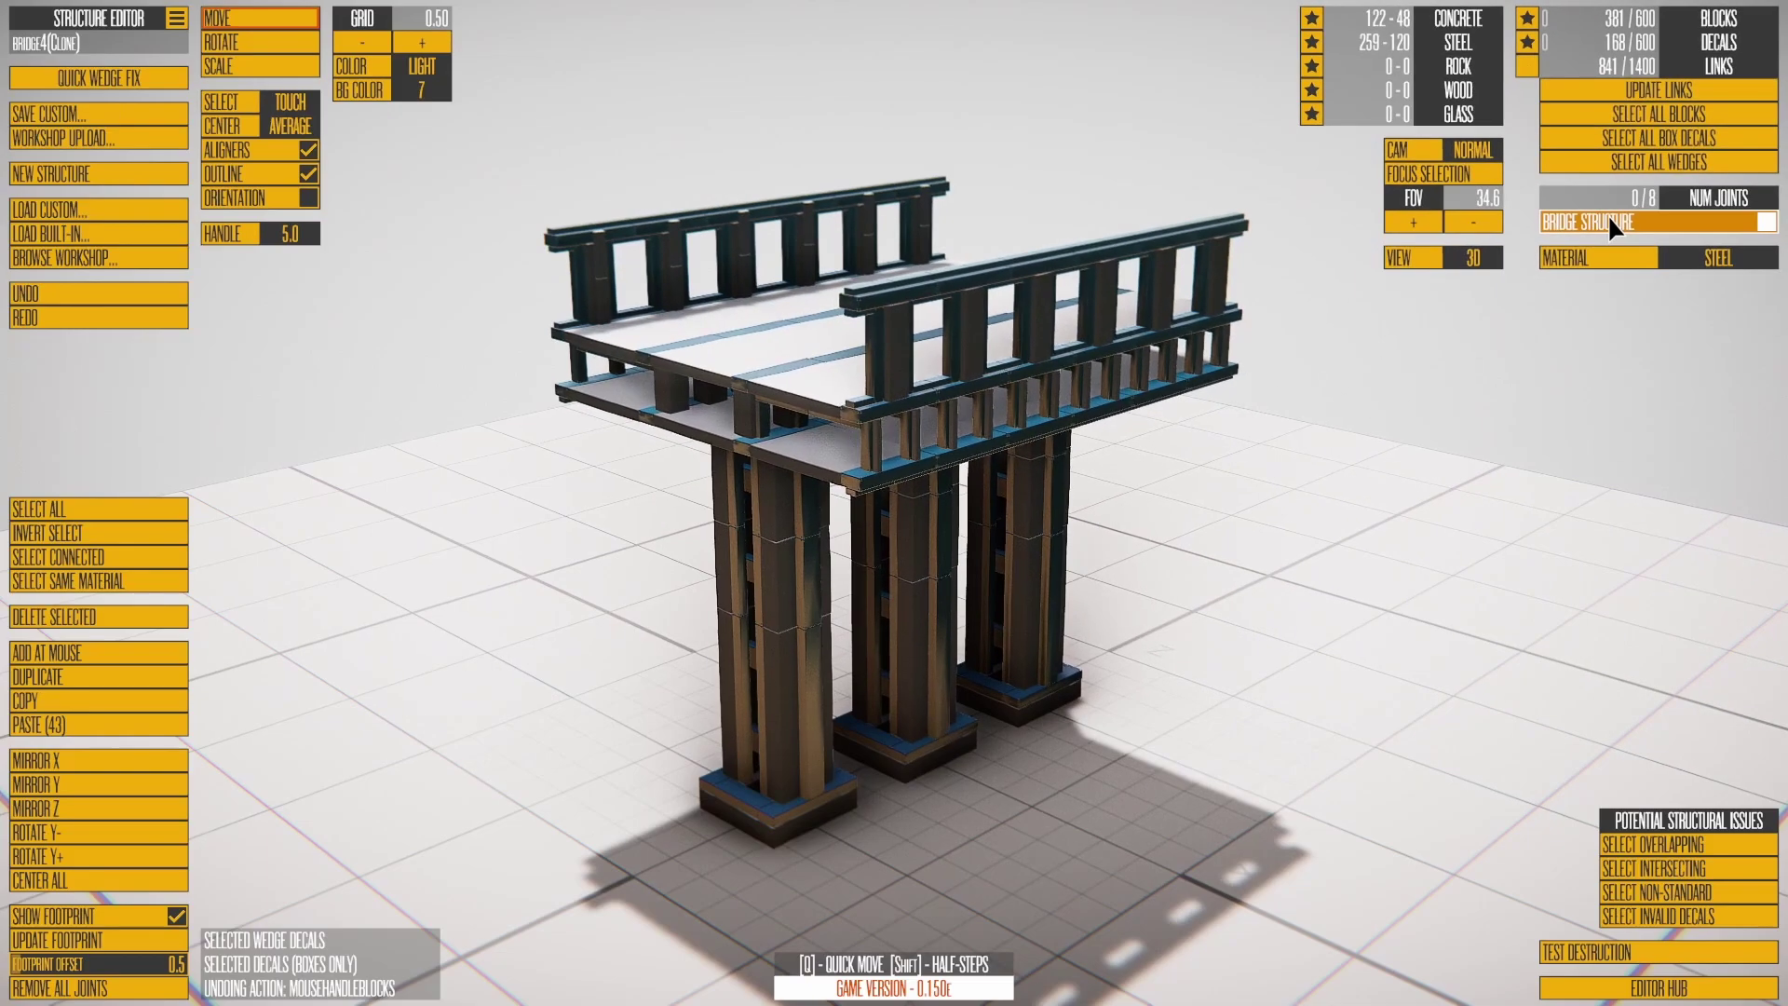
pyautogui.click(1611, 221)
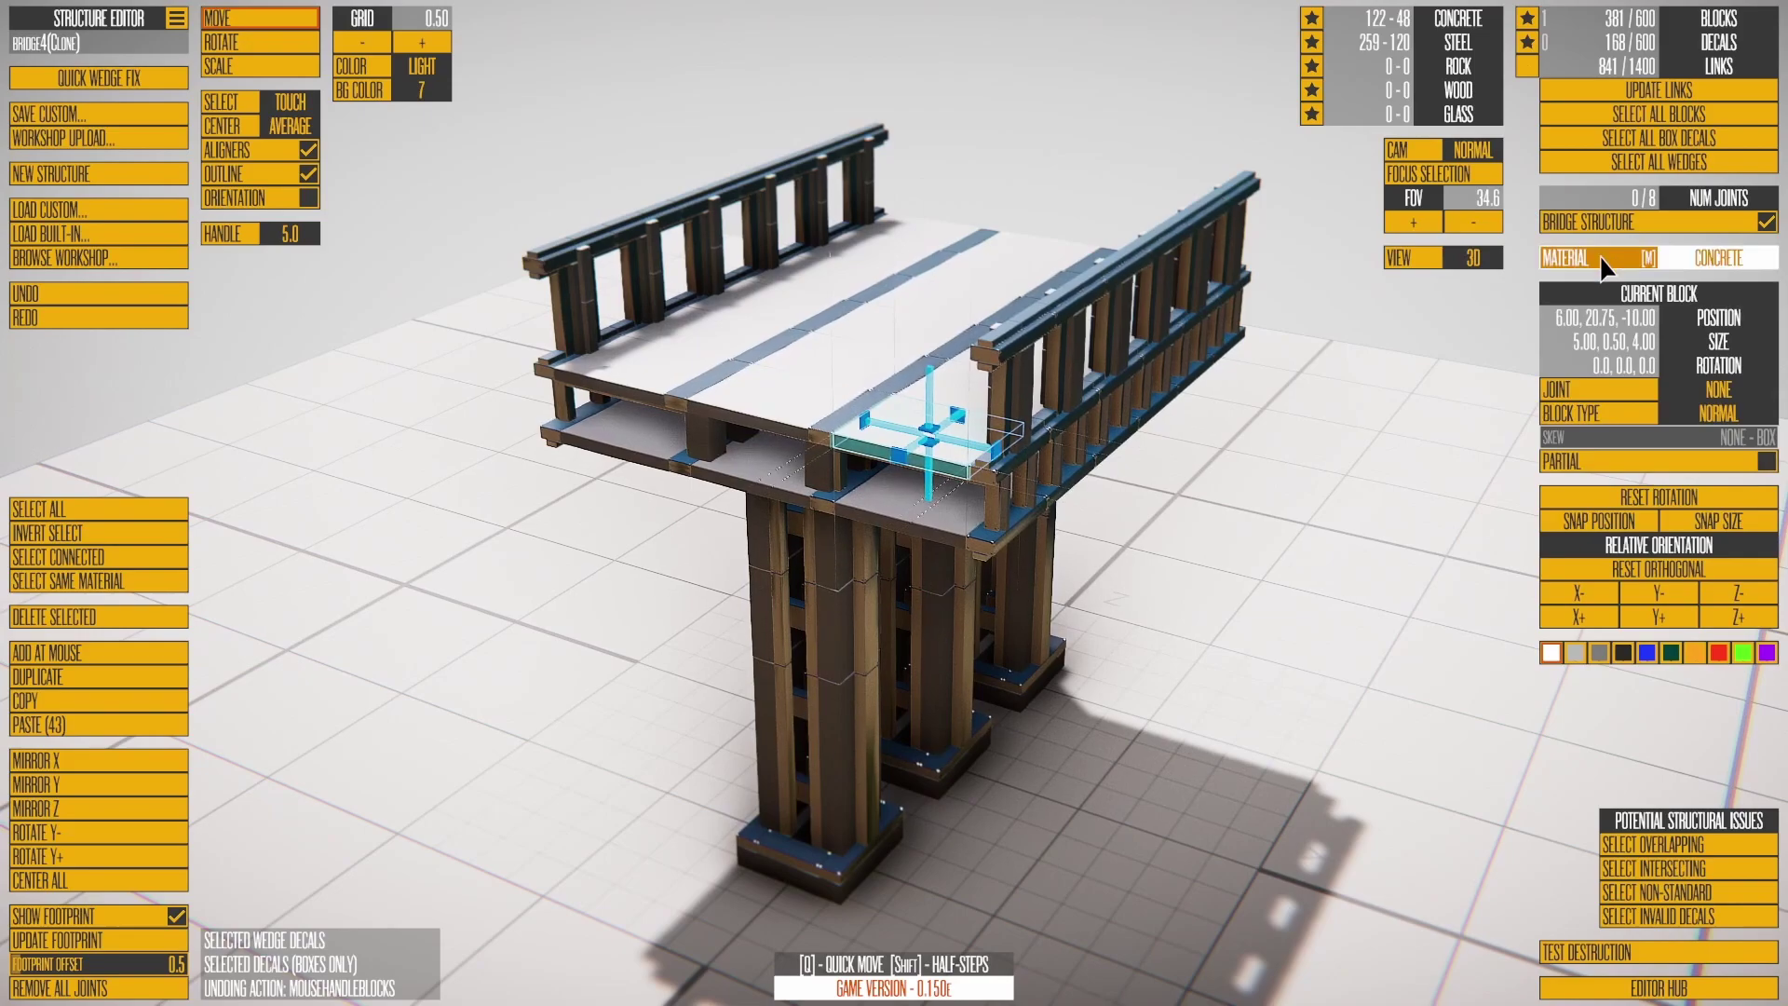
# Step: Cycle the selected deck panel's material through Rock and Glass and back to Concrete
pyautogui.click(1604, 261)
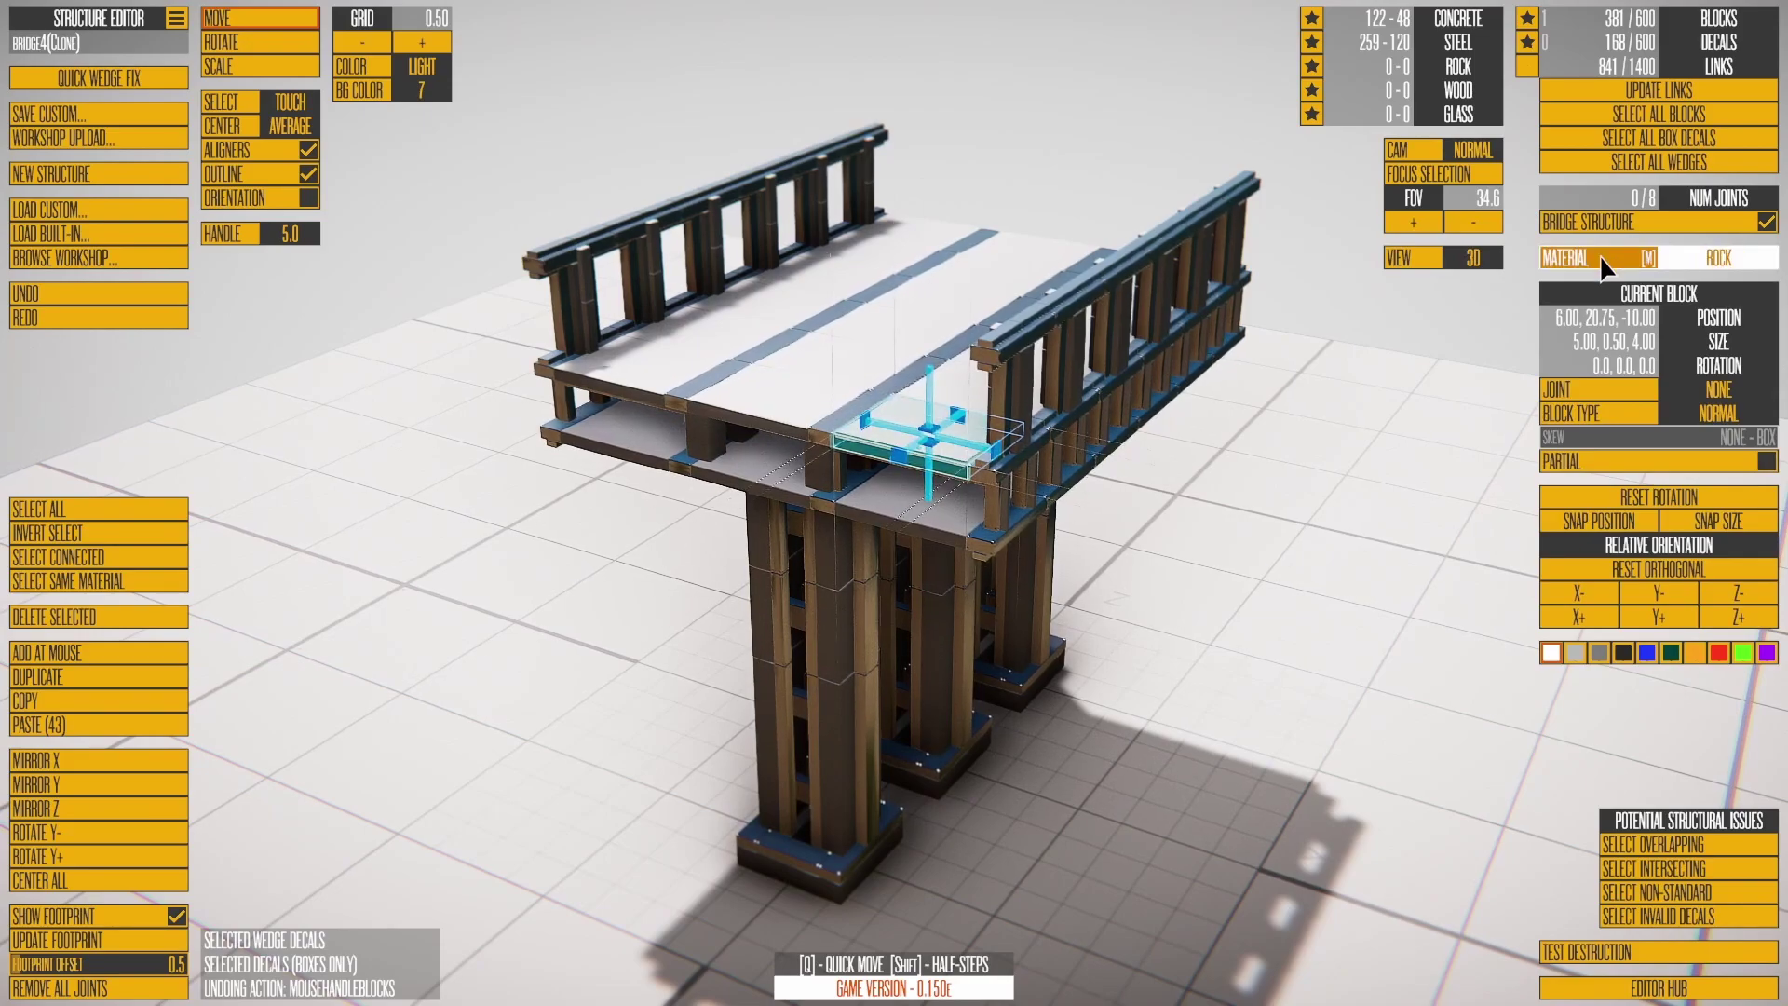
pyautogui.click(1604, 261)
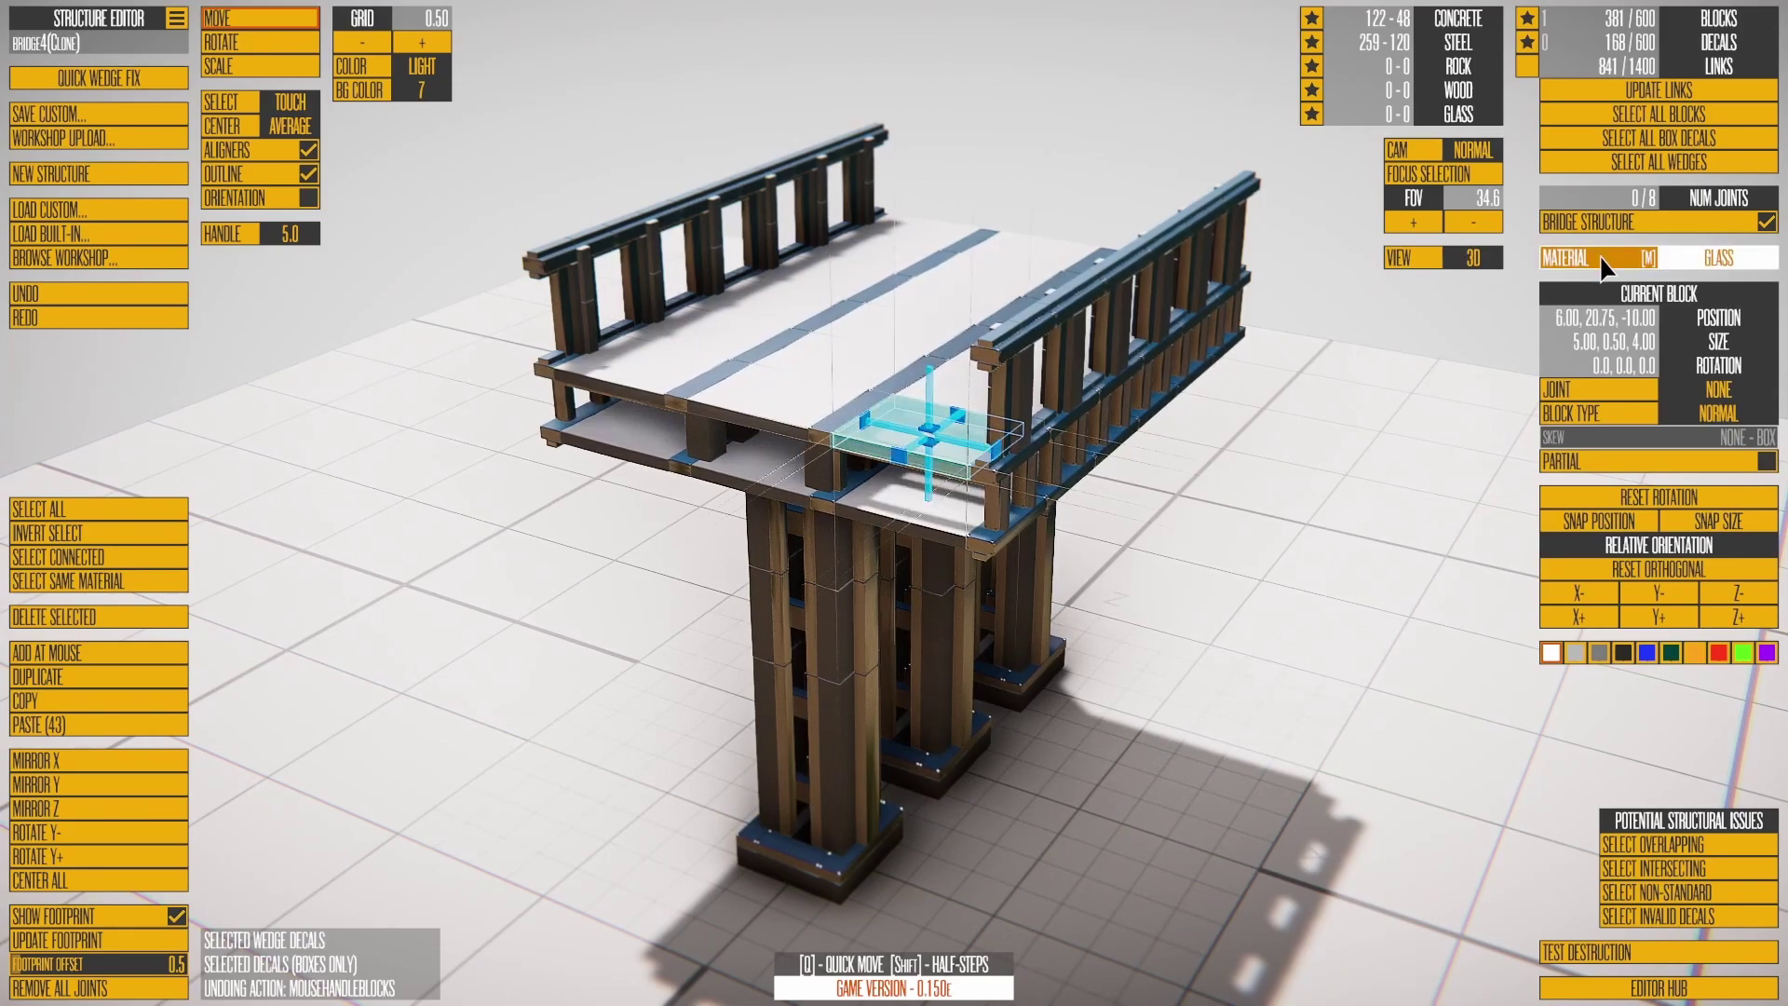
pyautogui.click(1602, 259)
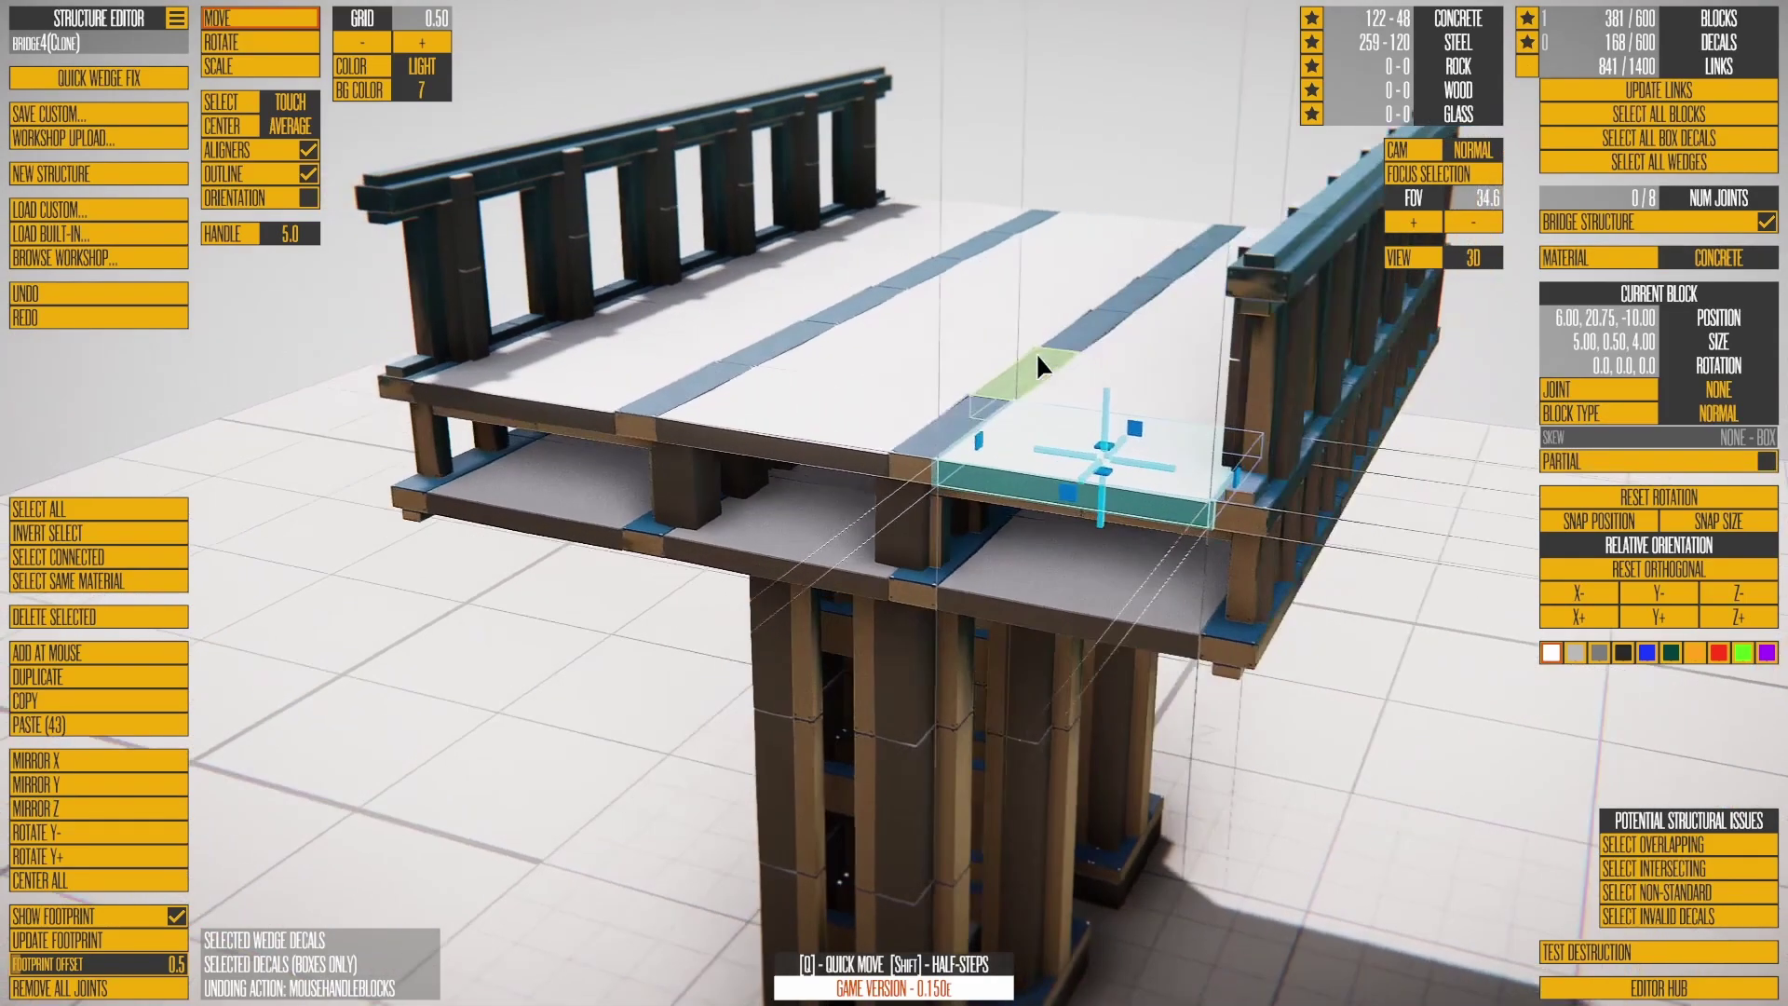
# Step: Add the other deck panels in the front two rows to the selection and try the Partial option on them
pyautogui.keyDown('shift'); pyautogui.click(876, 419); pyautogui.keyUp('shift')
pyautogui.keyDown('shift'); pyautogui.click(568, 373); pyautogui.keyUp('shift')
pyautogui.keyDown('shift'); pyautogui.click(679, 324); pyautogui.keyUp('shift')
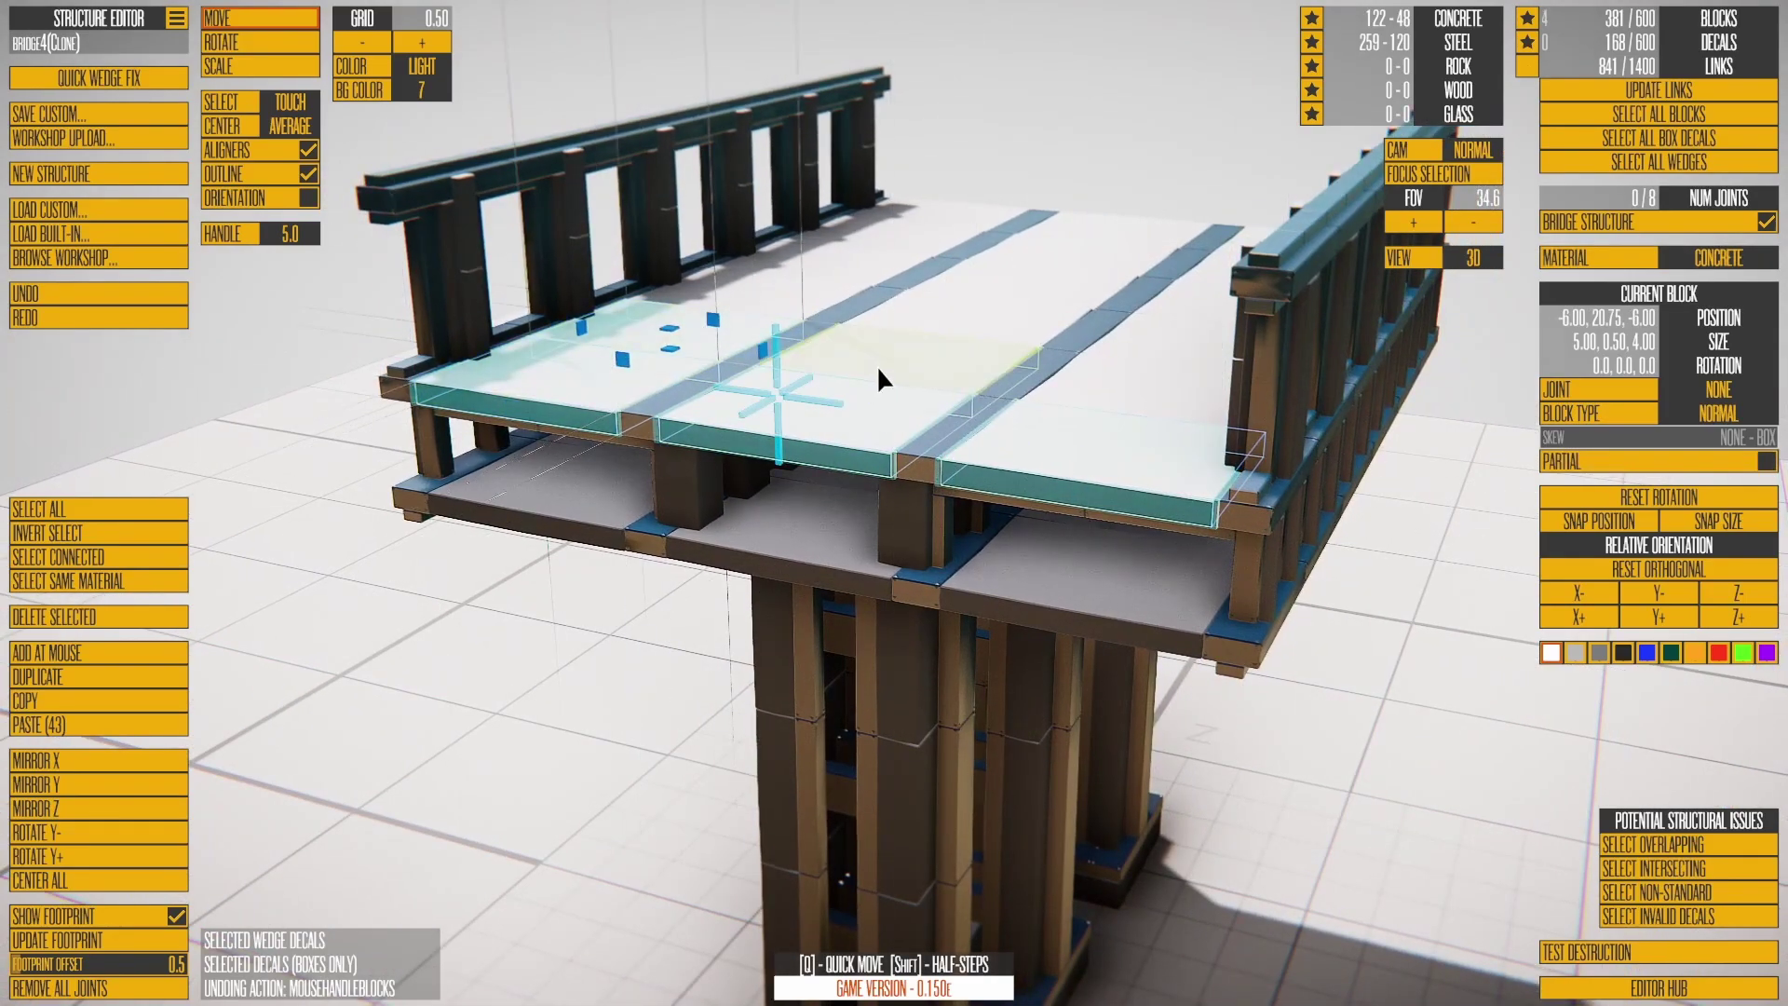
pyautogui.keyDown('shift'); pyautogui.click(875, 365); pyautogui.keyUp('shift')
pyautogui.keyDown('shift'); pyautogui.click(1081, 376); pyautogui.keyUp('shift')
pyautogui.click(1600, 464)
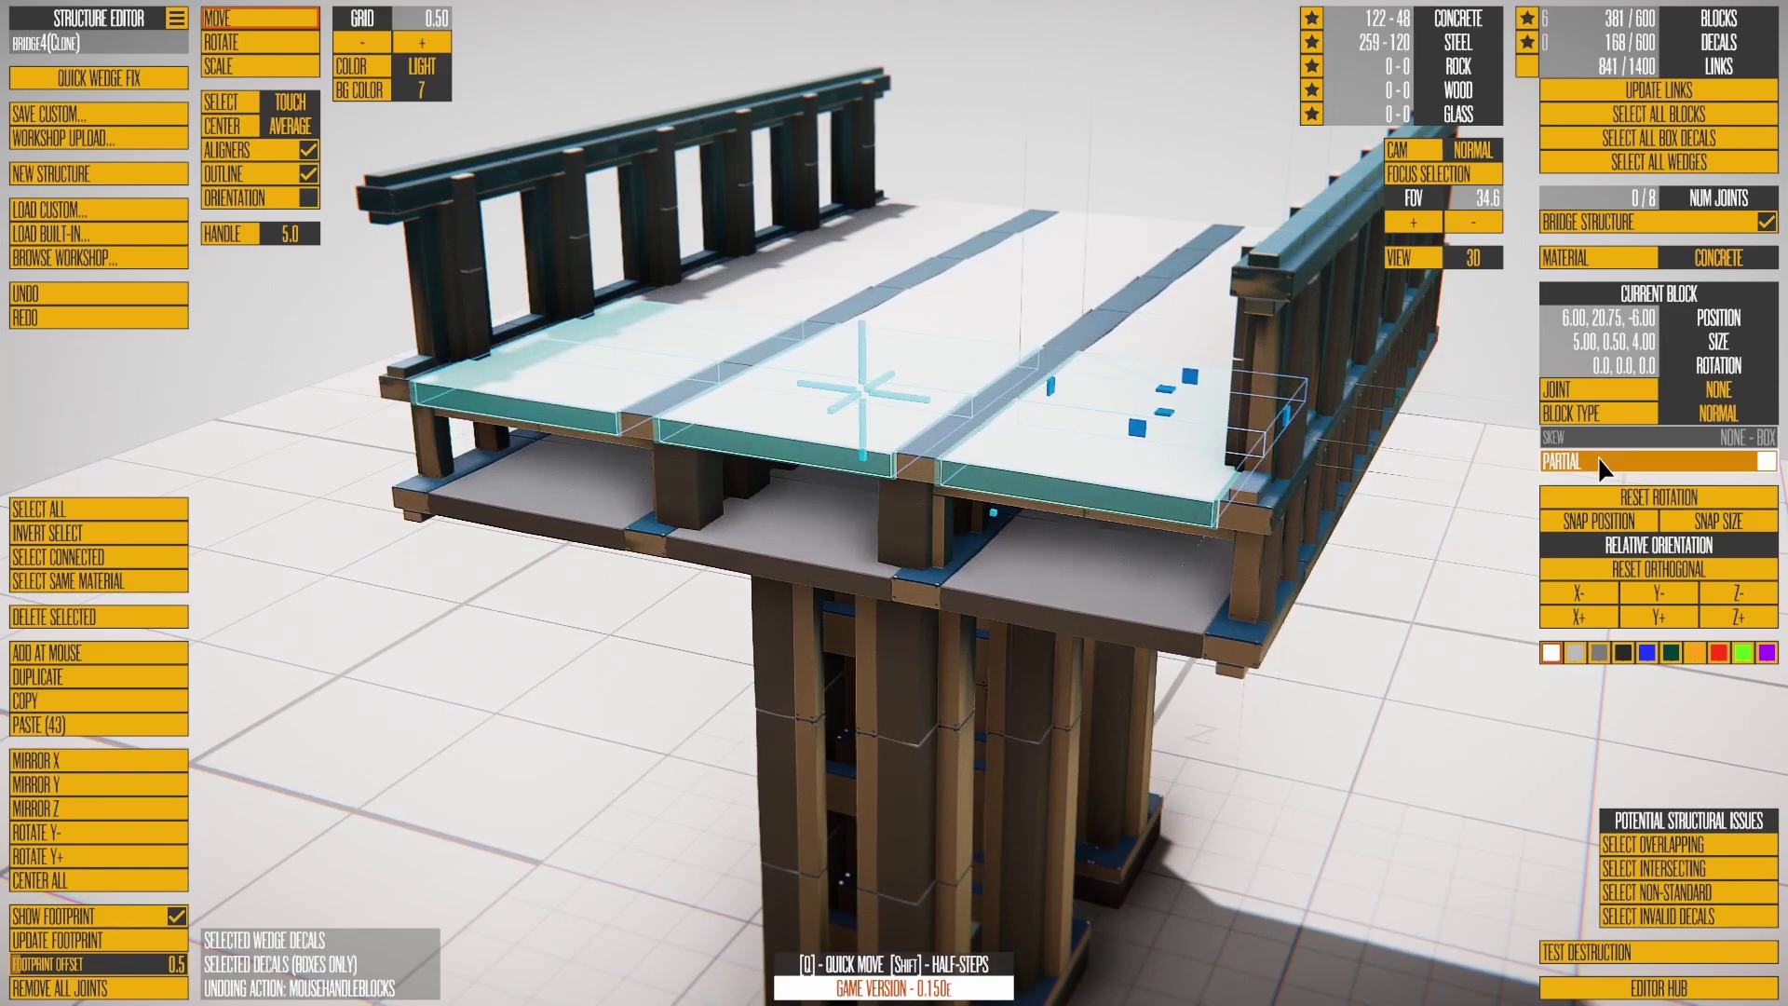
# Step: Select the deck panels across all three lanes toward the far end of the bridge
pyautogui.moveTo(1175, 284); pyautogui.dragTo(1618, 915, button='right')
pyautogui.scroll(-1, 1618, 915)
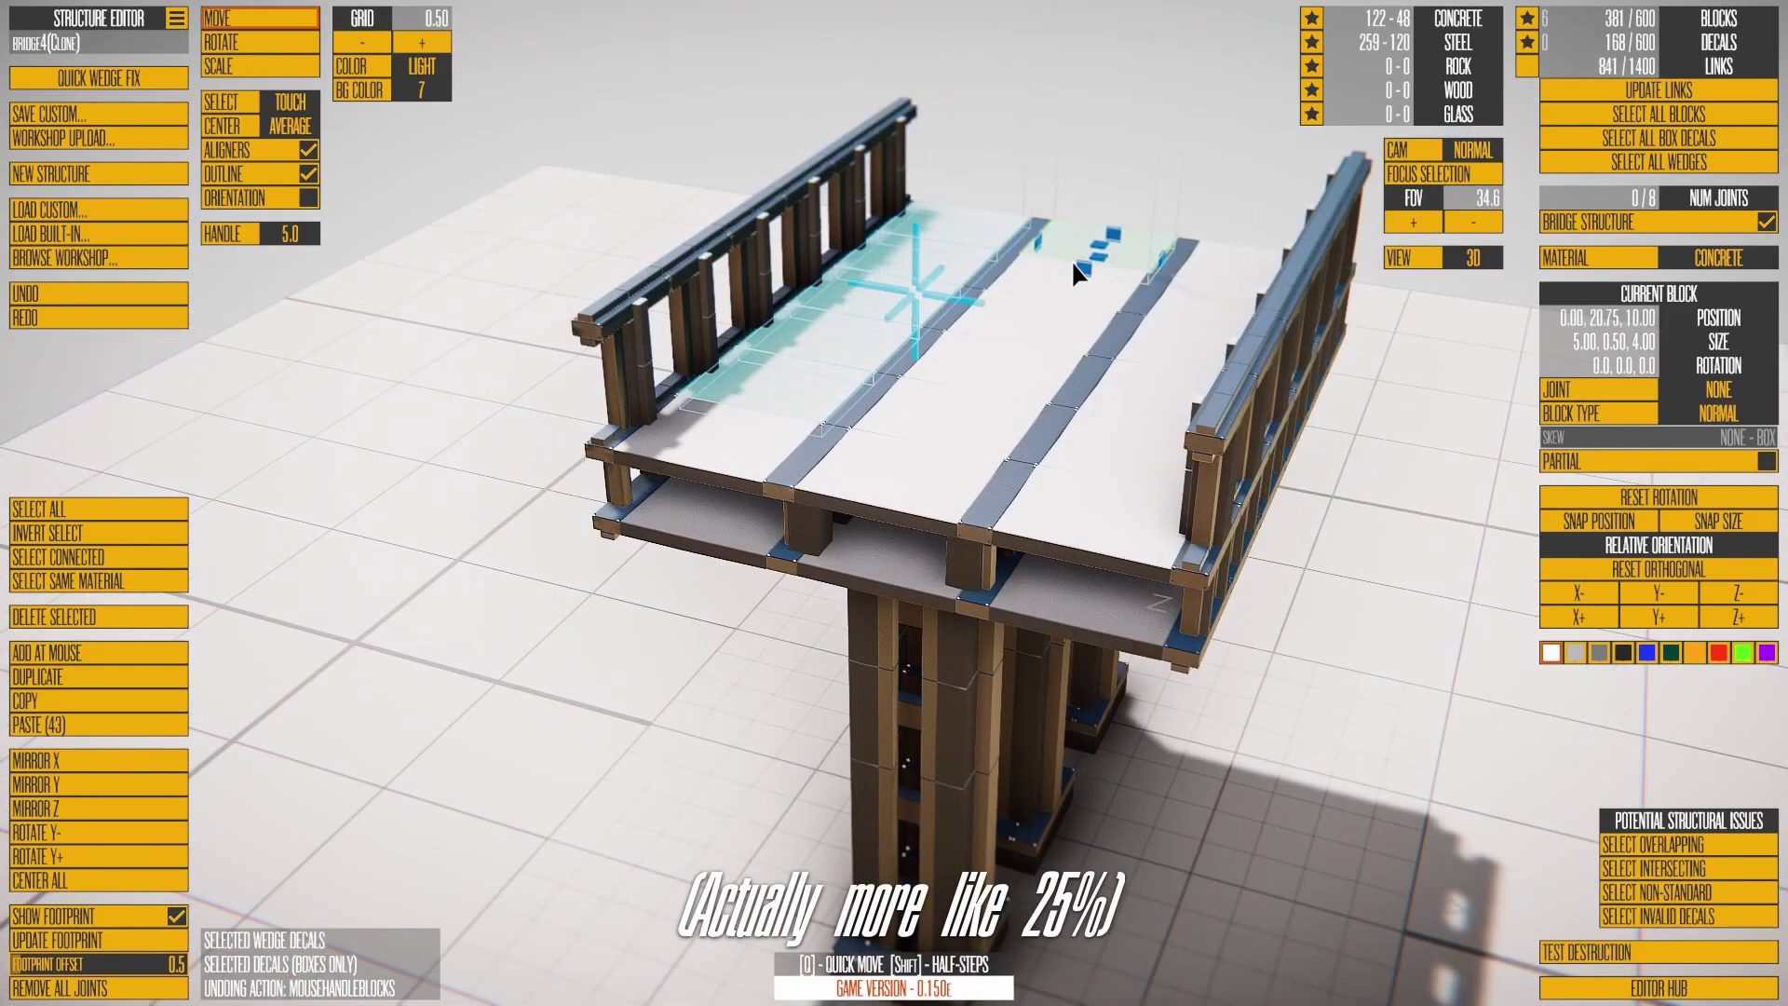
pyautogui.moveTo(1072, 260); pyautogui.dragTo(1221, 250)
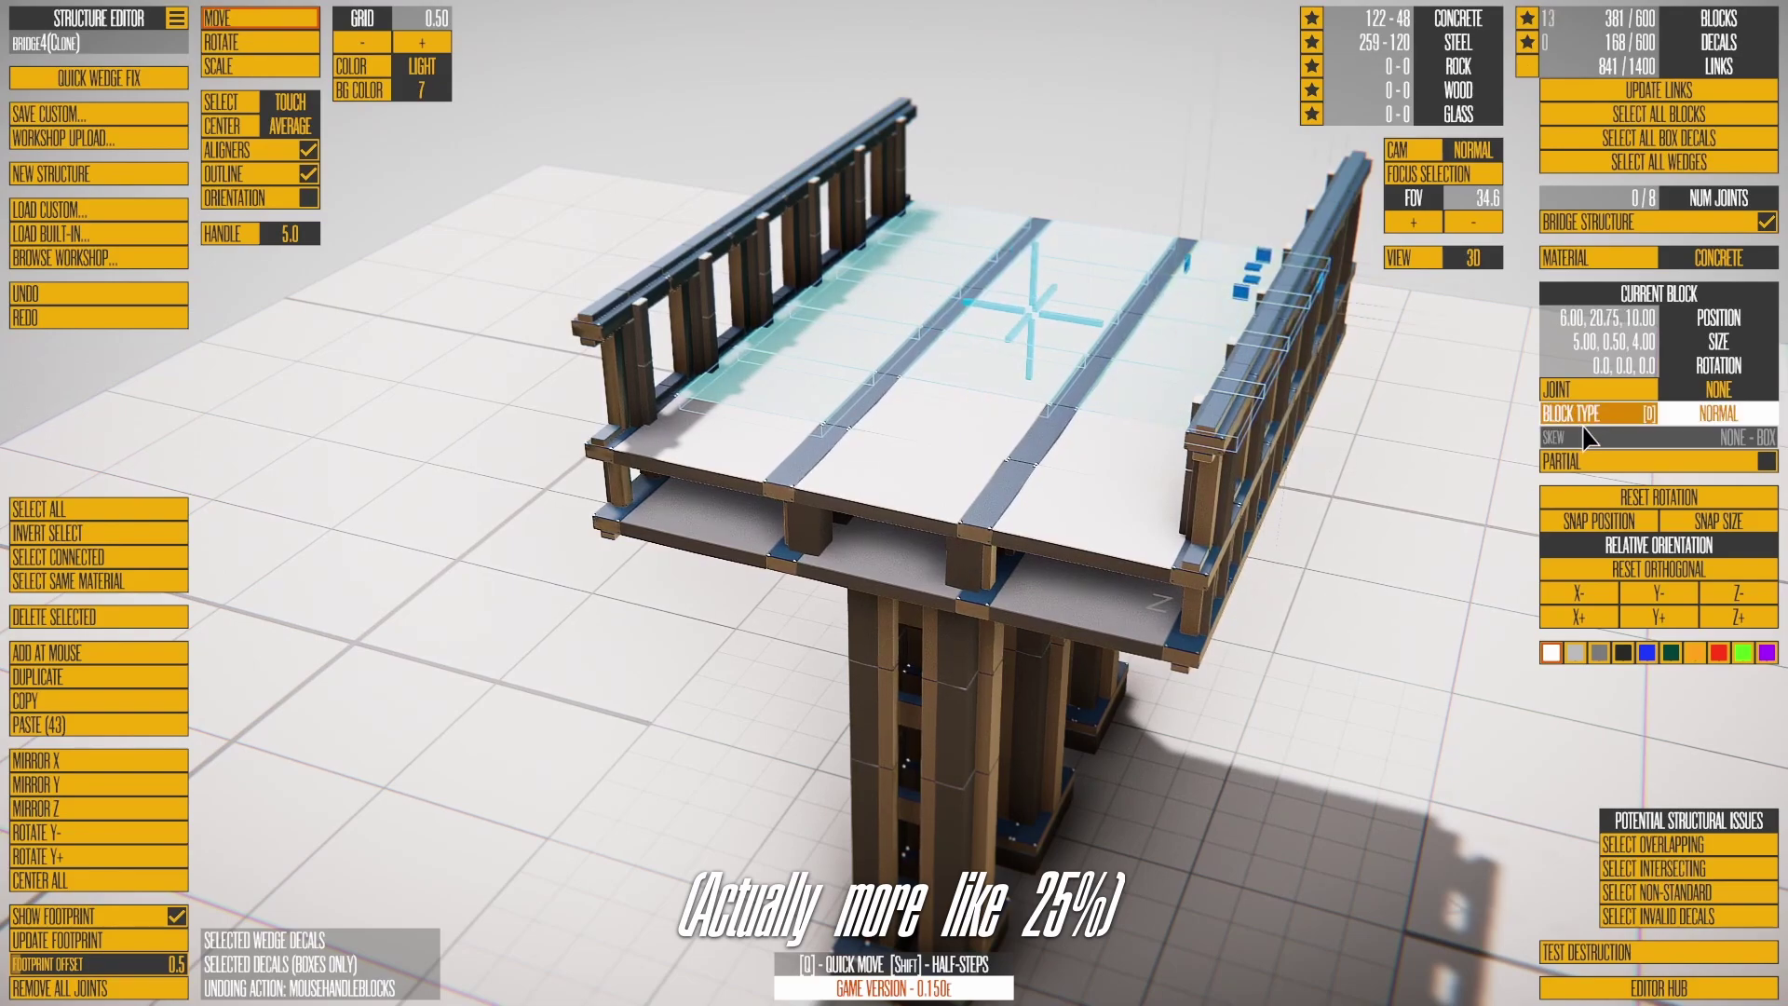
# Step: Clear the panel selection and reset the rotation of the tilted middle deck panel
pyautogui.press('space')
pyautogui.click(1055, 345)
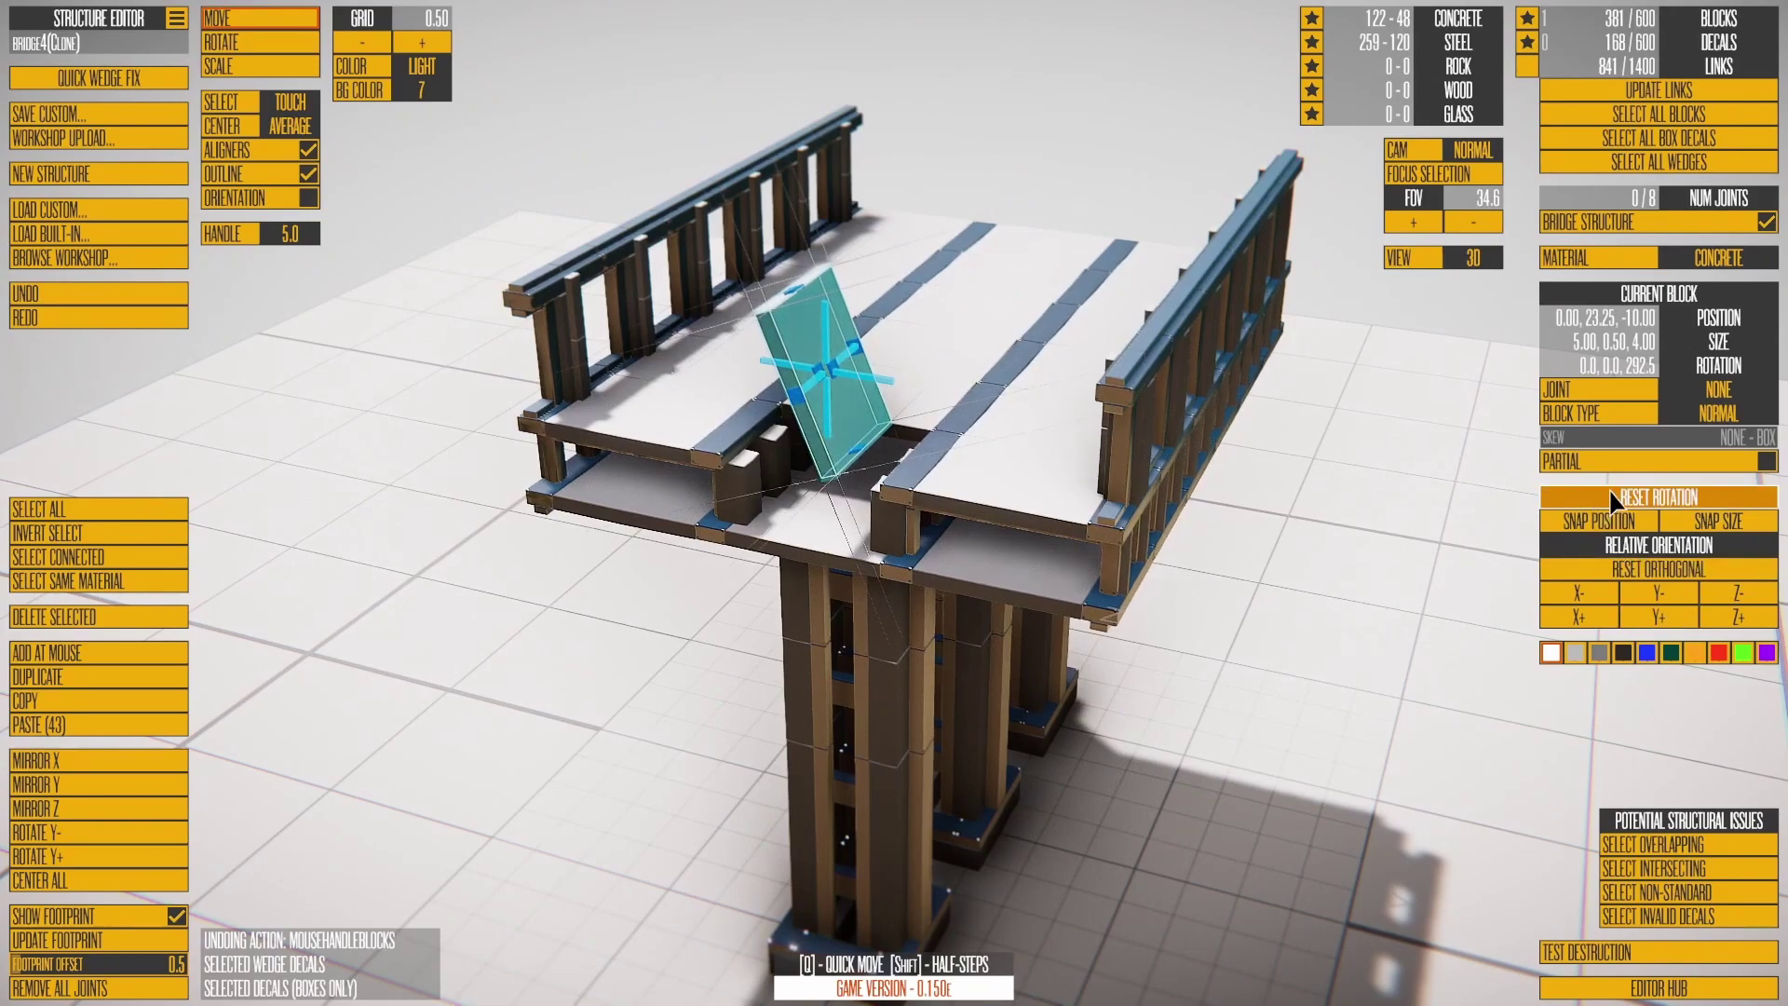
pyautogui.click(1614, 500)
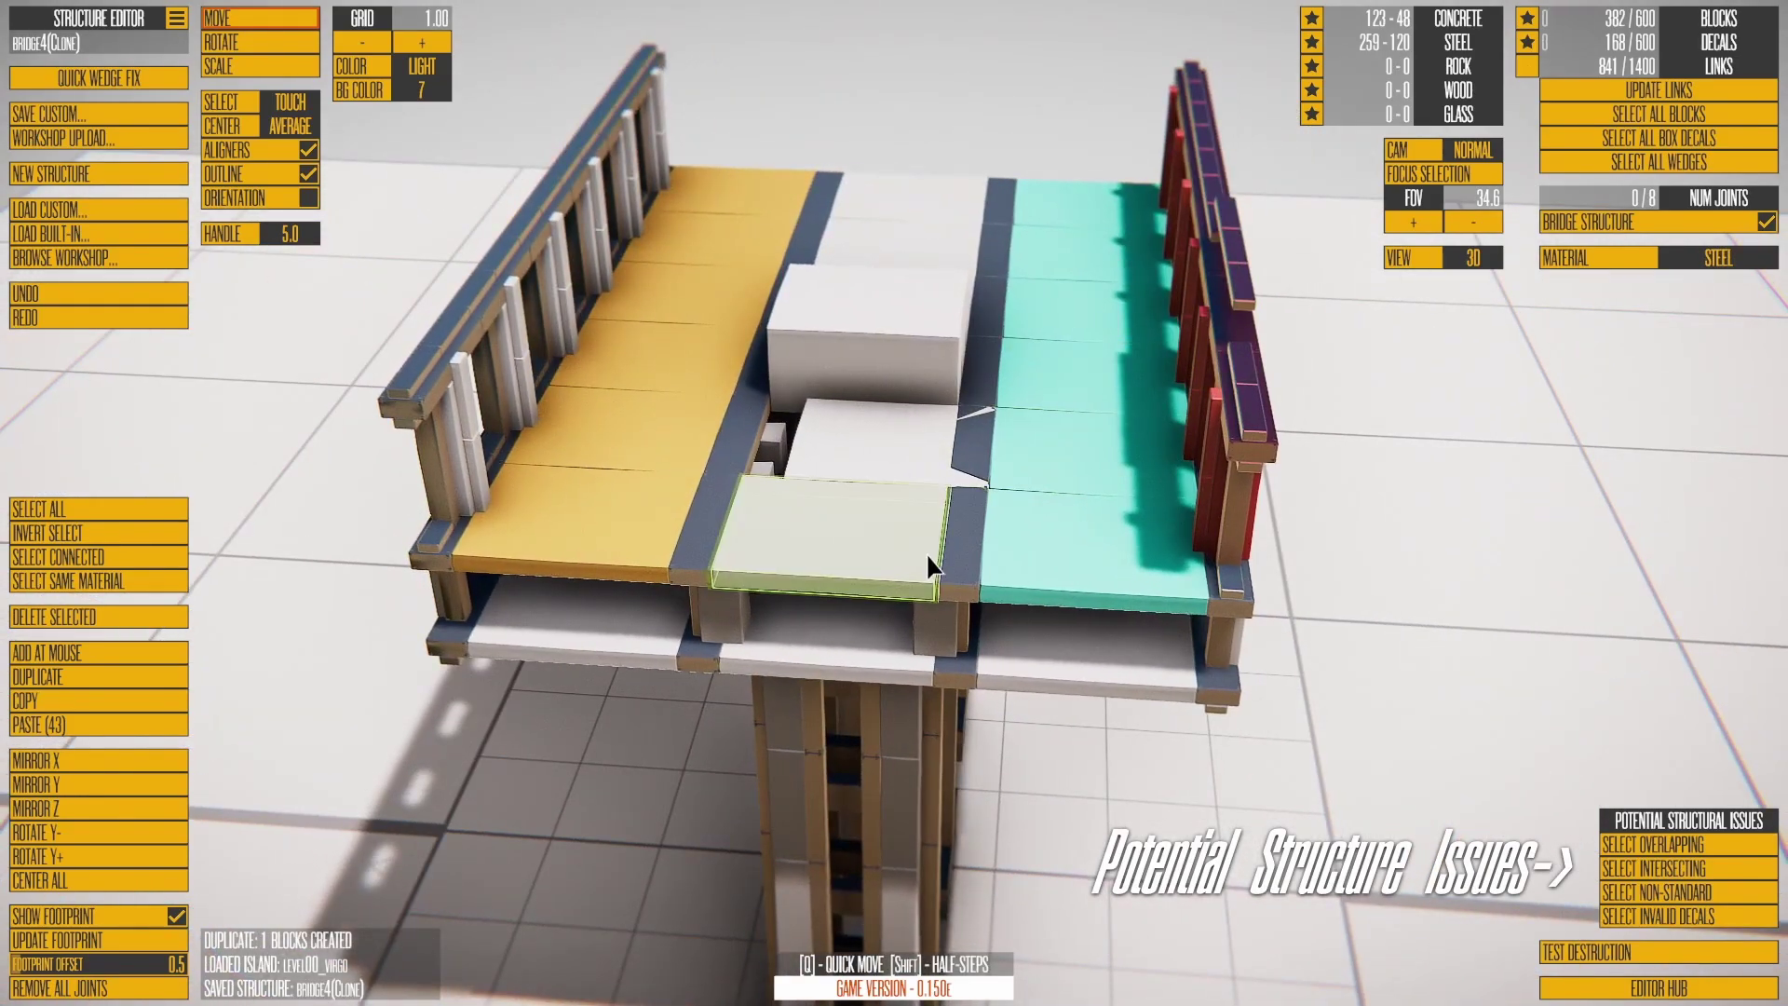
# Step: Select the overlapping blocks through the structural issue check and delete them
pyautogui.click(926, 551)
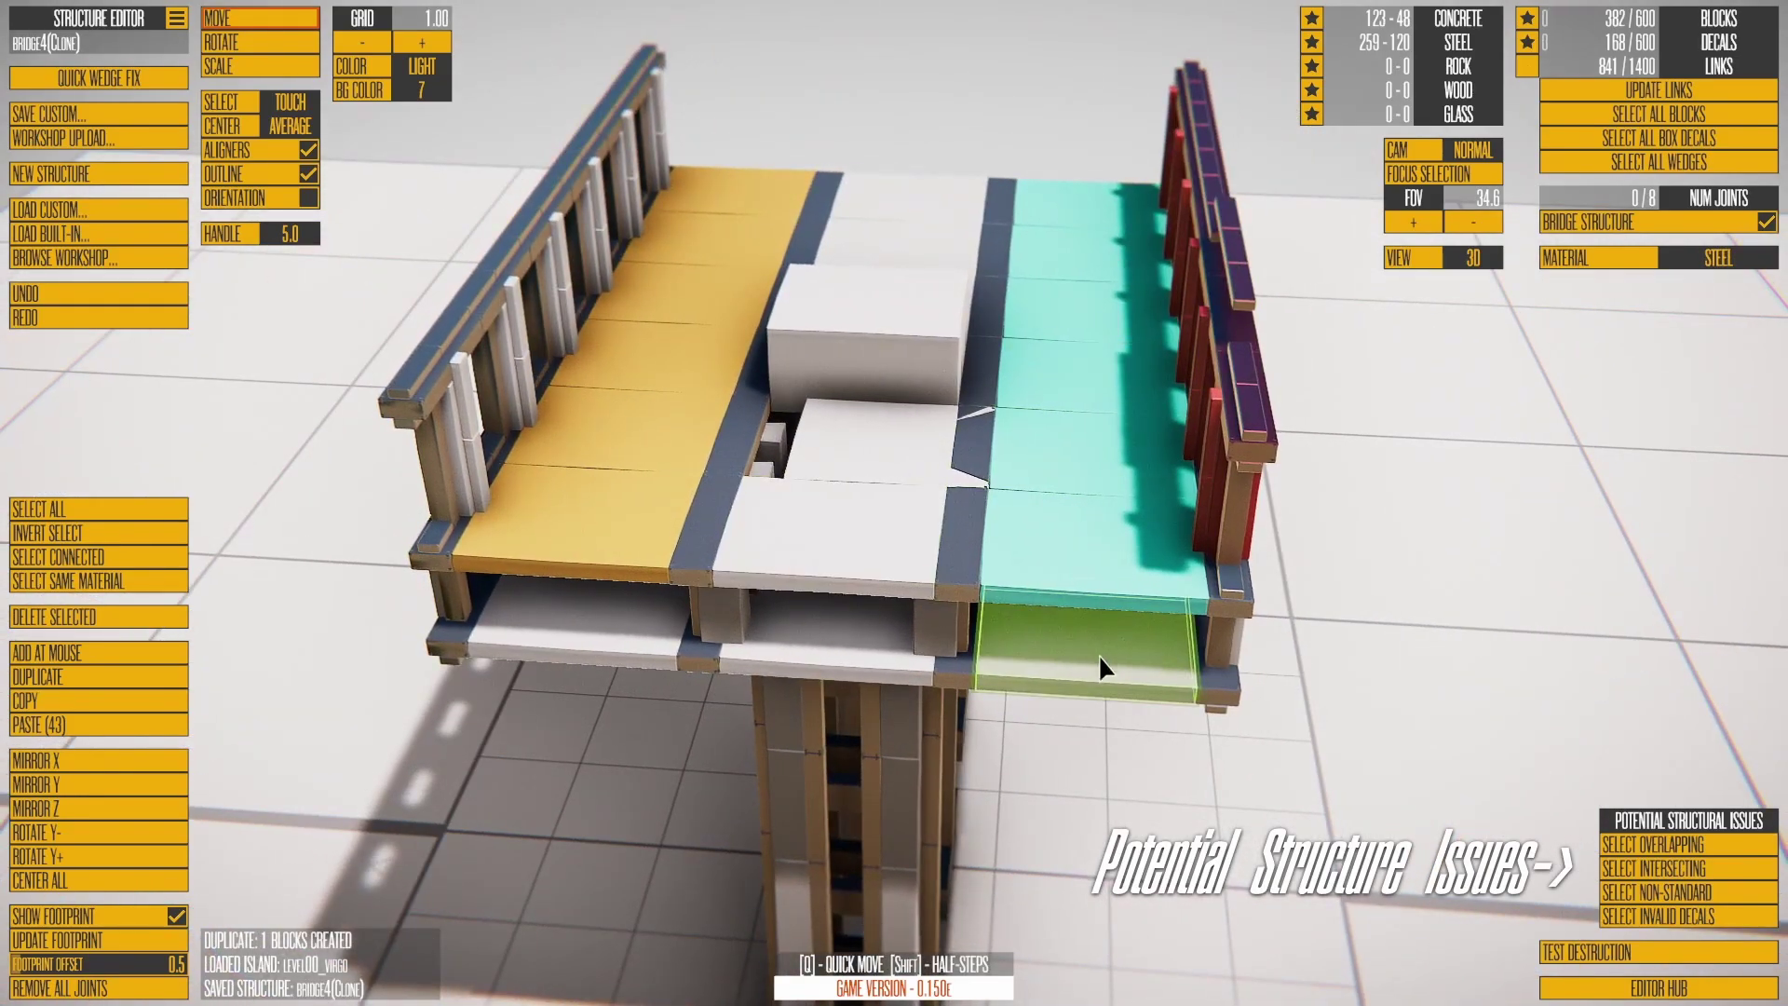
pyautogui.click(1637, 845)
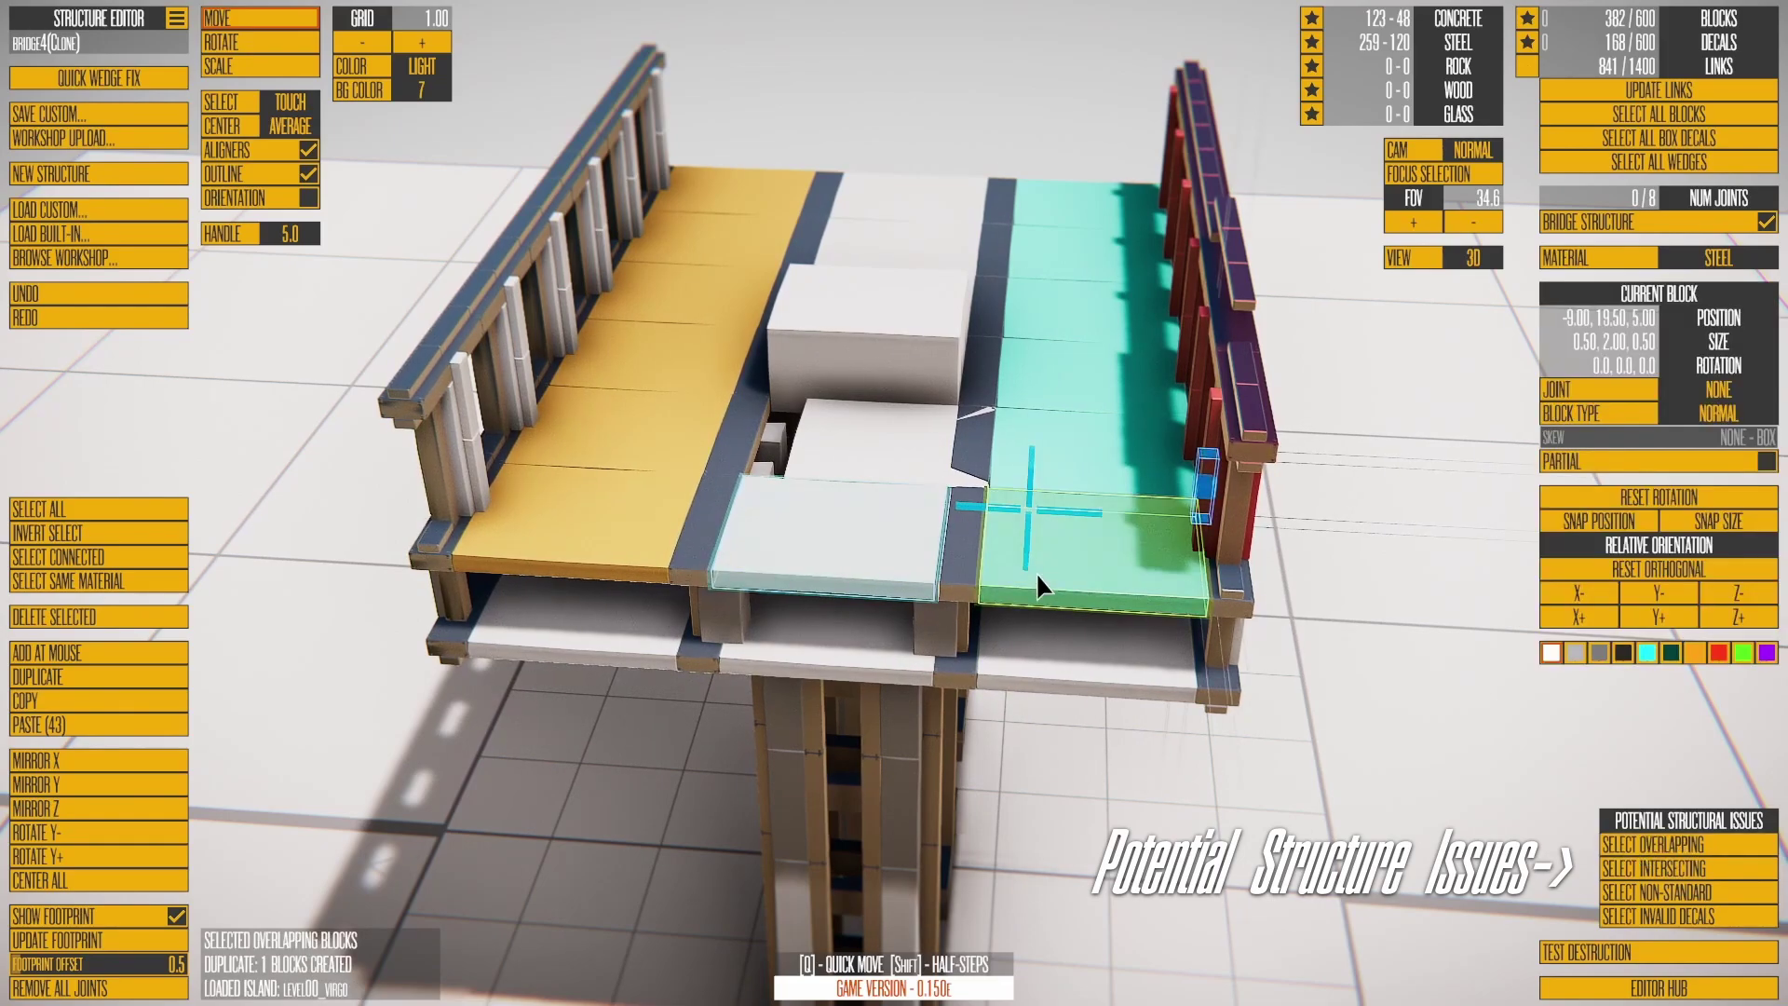
pyautogui.moveTo(1118, 746); pyautogui.dragTo(1073, 631, button='right')
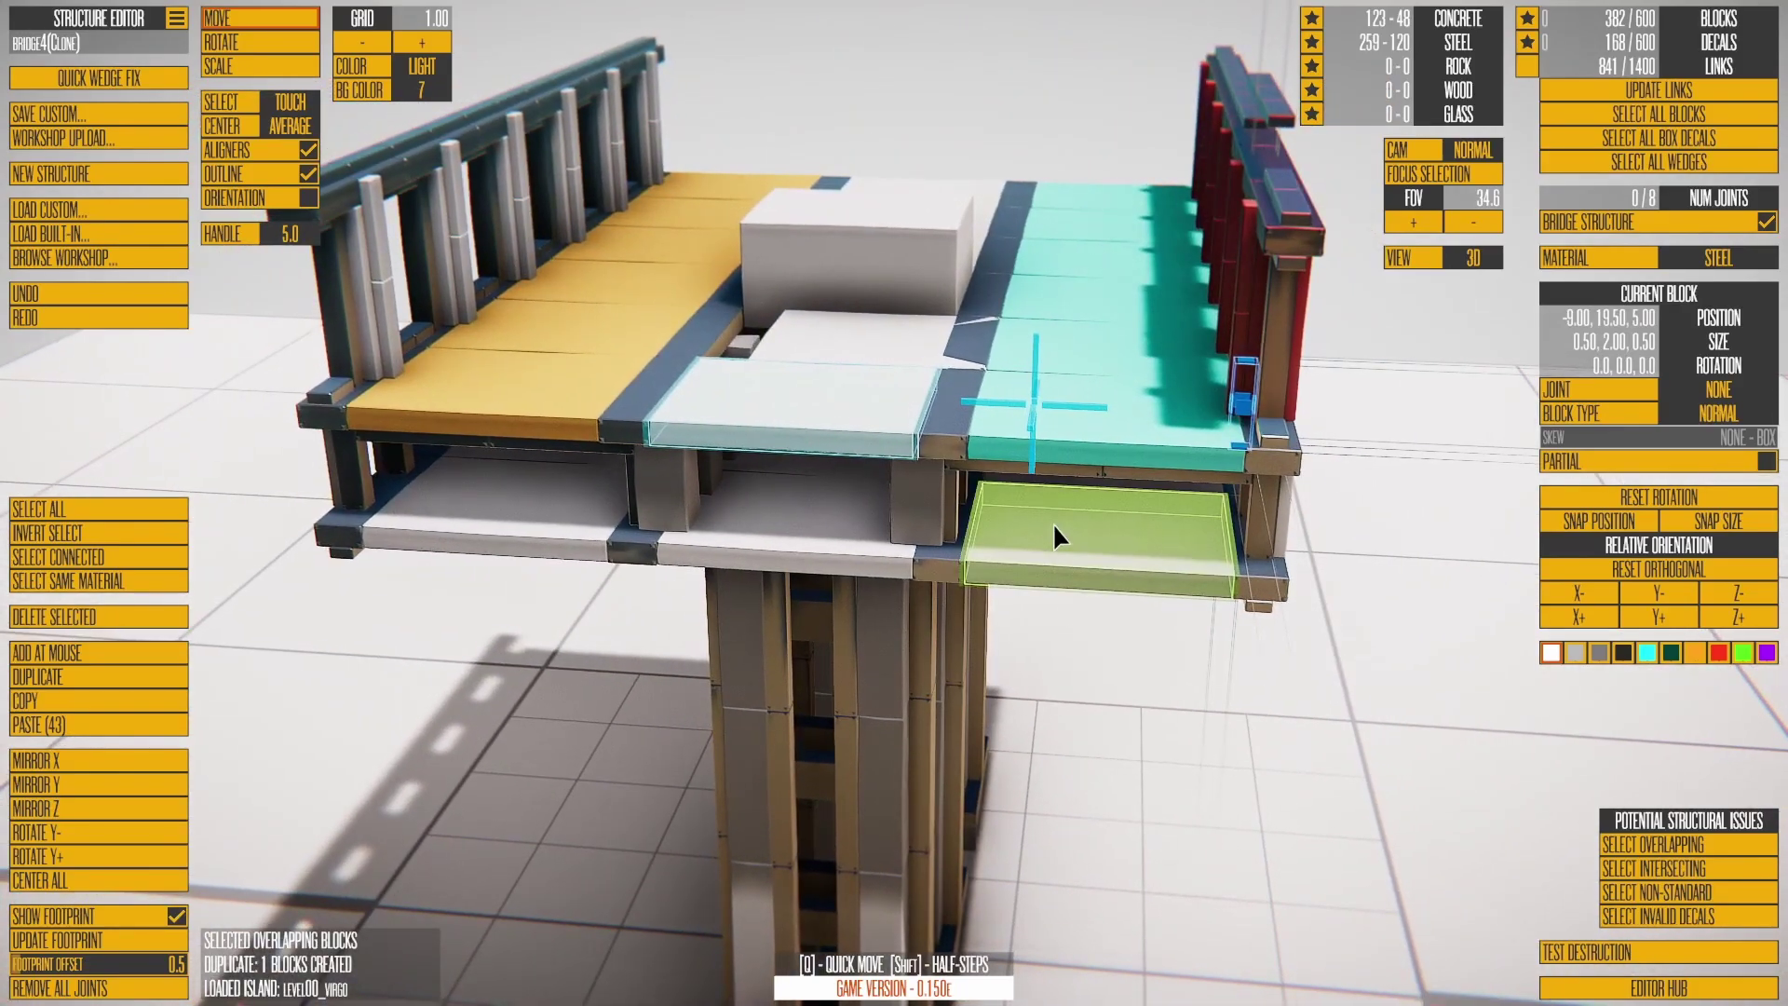
pyautogui.press('Delete')
# Step: Select the intersecting blocks and move the offset middle deck panel back into line with its lane
pyautogui.moveTo(941, 429); pyautogui.dragTo(831, 331, button='right')
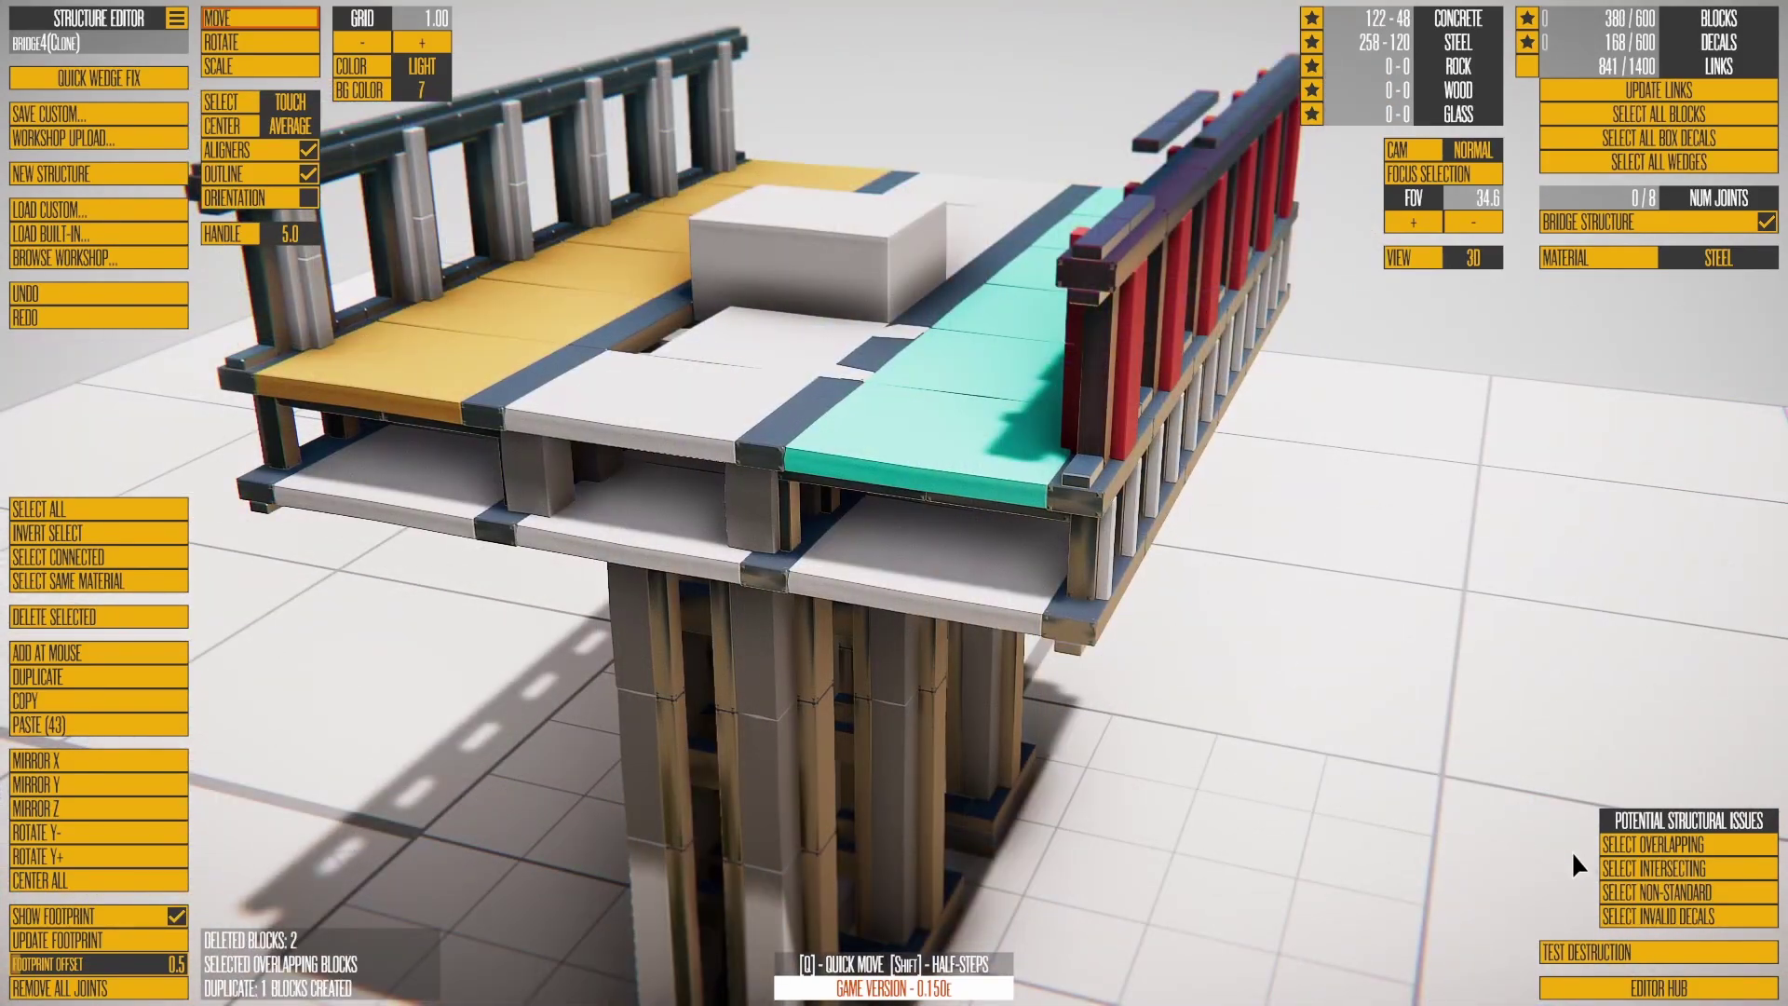
pyautogui.click(1662, 873)
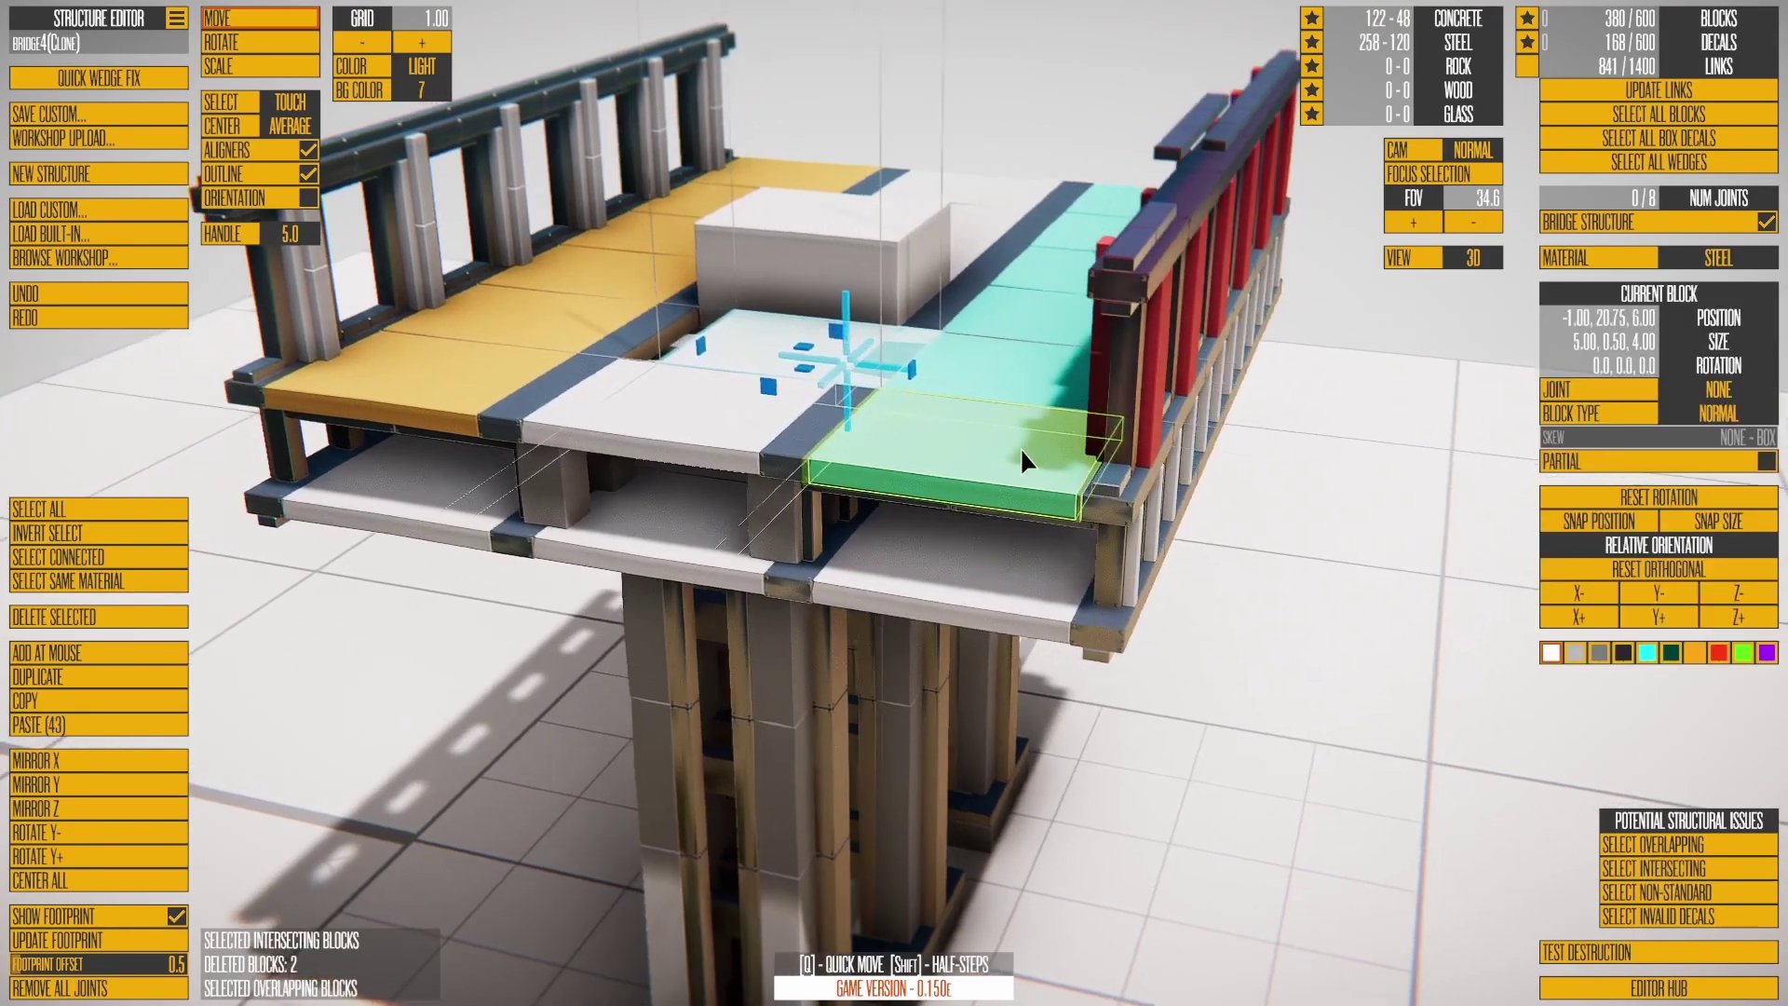
pyautogui.moveTo(1020, 447); pyautogui.dragTo(1100, 473, button='right')
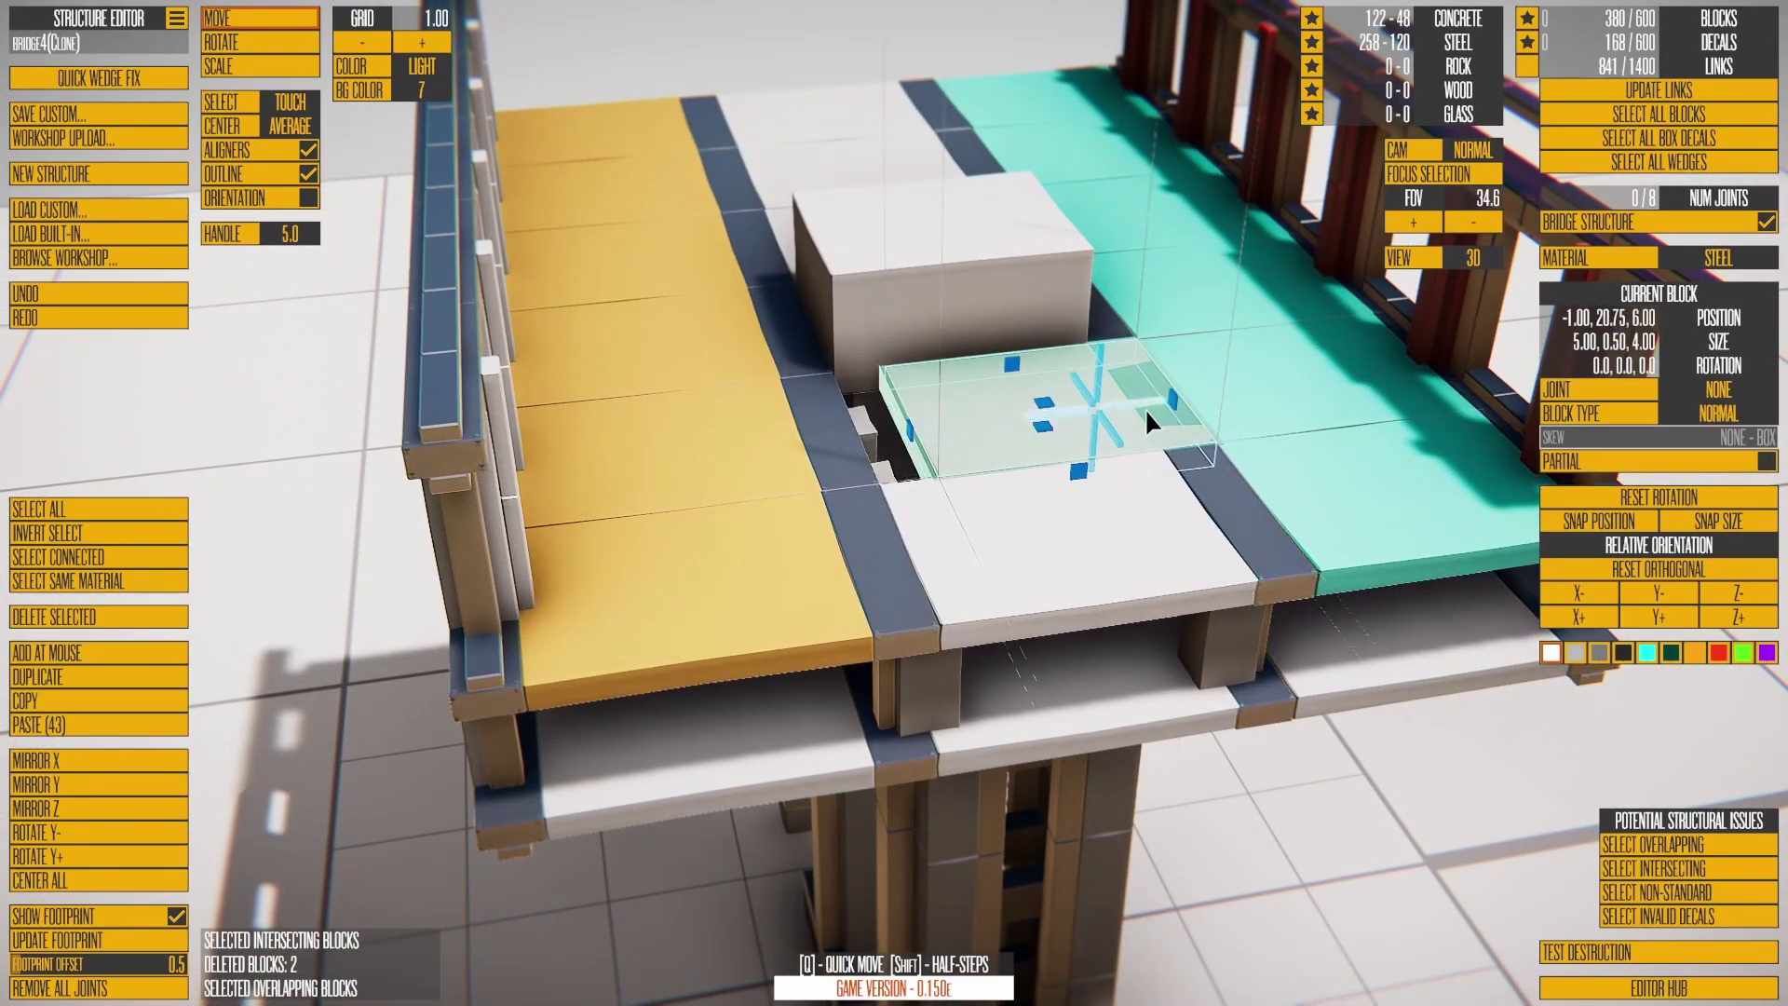
pyautogui.moveTo(1132, 399)
pyautogui.mouseDown()
pyautogui.moveTo(1088, 408)
pyautogui.moveTo(1135, 399)
pyautogui.mouseUp()
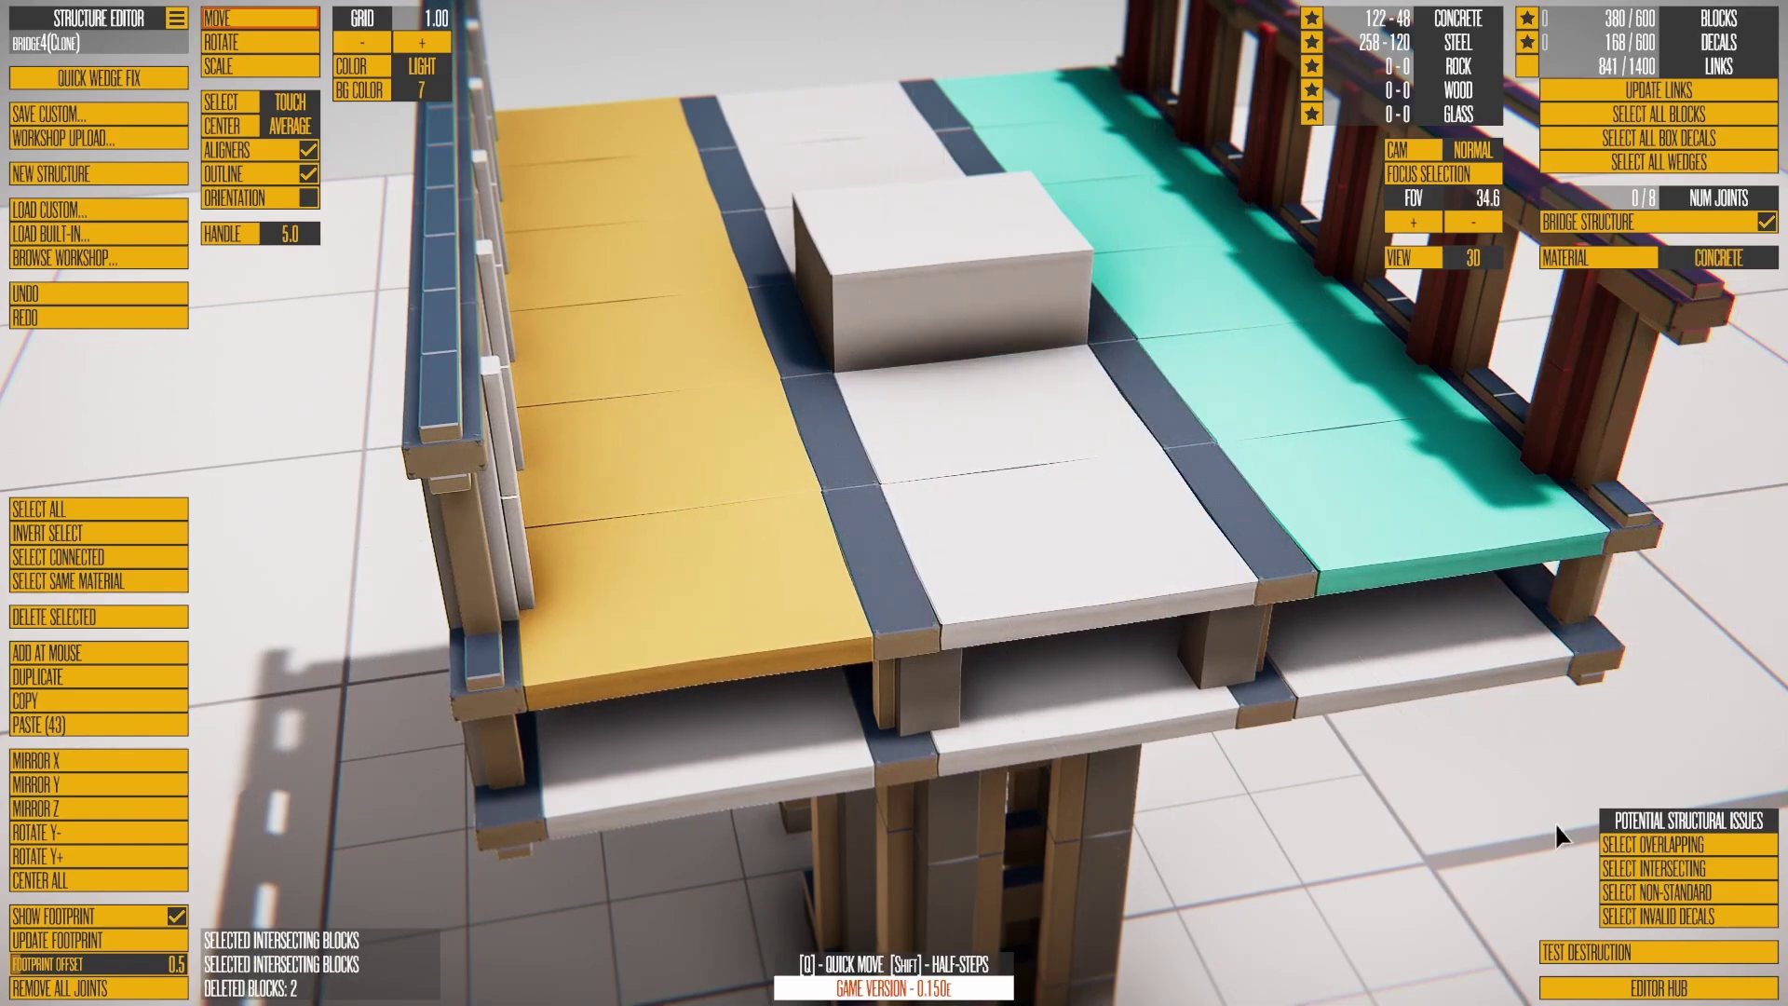
# Step: Select the non-standard blocks and examine the oversized ones on the deck and in the bridge piers
pyautogui.click(1629, 893)
pyautogui.moveTo(1172, 561); pyautogui.dragTo(1186, 511, button='right')
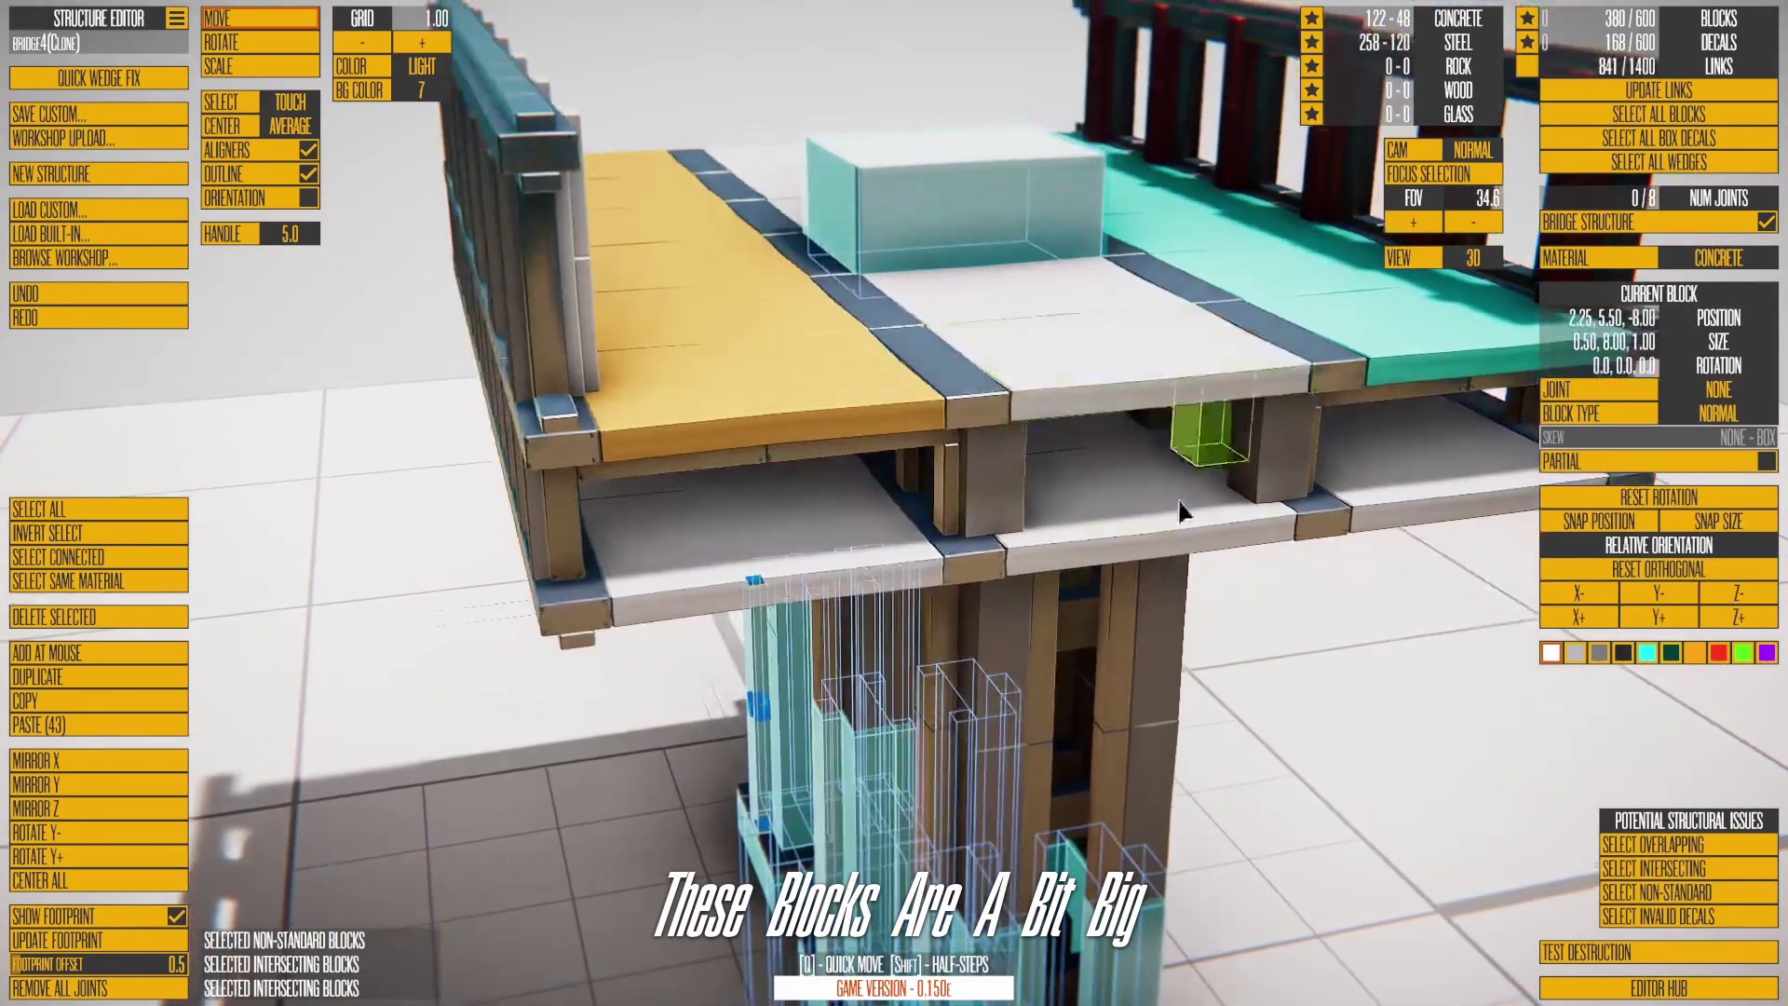
pyautogui.scroll(-4, 1186, 512)
pyautogui.moveTo(1093, 674); pyautogui.dragTo(1094, 332, button='right')
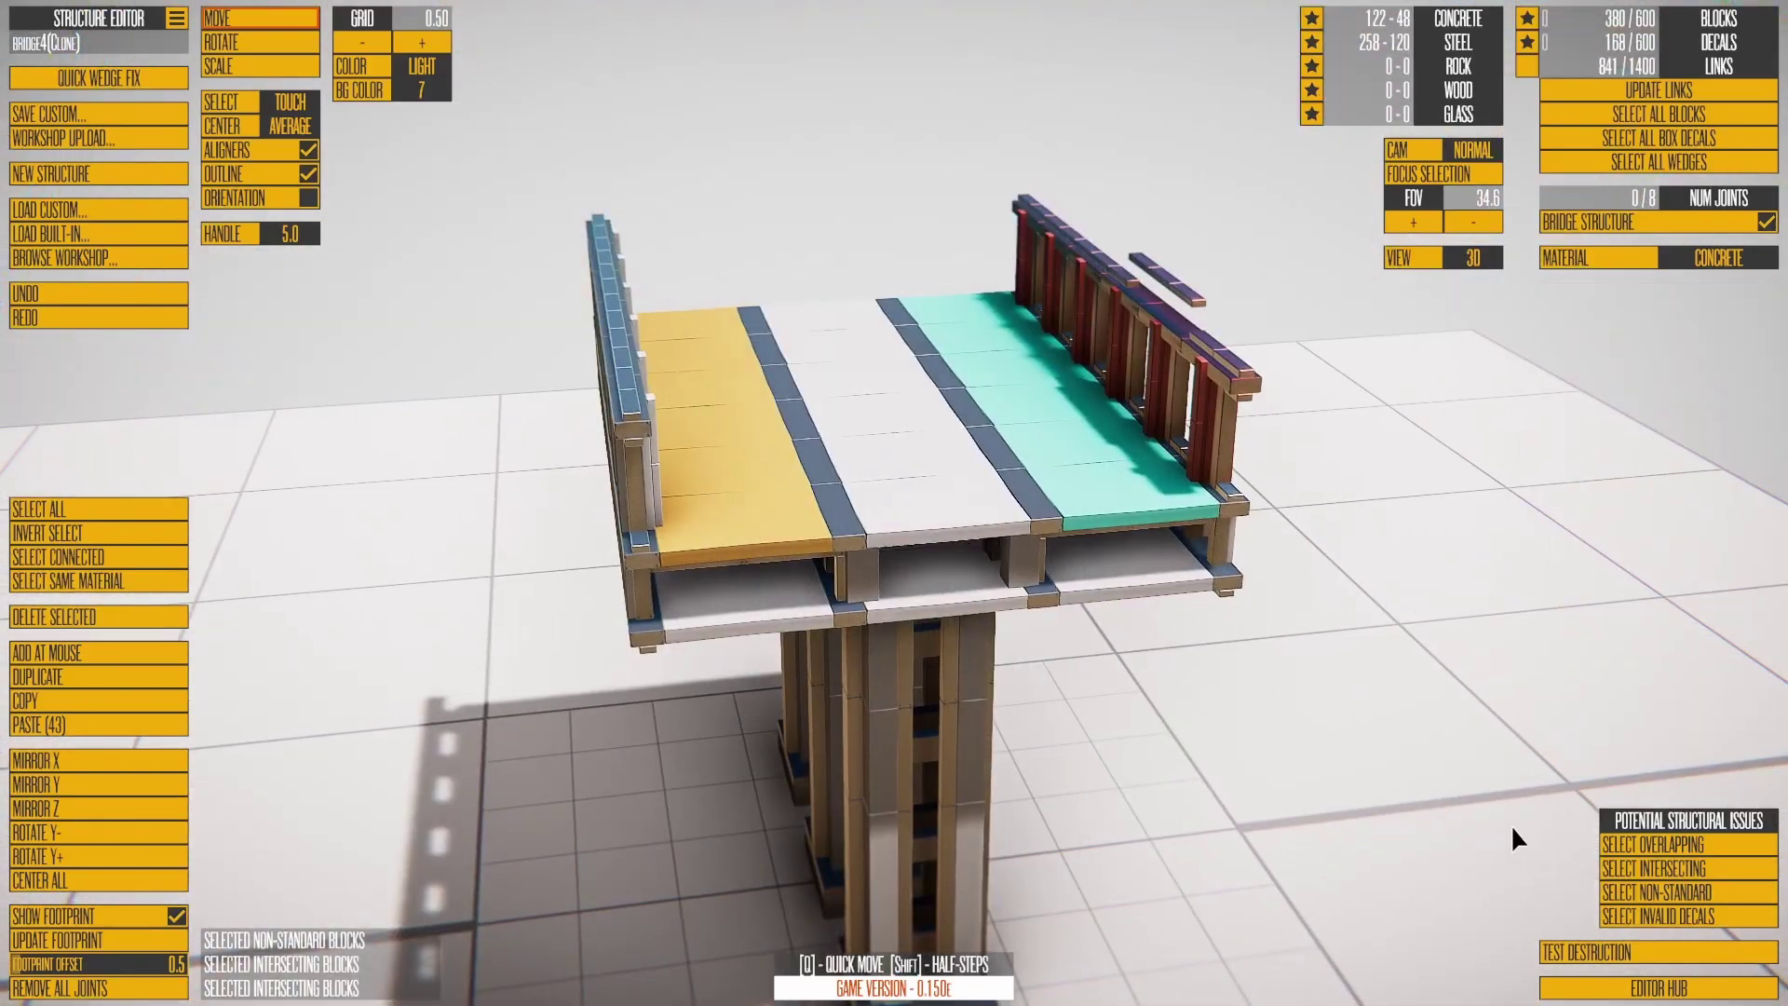
# Step: Select the invalid decals that touch no block beside the bridge railing
pyautogui.click(1640, 914)
pyautogui.moveTo(1304, 559); pyautogui.dragTo(1019, 657, button='right')
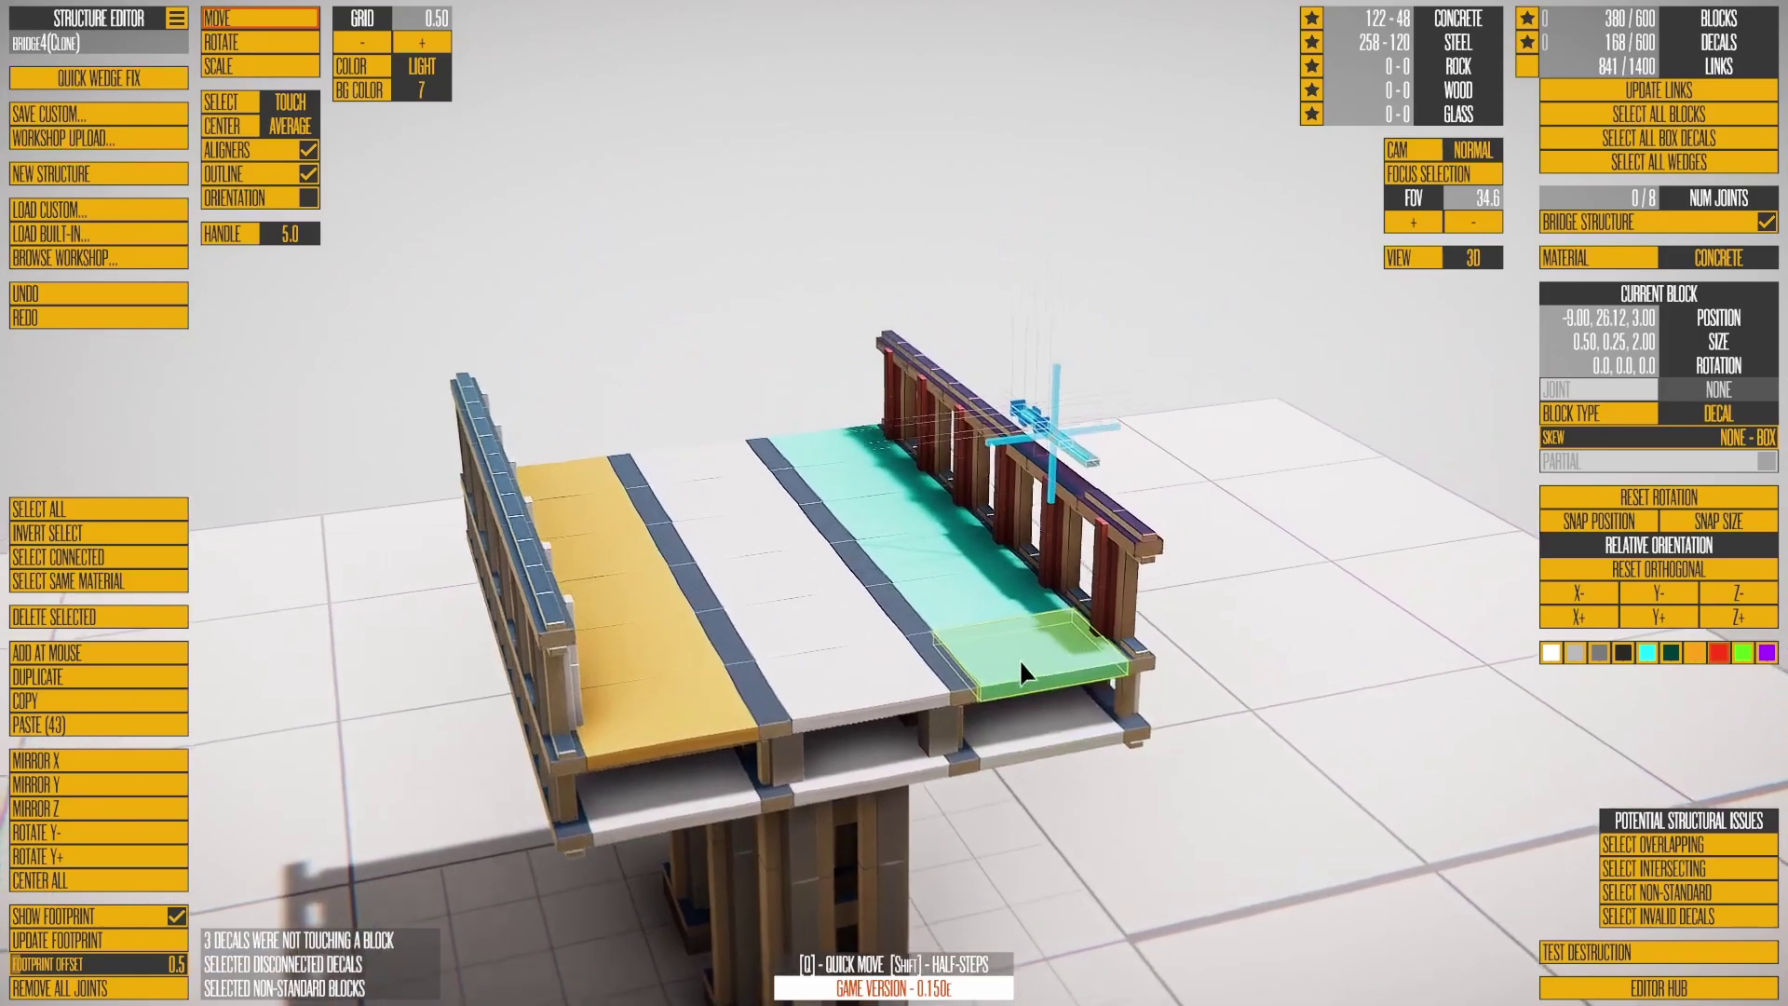
# Step: Move the selected invalid decals down onto the top of the bridge railing
pyautogui.scroll(4, 1019, 658)
pyautogui.moveTo(1138, 531); pyautogui.dragTo(1192, 473, button='right')
pyautogui.moveTo(1192, 473); pyautogui.dragTo(888, 475, button='middle')
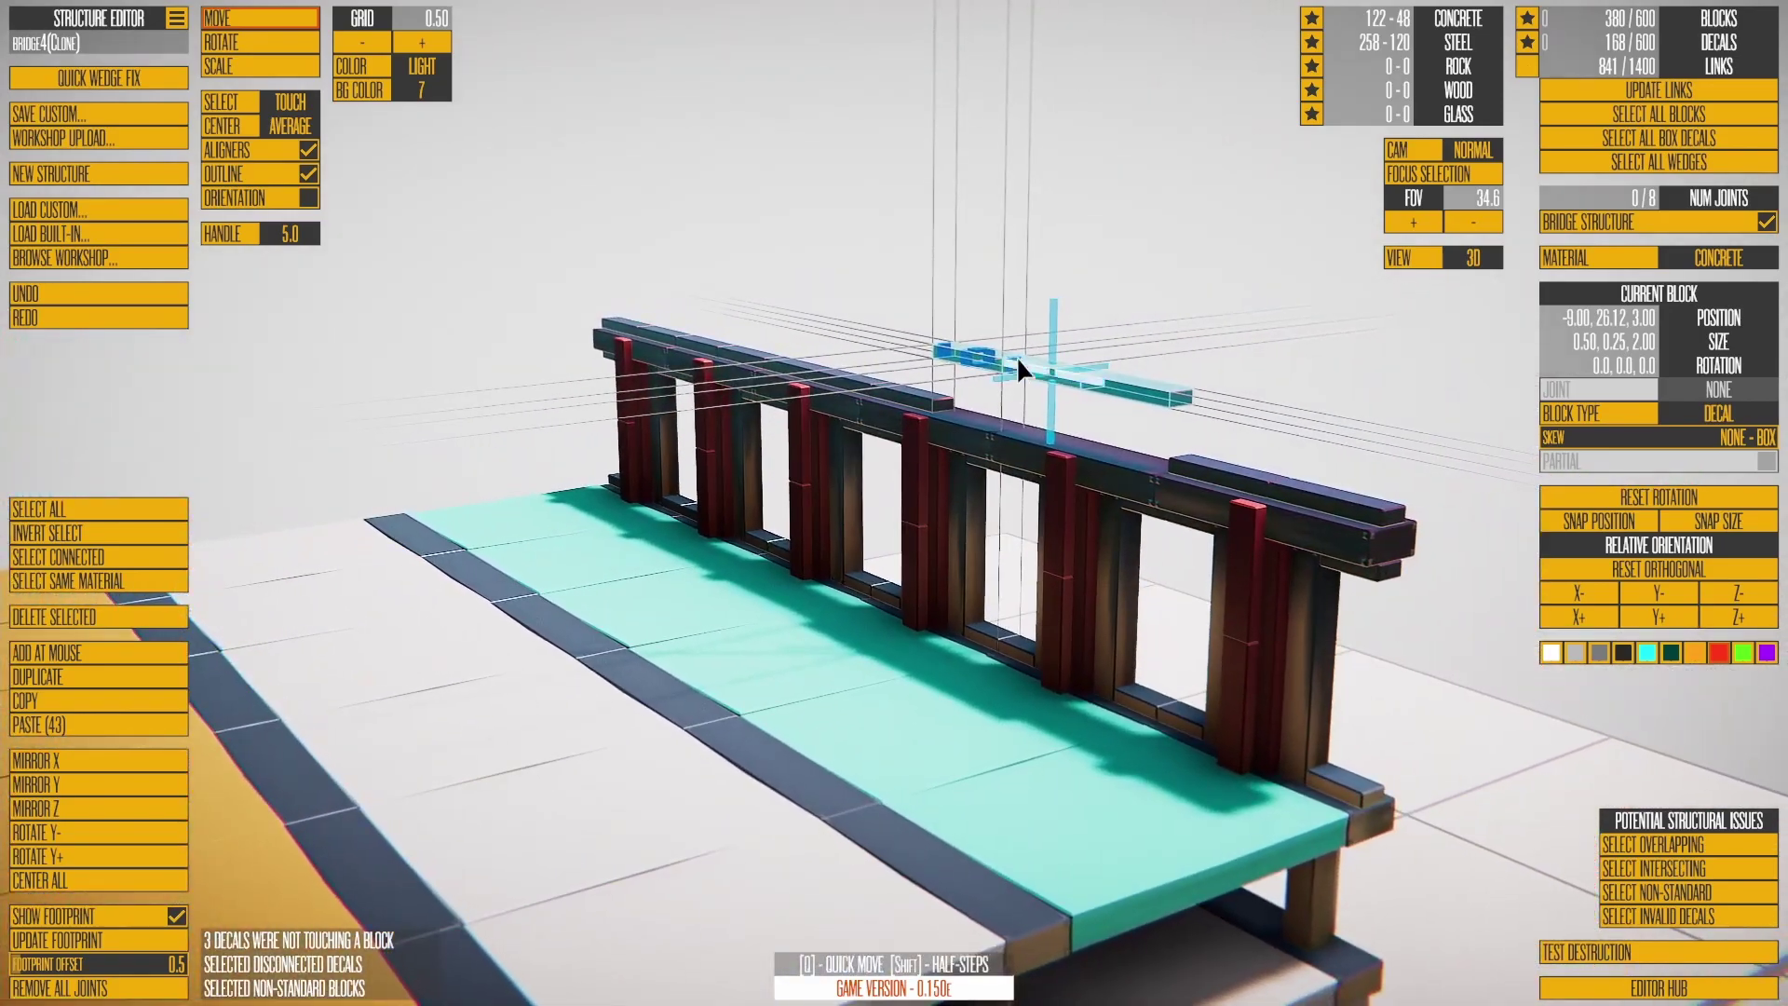
pyautogui.moveTo(1047, 328); pyautogui.dragTo(1050, 374)
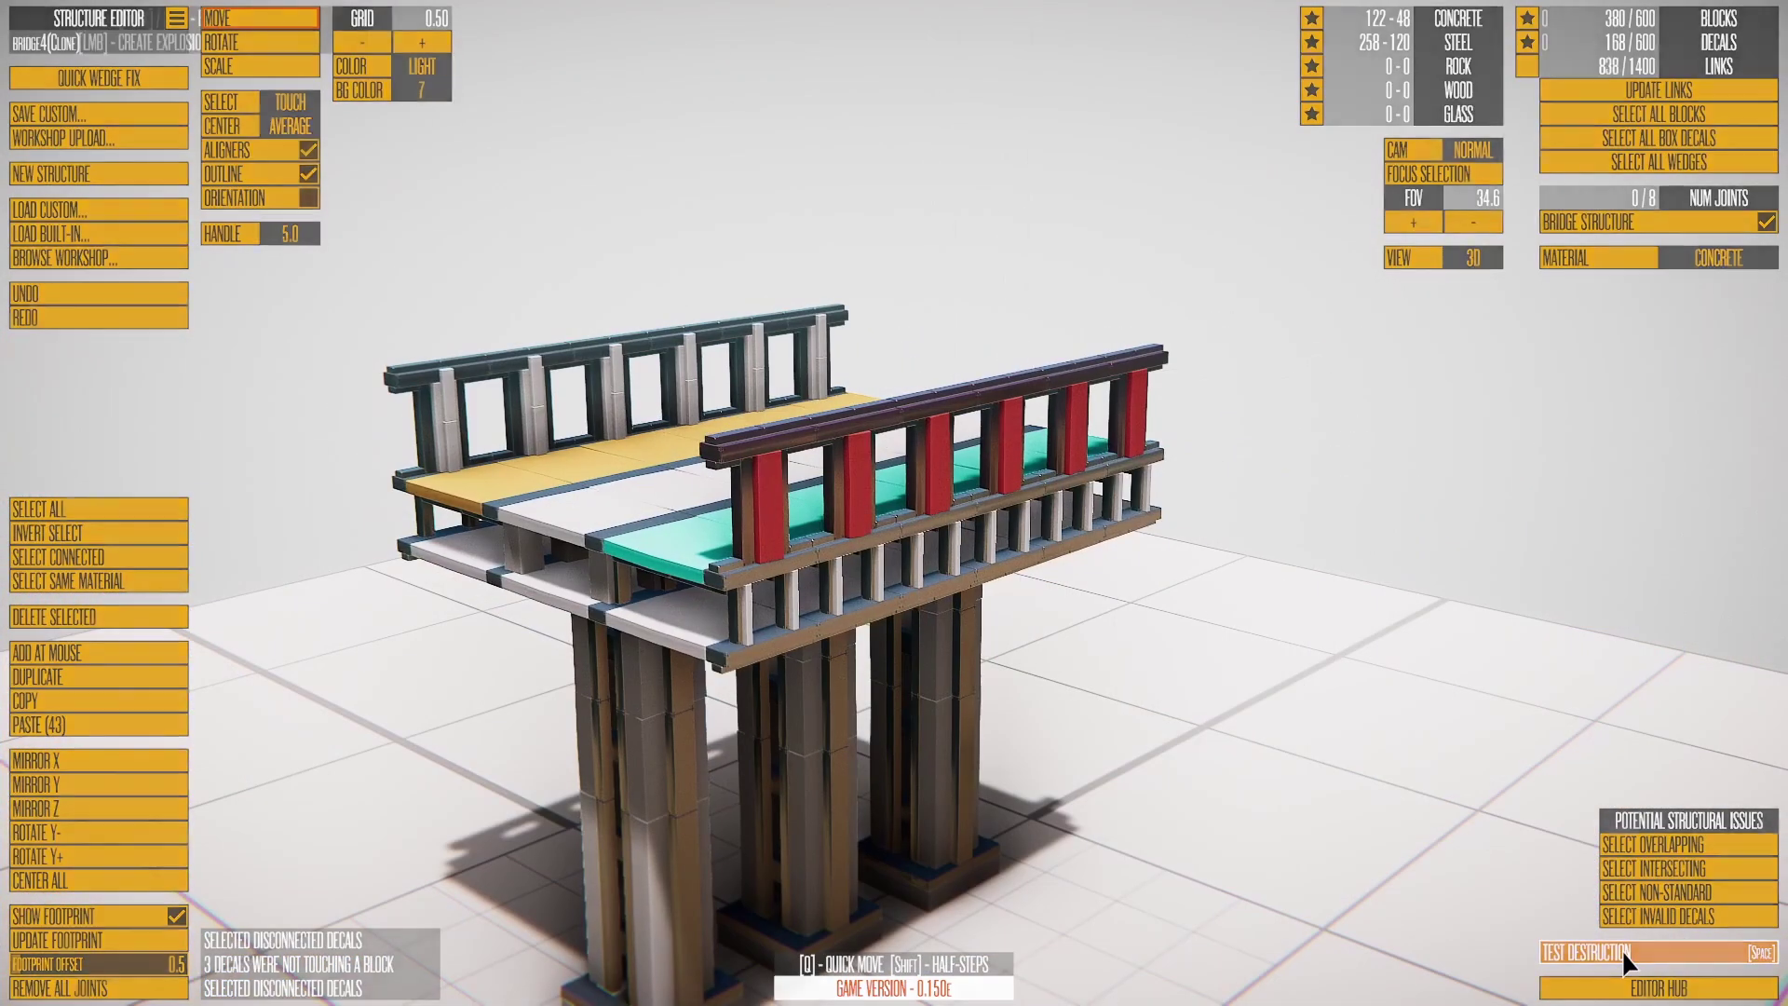
# Step: Test the bridge's destruction by setting off explosions at the near end of its deck and piers, and end the test
pyautogui.click(1639, 952)
pyautogui.click(762, 574)
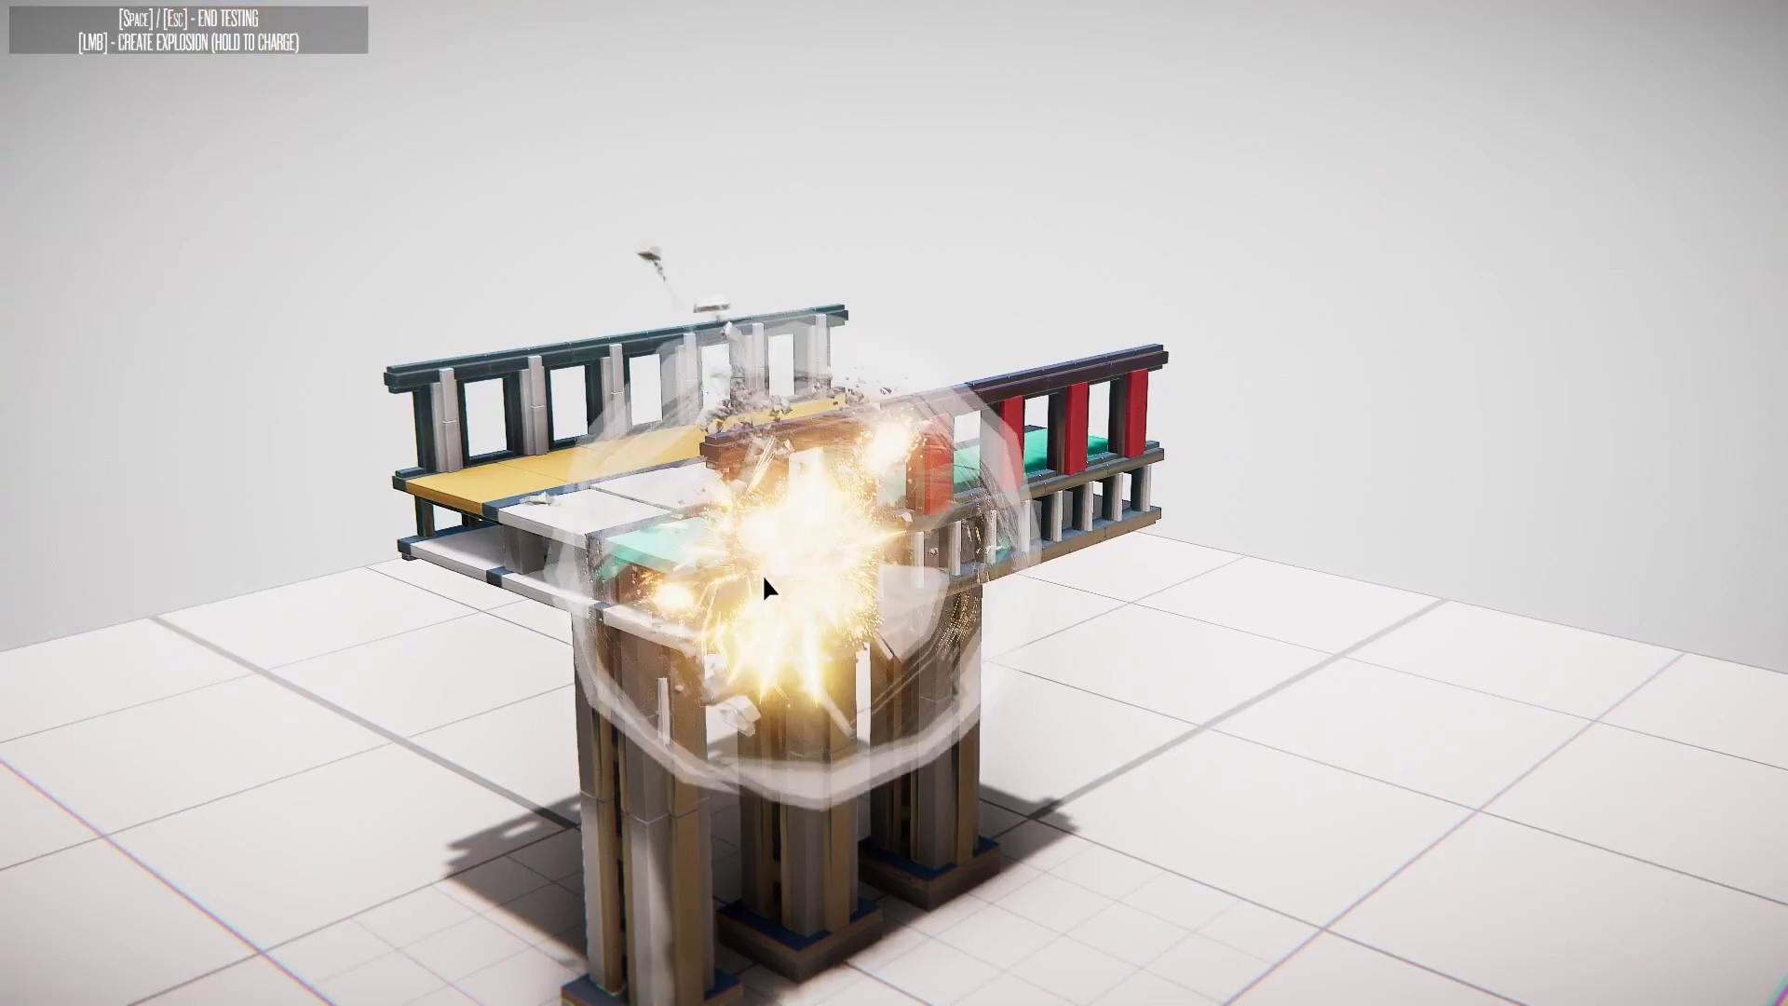
pyautogui.click(751, 642)
pyautogui.click(846, 604)
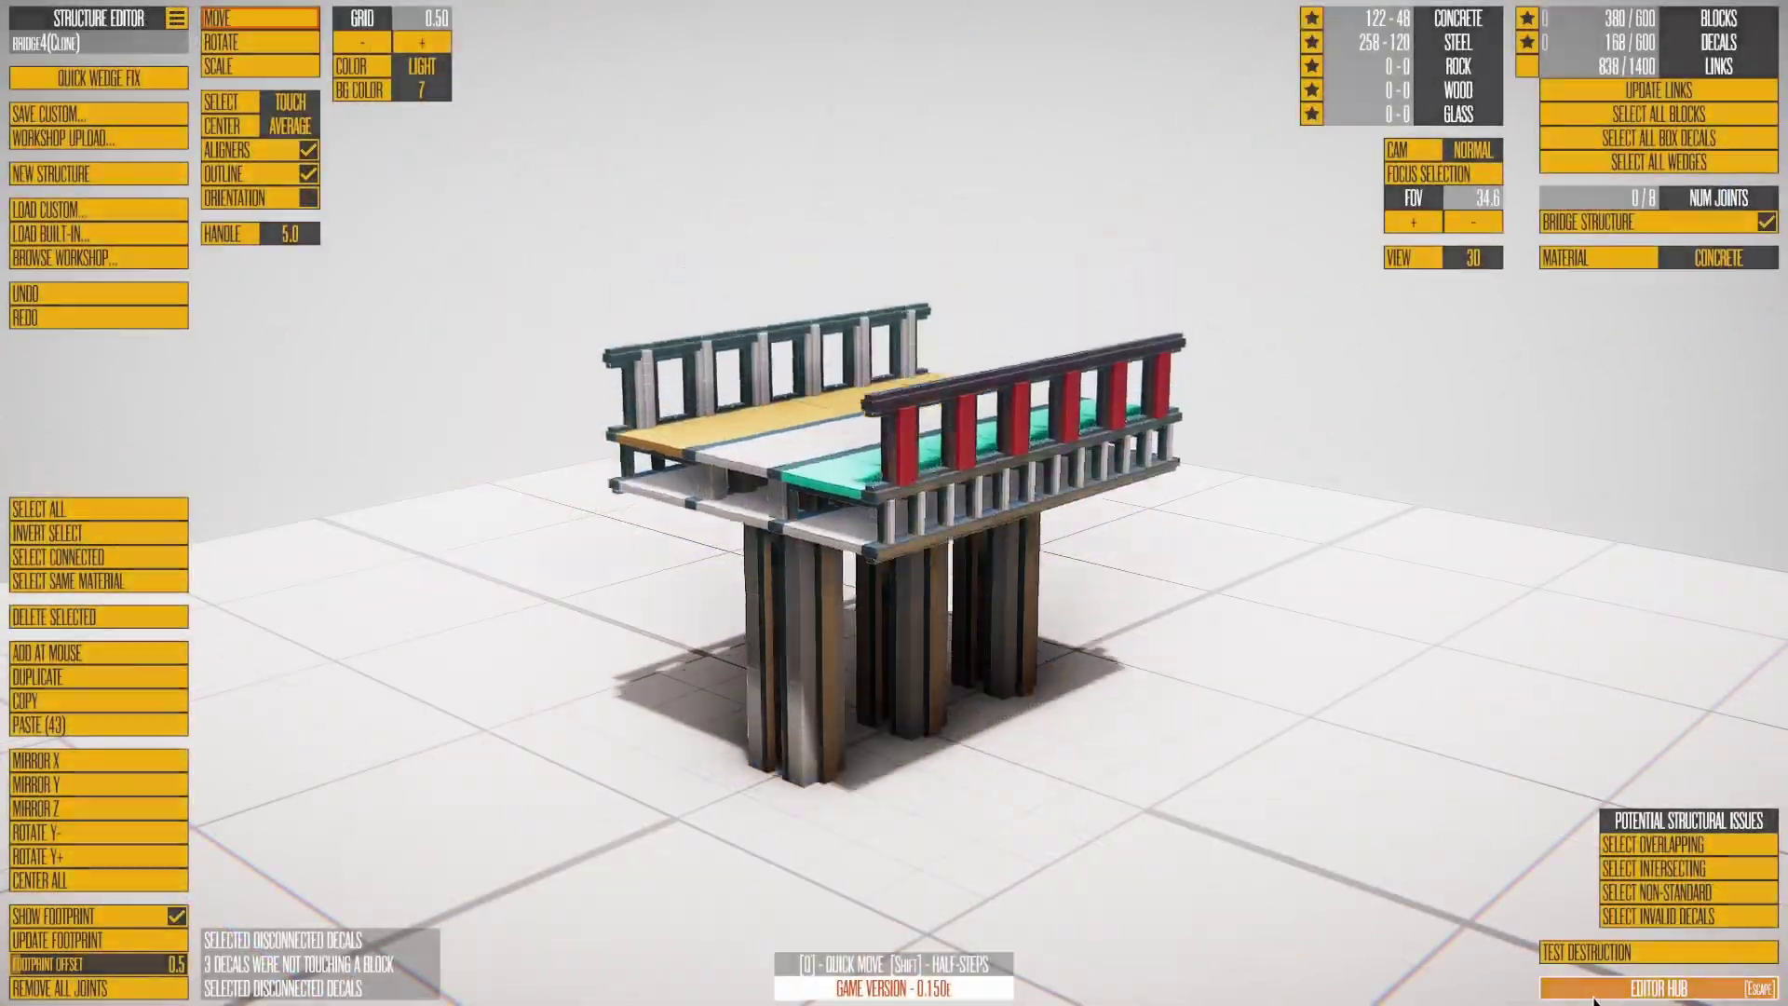
# Step: Leave the structure editor for the editor hub and return to the main menu
pyautogui.click(1594, 995)
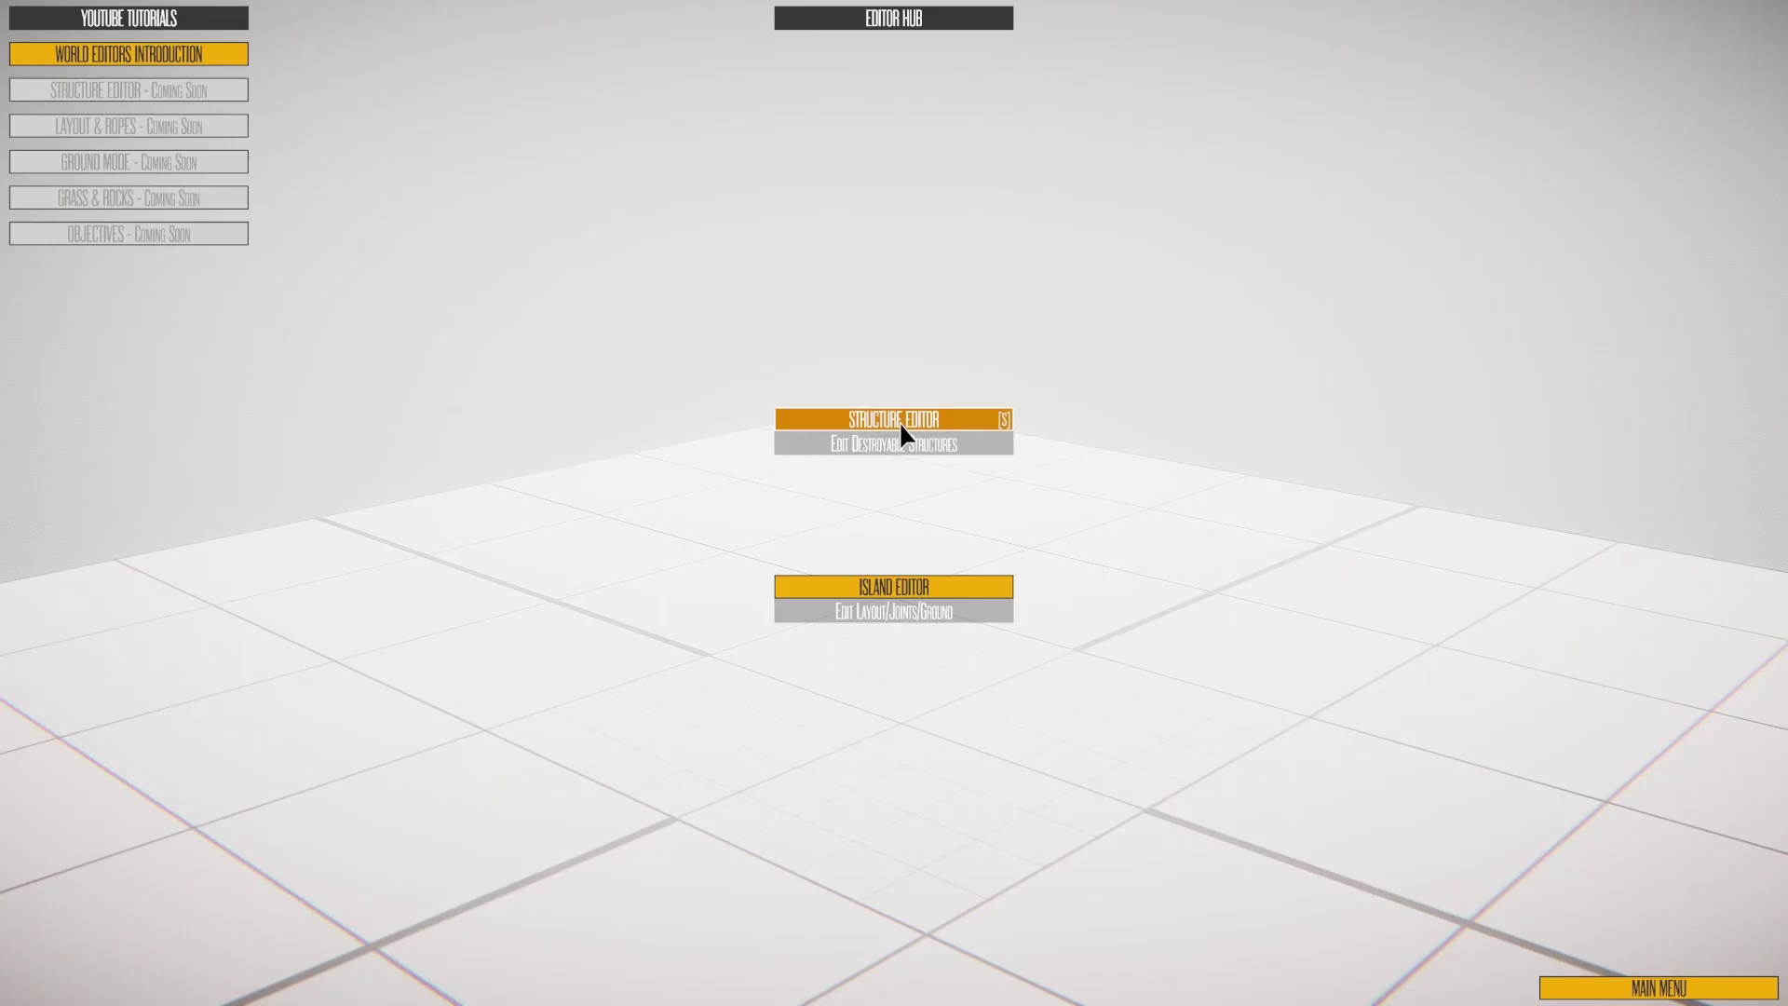
pyautogui.press('Escape')
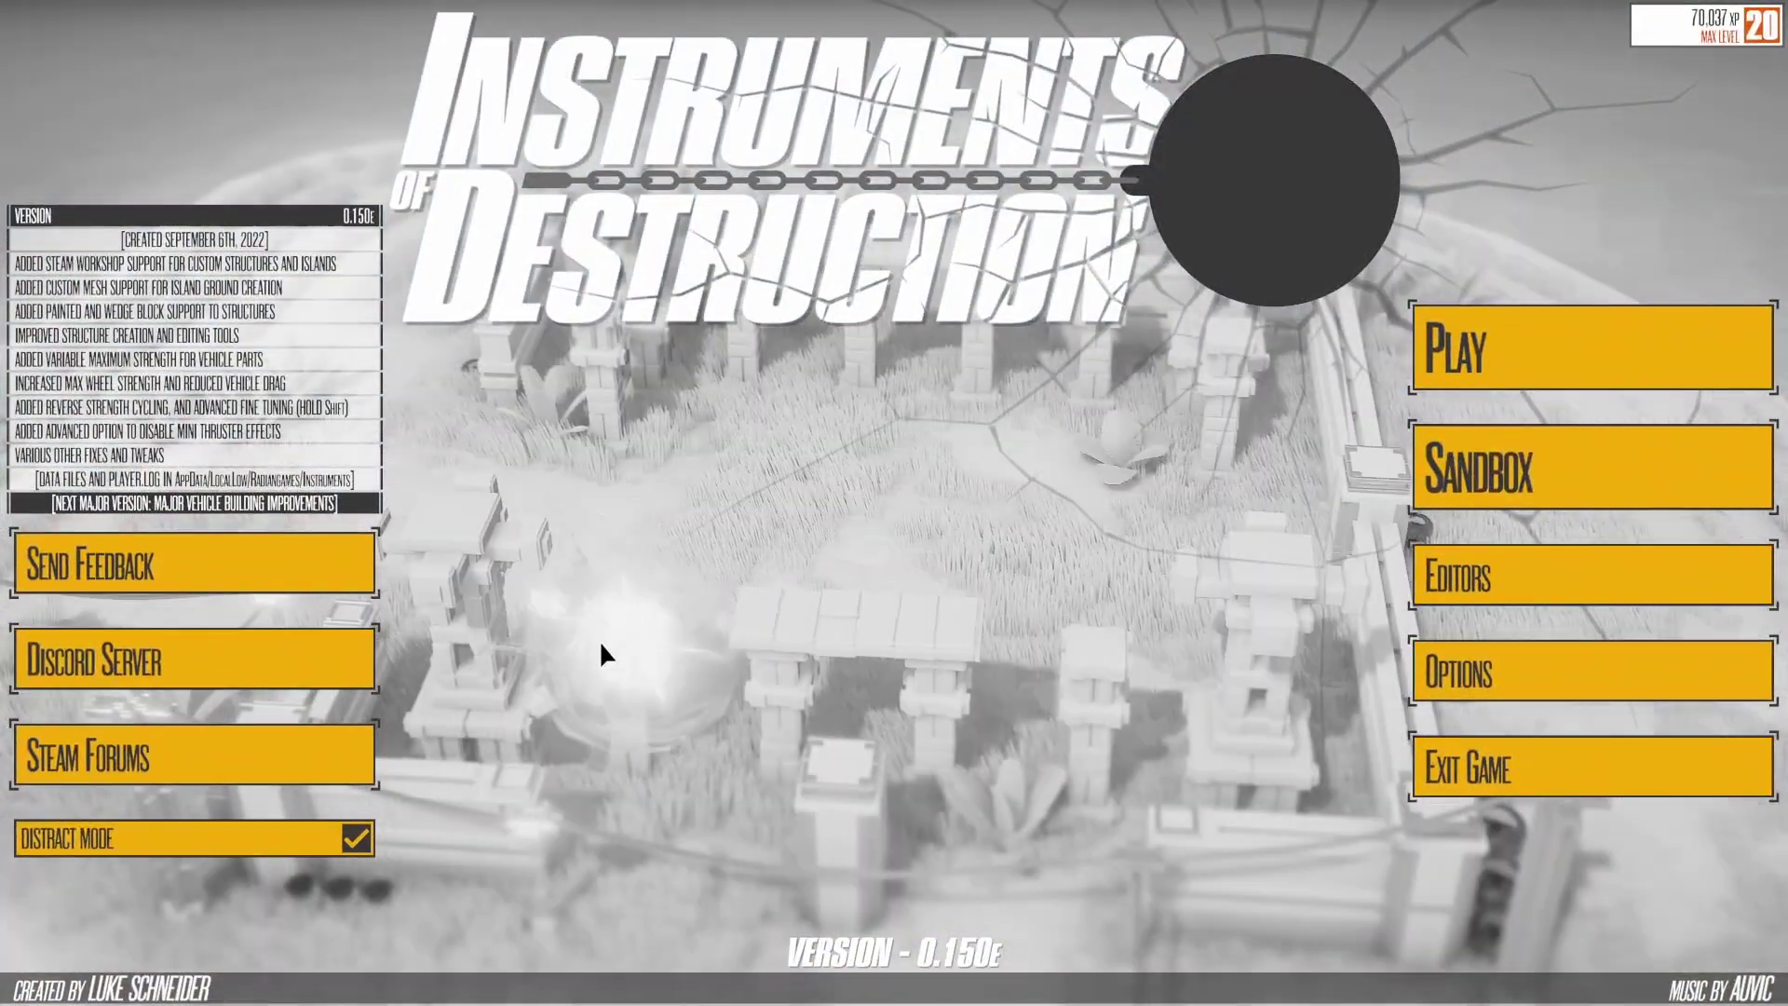
pyautogui.click(511, 616)
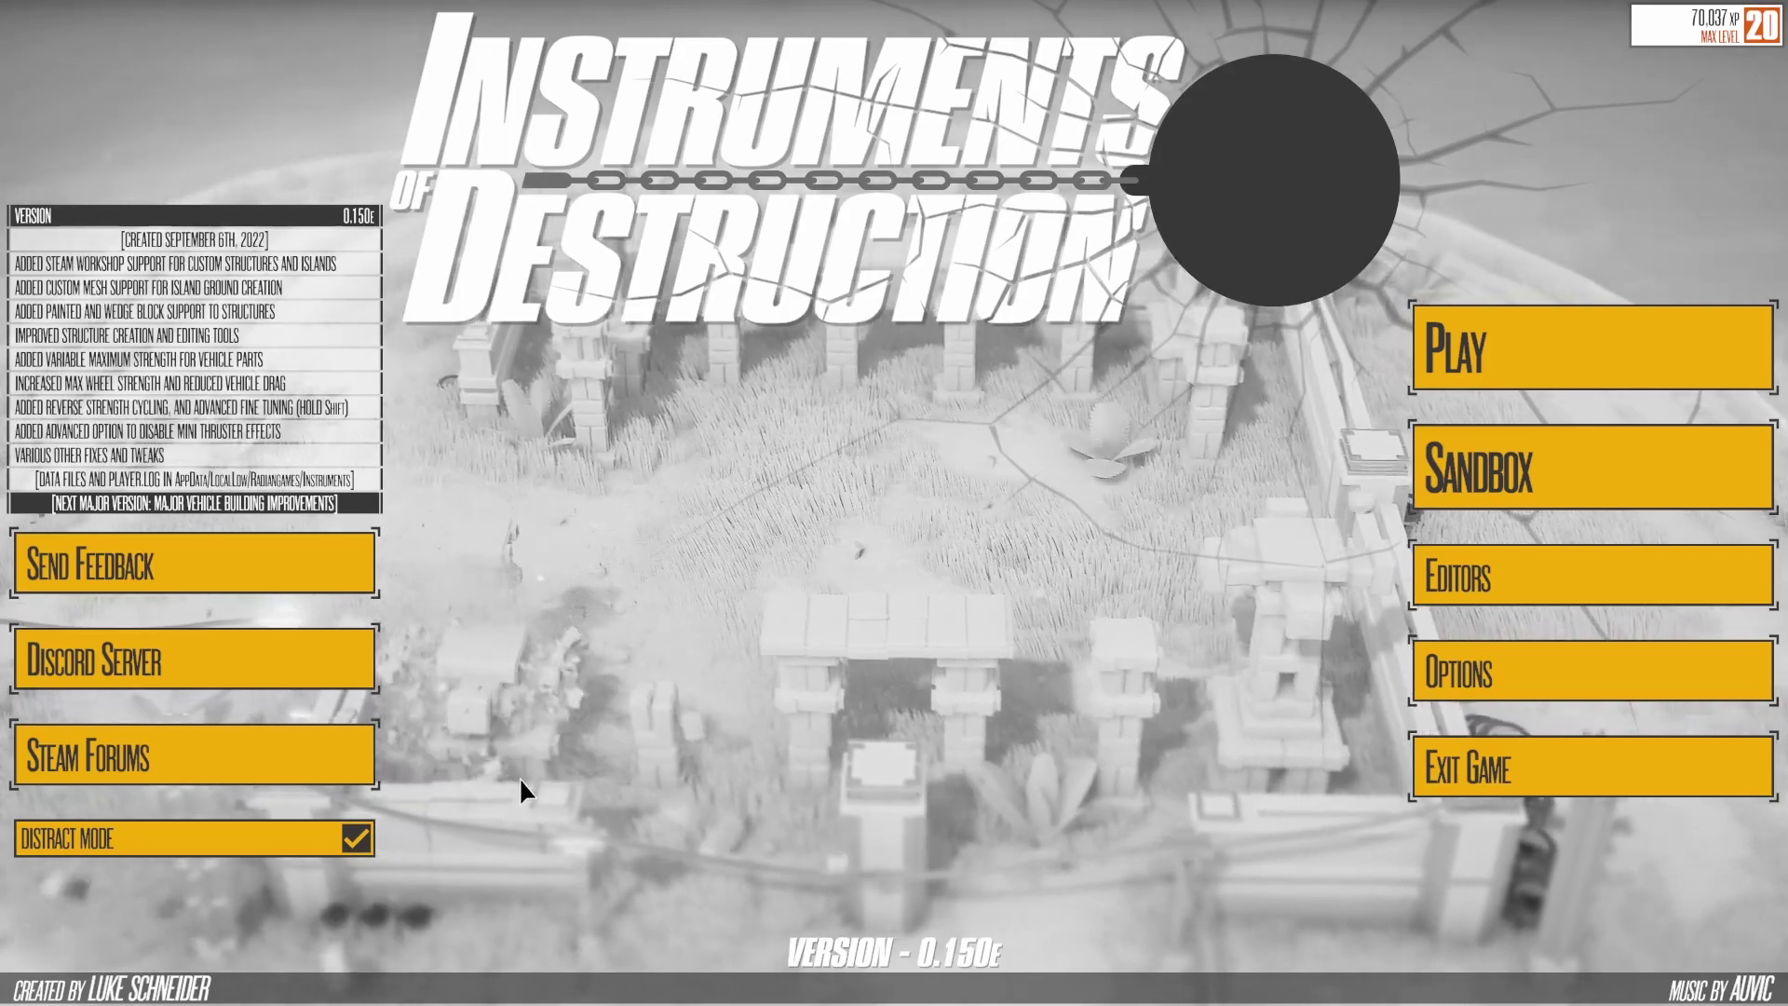
pyautogui.click(524, 796)
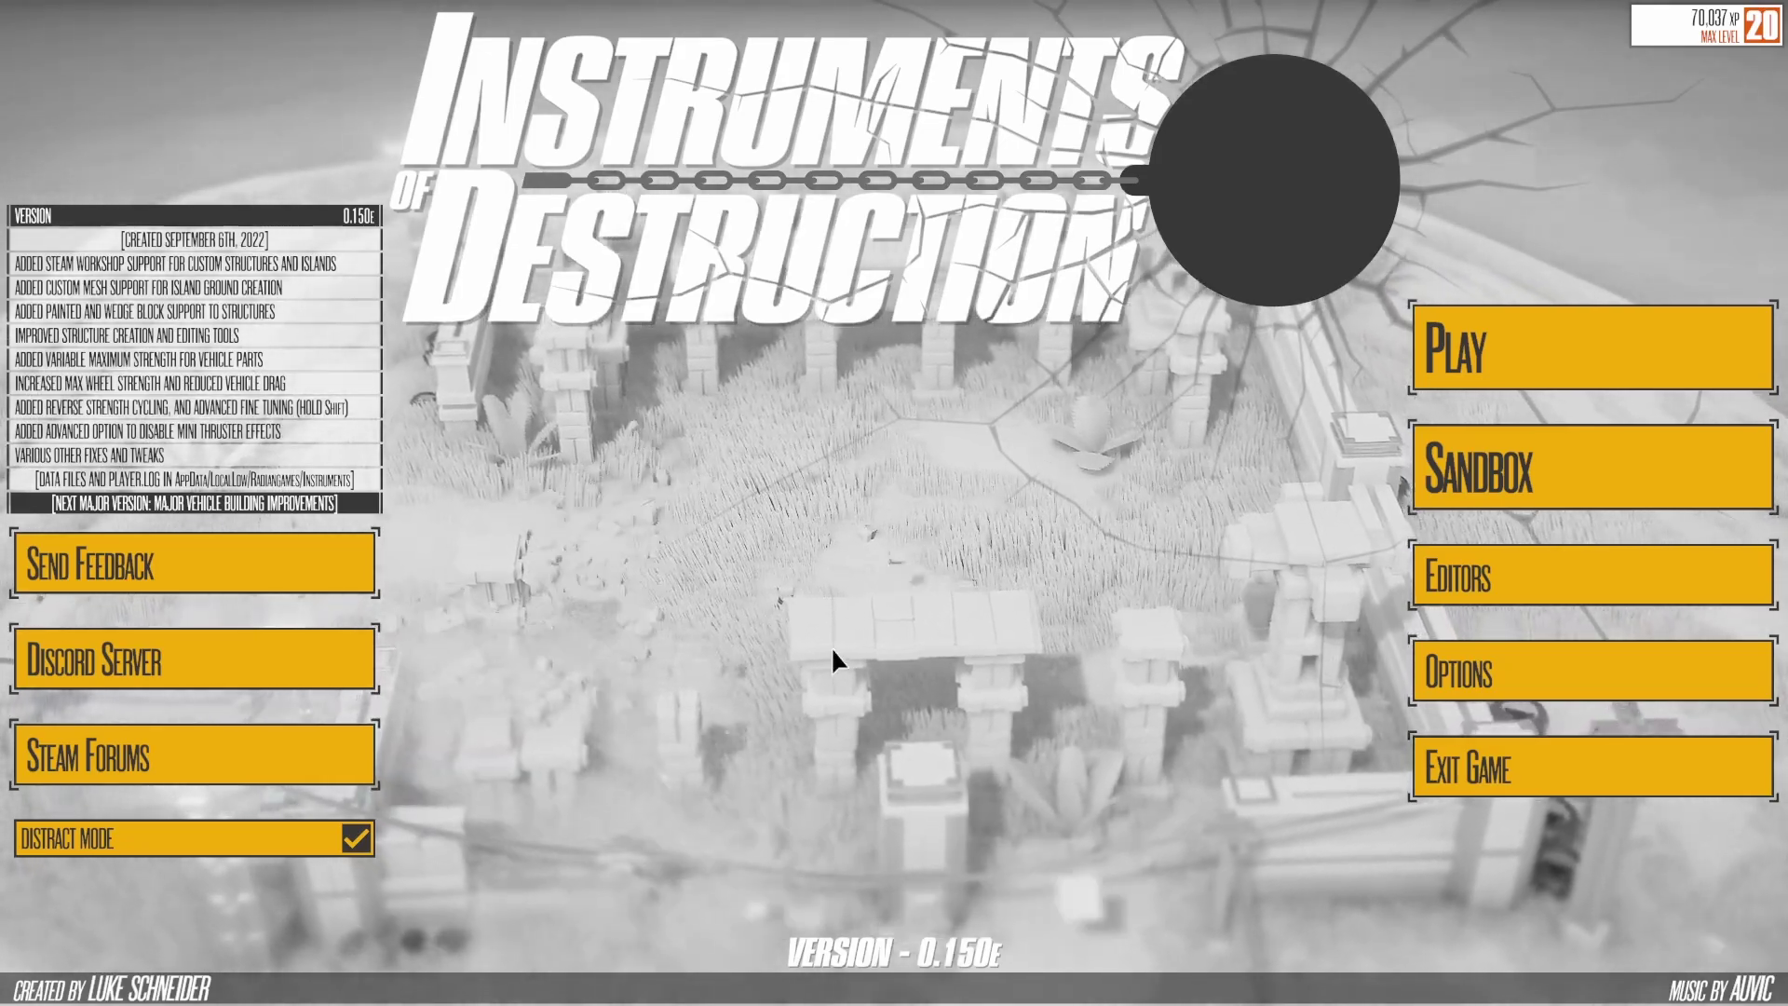
pyautogui.click(896, 630)
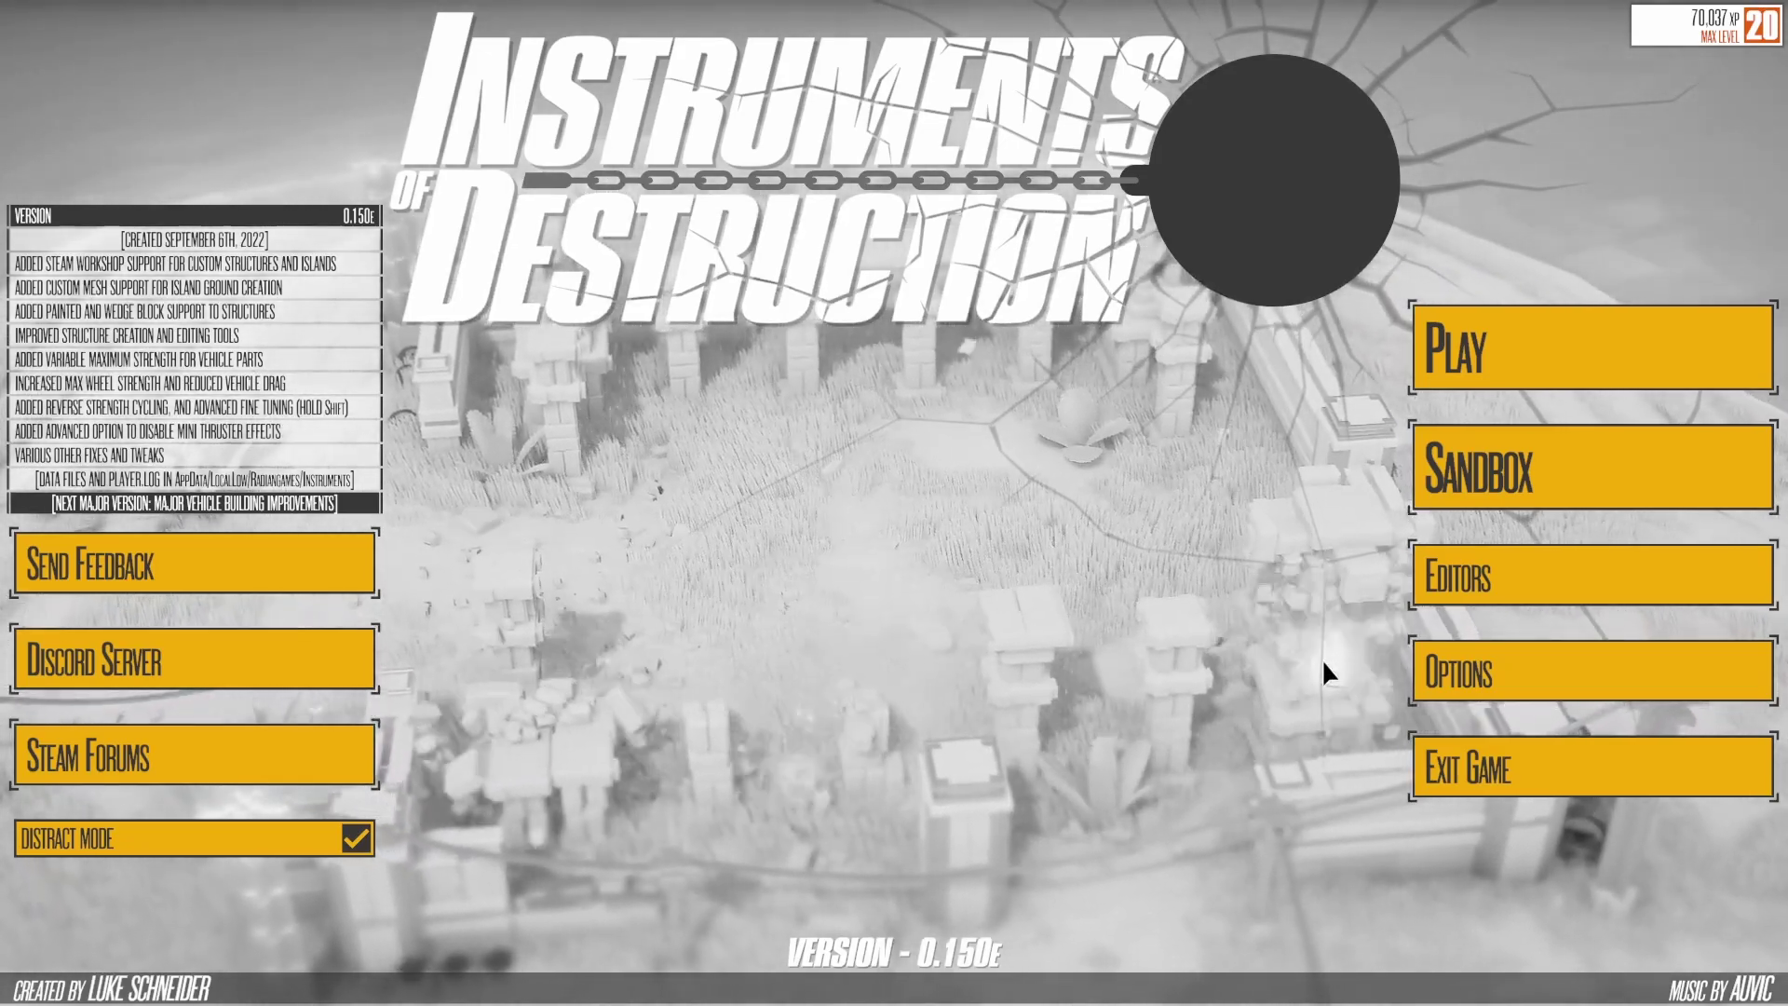